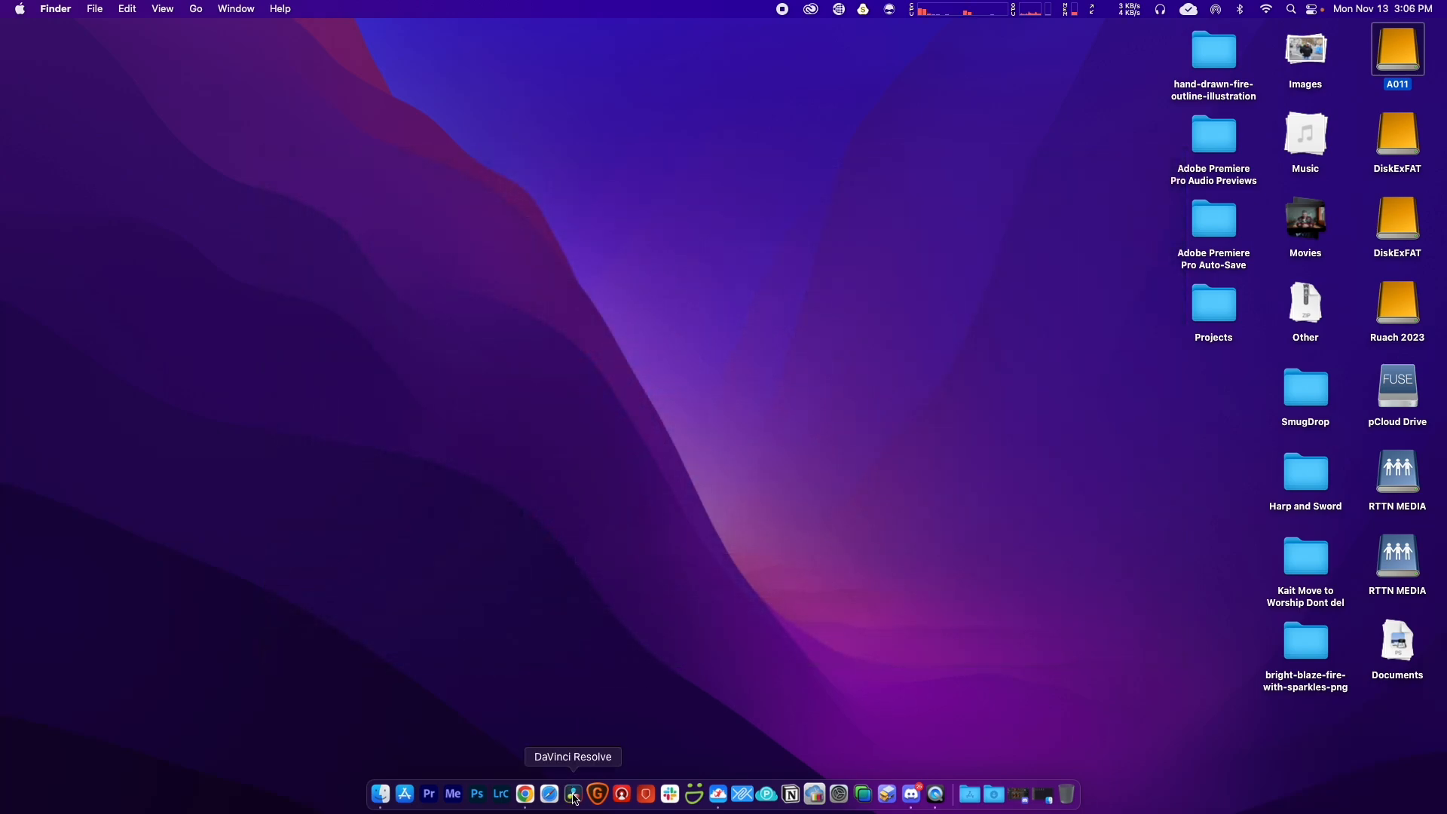
Step: Launch DaVinci Resolve from the Dock and wait for the Project Manager to show the projects
click(575, 795)
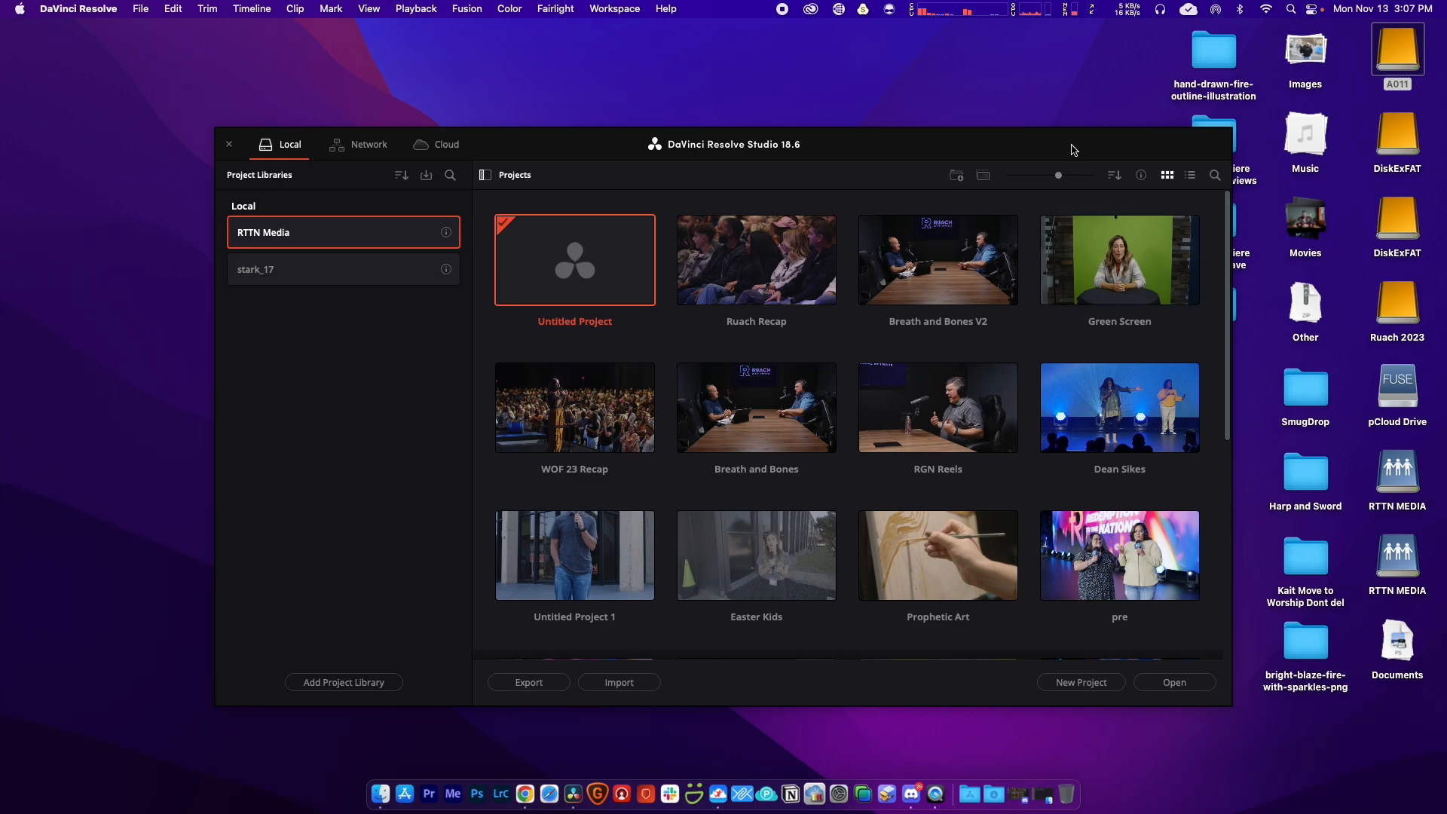
Step: Open the Green Screen project from the Project Manager
drag(1078, 151, 992, 136)
click(1046, 249)
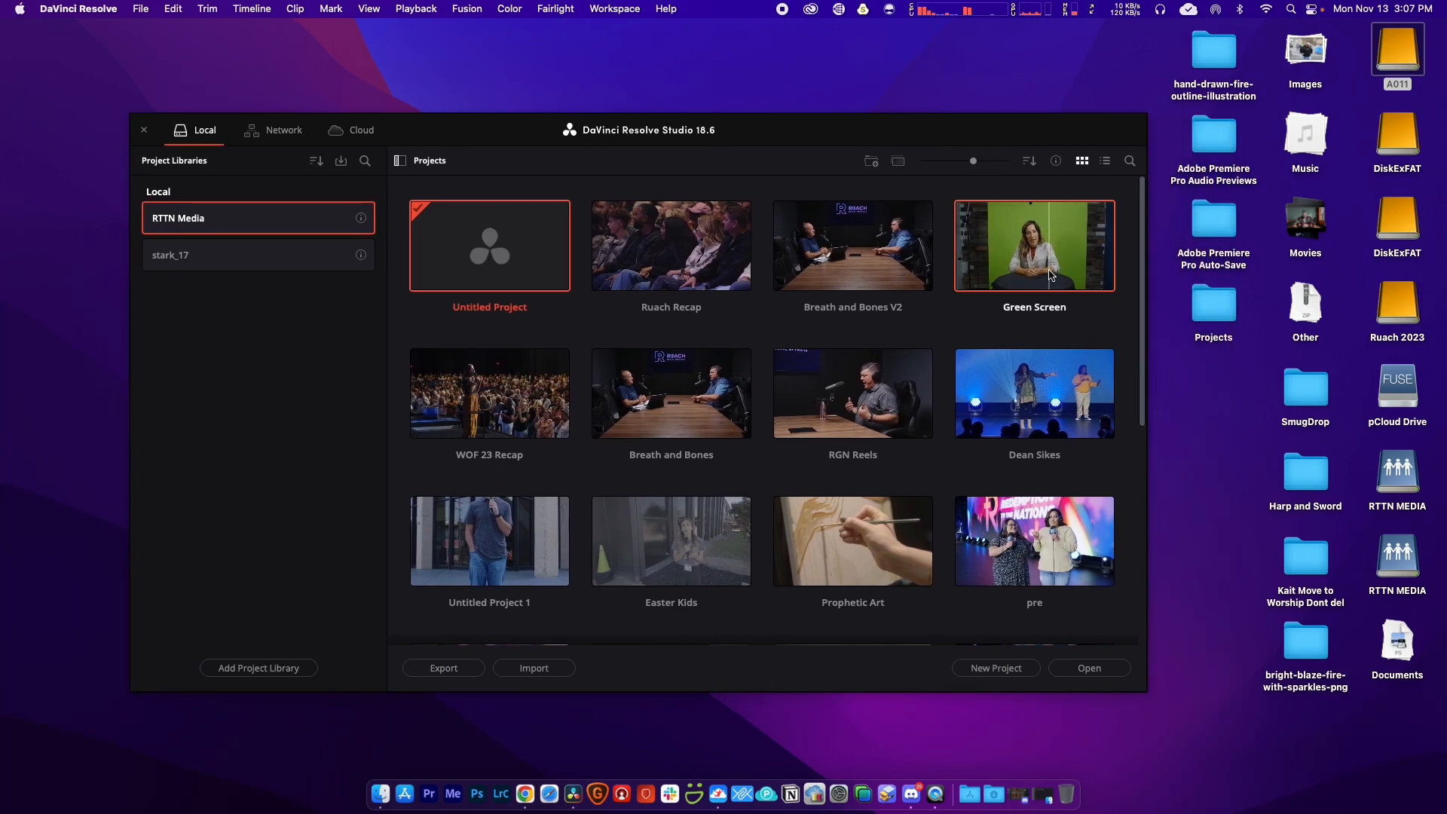
click(1090, 668)
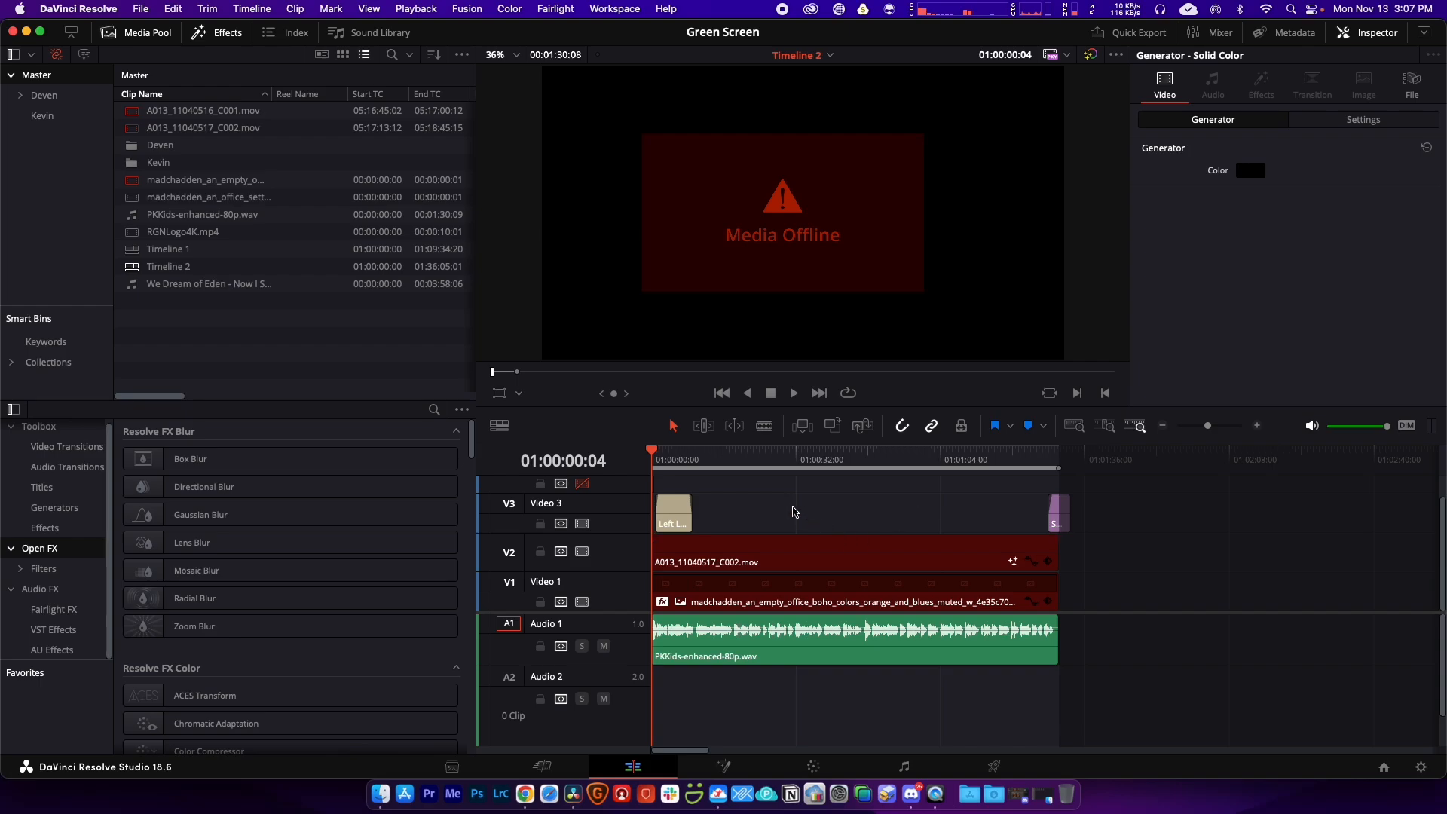
Step: Delete the old video clips and the PKKids audio clip from Timeline 2
key(Delete)
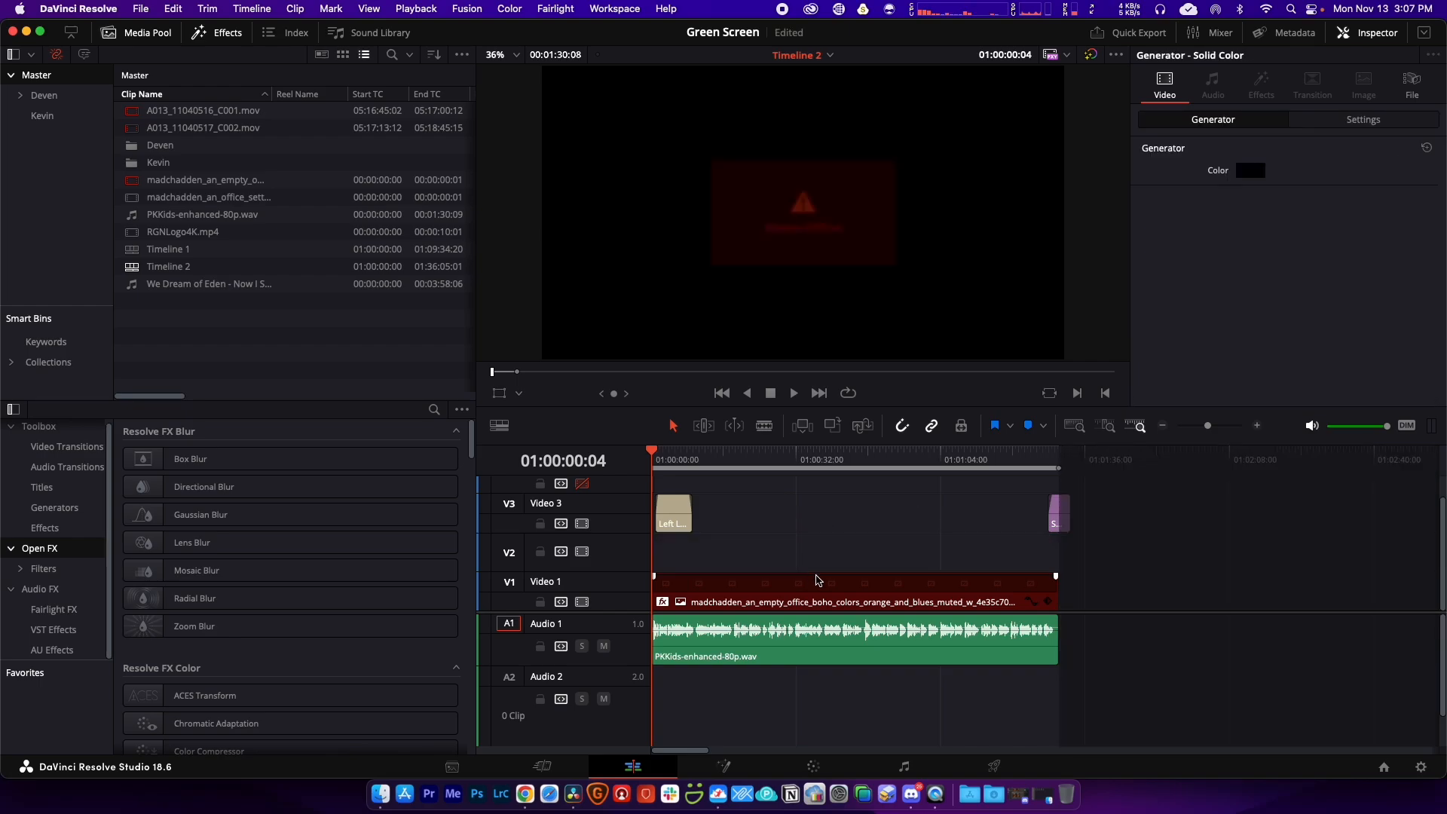
click(905, 663)
key(Delete)
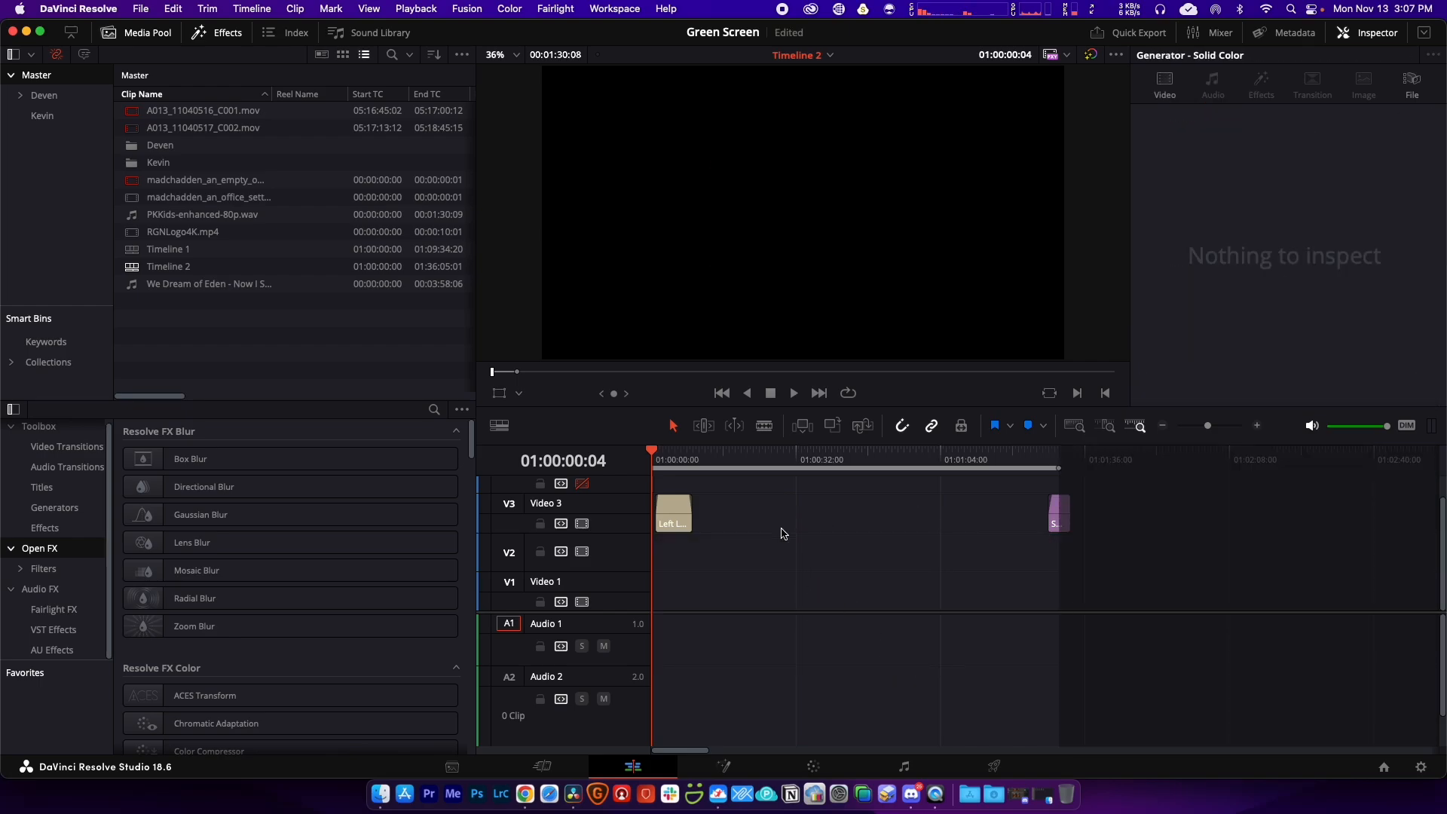
click(382, 798)
Step: Drag A011_04190808_C003.mov from the A011 card in Finder into the Master media pool
drag(377, 59, 810, 183)
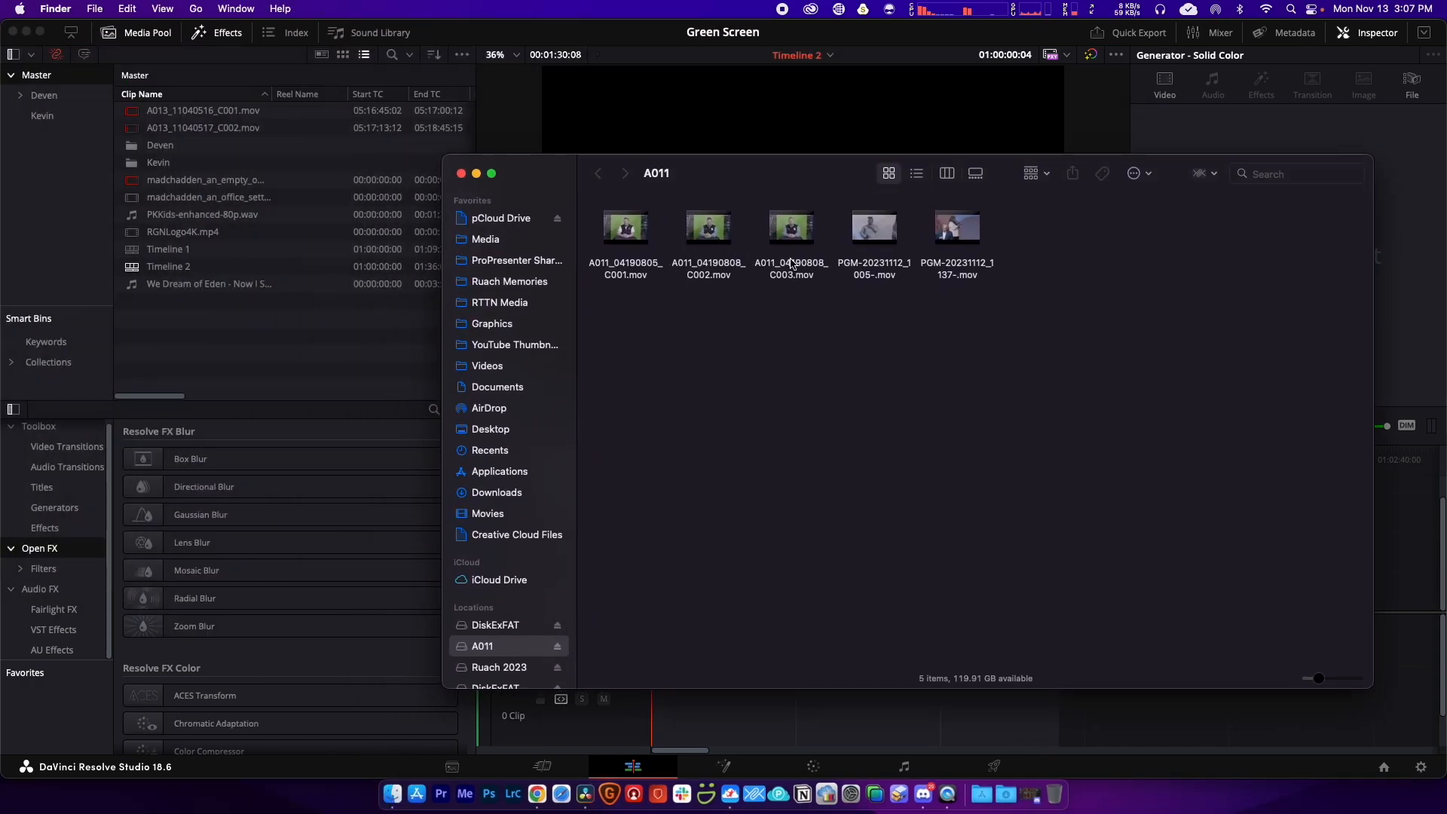
drag(794, 314, 604, 246)
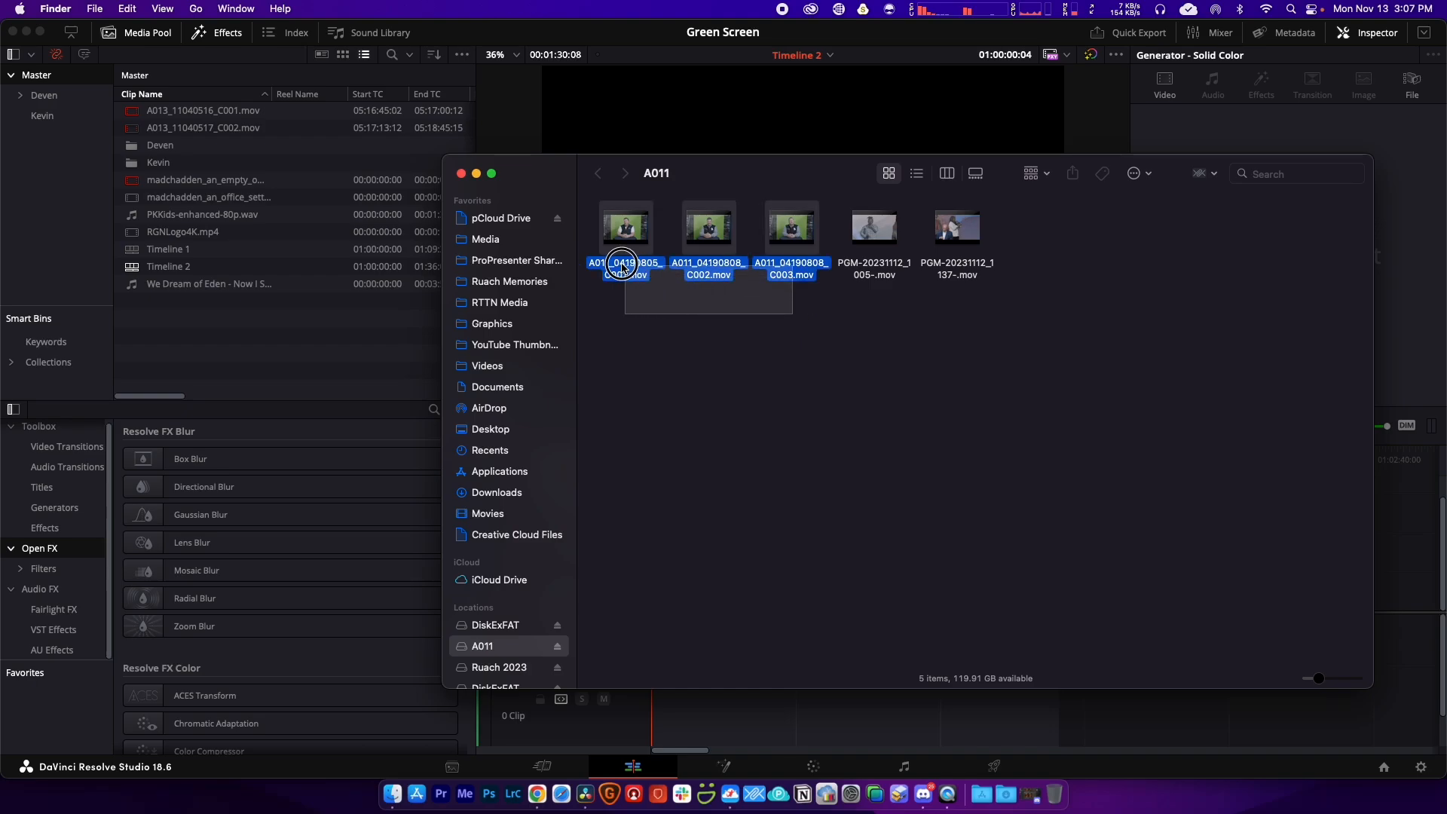
drag(713, 182, 766, 204)
click(808, 321)
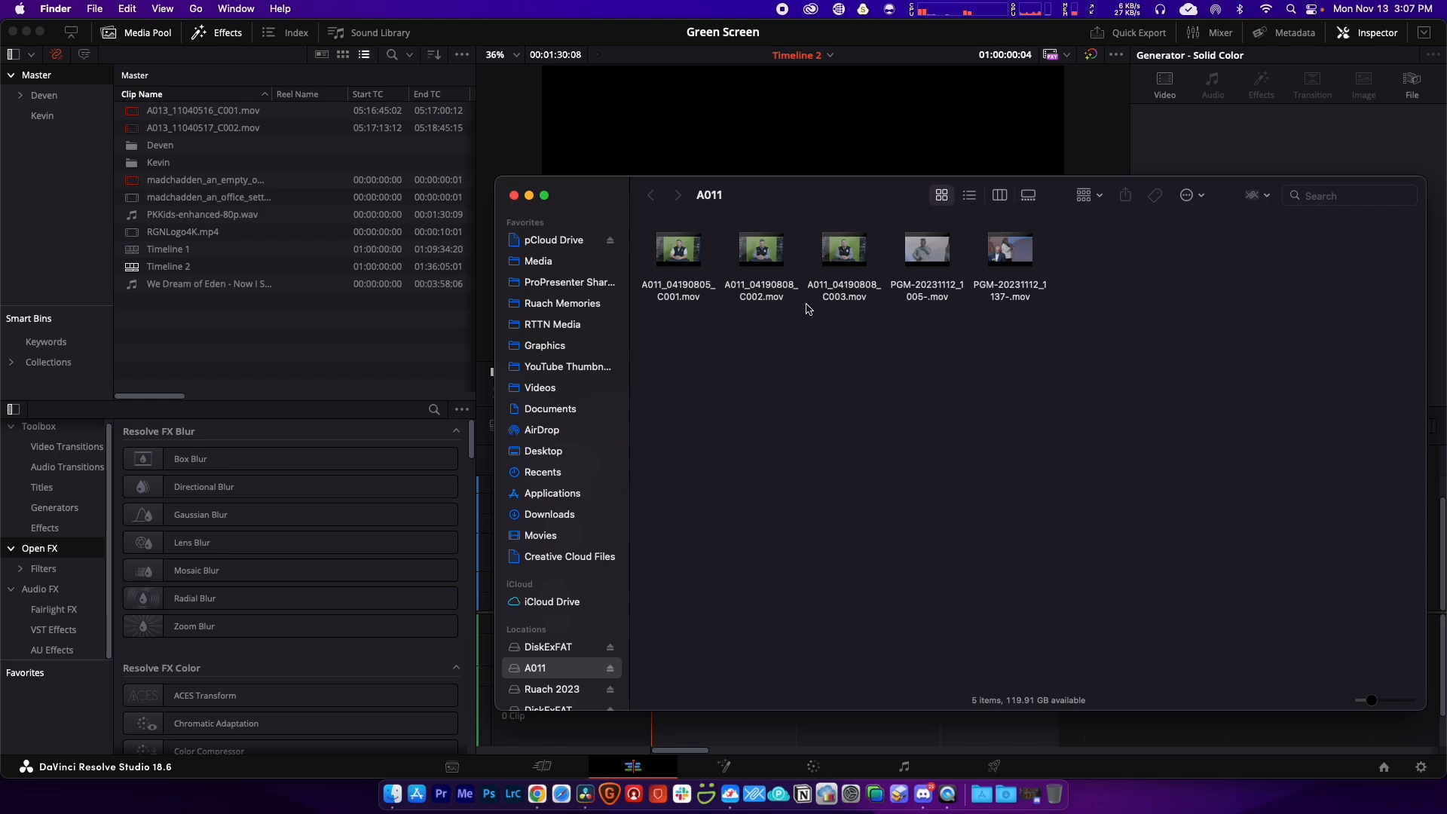
click(690, 300)
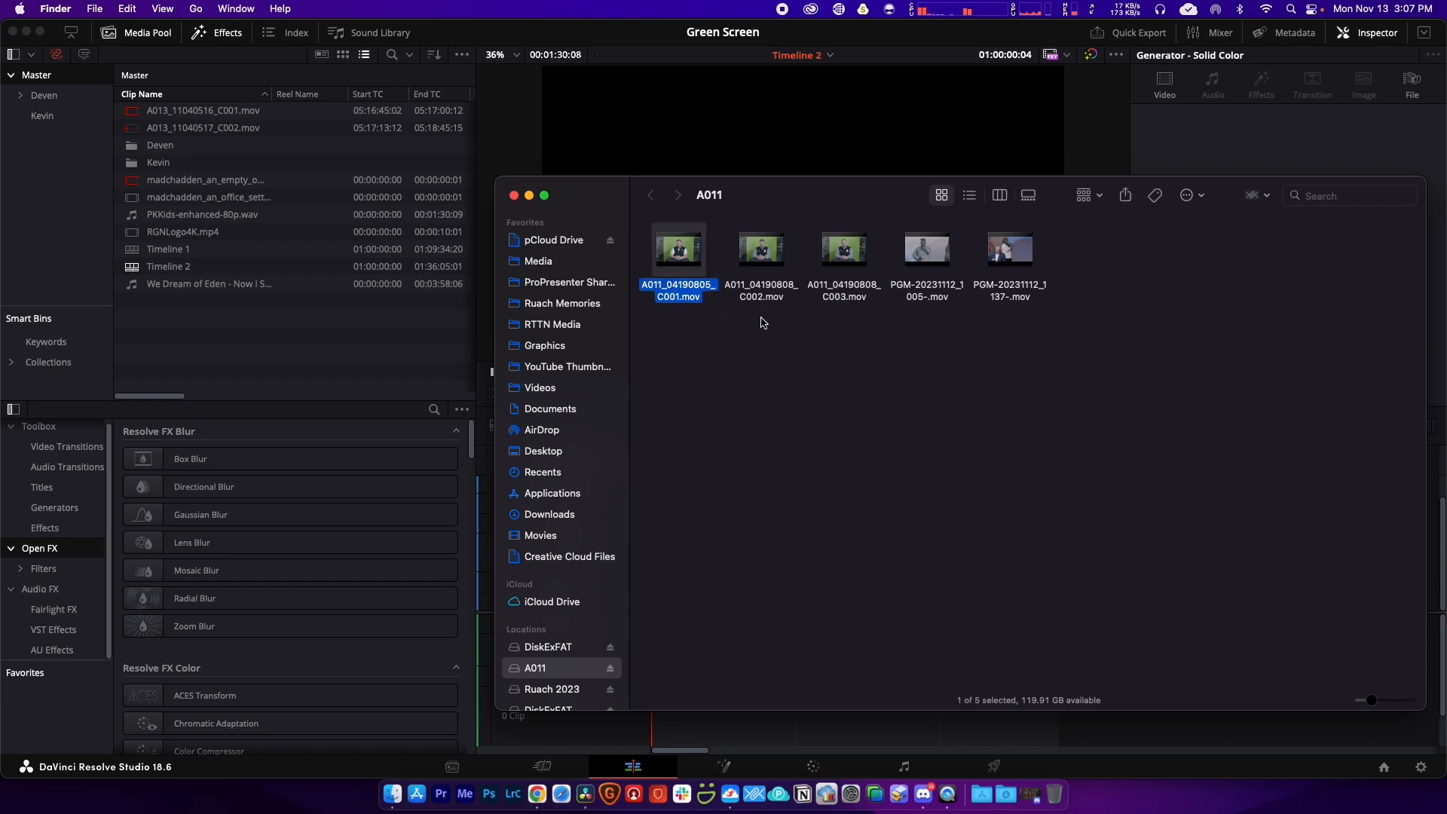
click(844, 290)
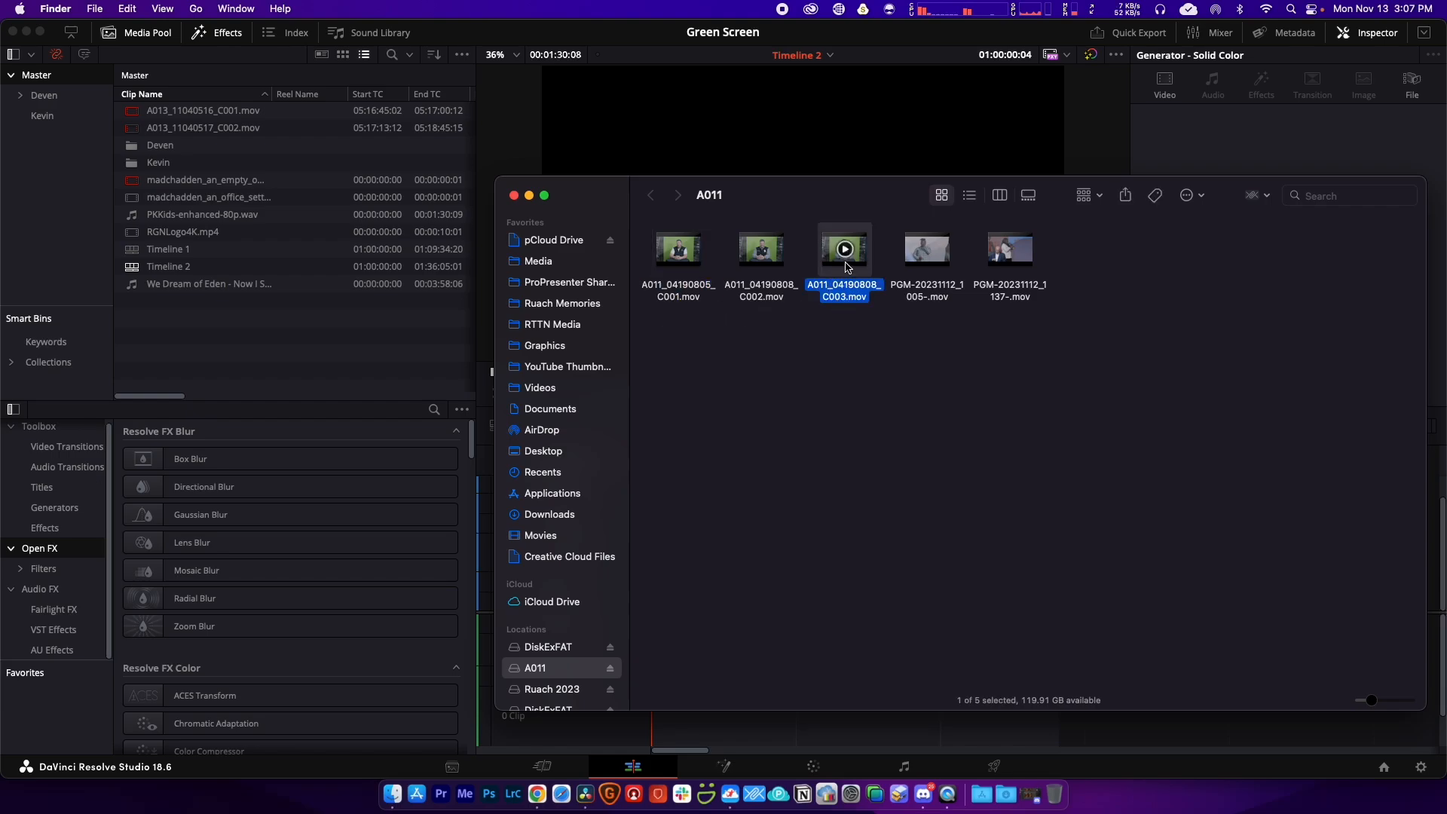
drag(845, 300, 256, 347)
click(223, 349)
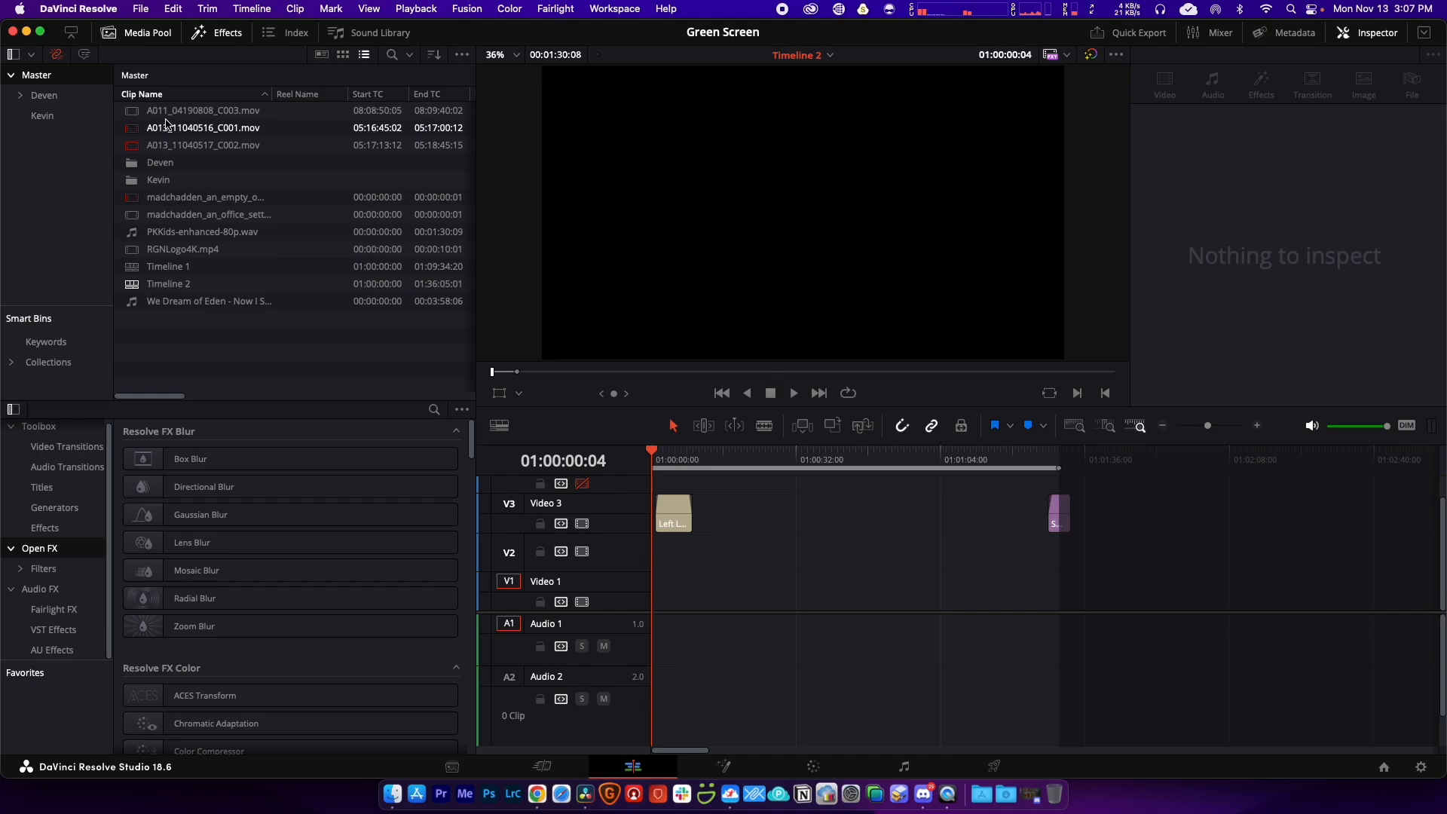
Step: Place A011_04190808_C003.mov on Video 1 and set its Inspector Zoom to 0.500
click(167, 113)
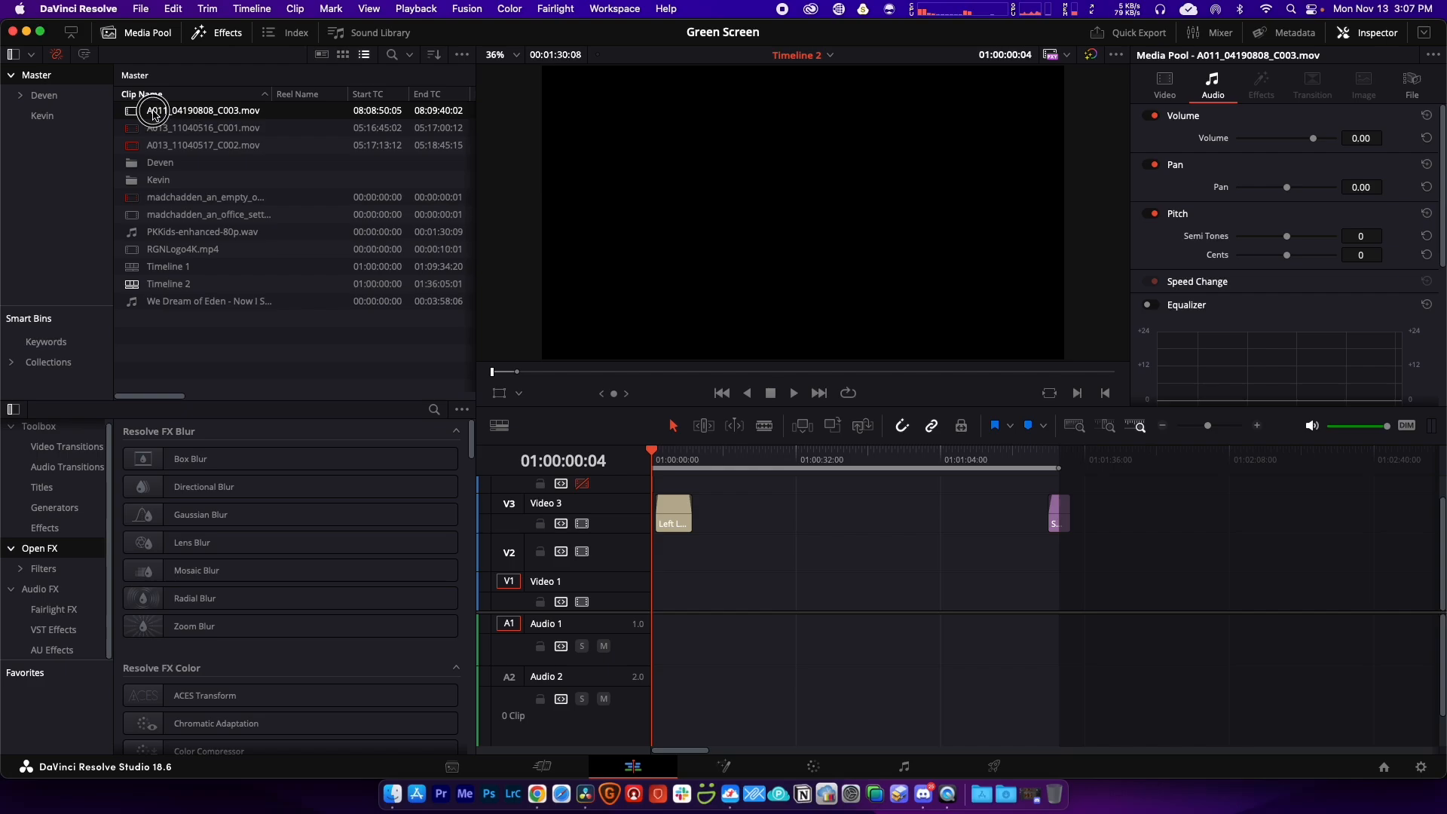
drag(153, 113, 645, 611)
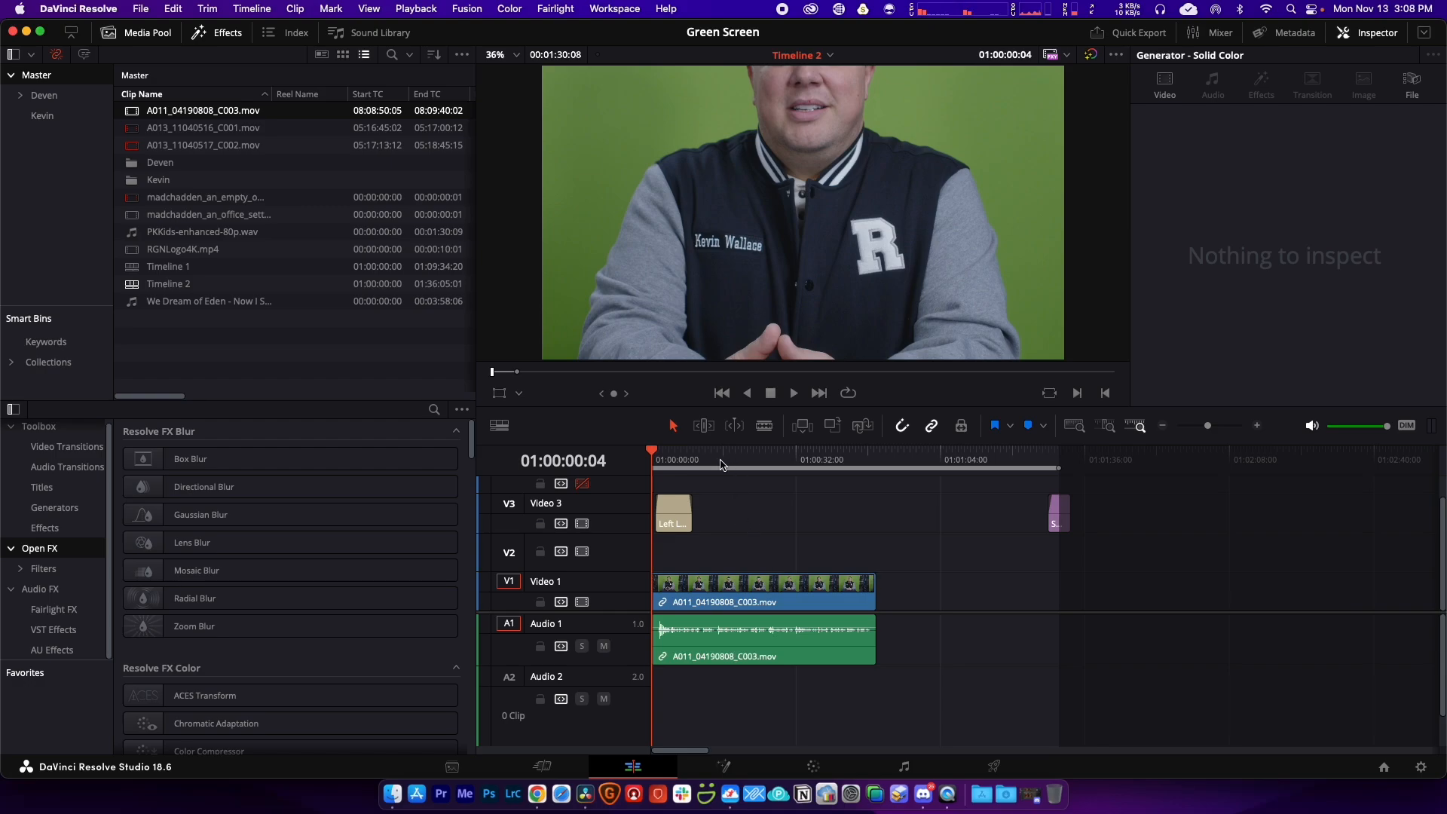
click(744, 599)
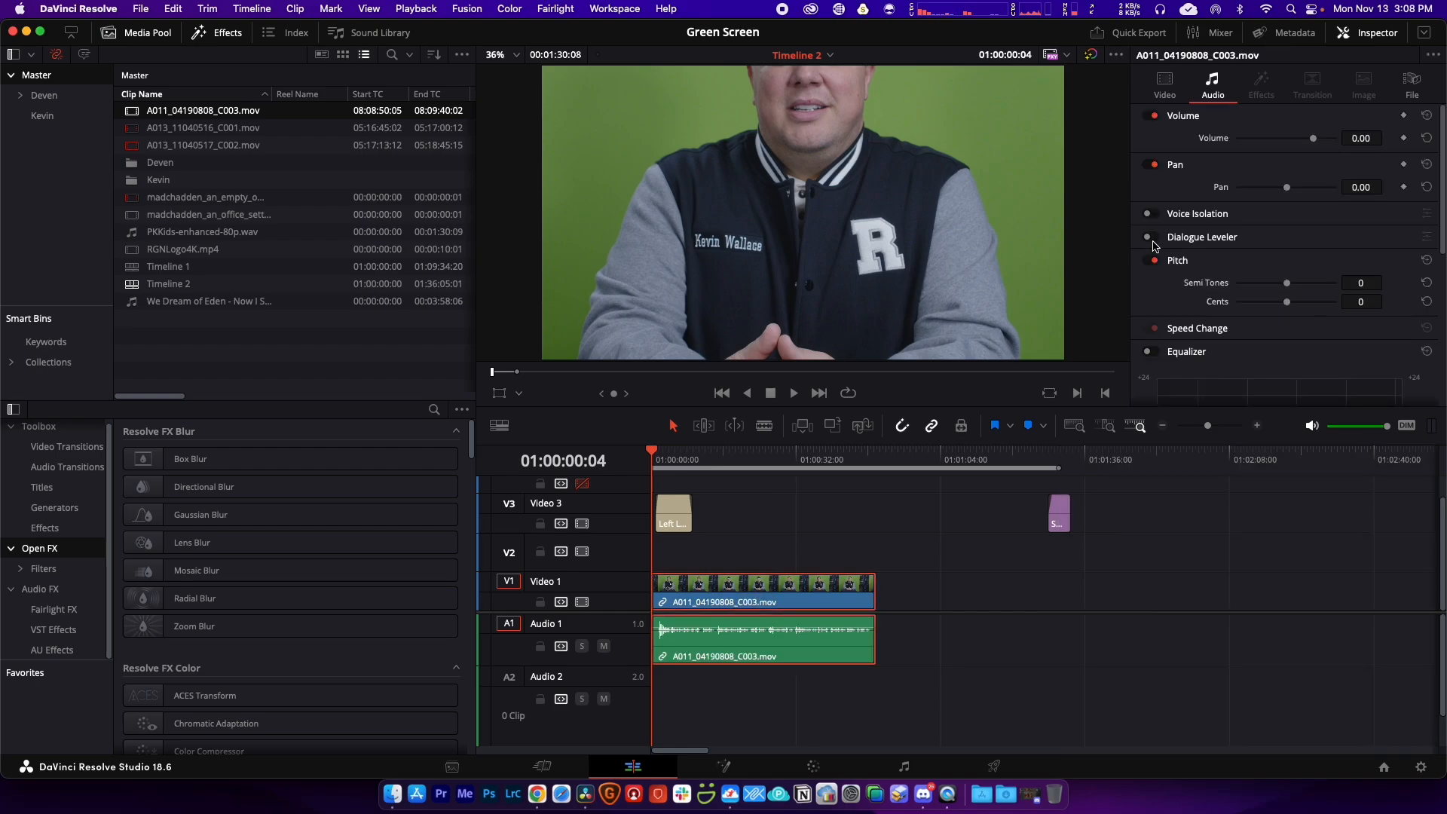
click(1165, 83)
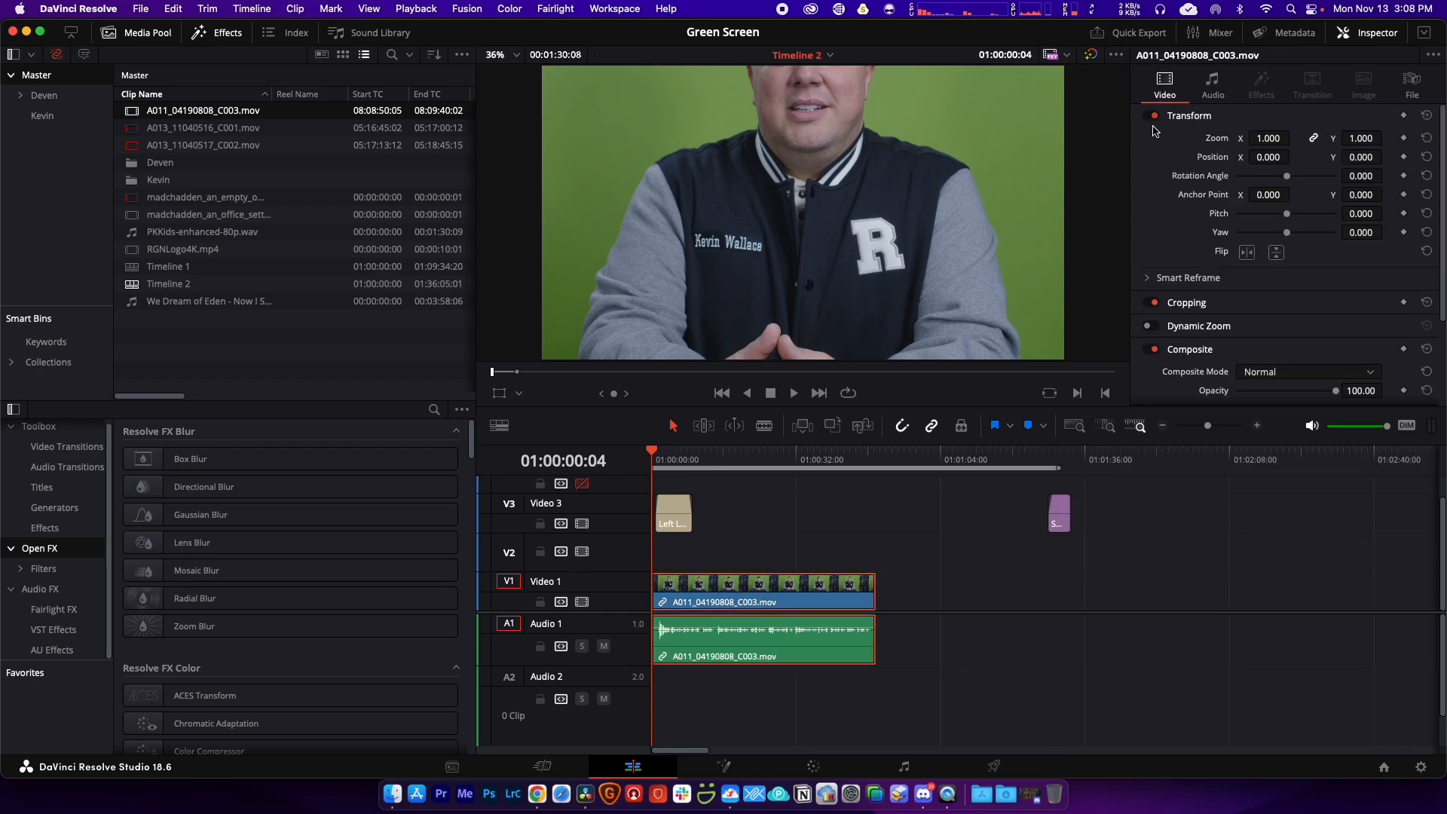
drag(1269, 139, 1233, 144)
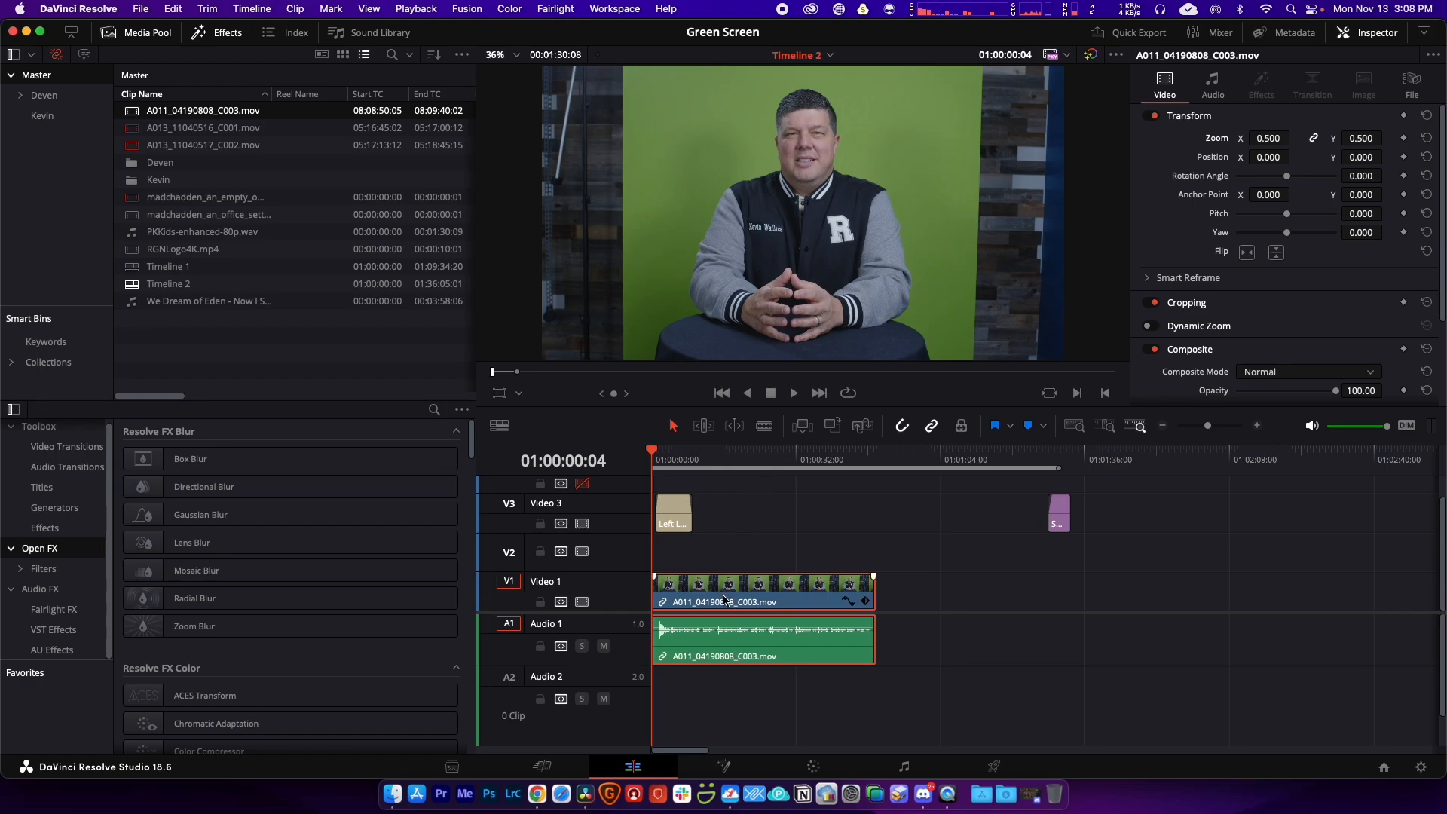
key(super+equal)
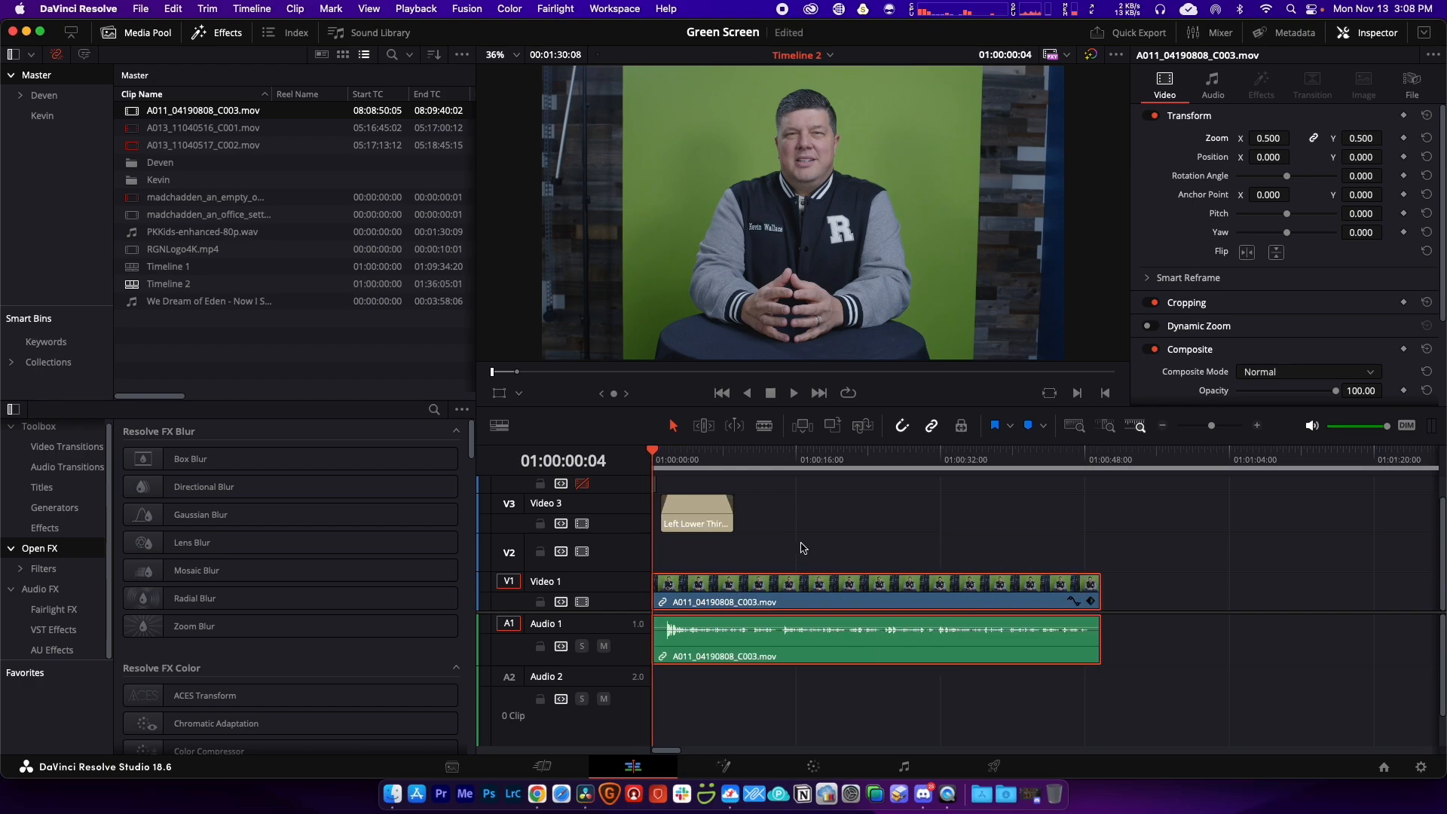
click(816, 768)
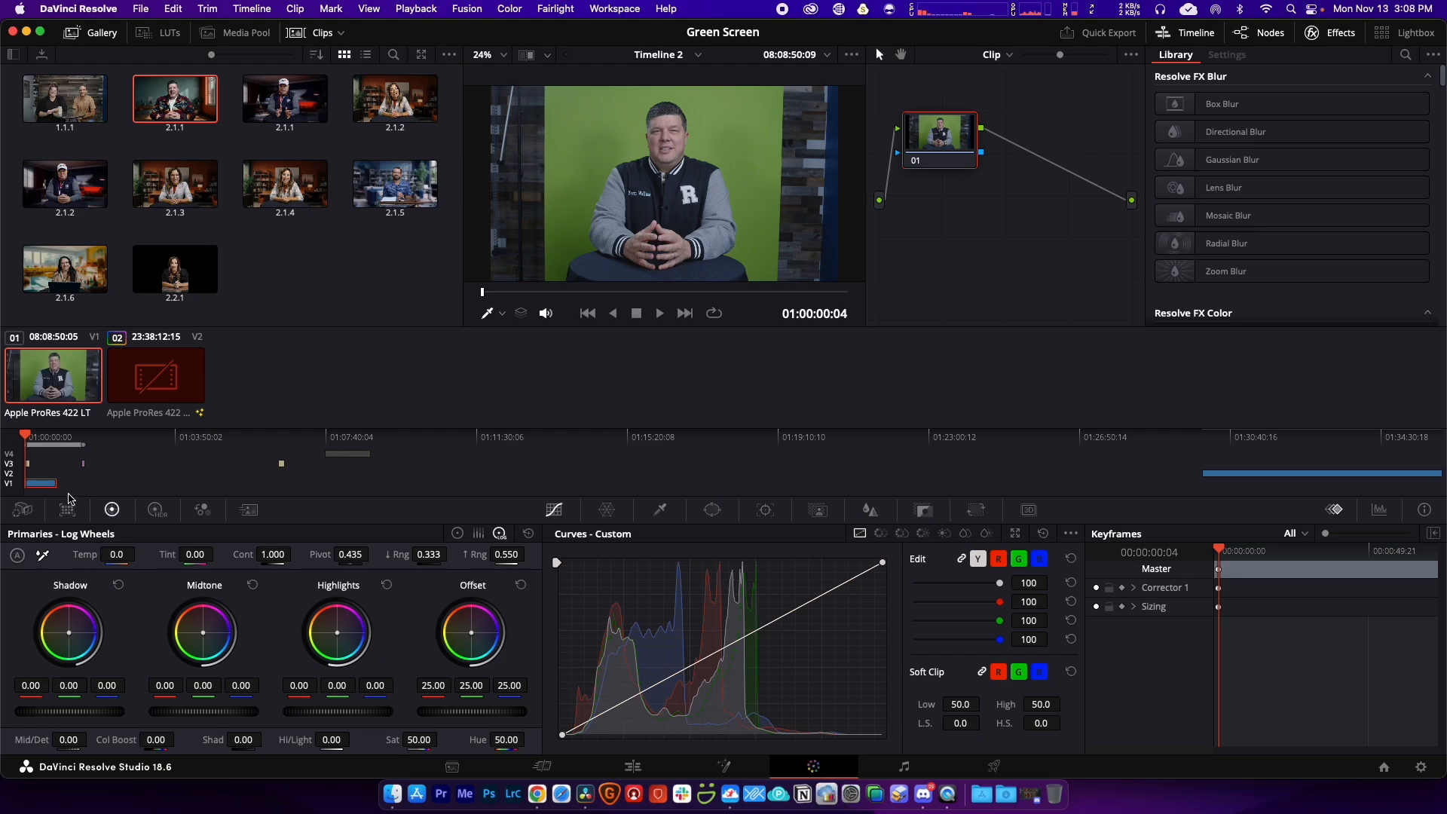
Step: Check the clip's camera raw settings on the Color page, then go to the Fusion page
click(24, 512)
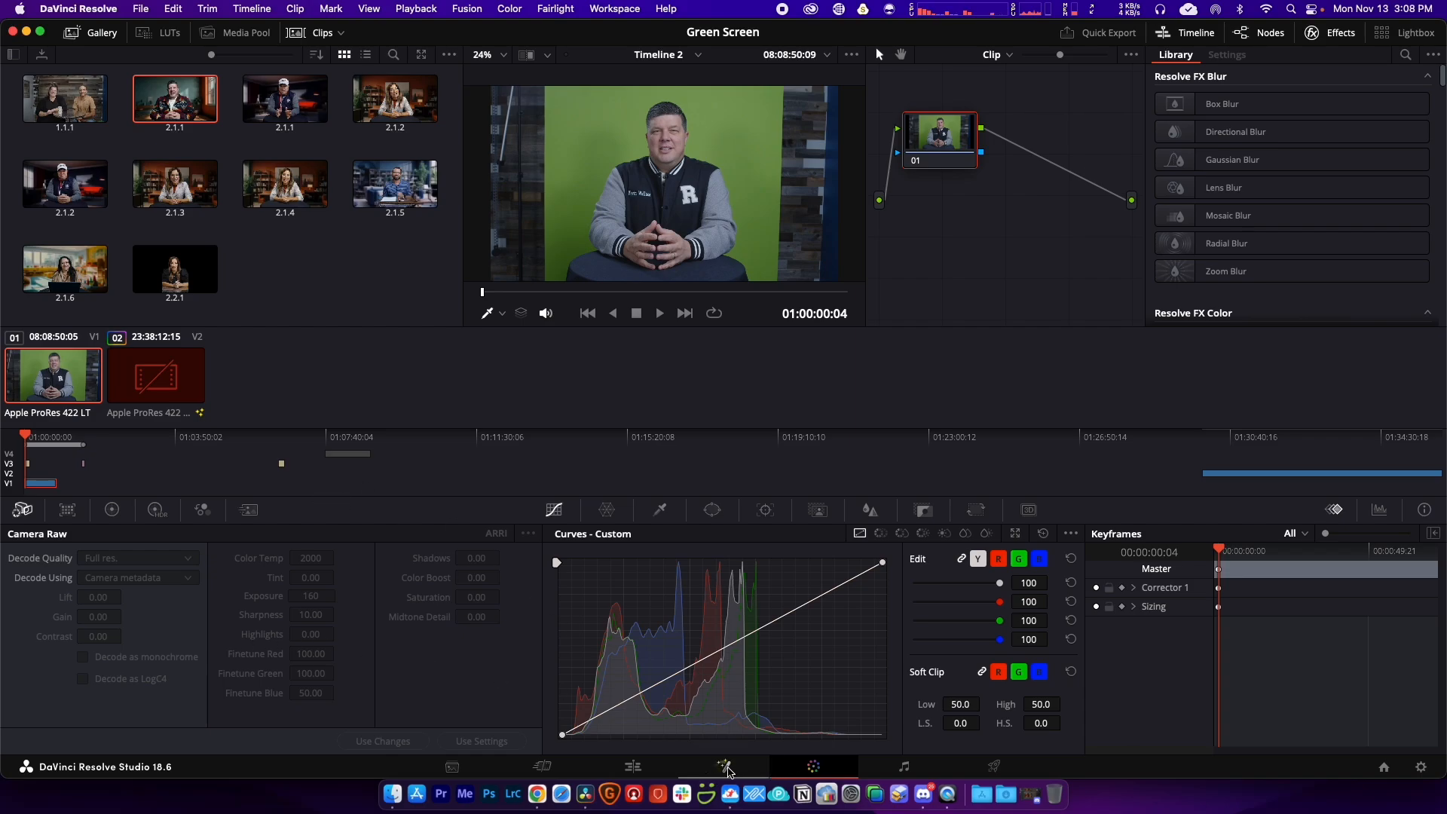
click(726, 767)
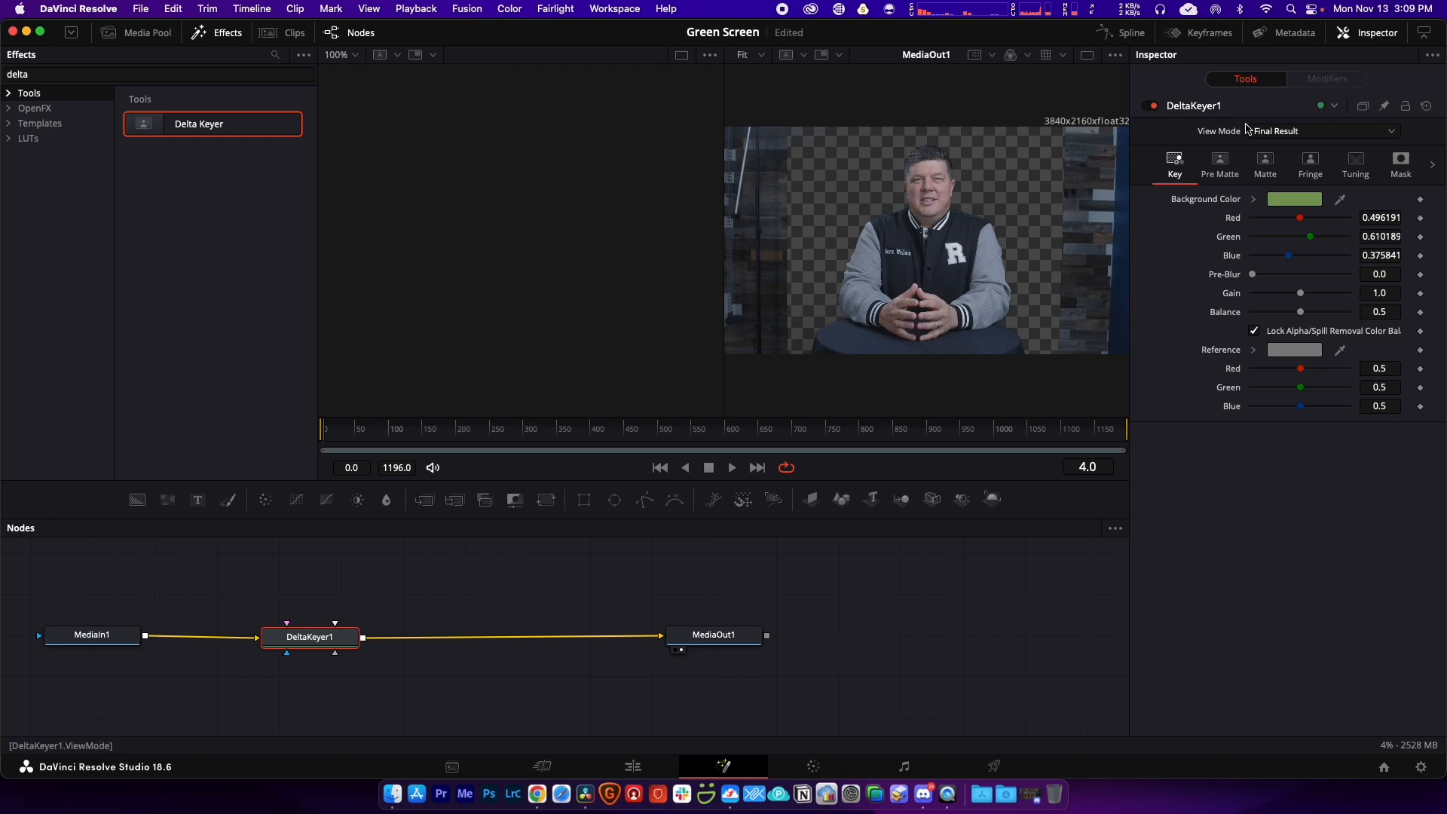
Step: View the Delta Keyer matte, set threshold Low 0.183 and High 0.689, and save
click(1267, 165)
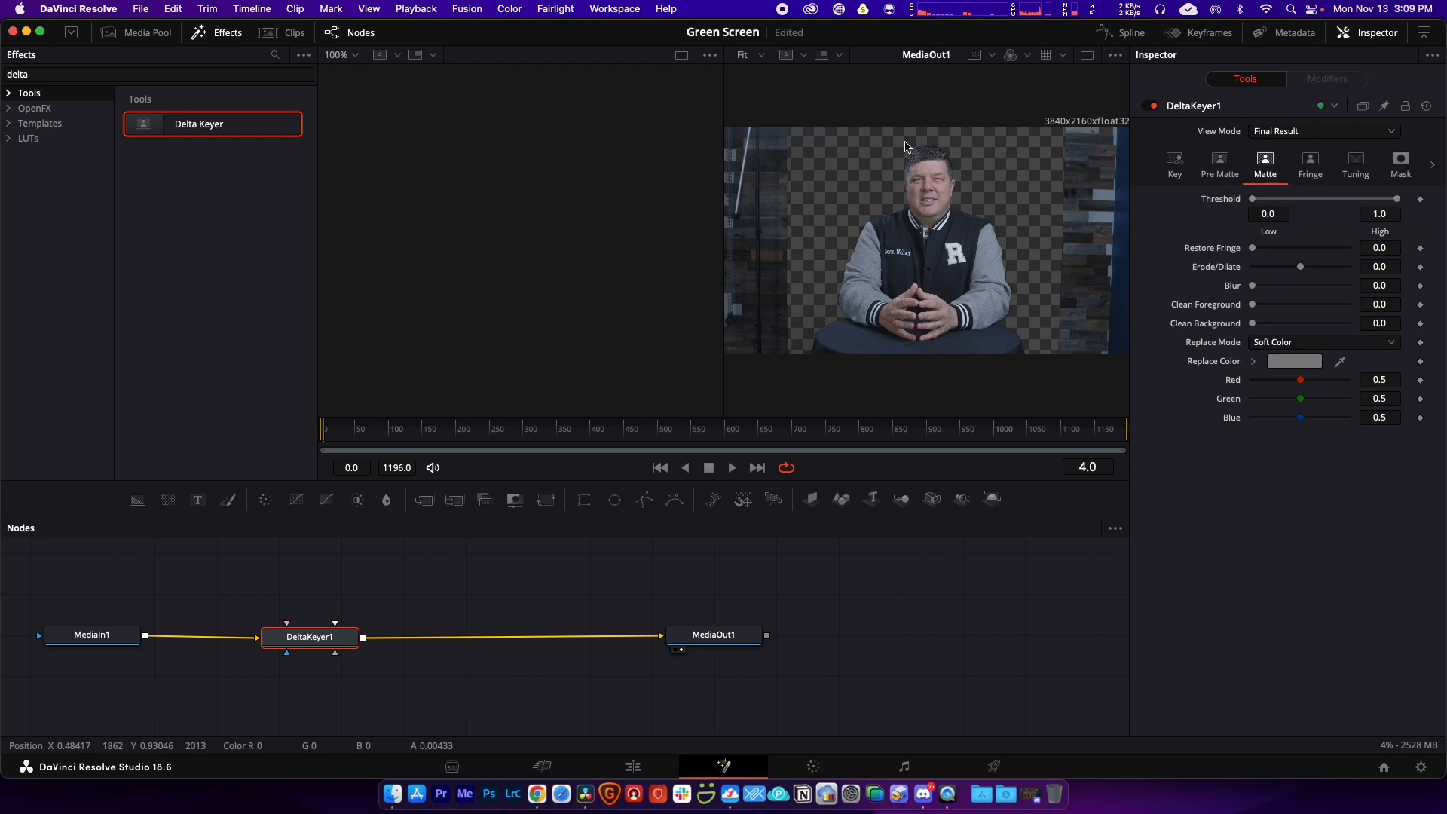
click(1286, 133)
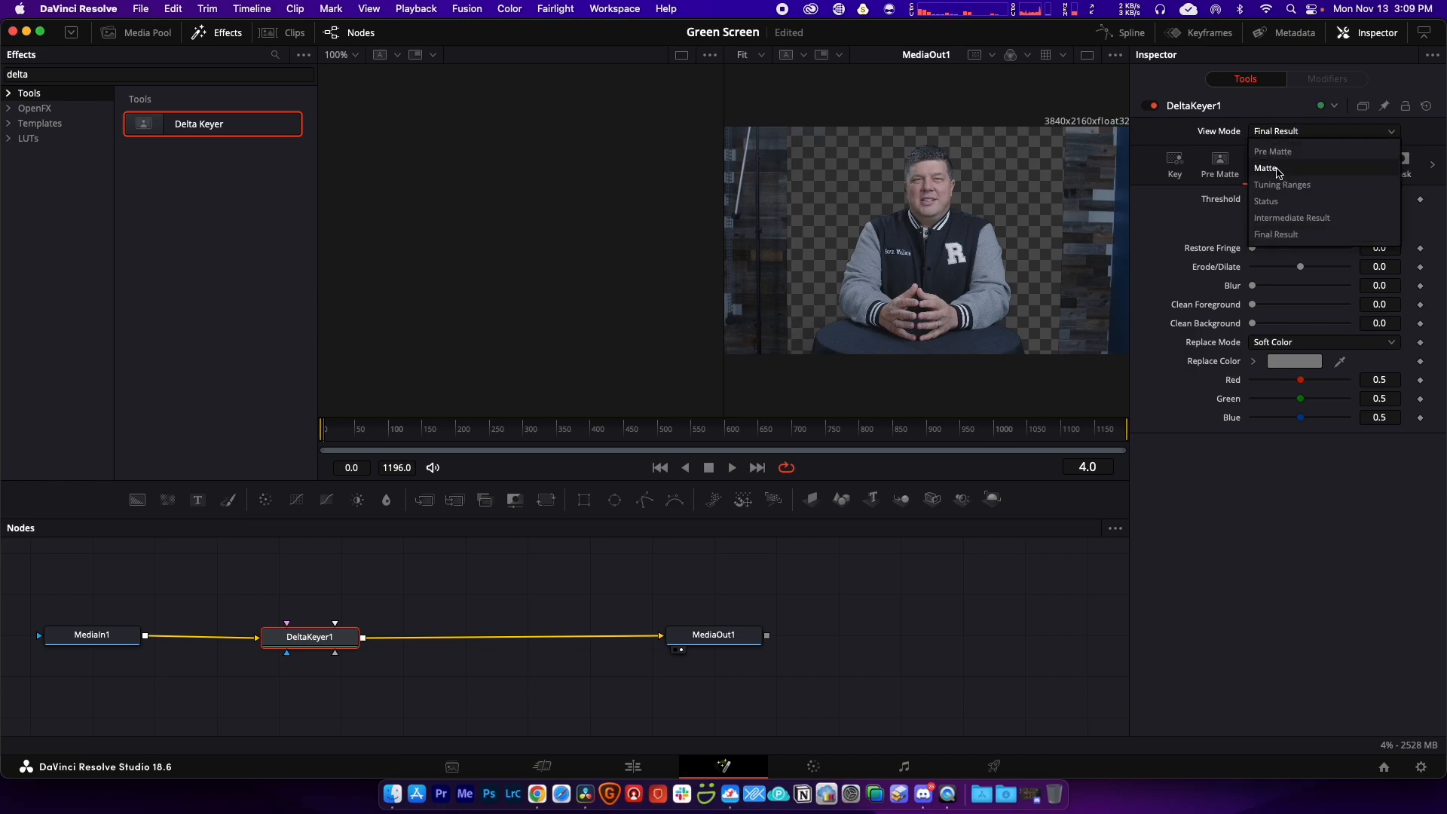
click(1279, 169)
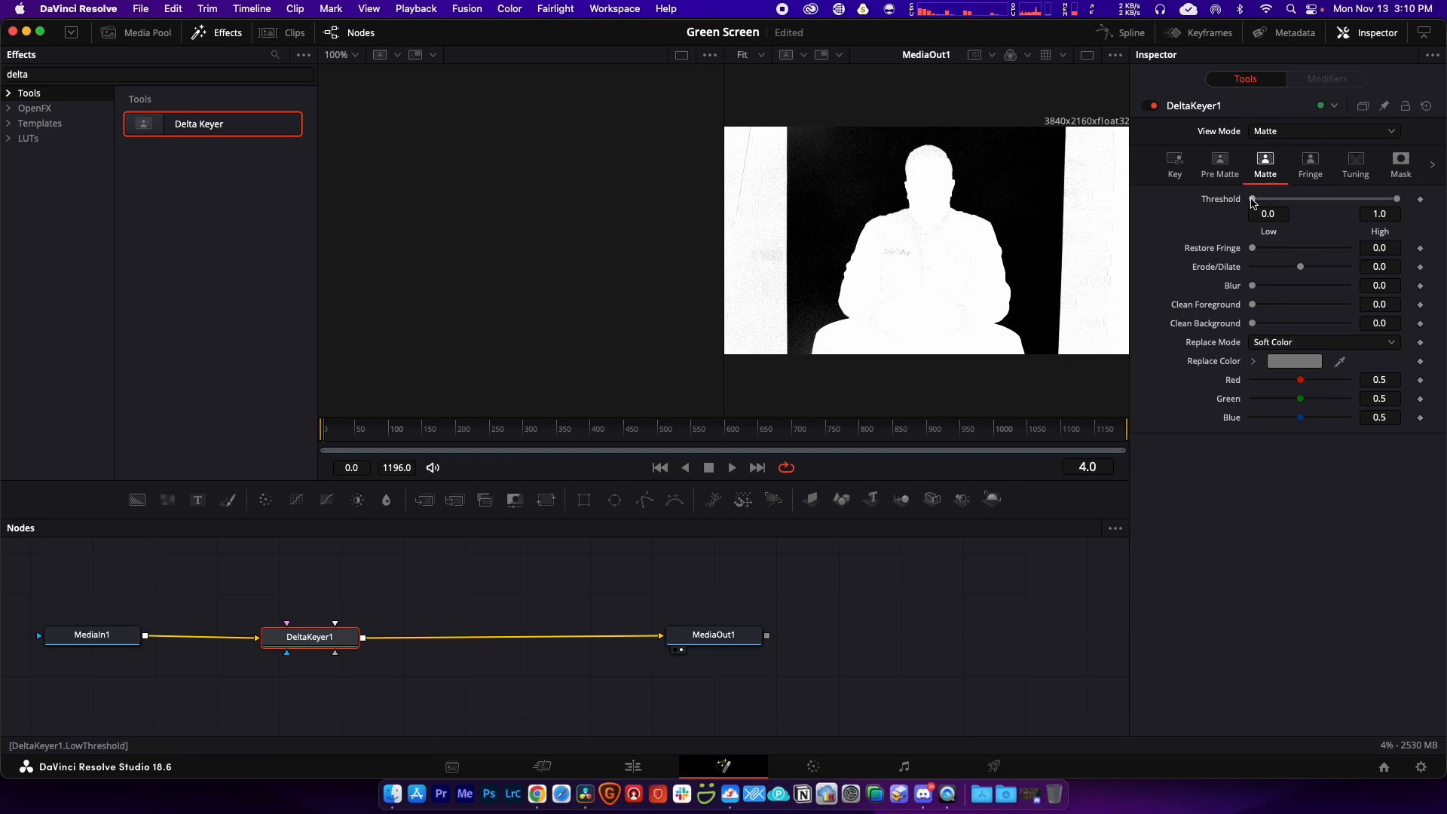
drag(1254, 204, 1278, 204)
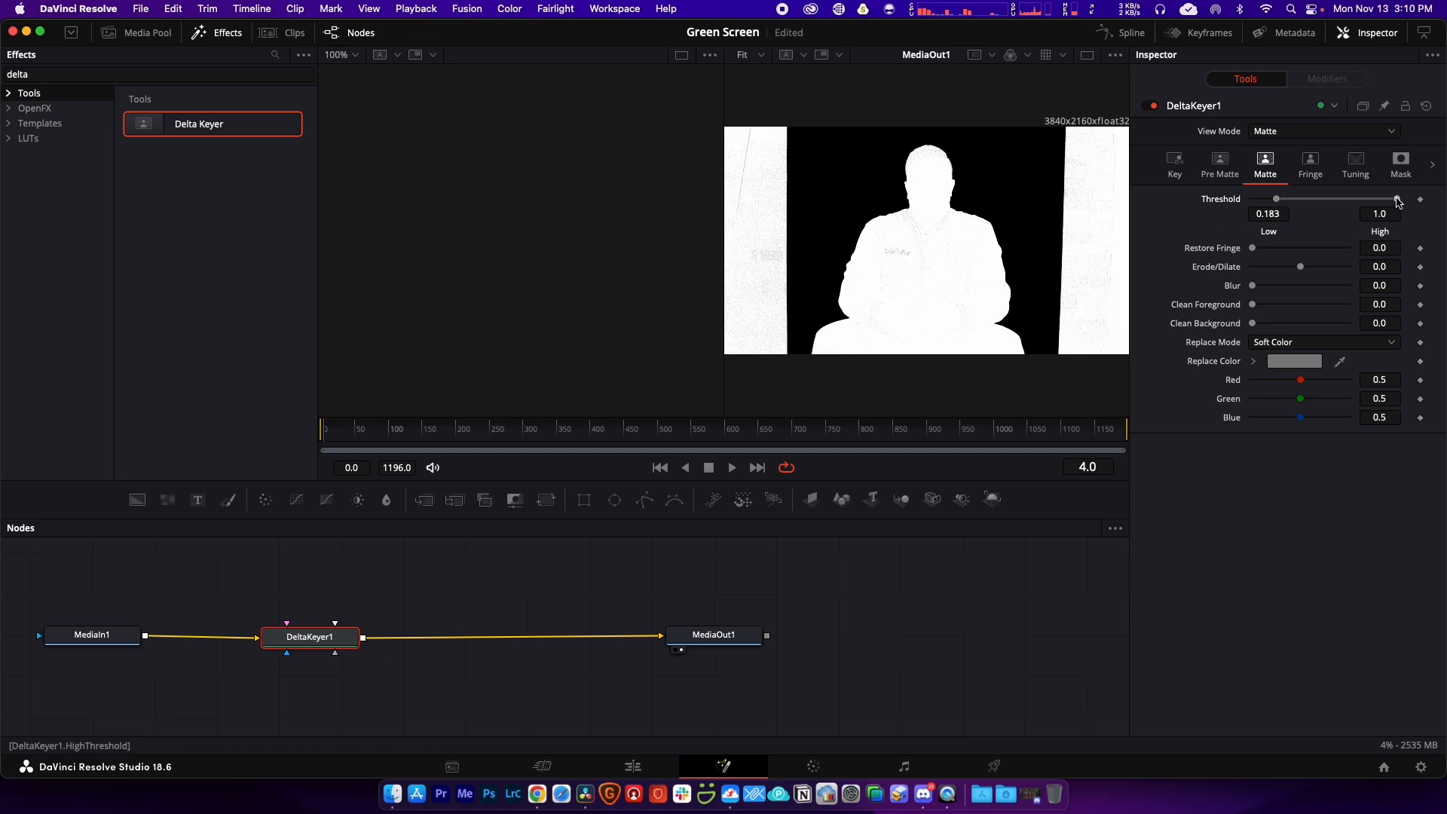
drag(1397, 200, 1354, 204)
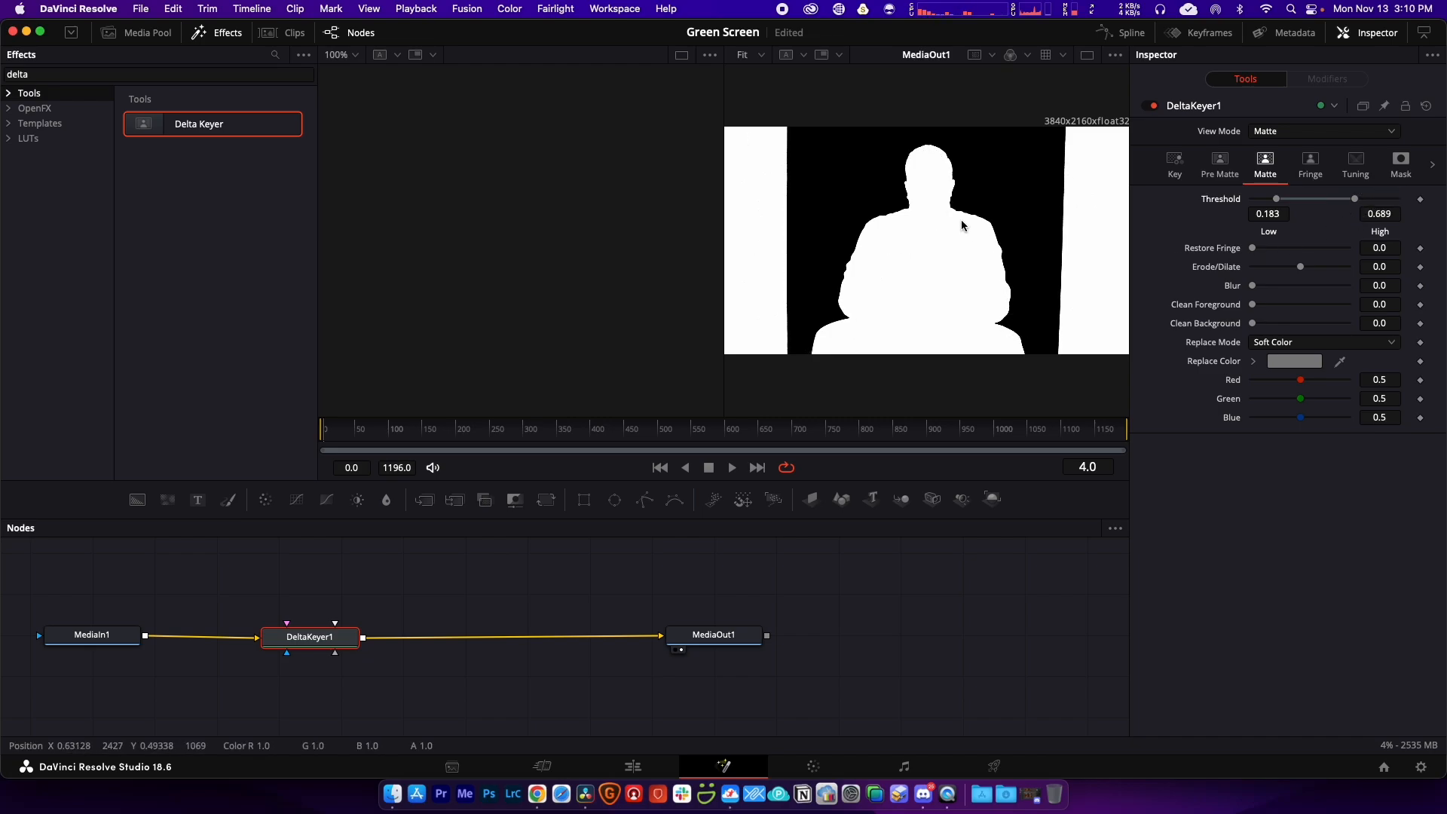
key(super+s)
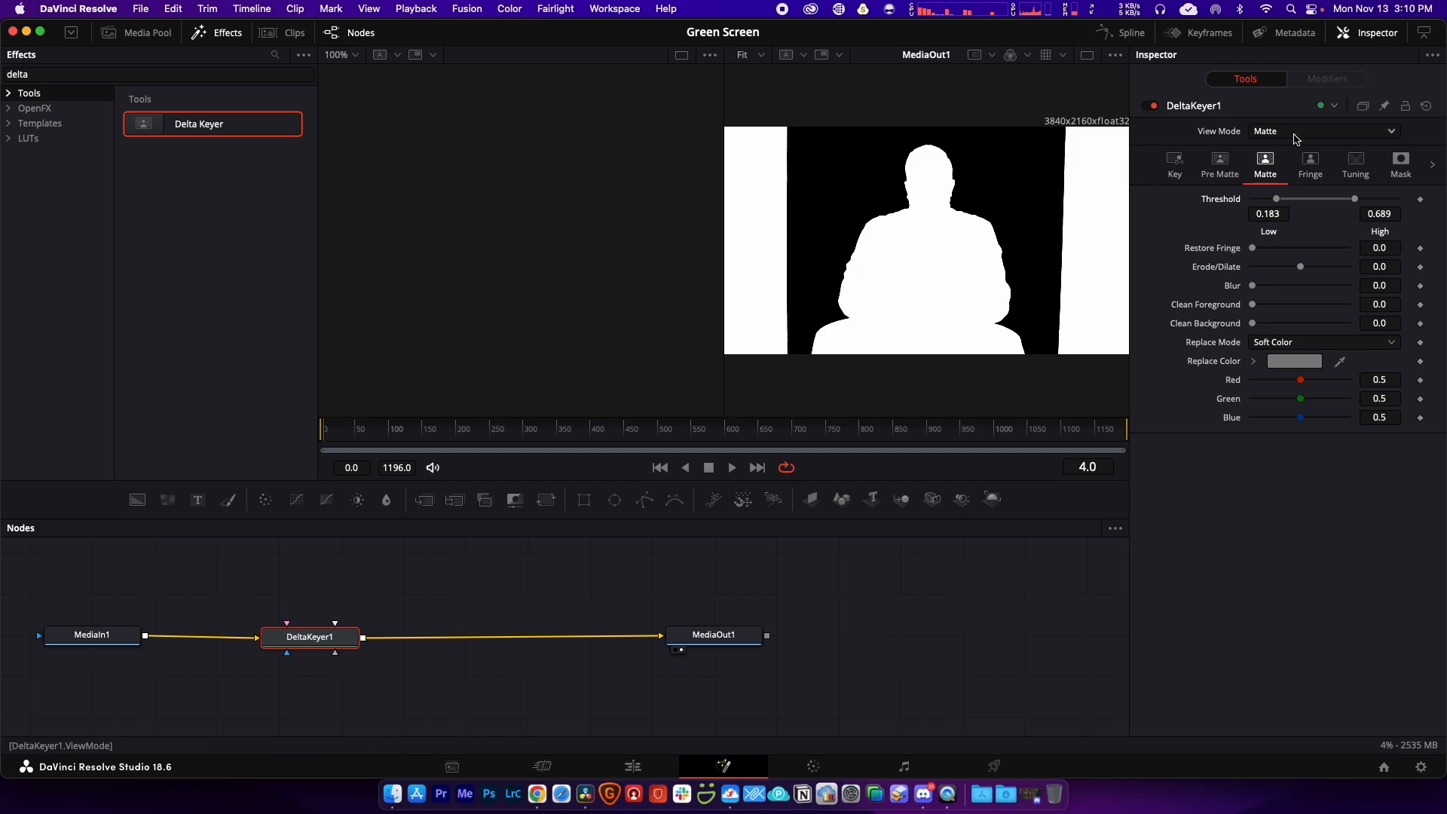
Step: Switch the Delta Keyer View Mode back to Final Result
click(1292, 135)
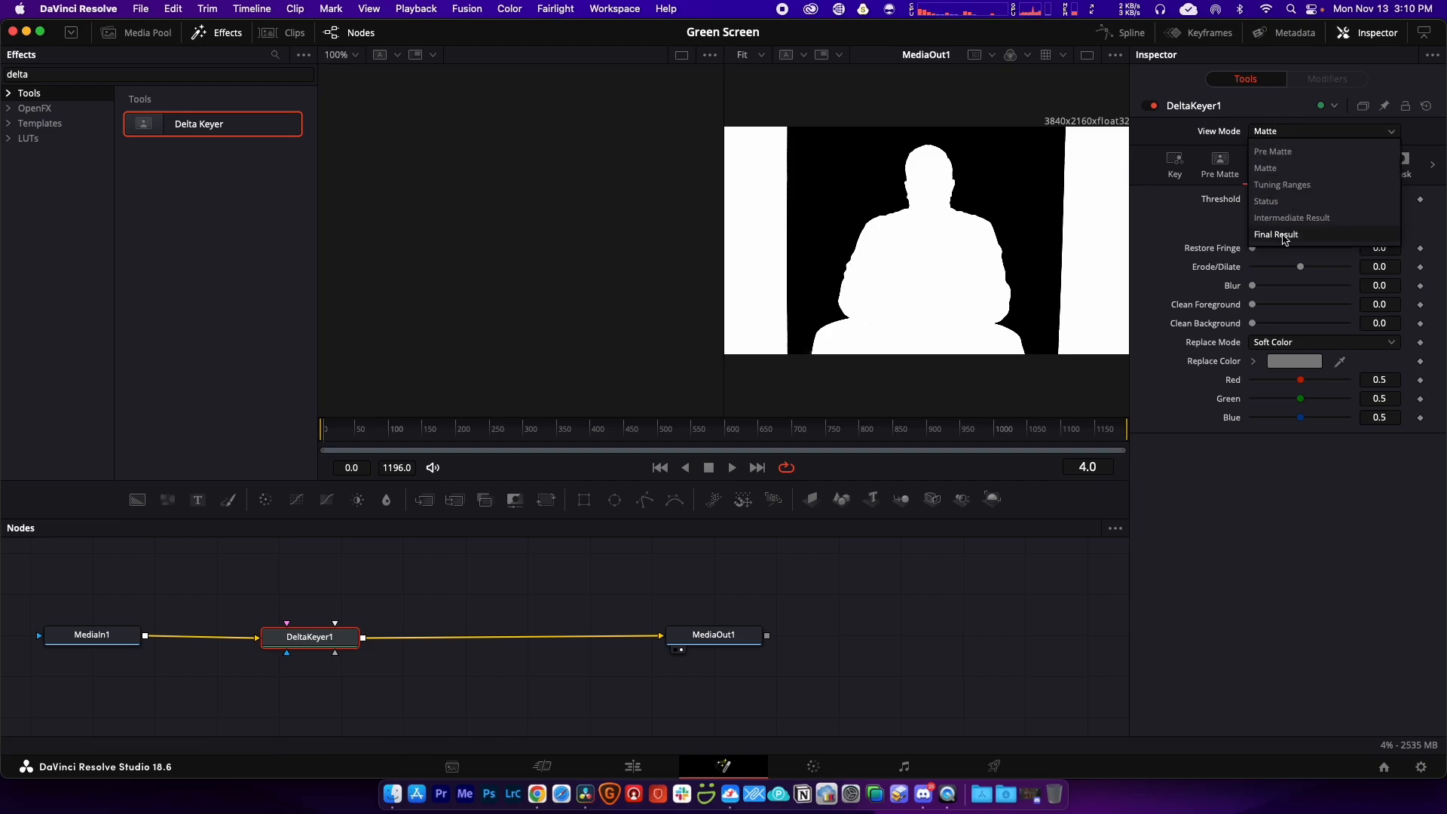
click(1285, 235)
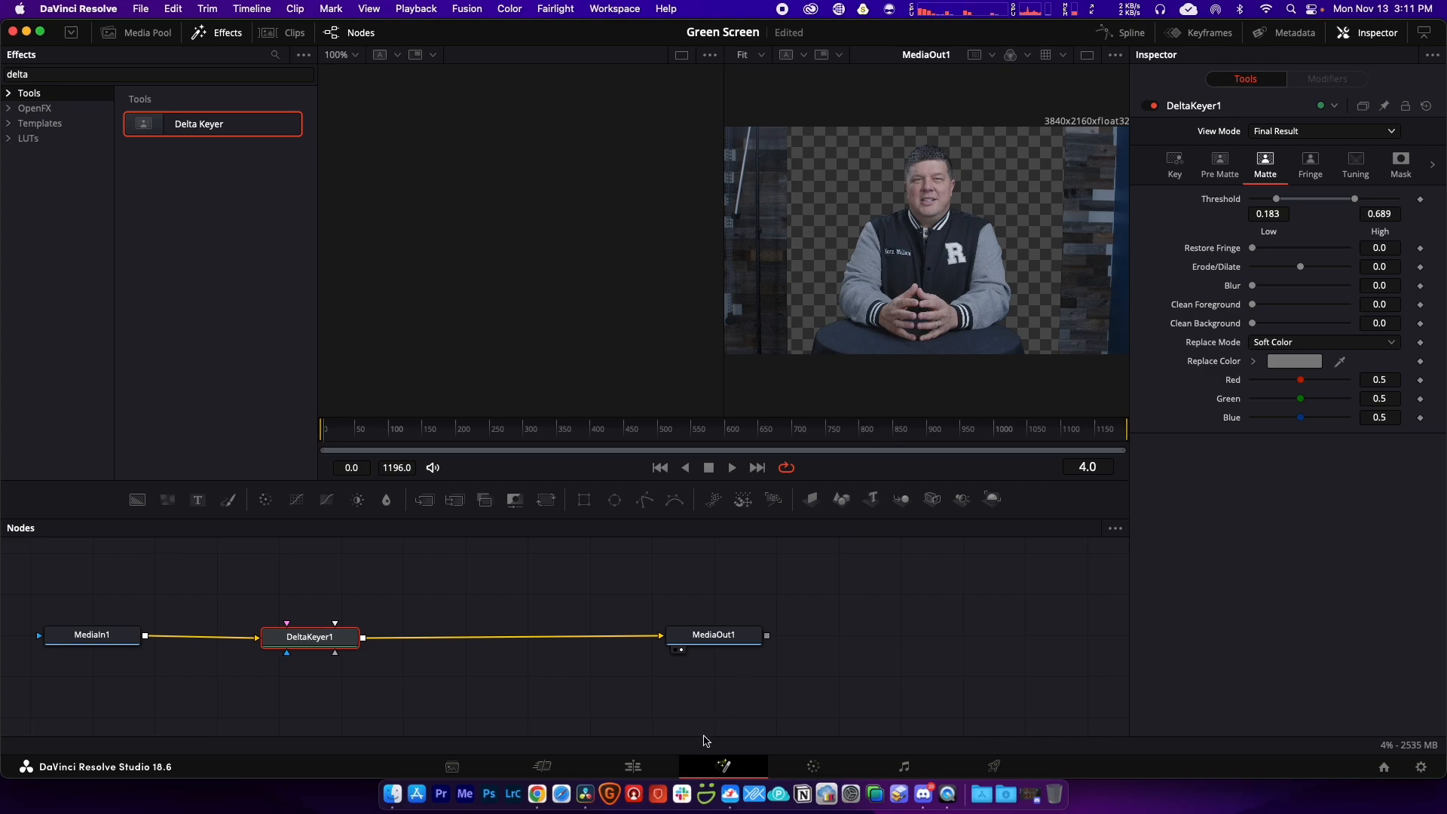
Step: On the Color page, add an Alpha Output to the node graph and wire node 01's key into it
click(813, 766)
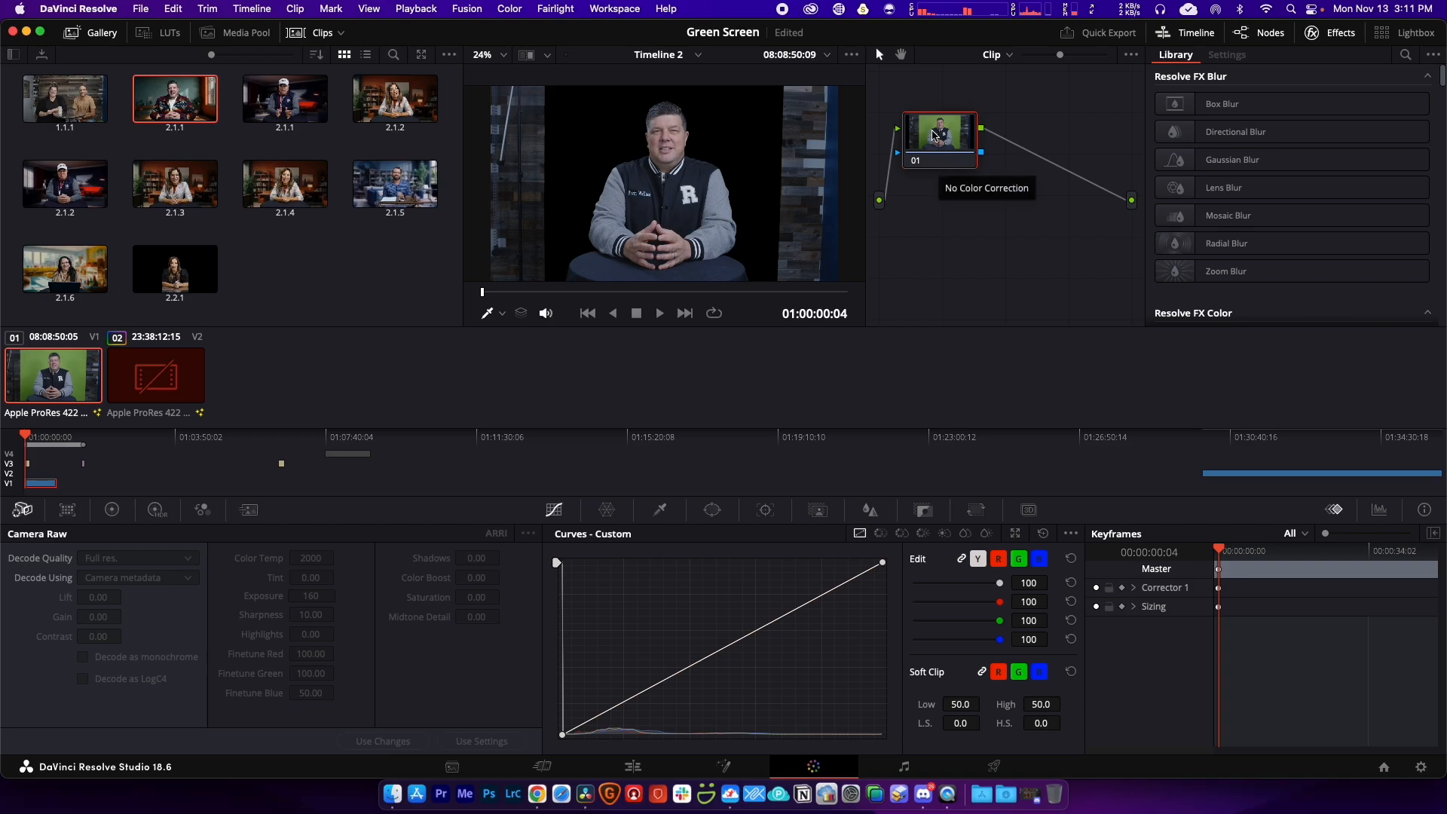
drag(935, 135, 971, 124)
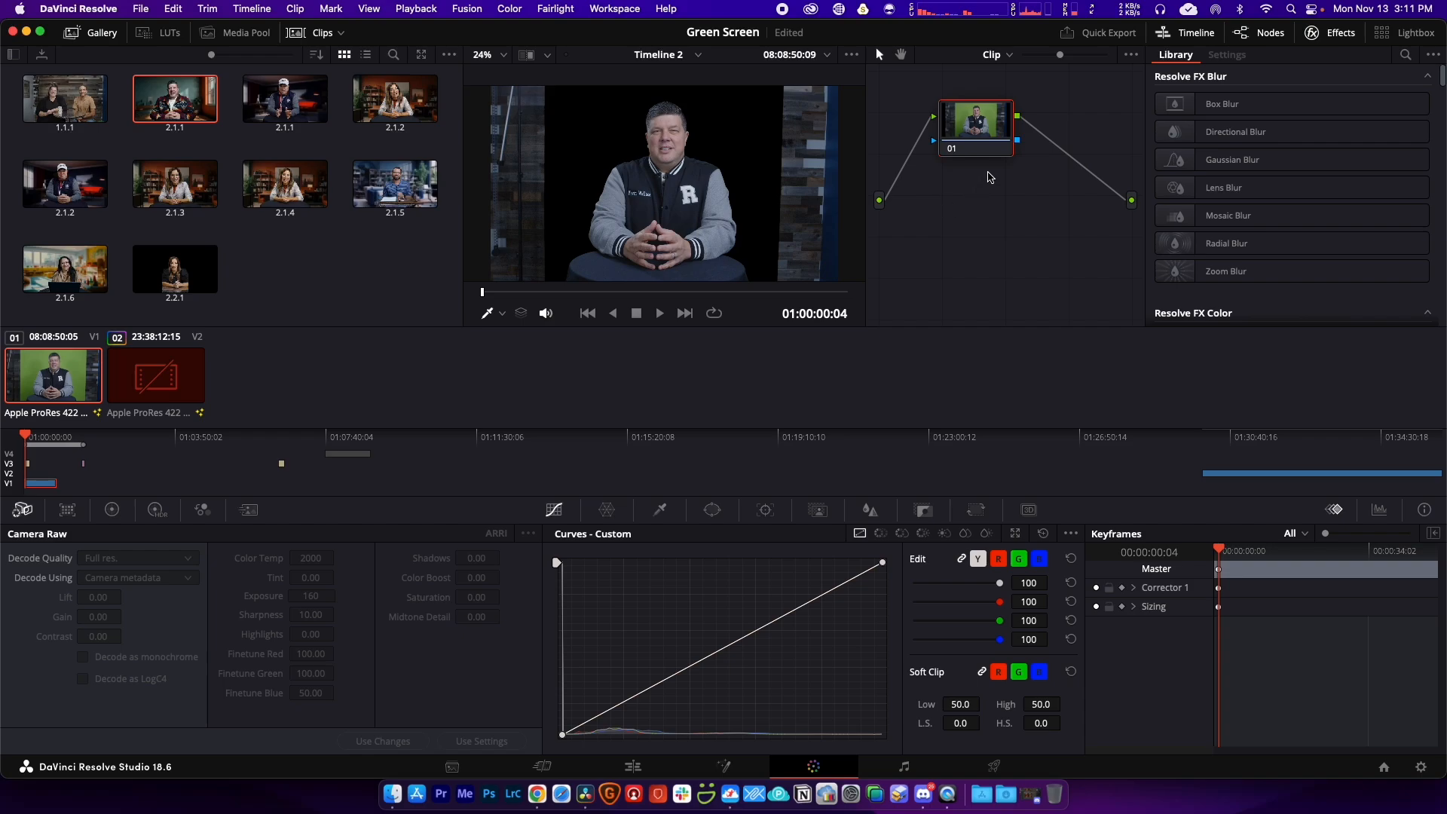
right_click(997, 180)
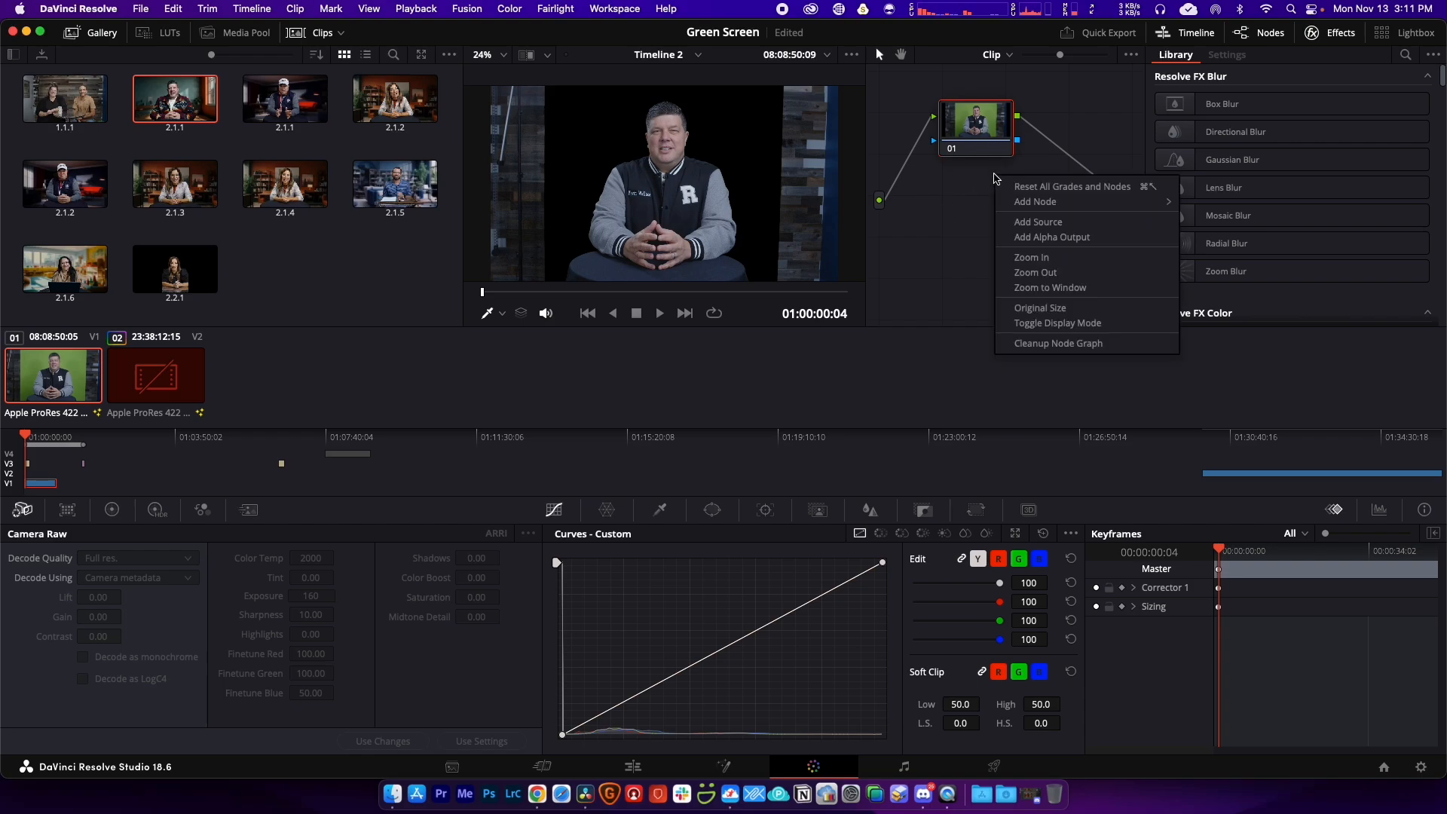
click(1039, 240)
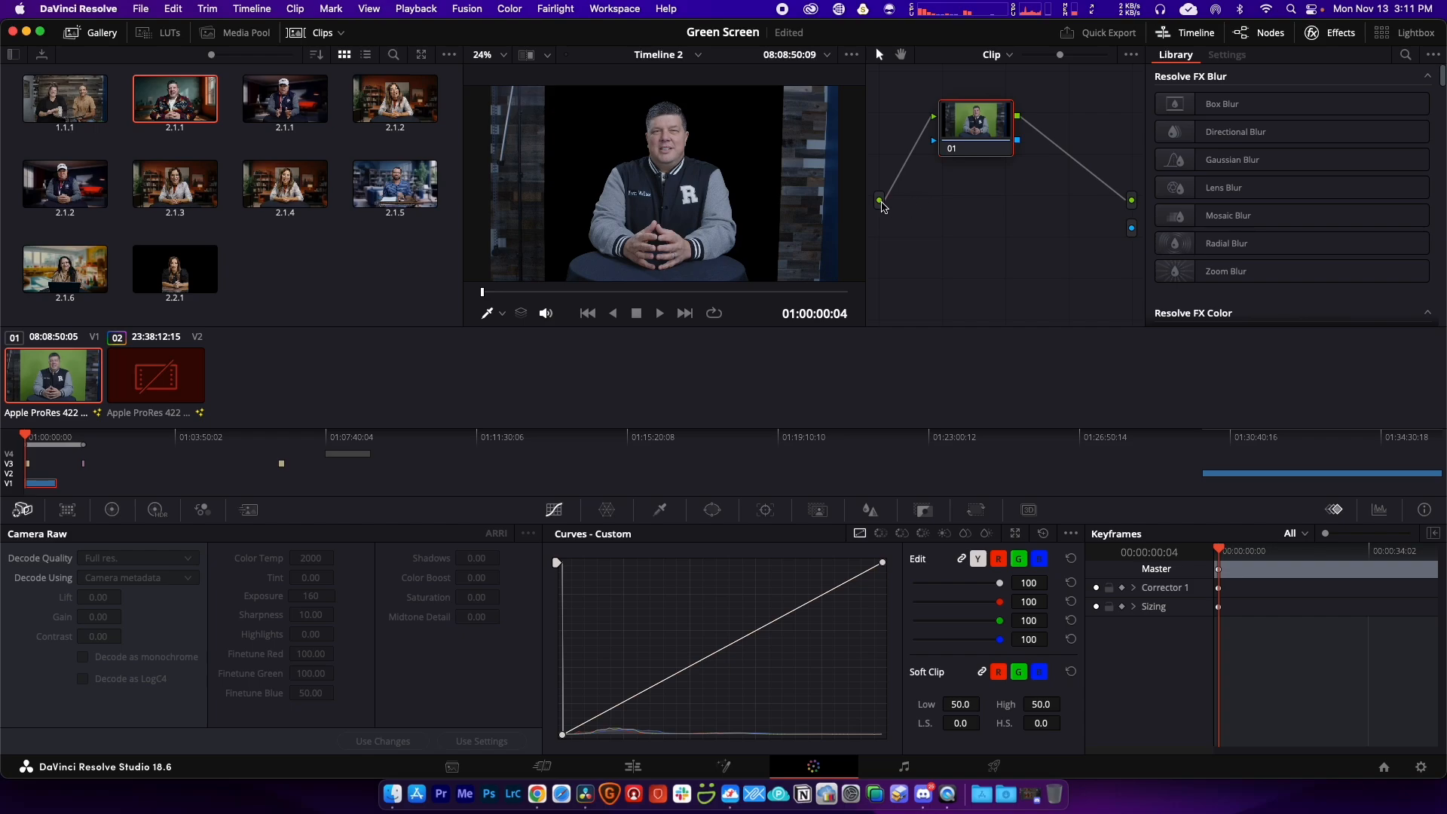
click(886, 199)
drag(886, 199, 1133, 229)
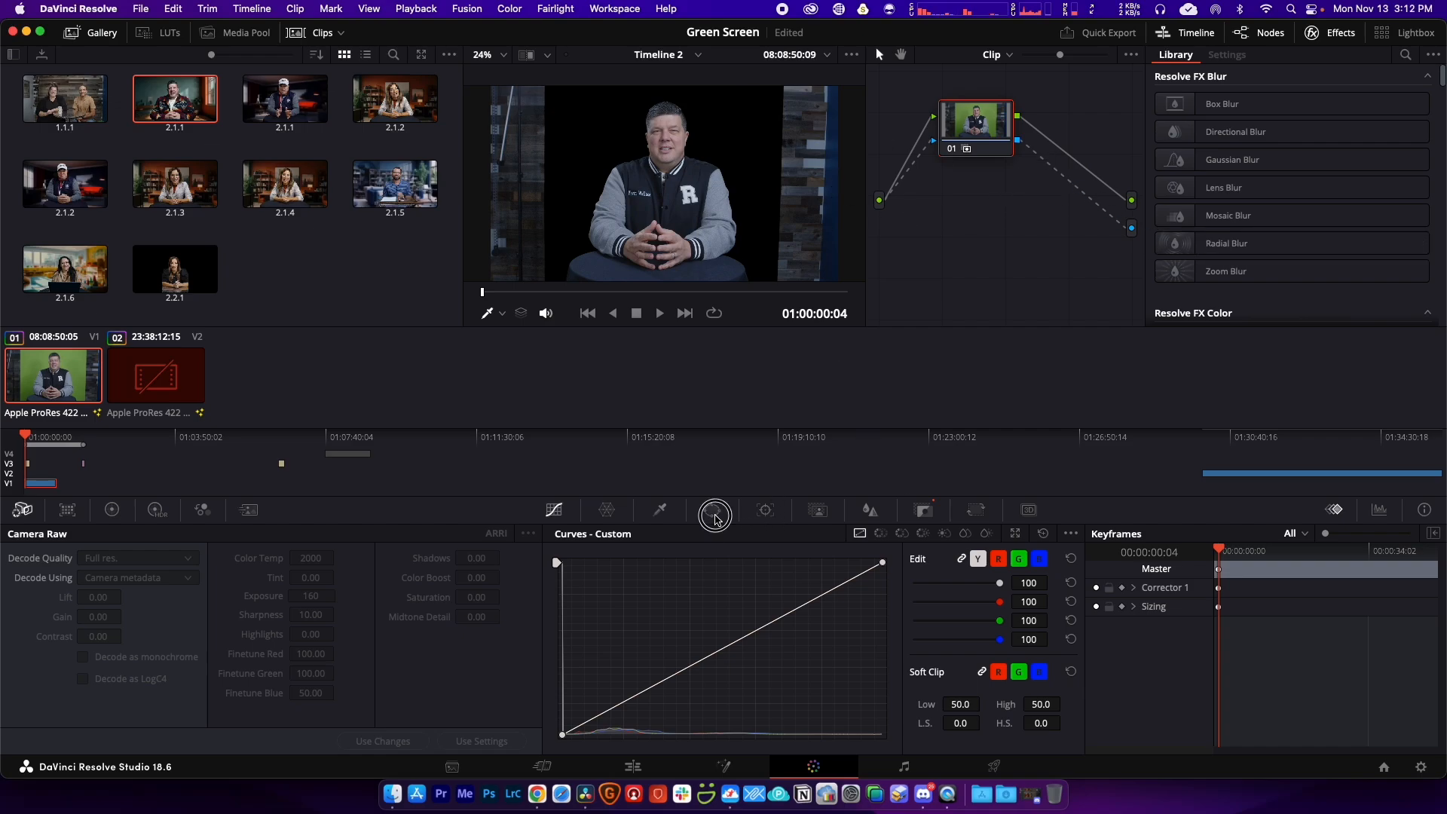
Step: Add a rectangle power window to node 01, resizing it and its softness around the presenter
click(715, 515)
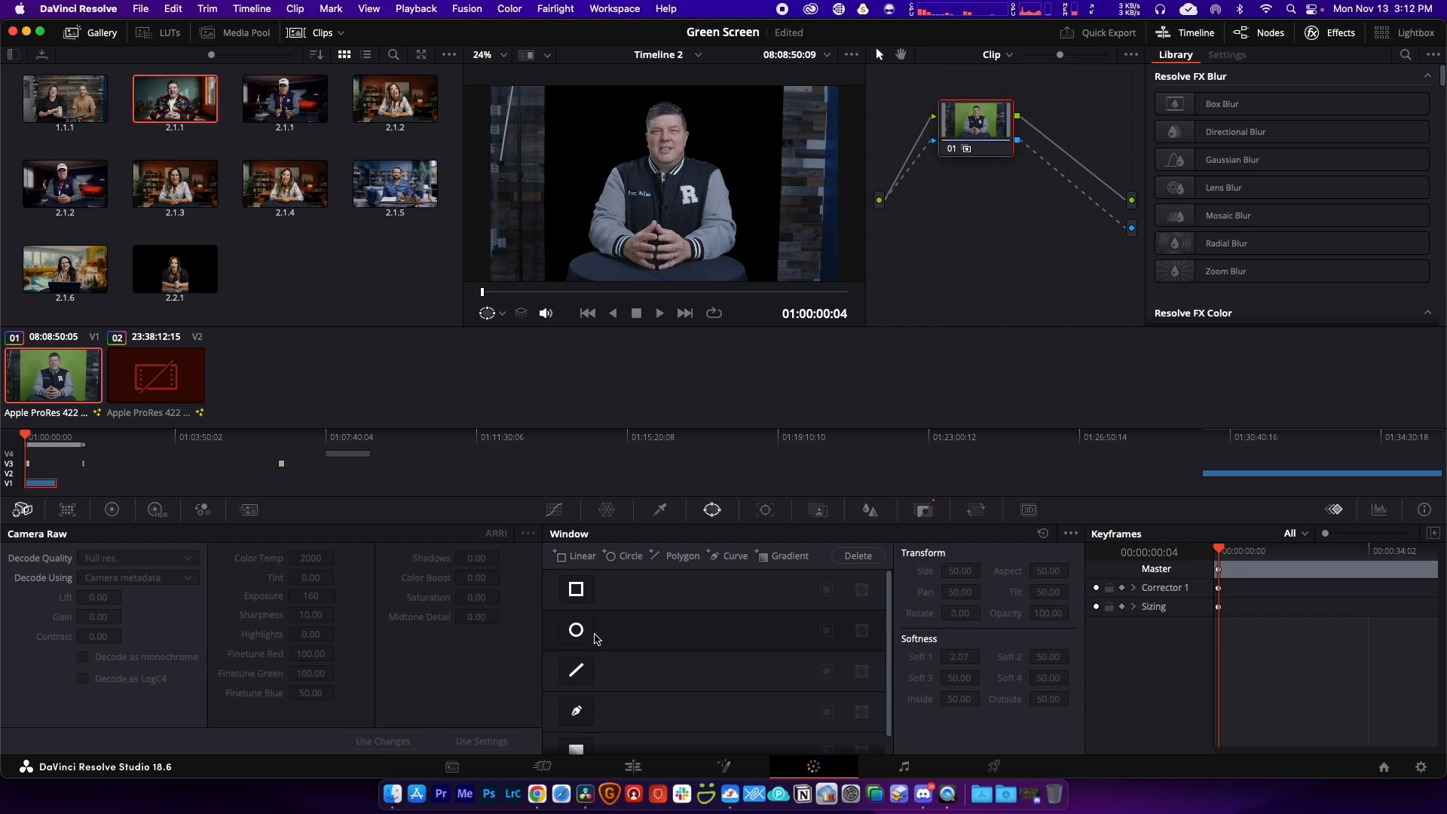
click(578, 591)
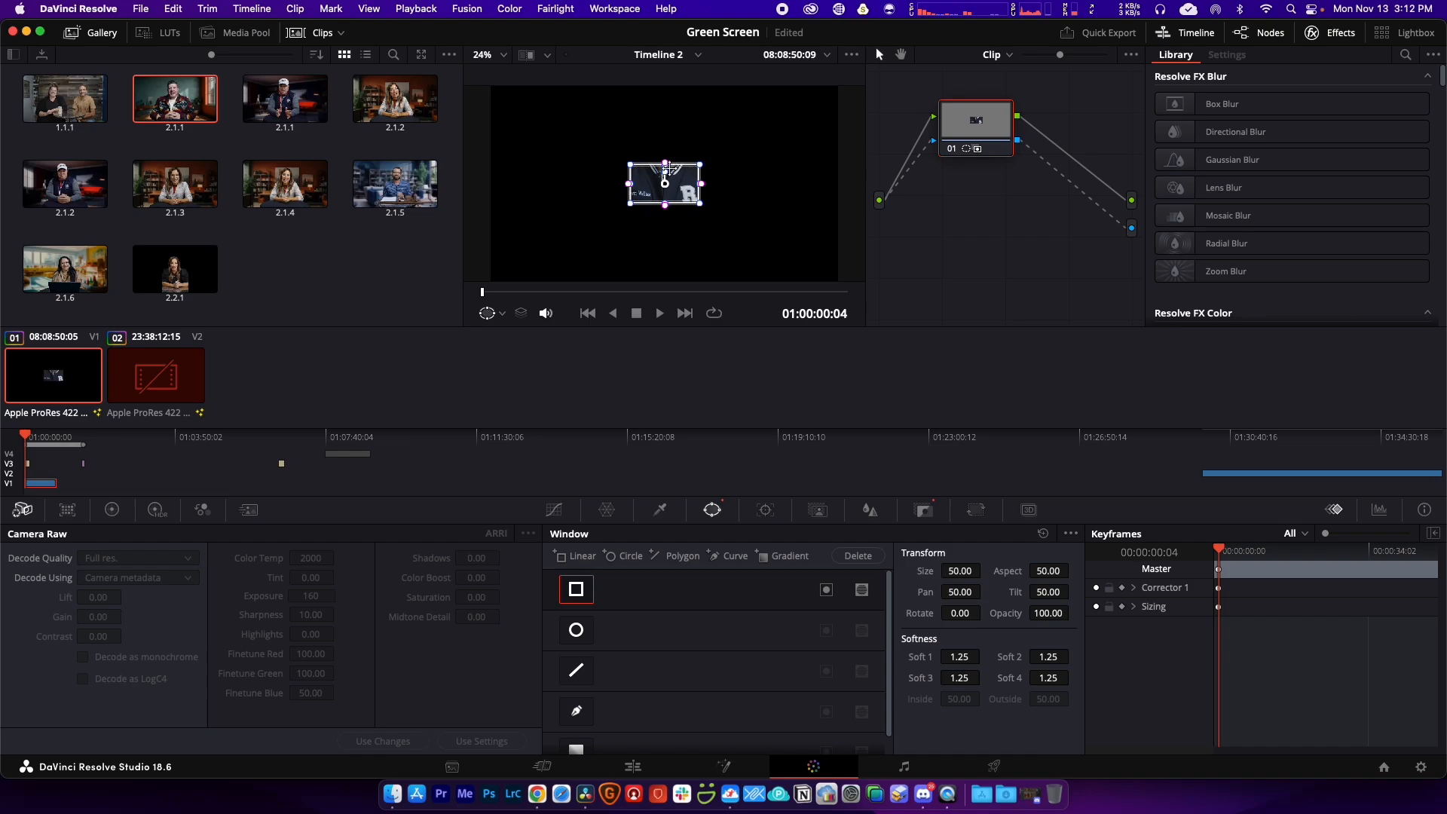
drag(665, 163, 666, 95)
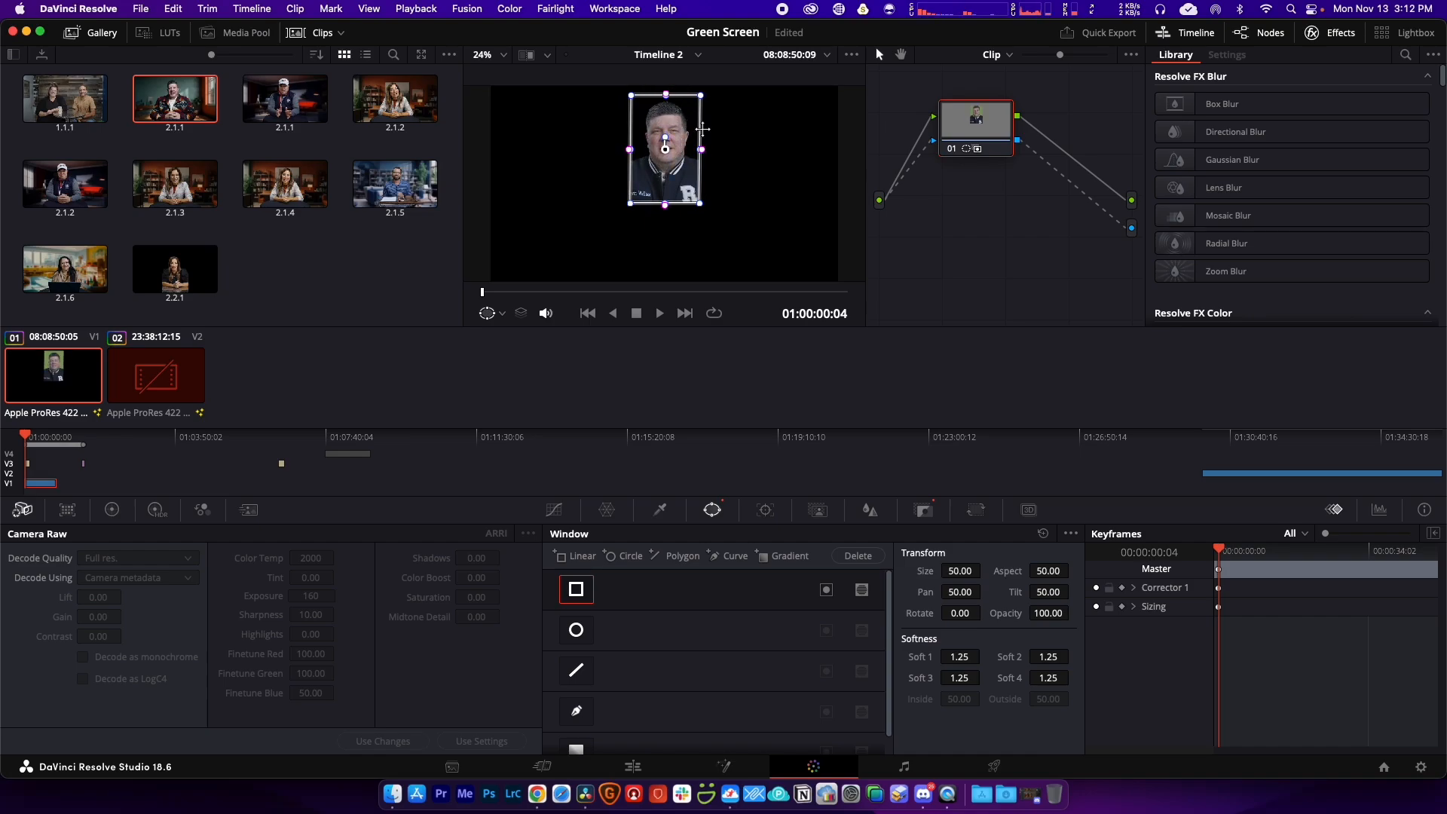
drag(702, 151, 772, 149)
drag(709, 212, 703, 288)
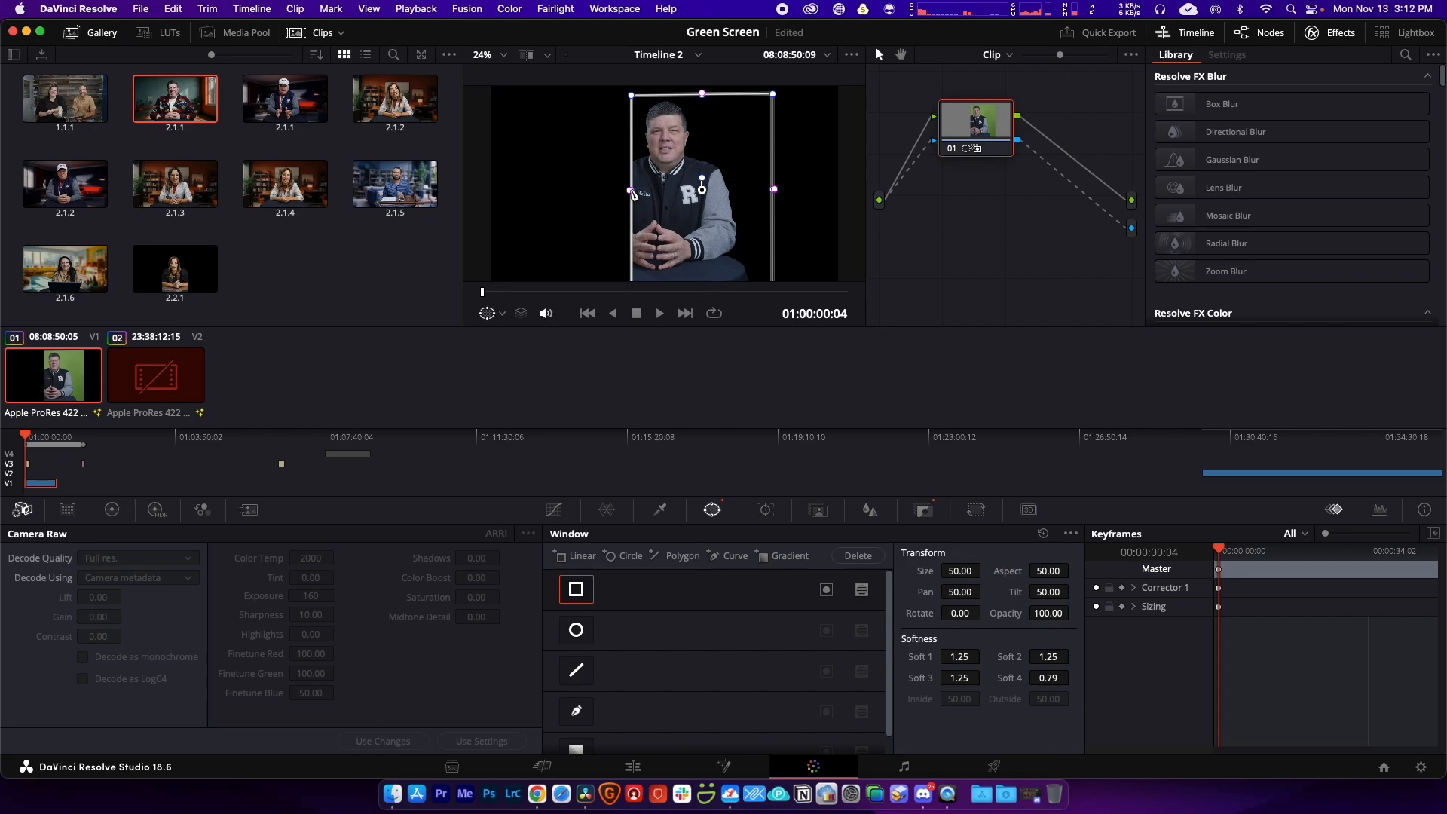
click(632, 192)
drag(633, 192, 558, 193)
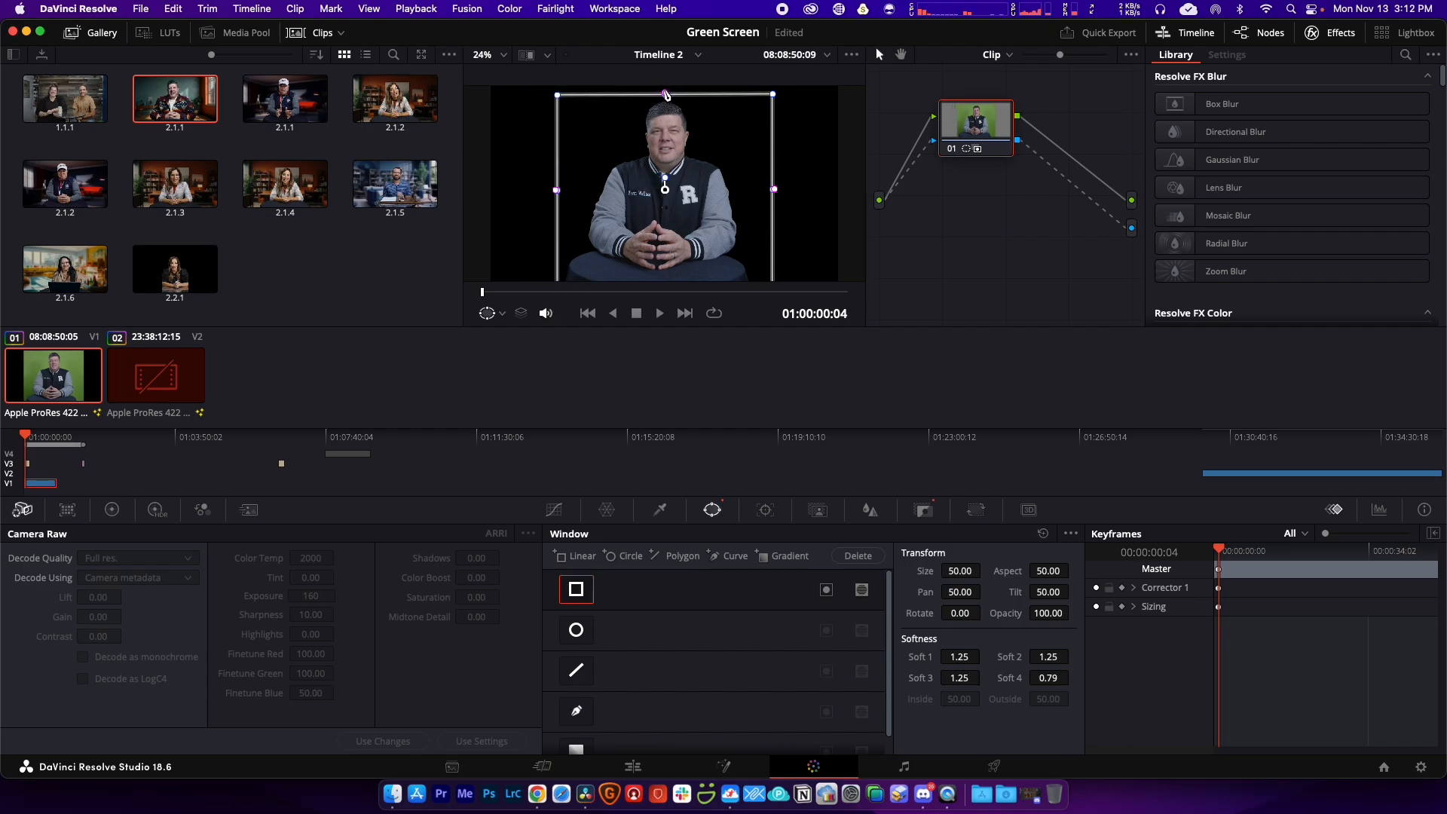
drag(667, 96, 666, 95)
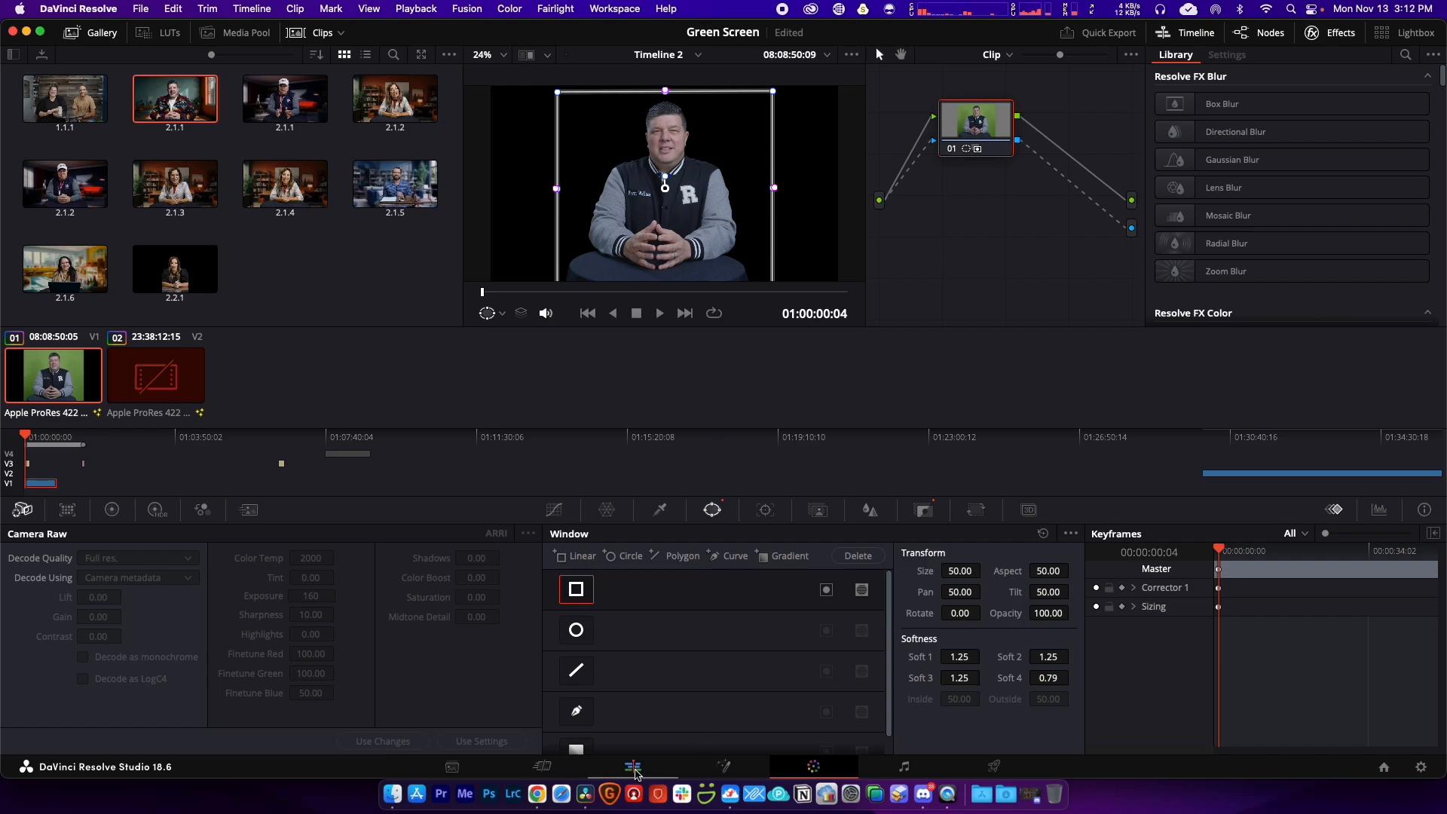
Step: Switch to the Edit page to see the keyed, windowed presenter on Timeline 2
click(633, 768)
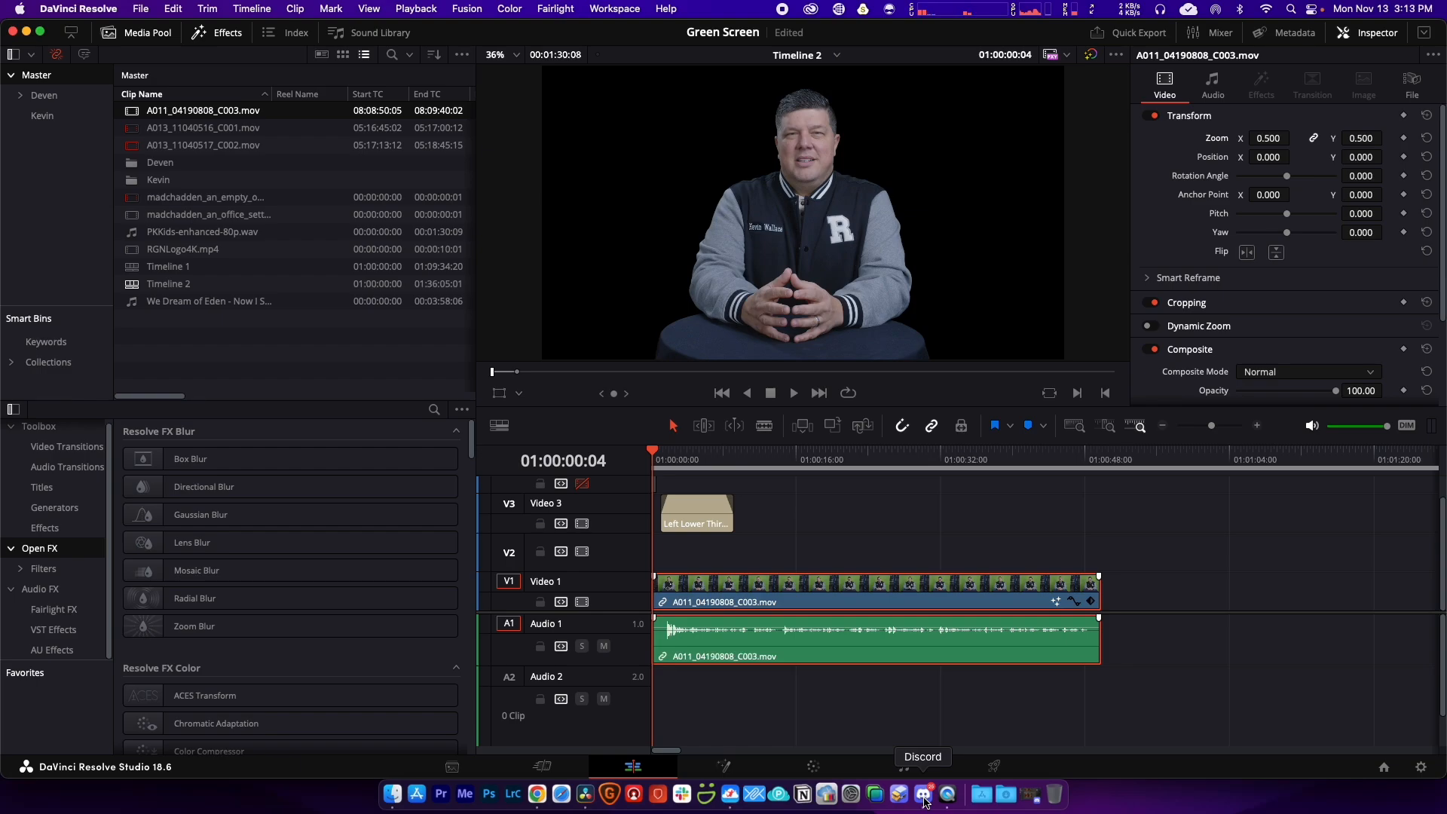
Step: Show the Midjourney Bot DM in Discord, scrolled up to the 3:02 PM fireplace image grid
click(924, 797)
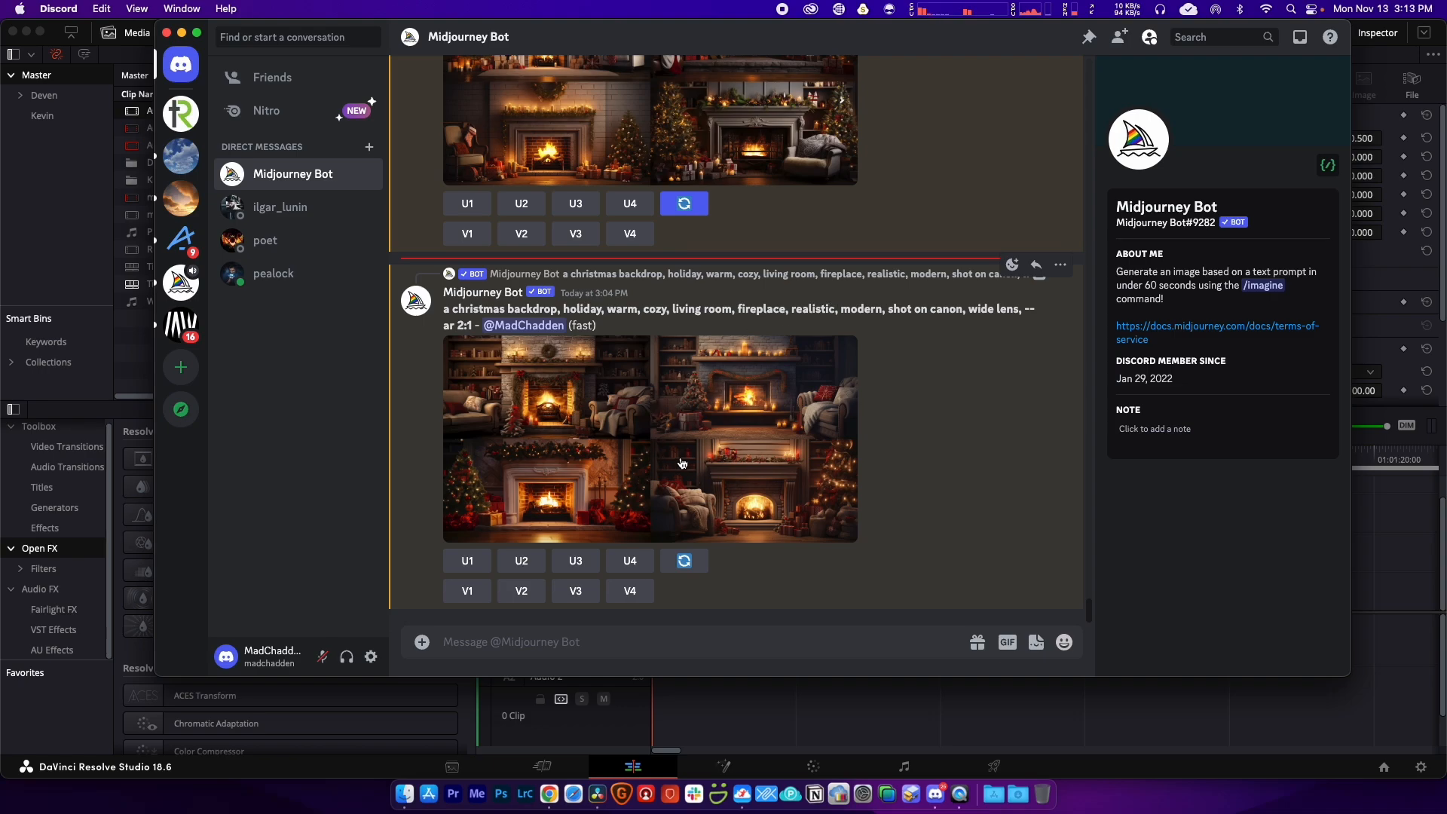
scroll(683, 460, up, 2)
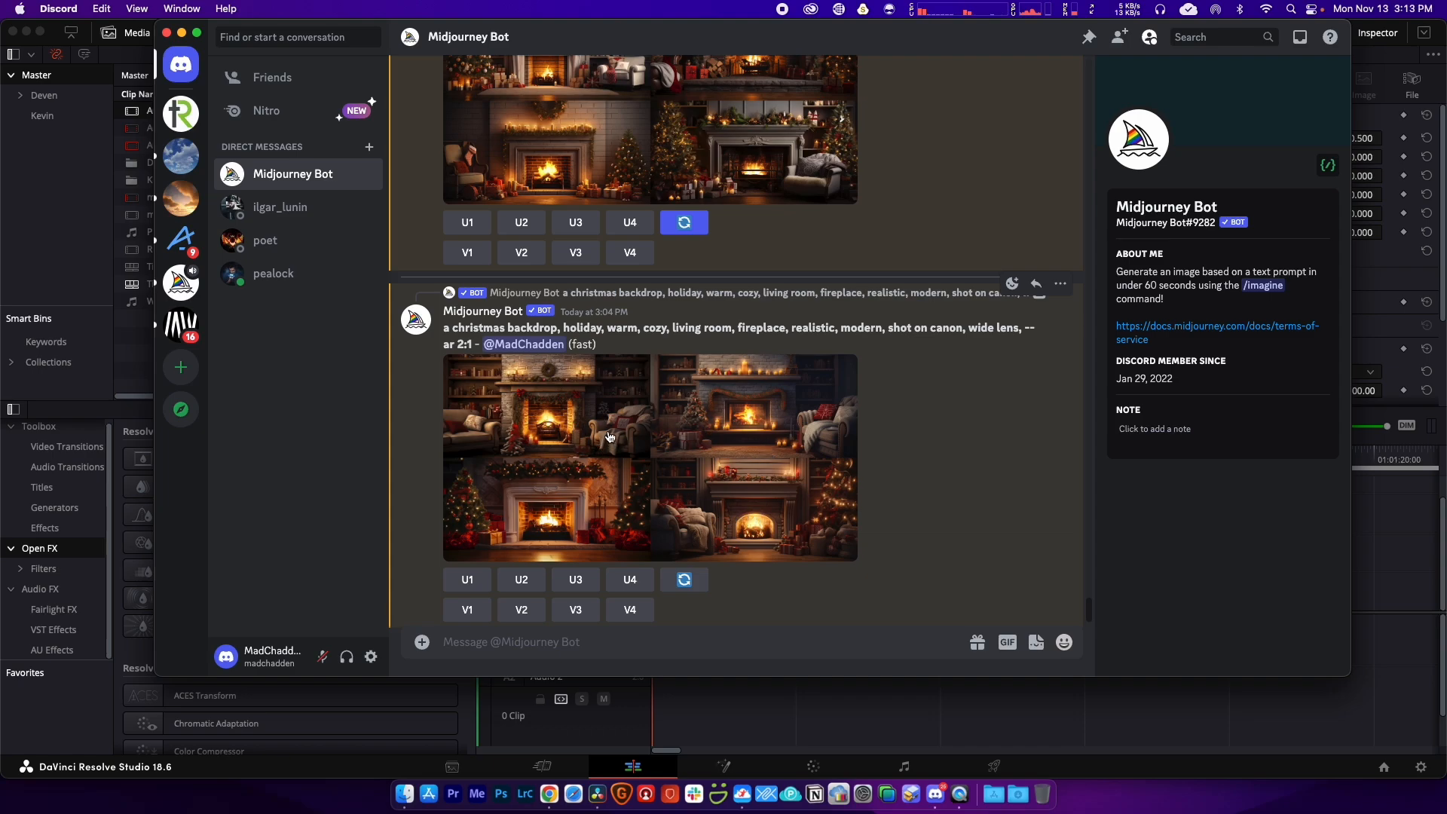
scroll(683, 477, up, 3)
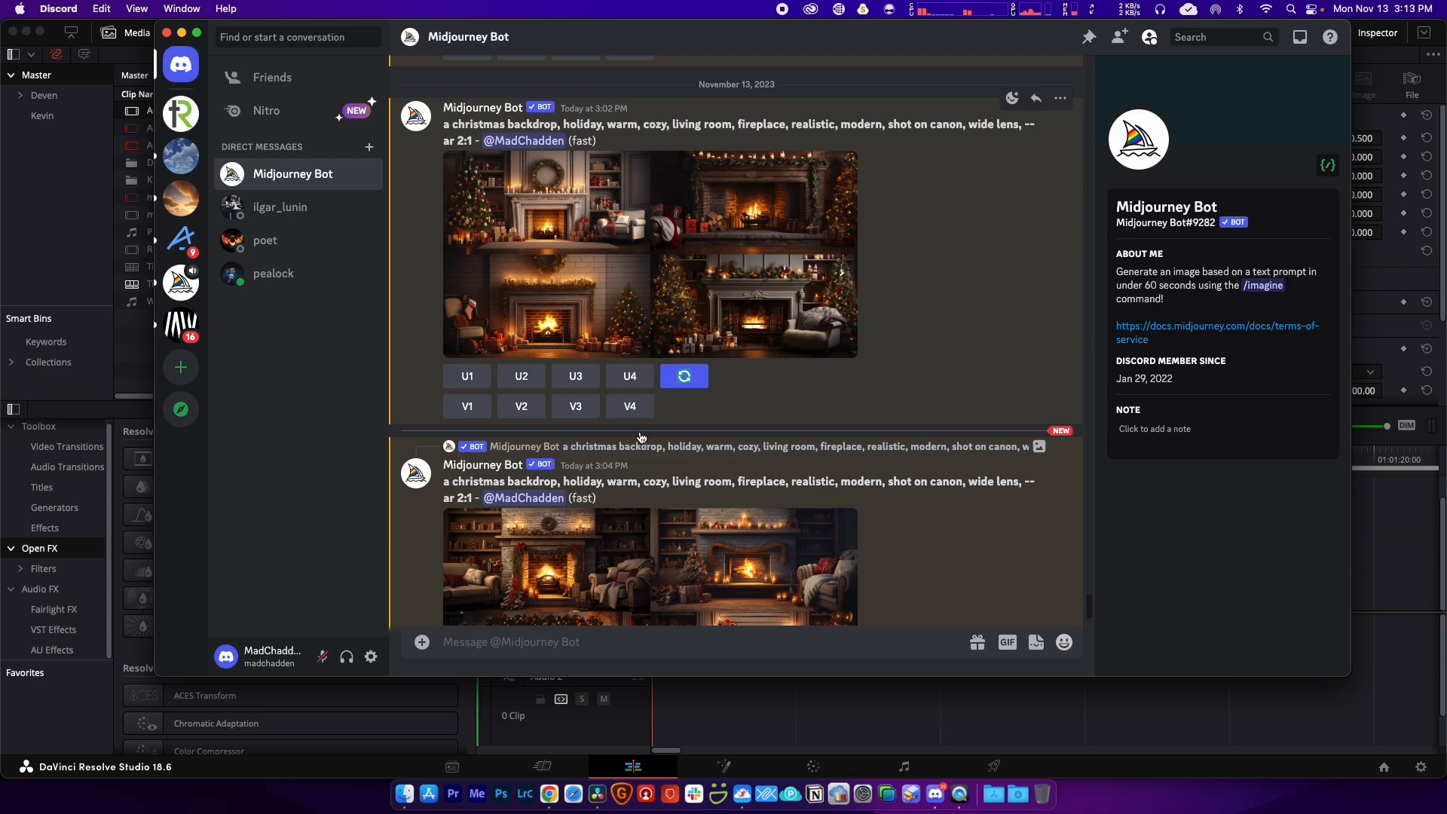
click(828, 718)
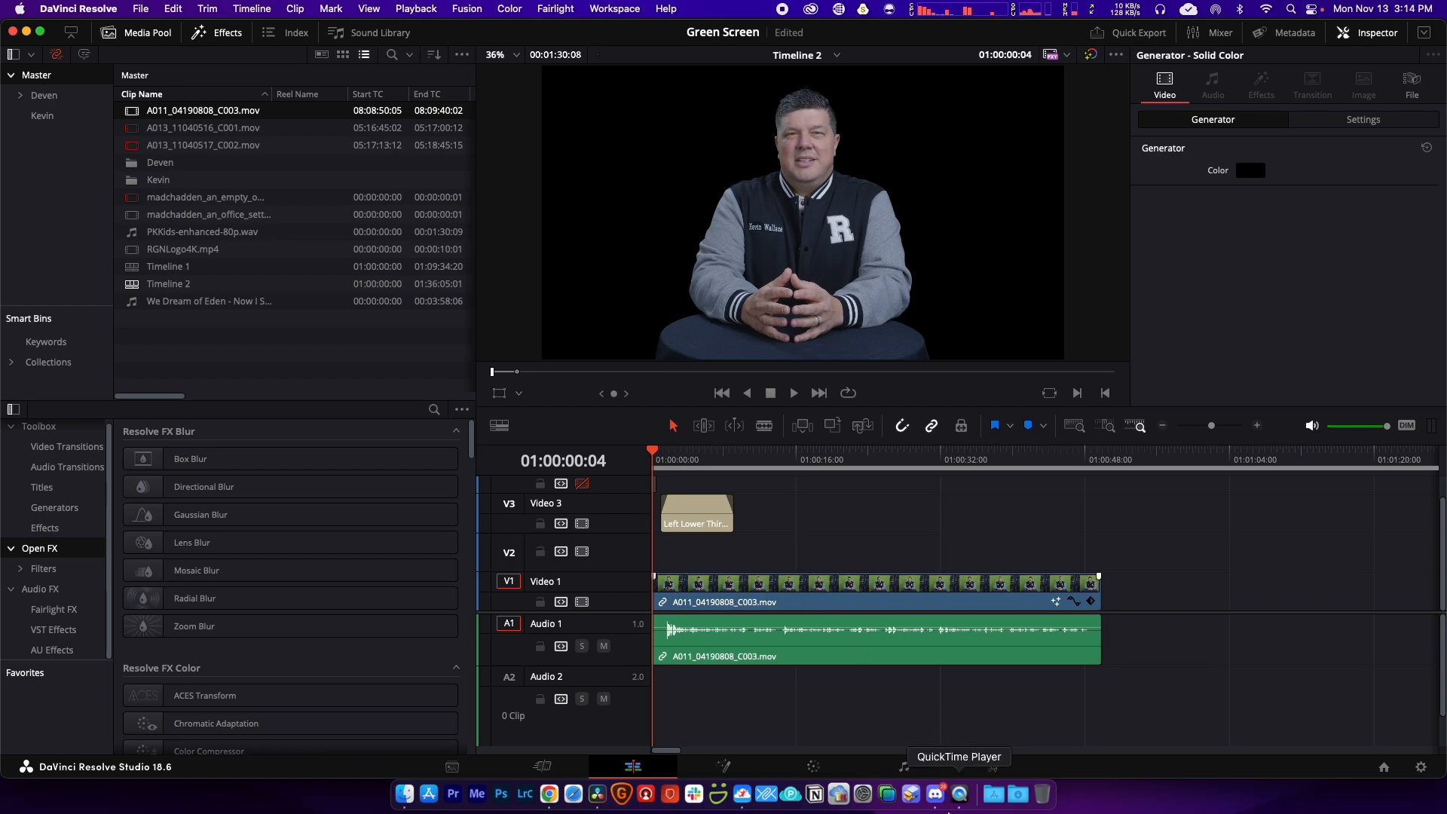
click(936, 794)
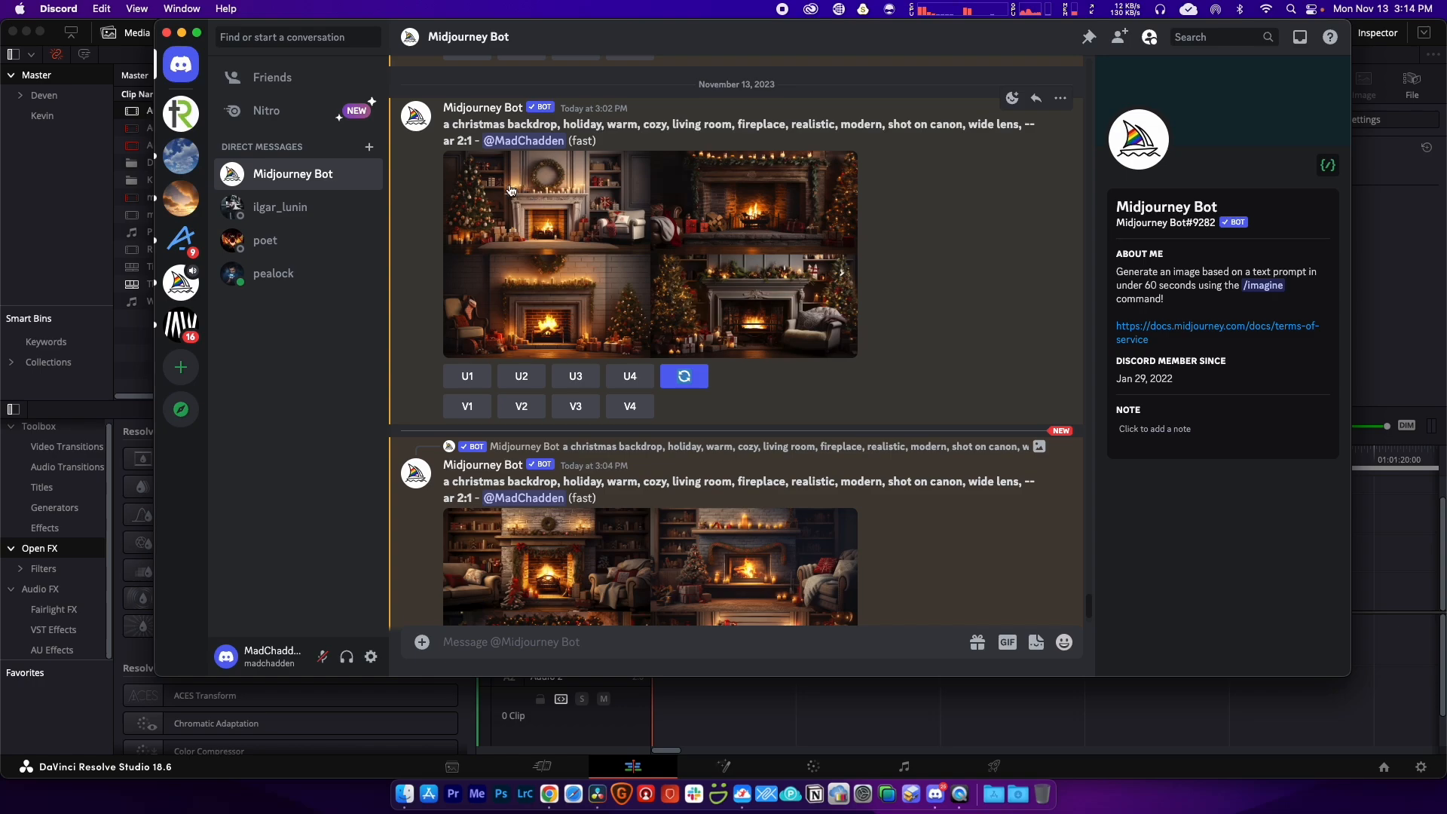
Step: Upscale image U1 from the 3:02 PM grid and open the upscaled fireplace full size in Safari
click(468, 377)
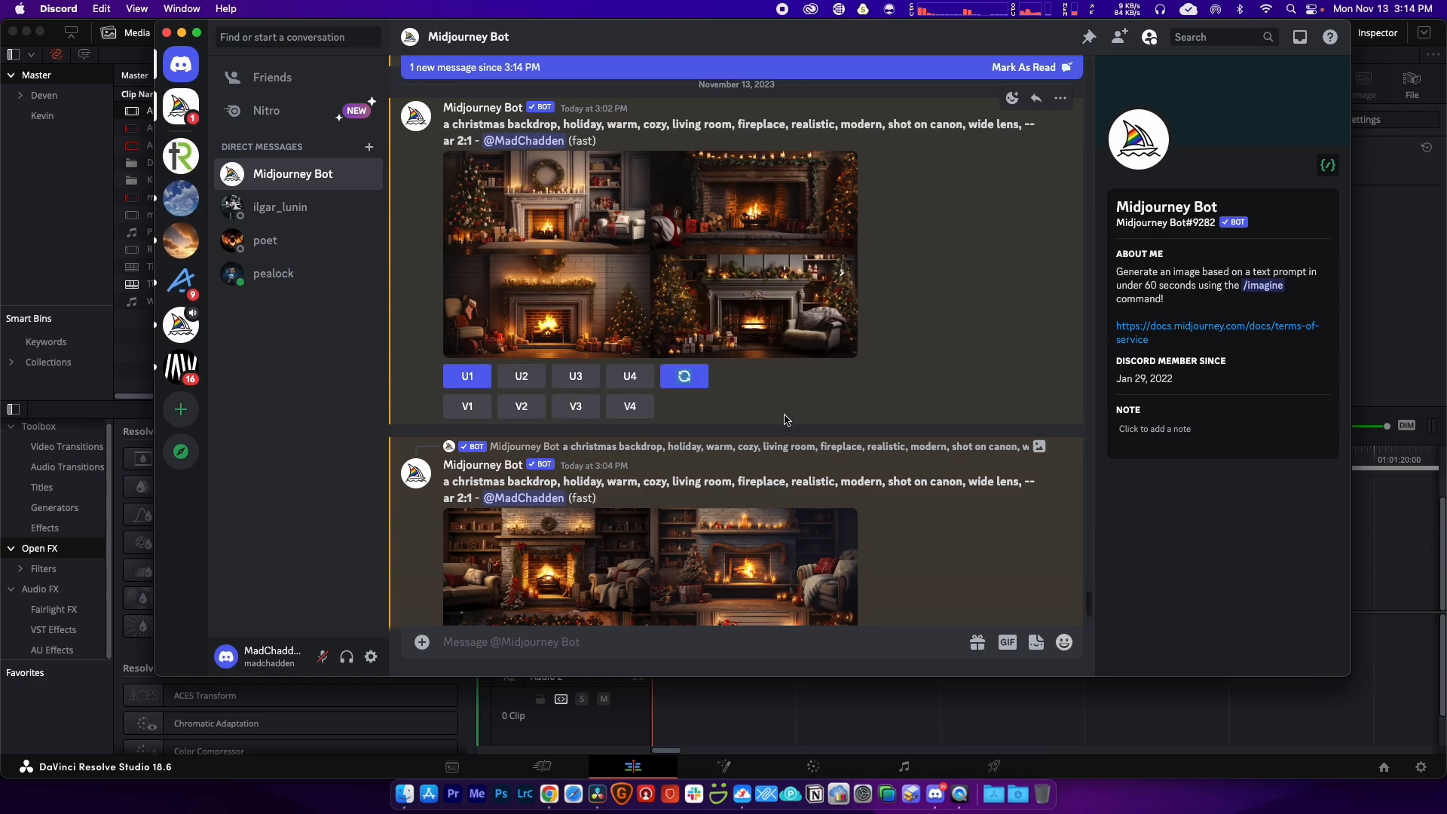
scroll(786, 420, down, 5)
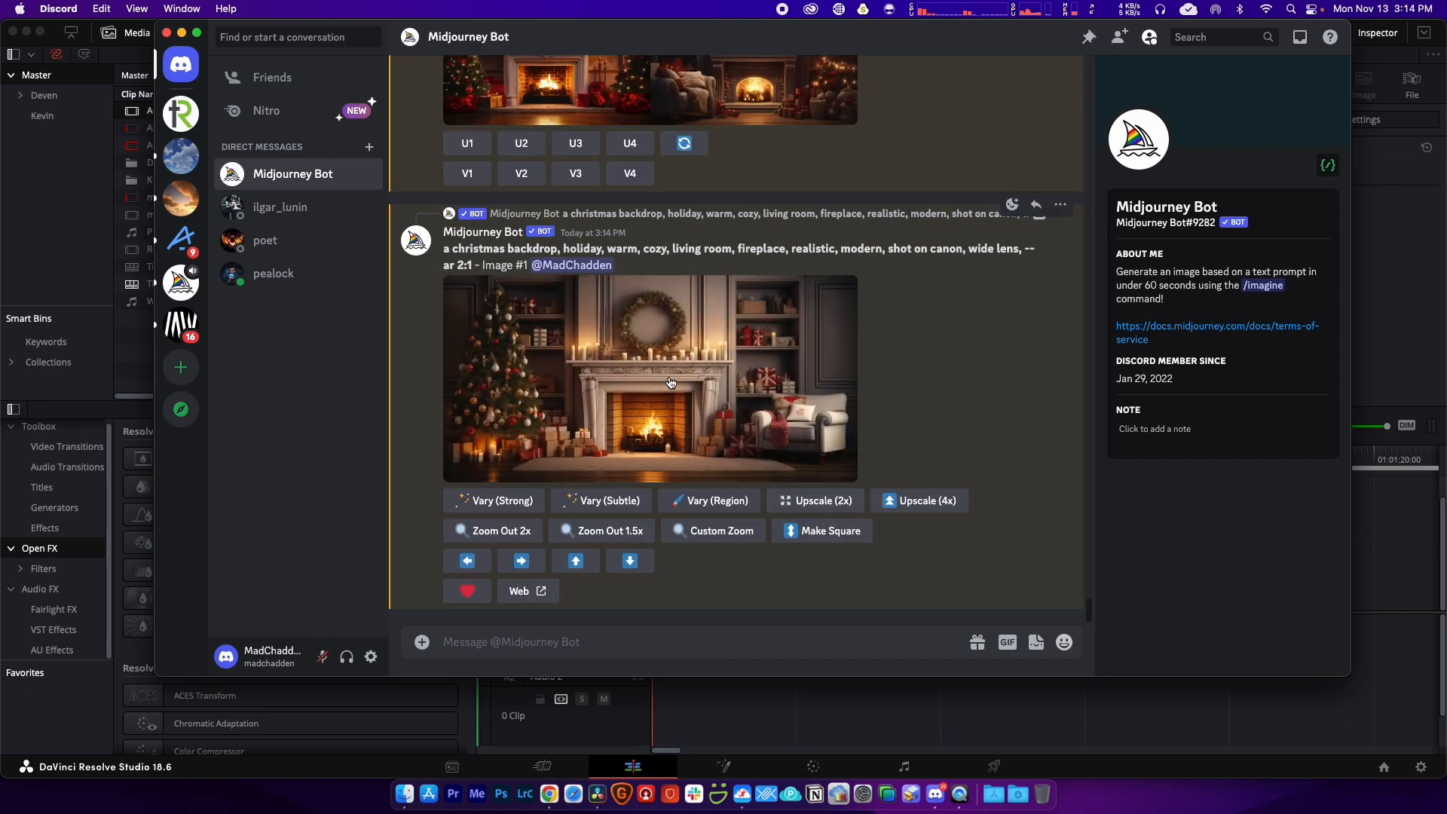
click(671, 382)
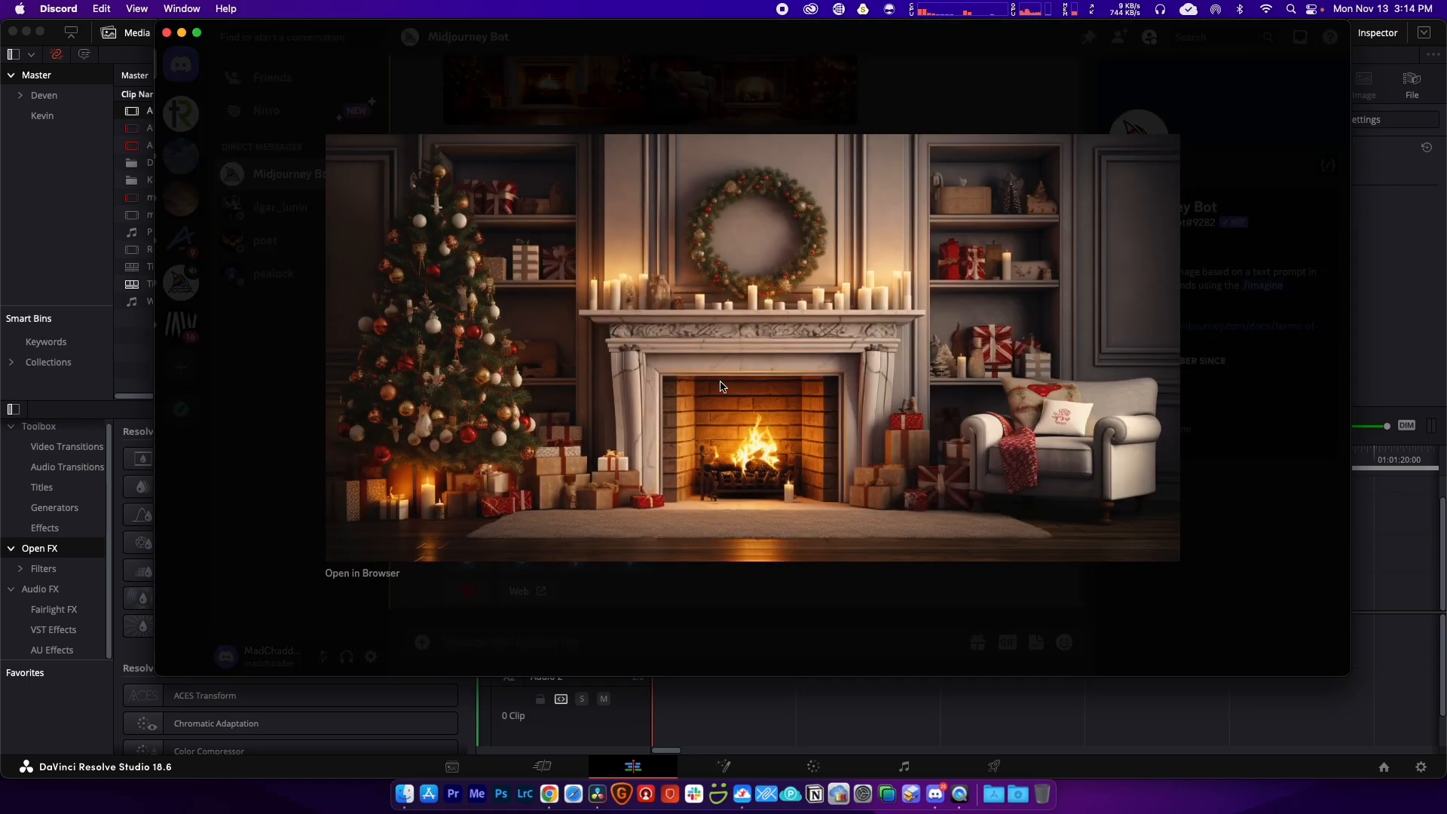
click(377, 577)
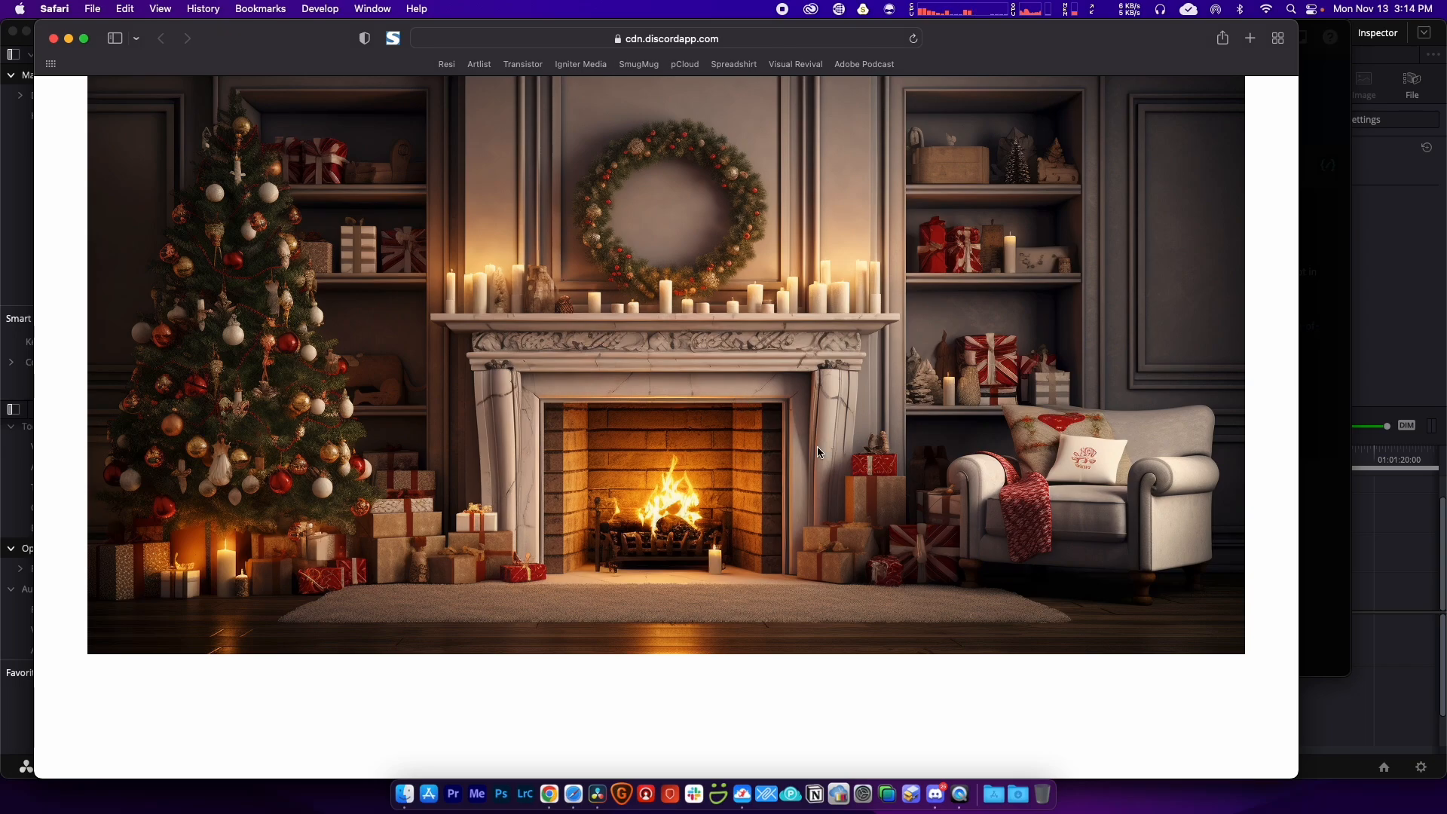
Step: Drag the Christmas fireplace image from Safari onto the desktop
drag(841, 414, 1168, 795)
click(598, 796)
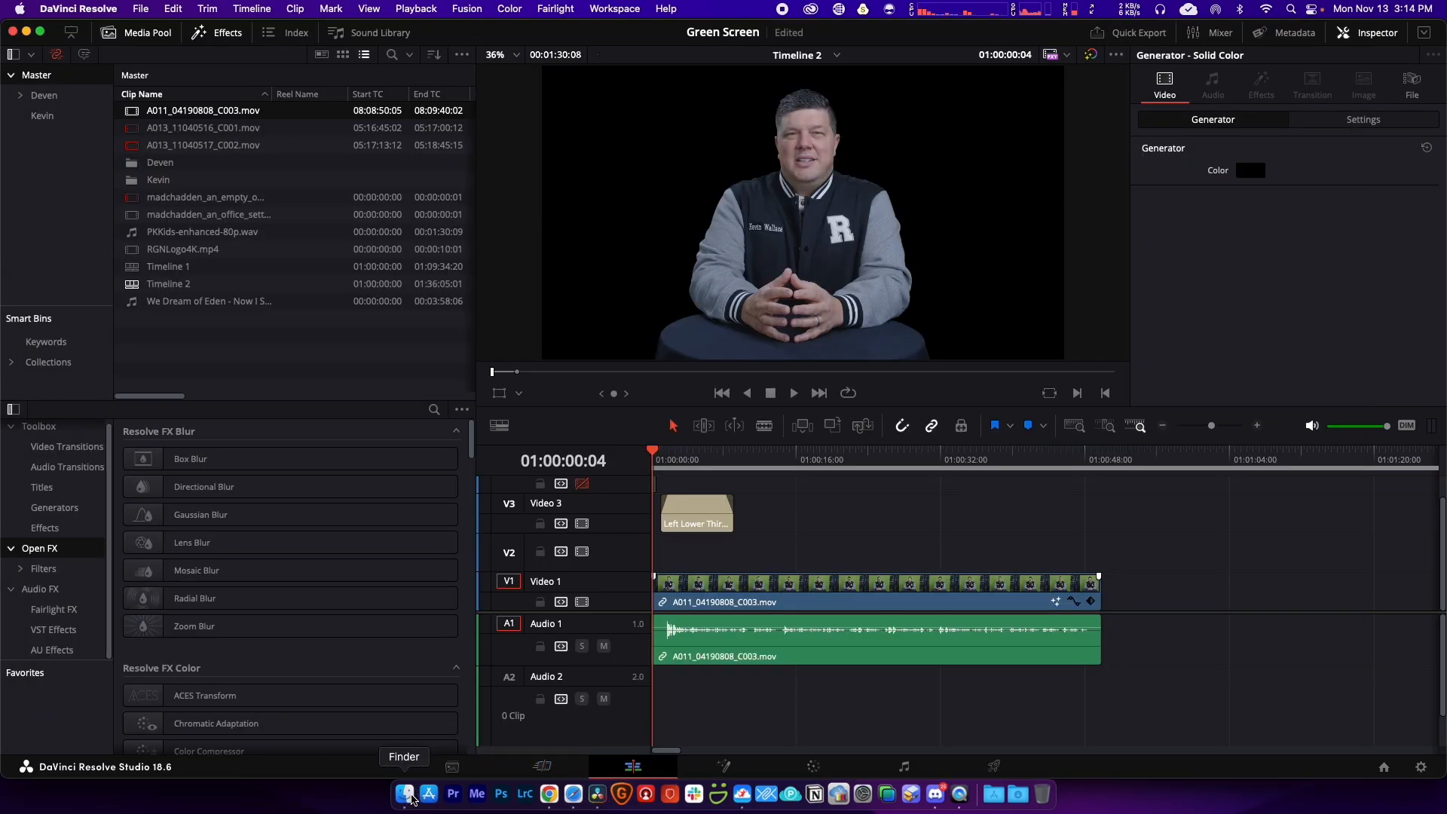
click(405, 795)
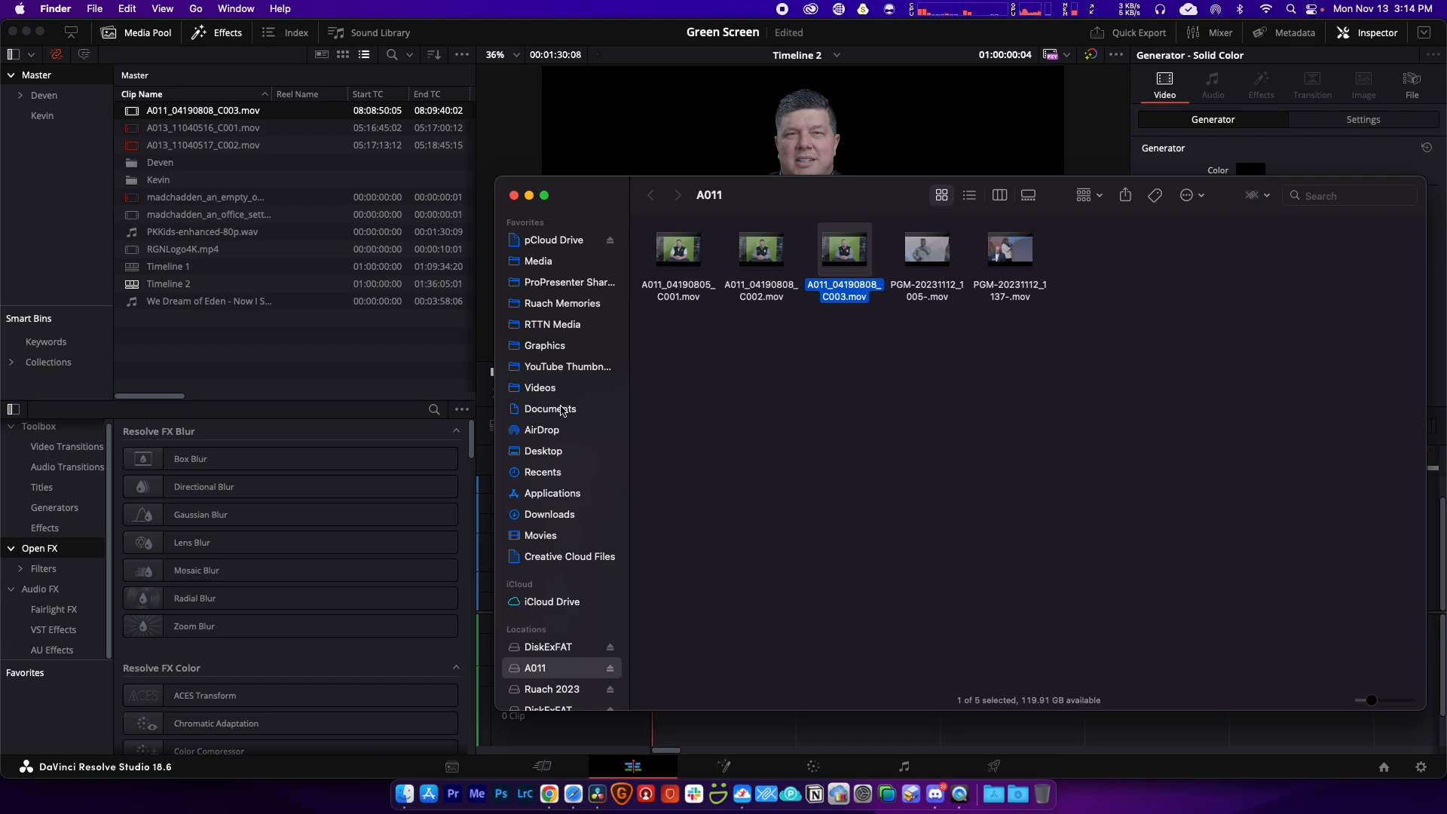
Step: Import the christmas PNG from Finder's Desktop into Resolve's Media Pool
click(556, 451)
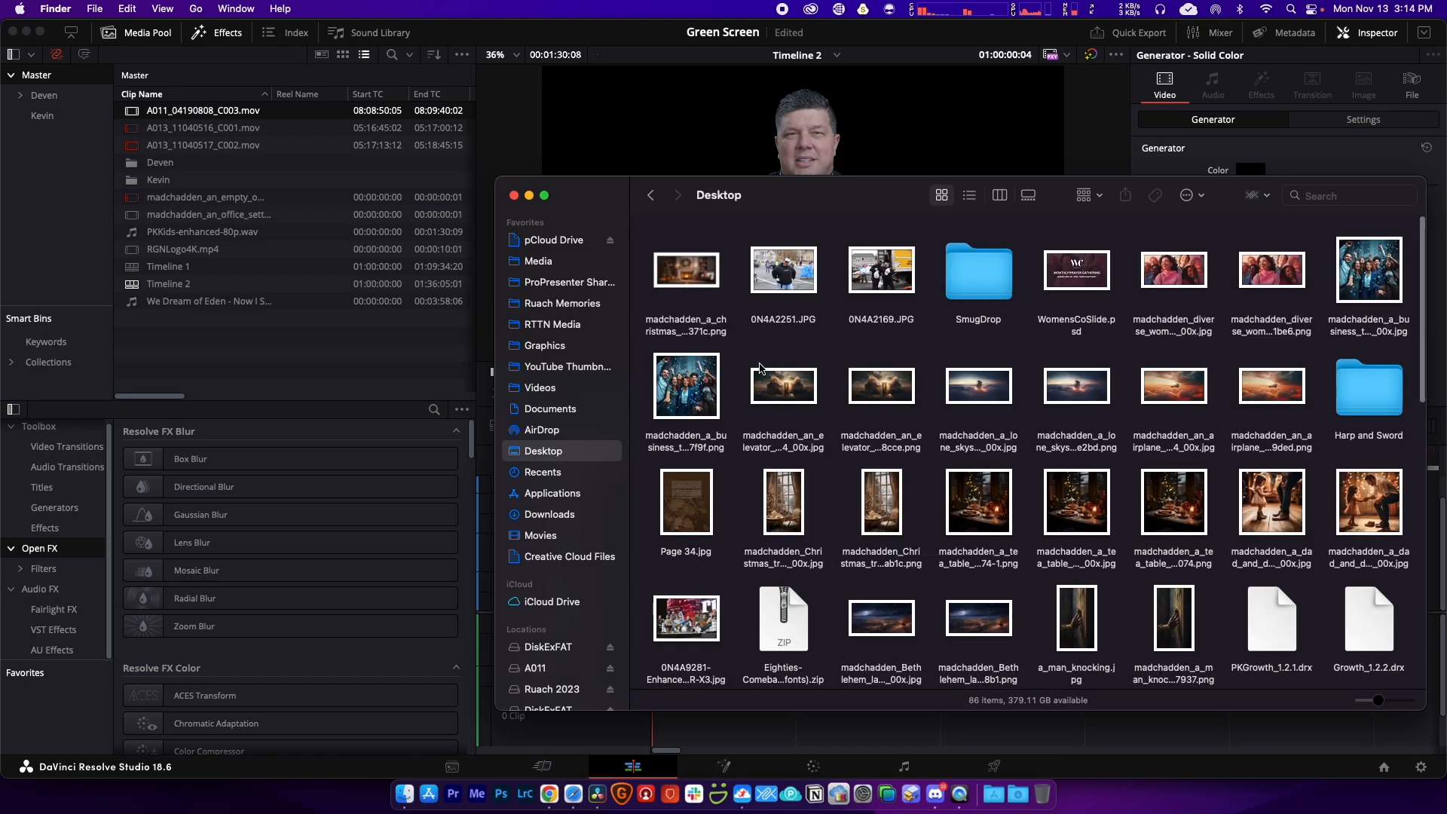
drag(683, 276, 260, 343)
click(298, 364)
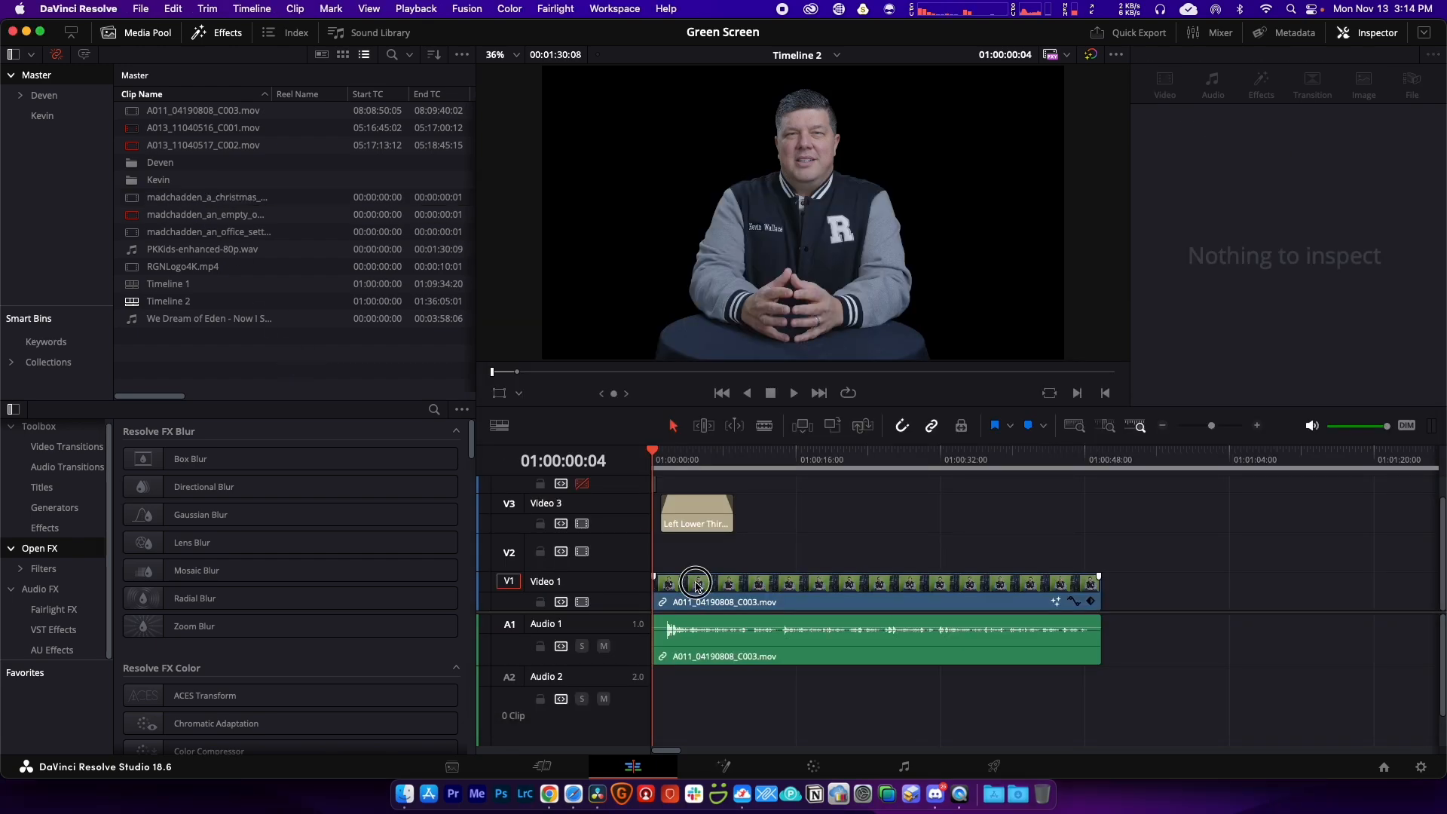
click(694, 583)
Step: Move the talking-head clip to Video 2 and lay the Christmas fireplace image on Video 1 beneath it
drag(682, 582, 682, 554)
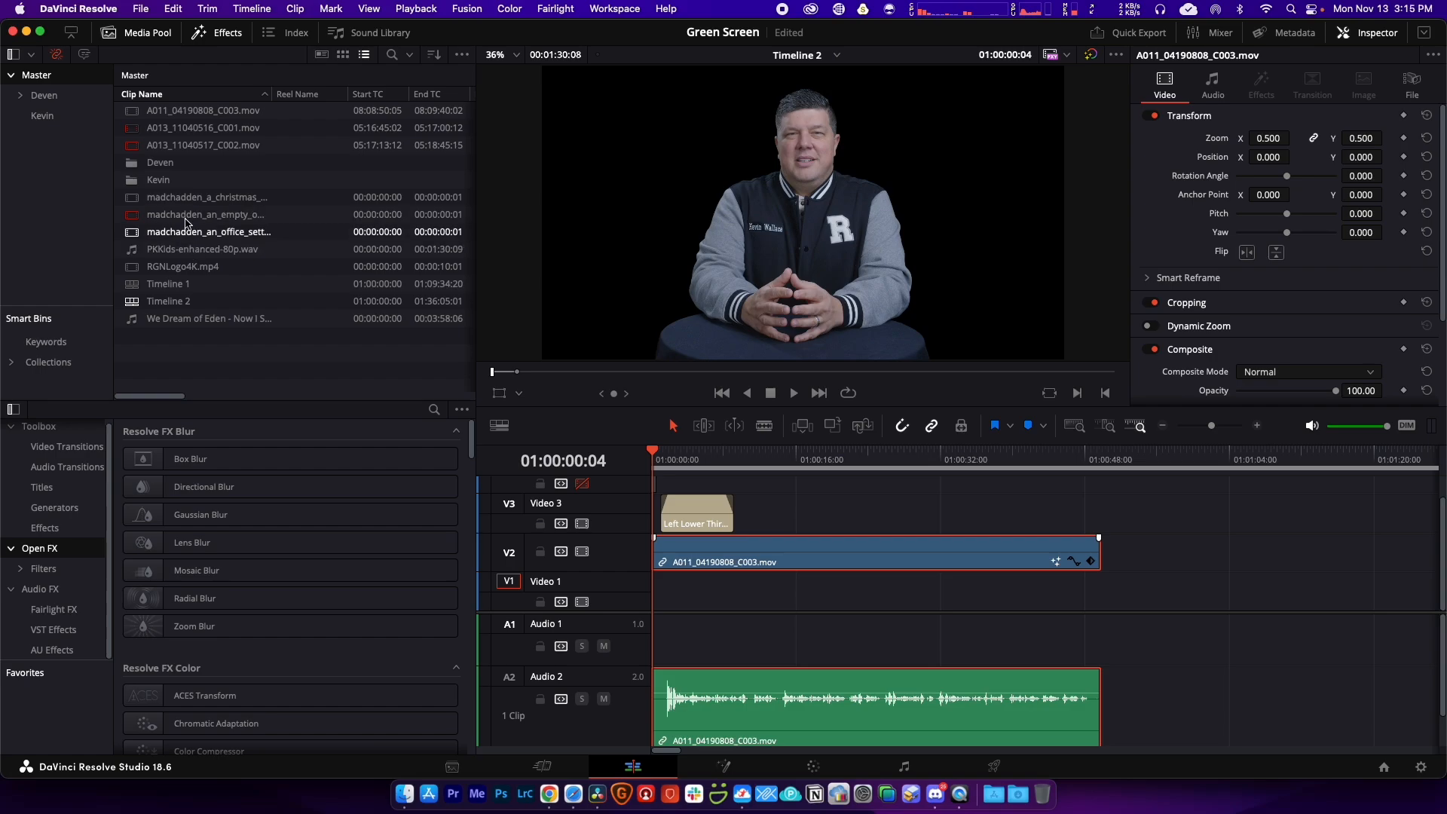
click(185, 200)
drag(187, 202, 1097, 607)
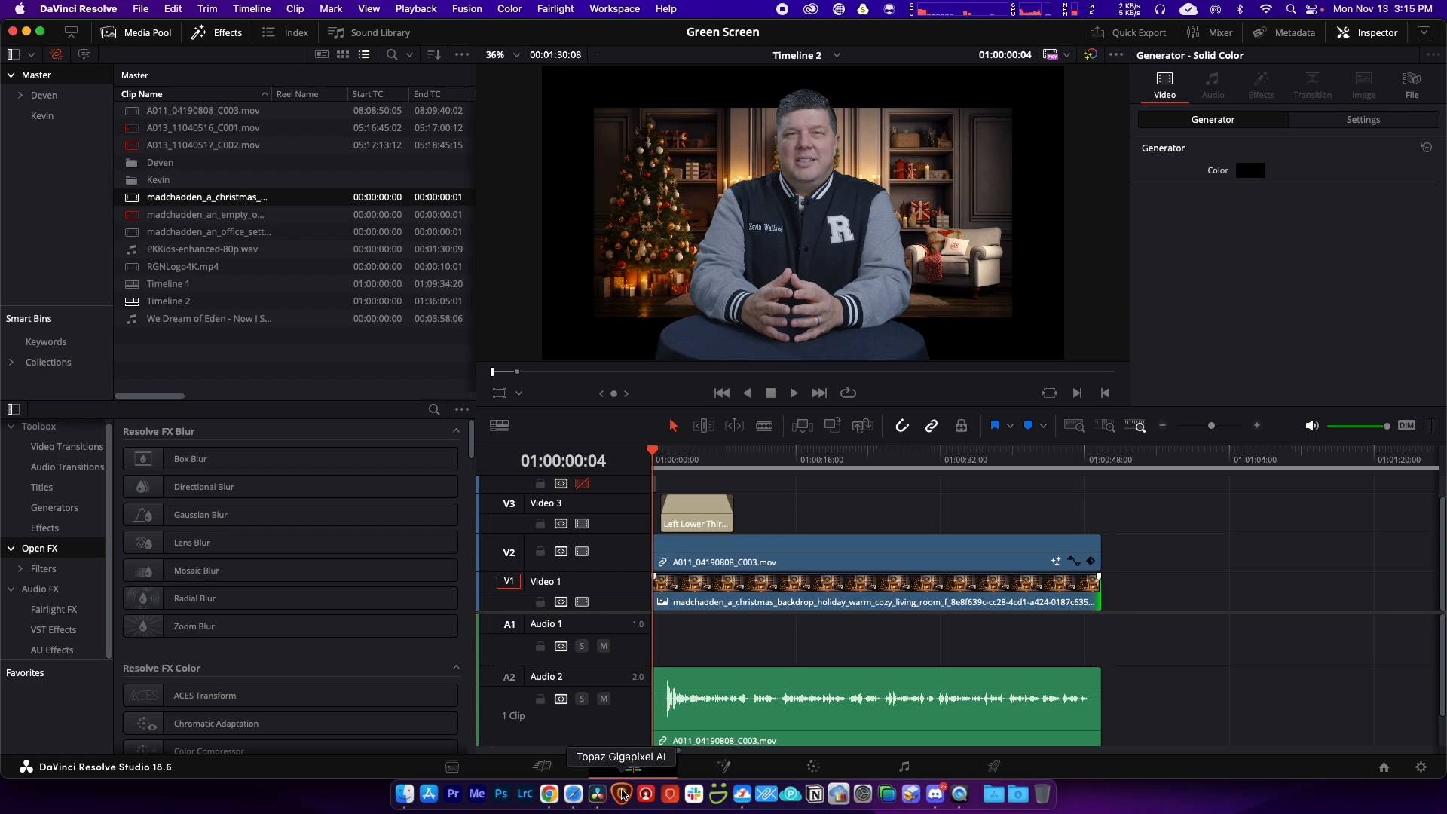
Step: Launch Topaz Gigapixel AI and load the Christmas fireplace image
click(622, 794)
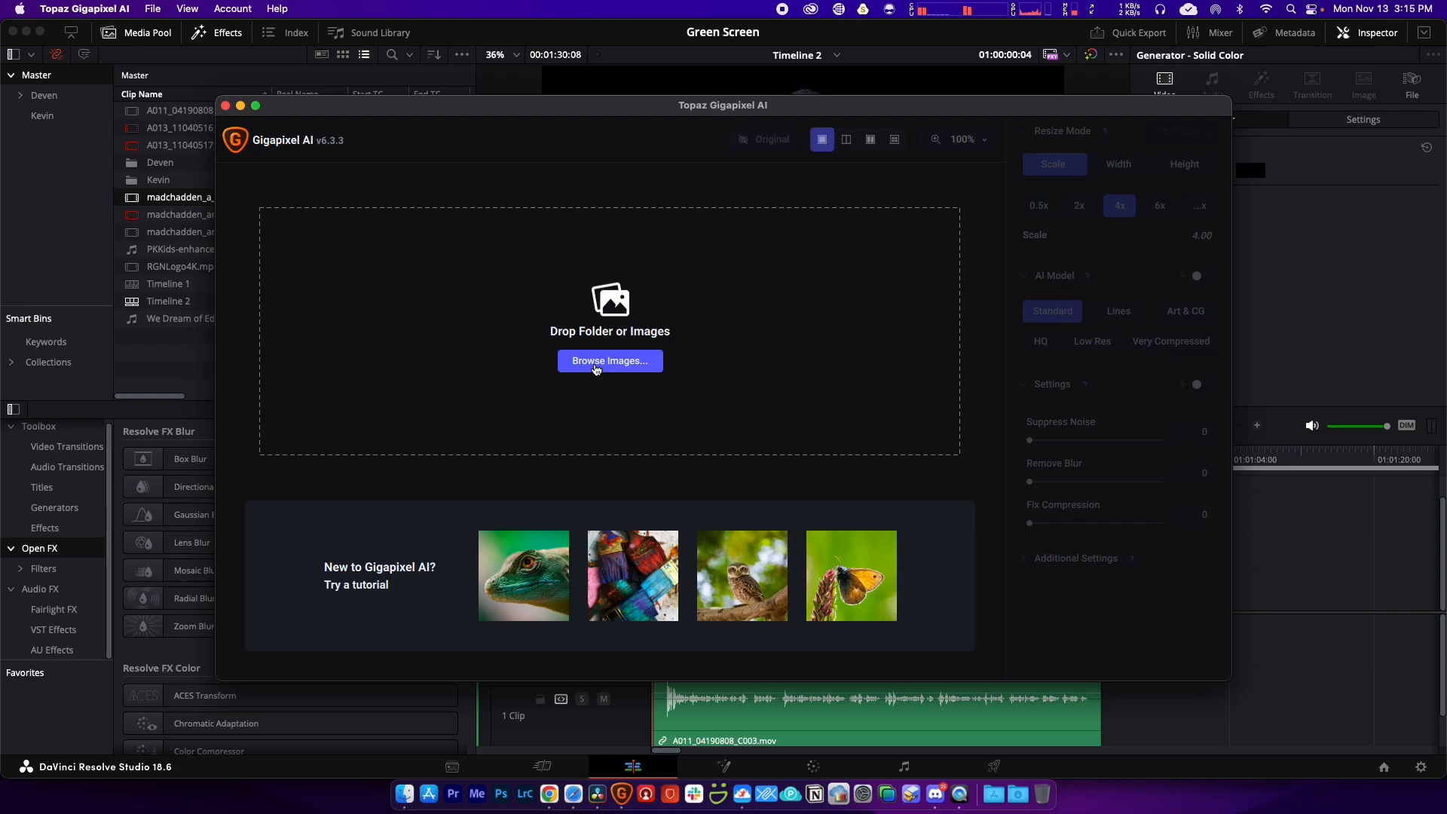
click(595, 369)
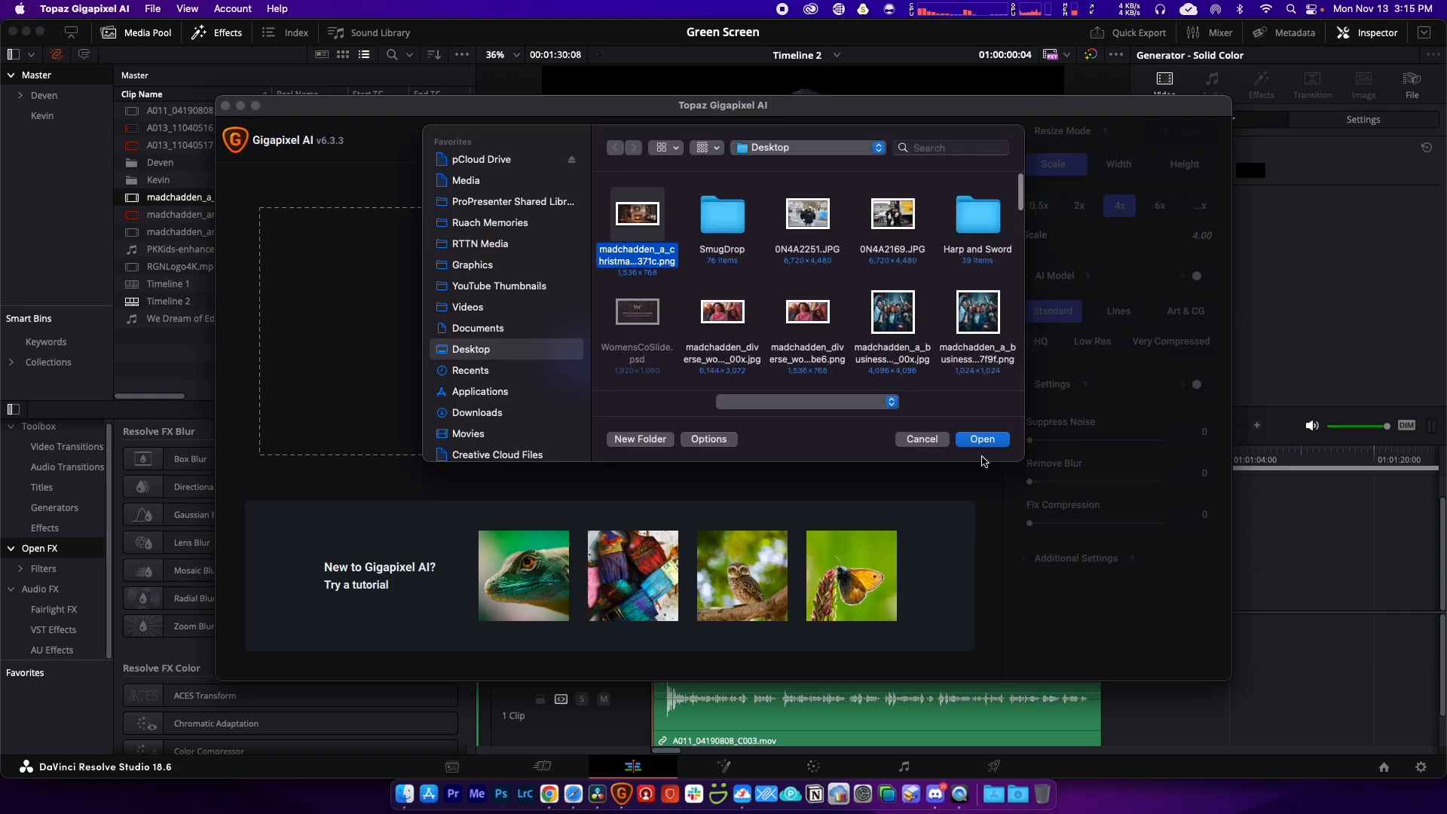
click(982, 440)
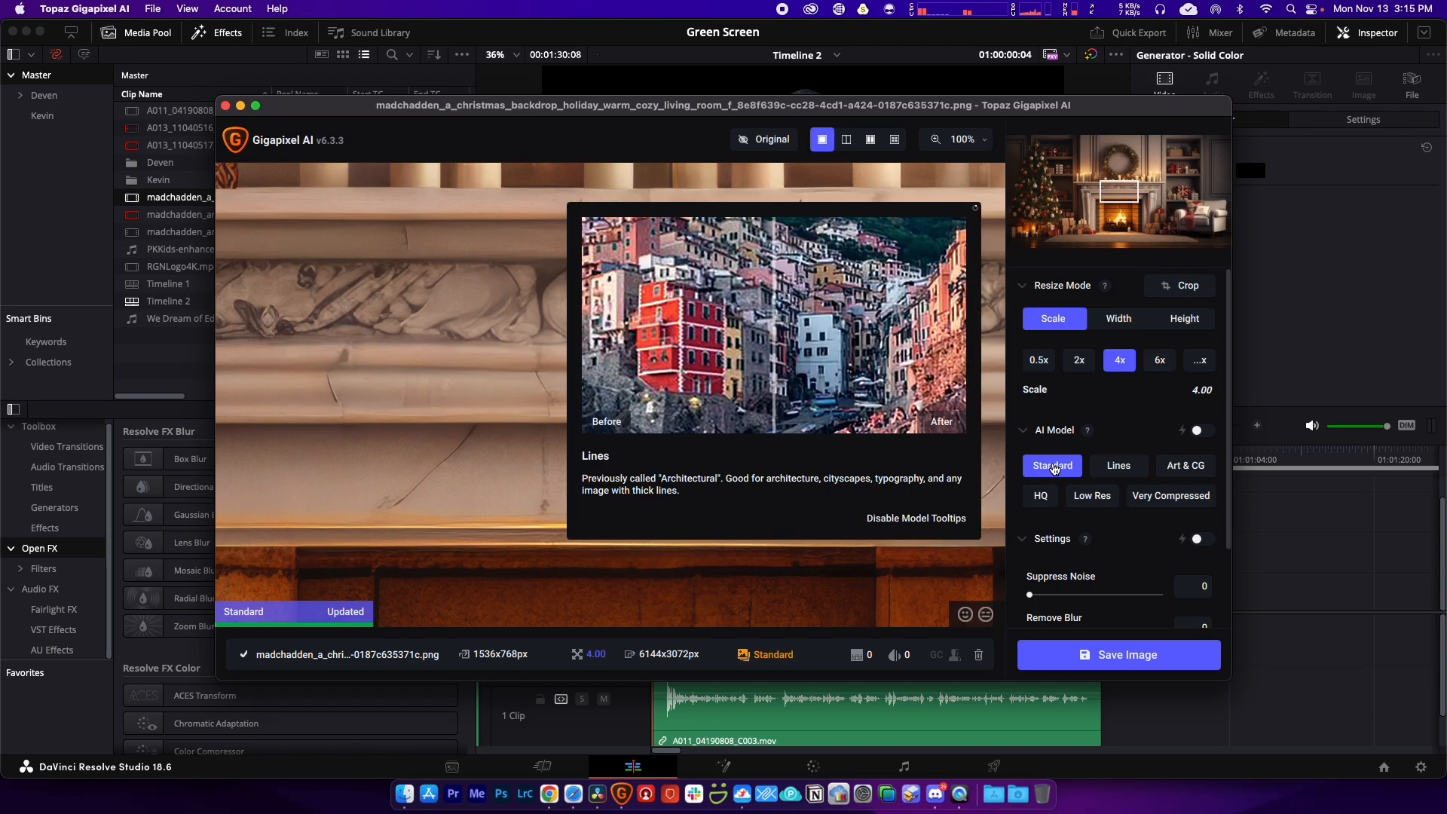
Step: Upscale 4x to 6144x3072 with the Standard model, save as JPG to the source directory, and reveal it
mouse_move(1057, 475)
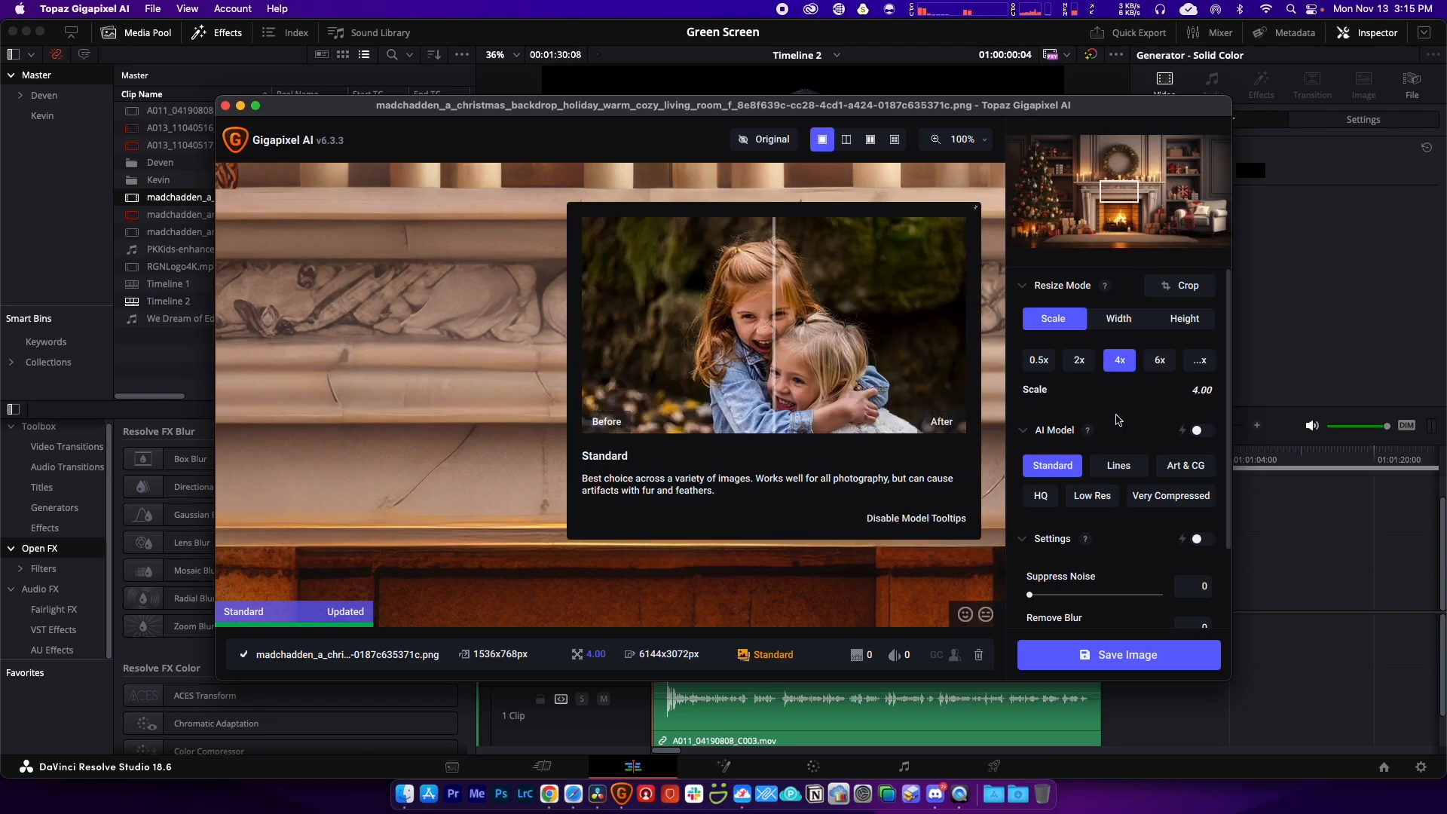
mouse_move(1094, 494)
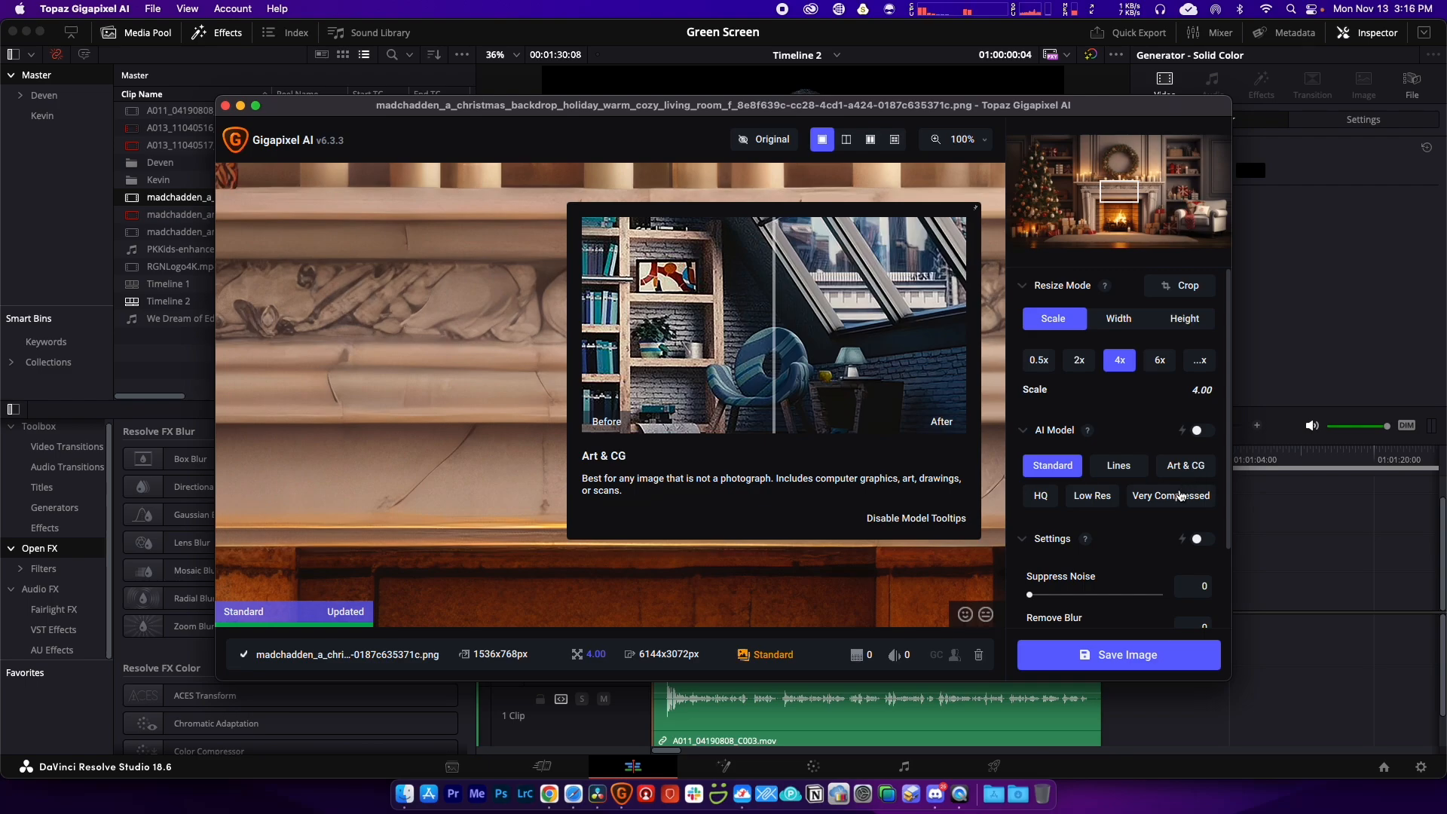
mouse_move(1164, 504)
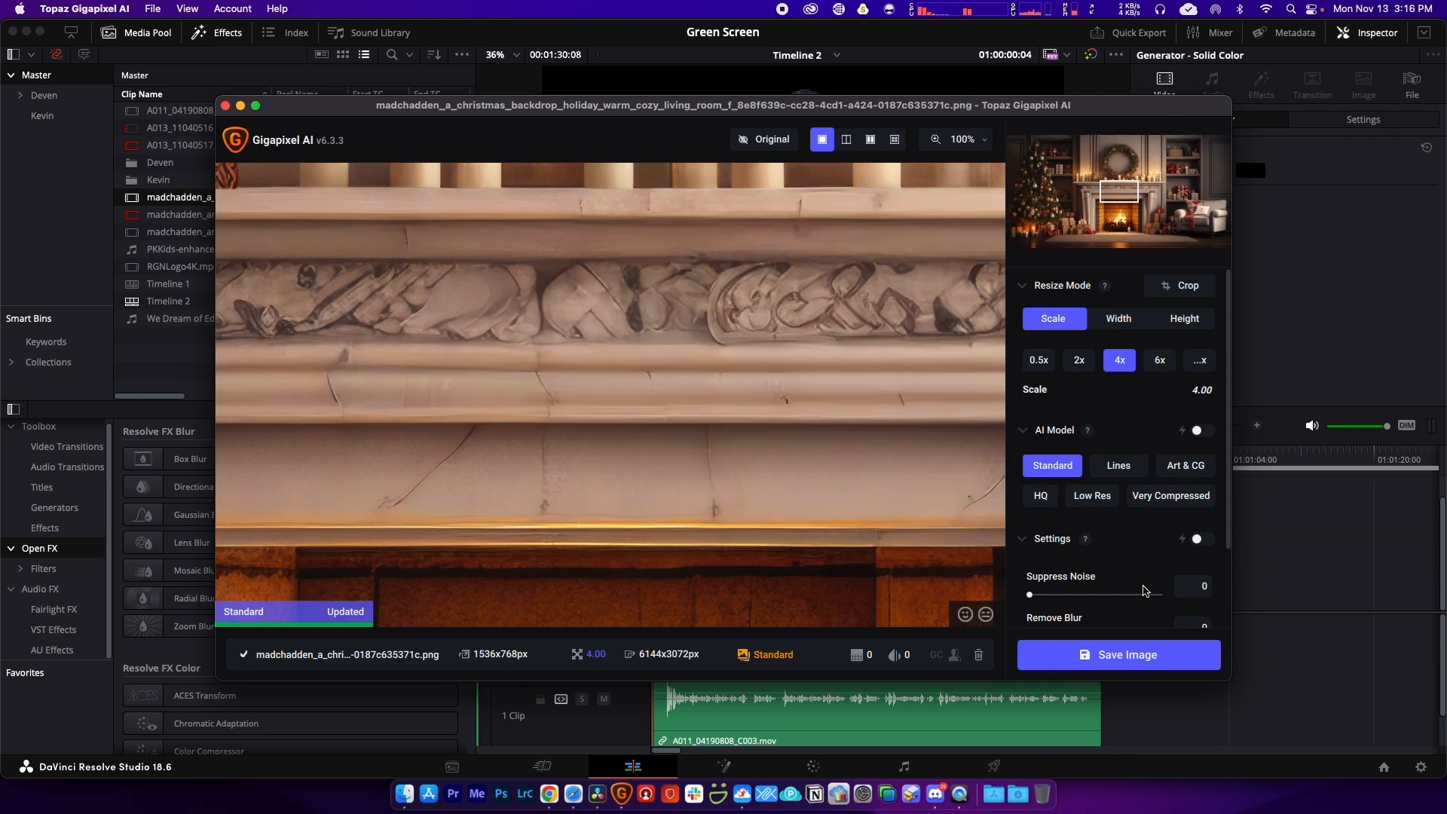
scroll(1123, 584, down, 1)
scroll(1093, 573, down, 1)
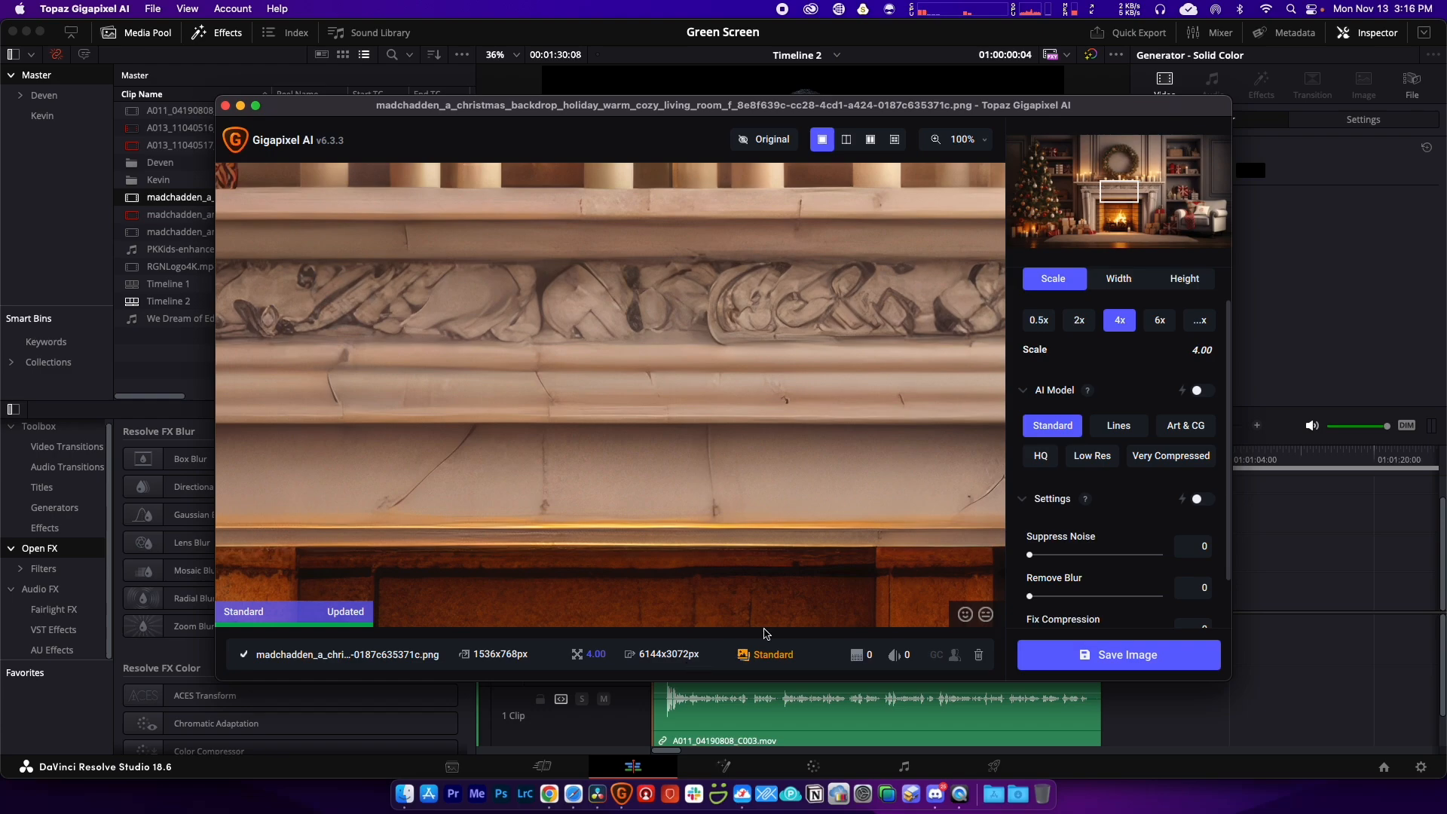
click(1122, 655)
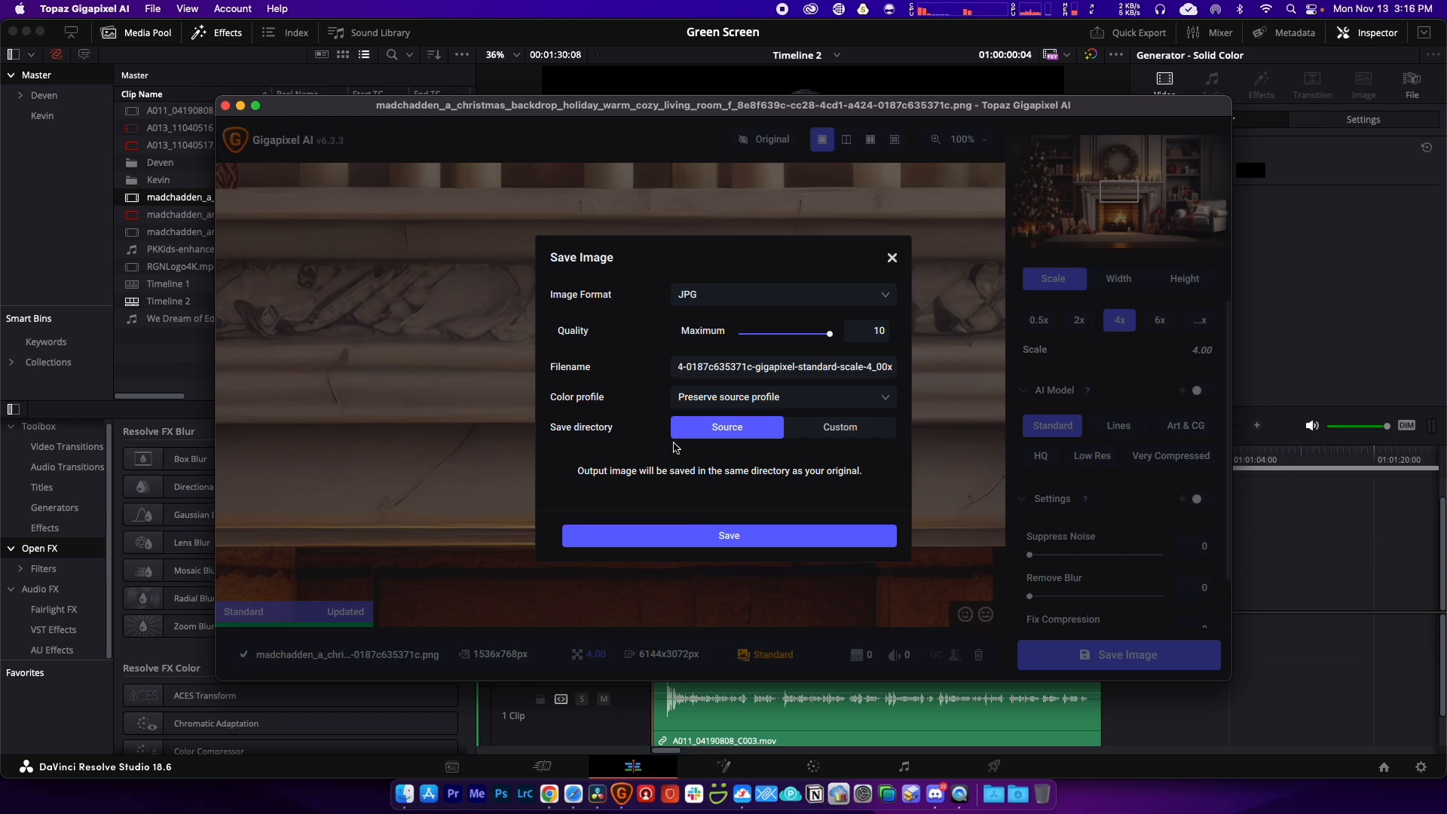
click(759, 537)
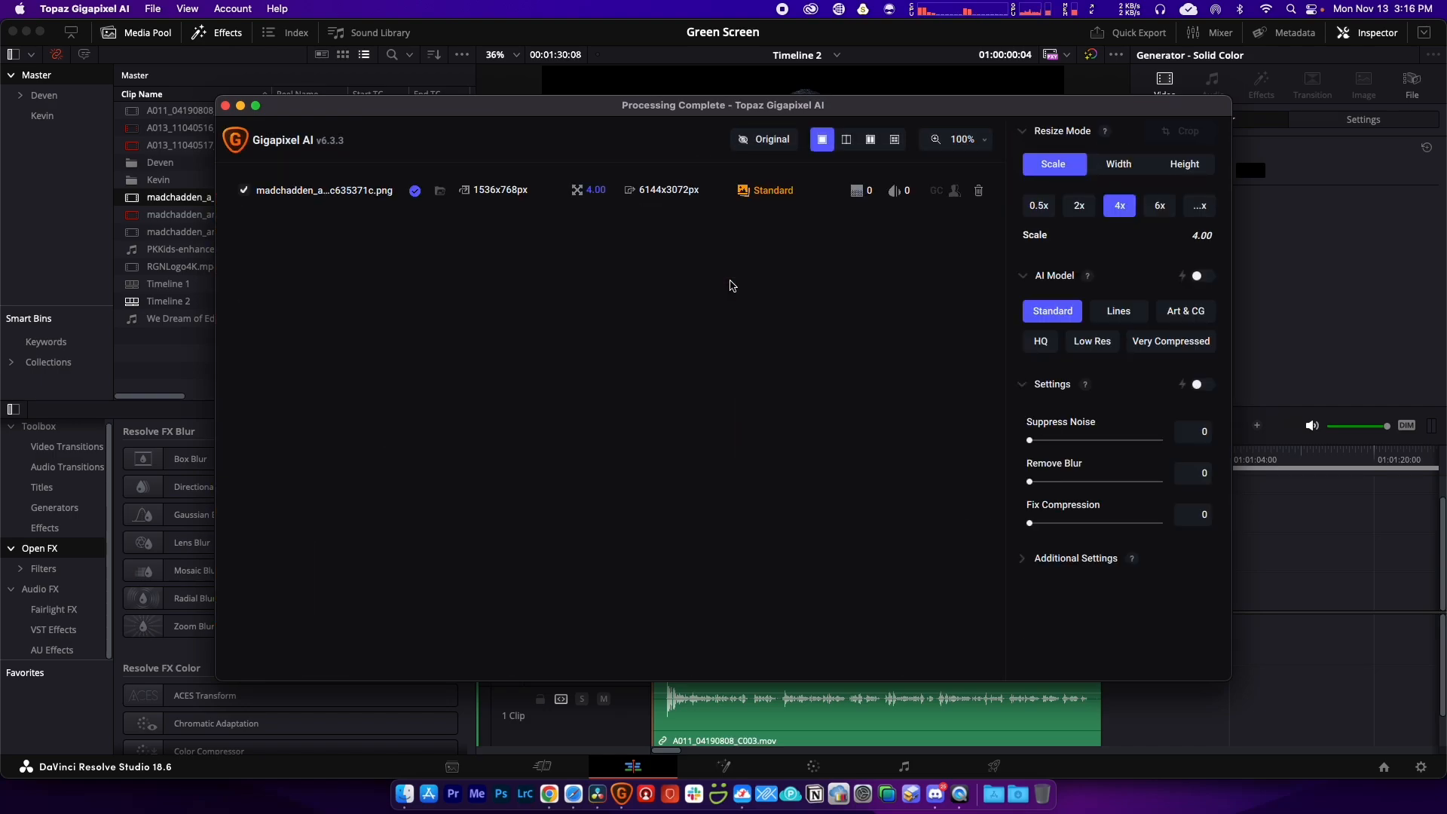
click(440, 191)
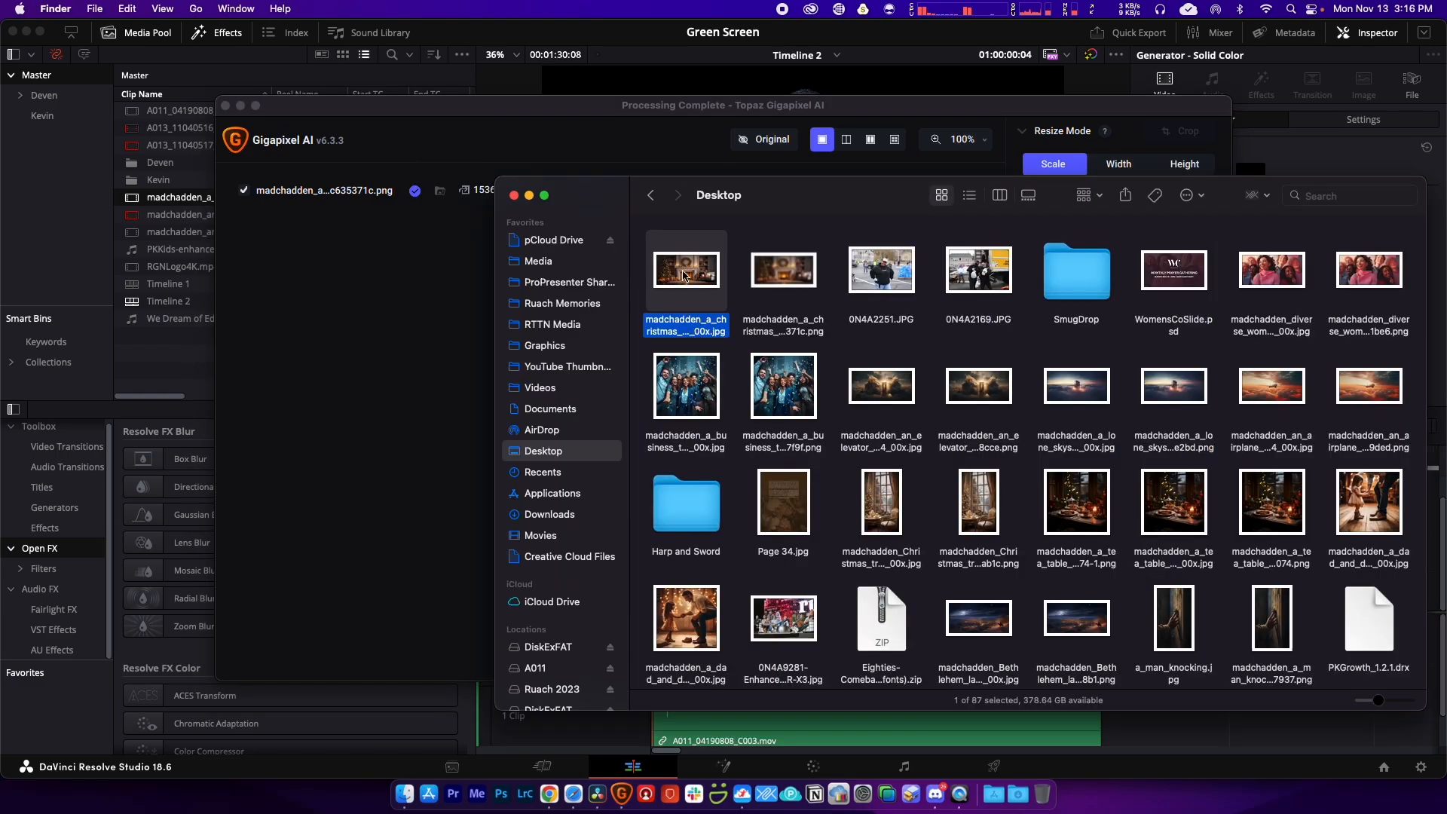
Step: Rename the upscaled file to ChristmasBG.jpg and drag it into Resolve's Media Pool
click(677, 330)
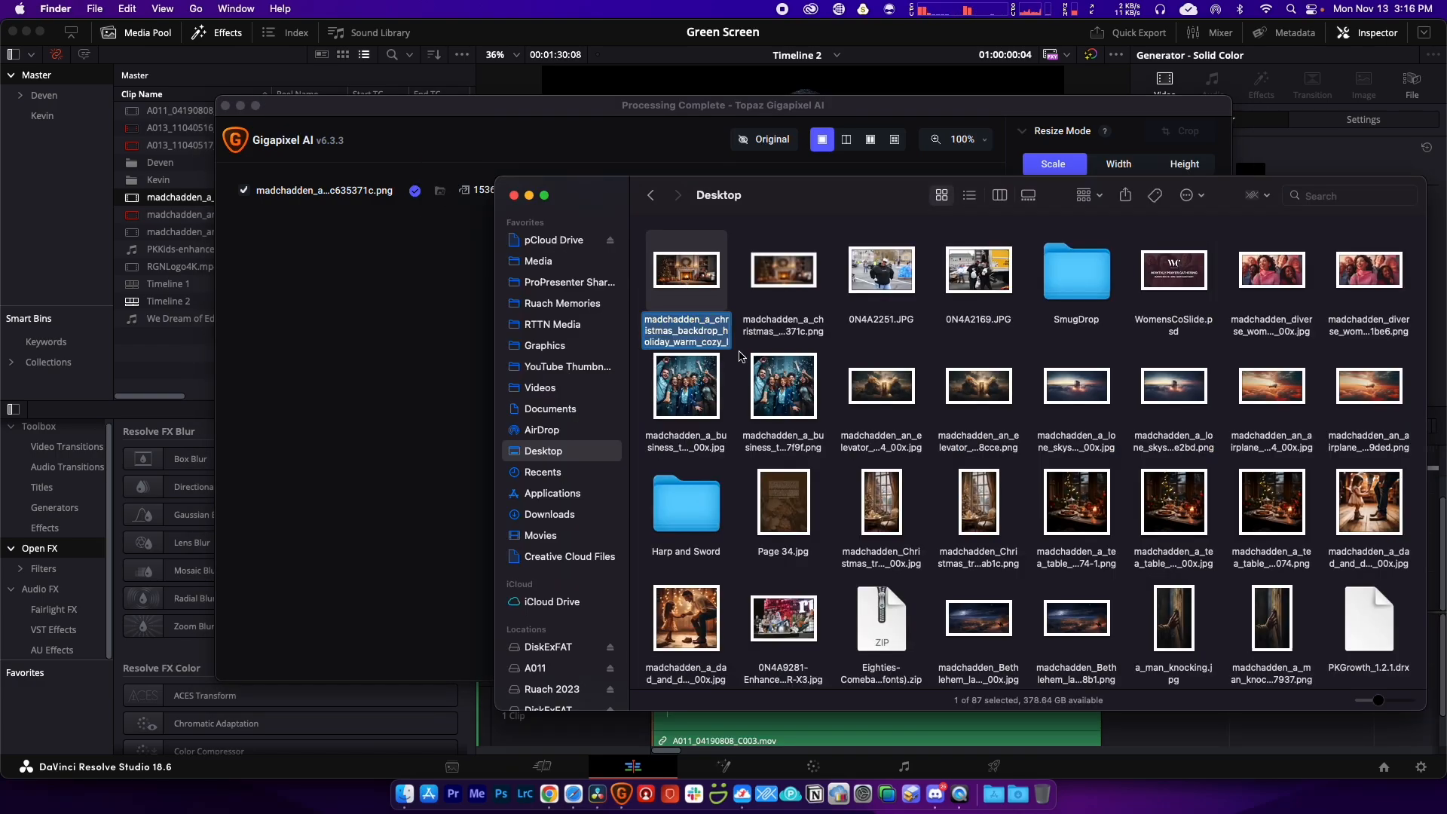
text(ChristmasBG.jpg)
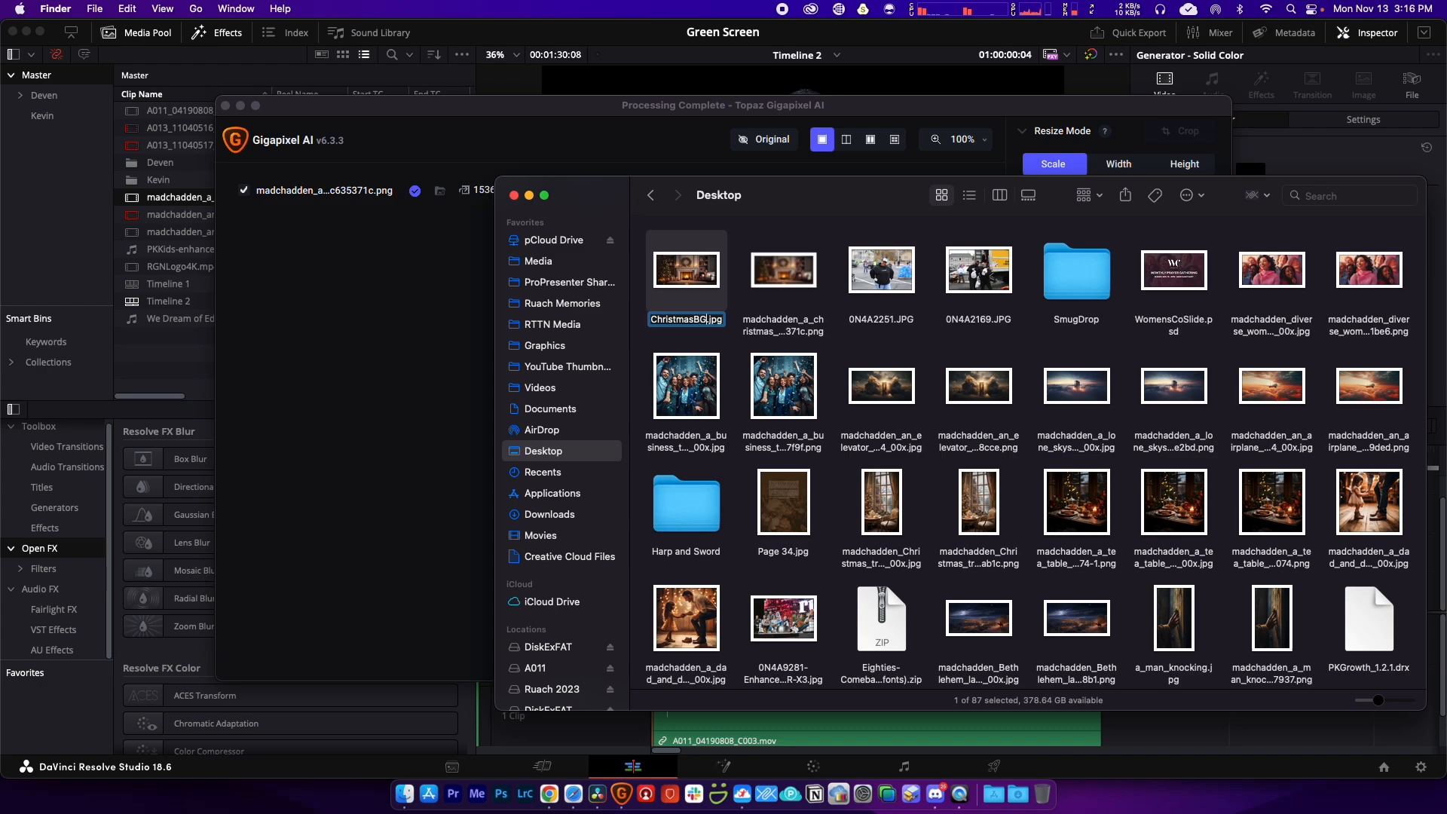
key(Return)
drag(688, 274, 168, 354)
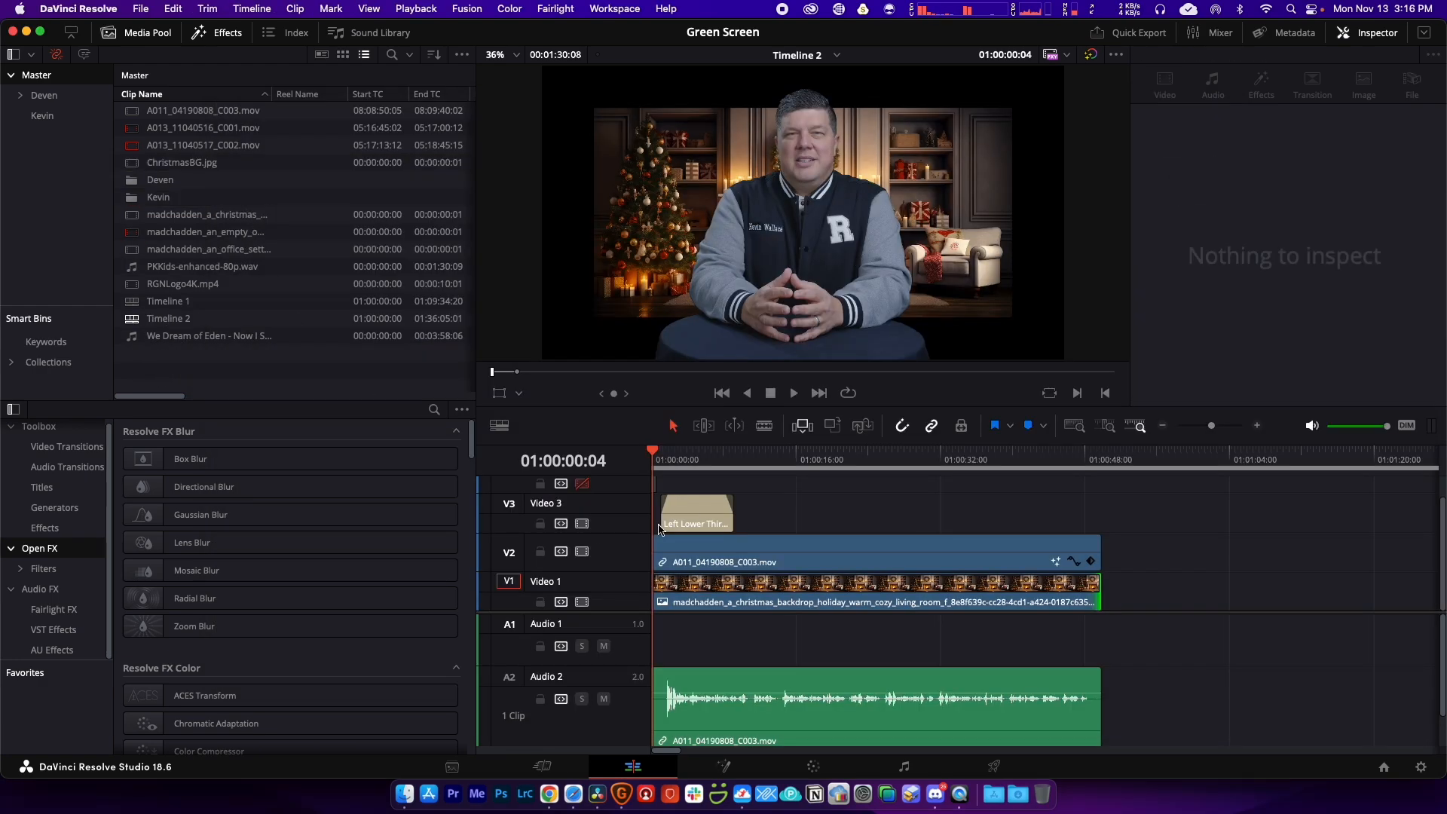
Step: Delete the old Video 1 backdrop and place ChristmasBG.jpg there, trimmed to the talking-head clip's length
click(709, 591)
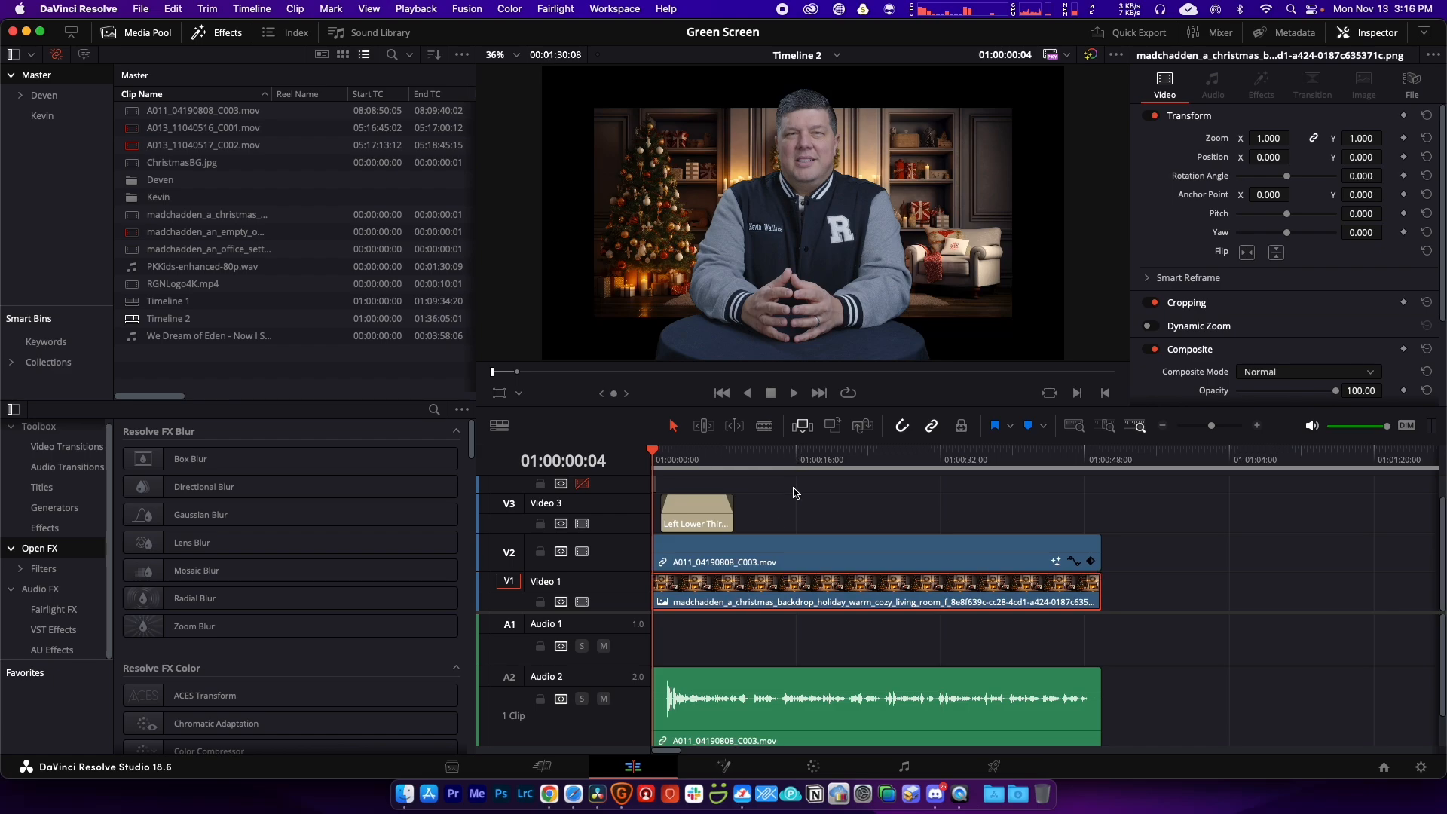
key(Delete)
drag(185, 163, 667, 597)
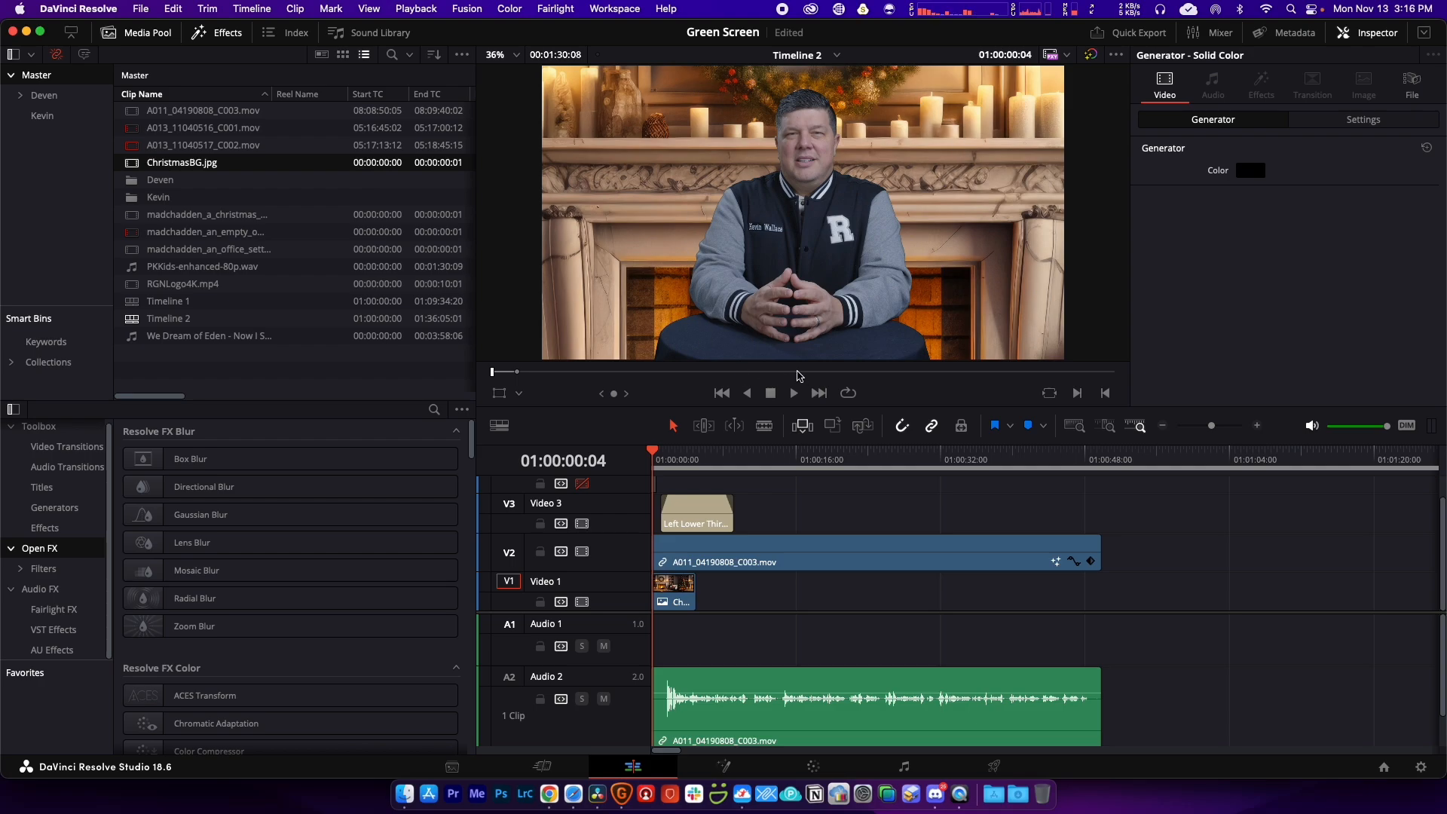
drag(694, 595, 1101, 598)
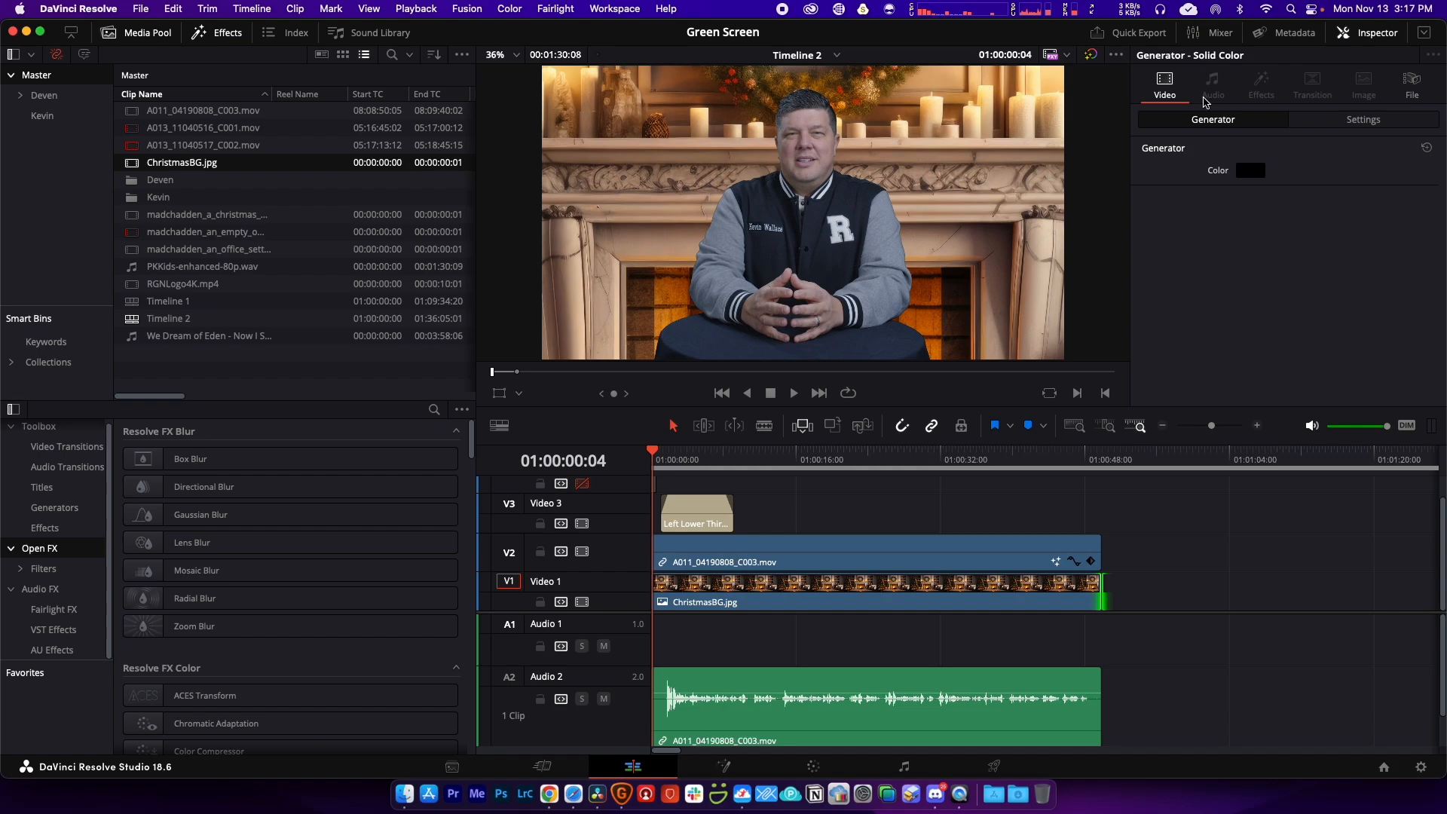
Step: Set the ChristmasBG clip's Inspector Zoom to 0.360
click(863, 593)
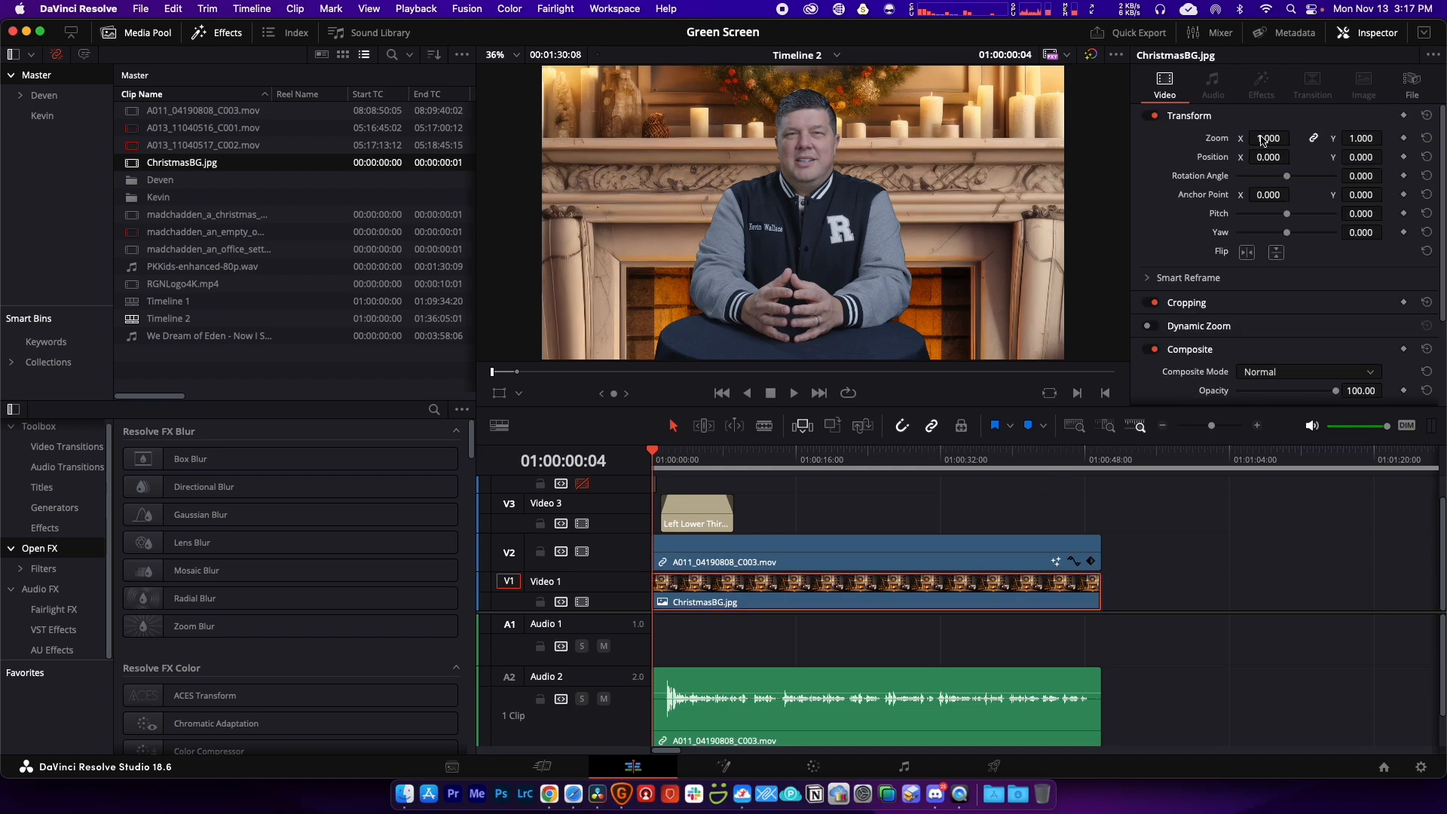
drag(1262, 141, 1219, 137)
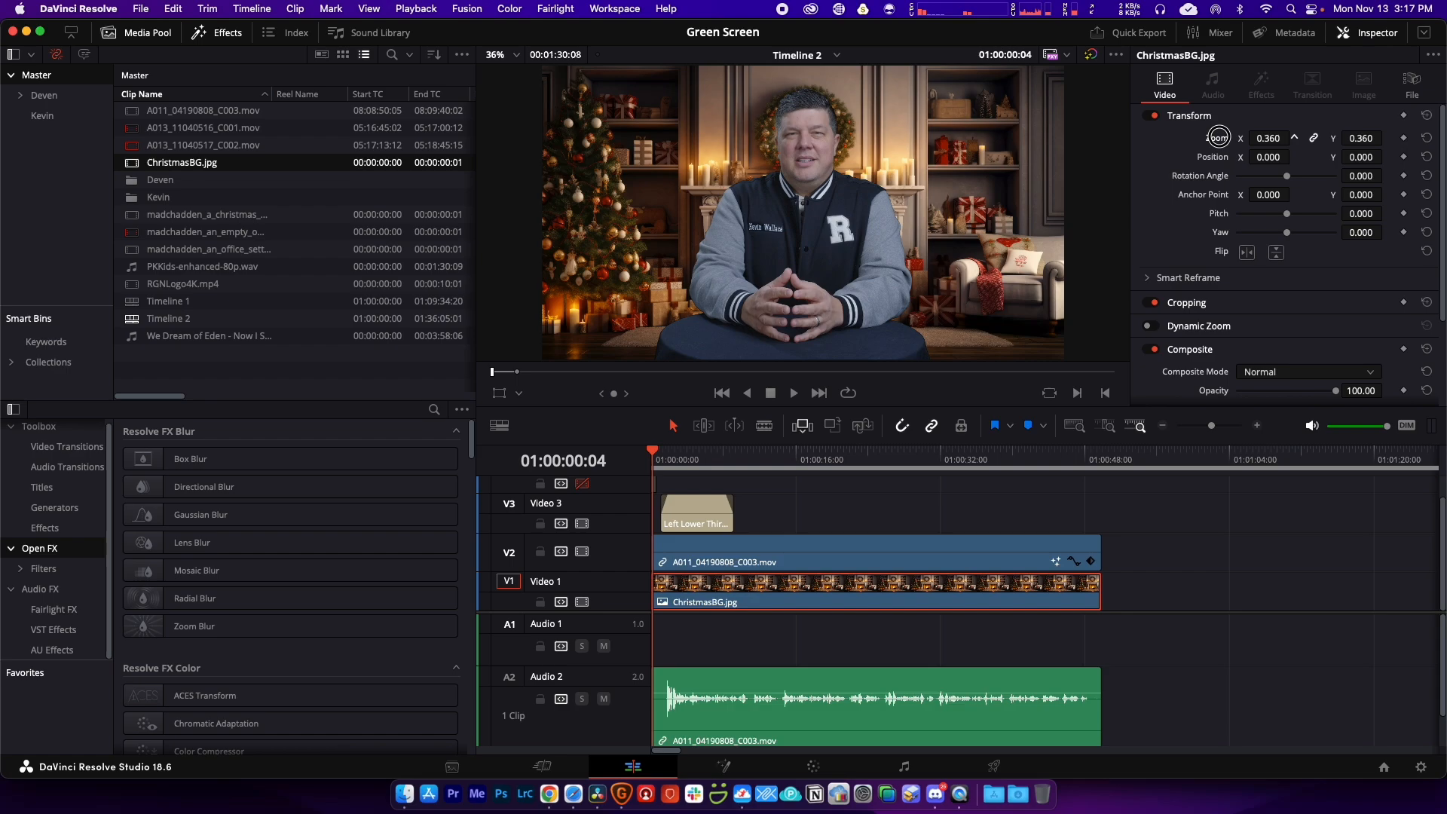
drag(1219, 137, 1218, 137)
Step: Grade the talking-head clip with custom curve points, Temp 200 and Shadows -6
click(815, 767)
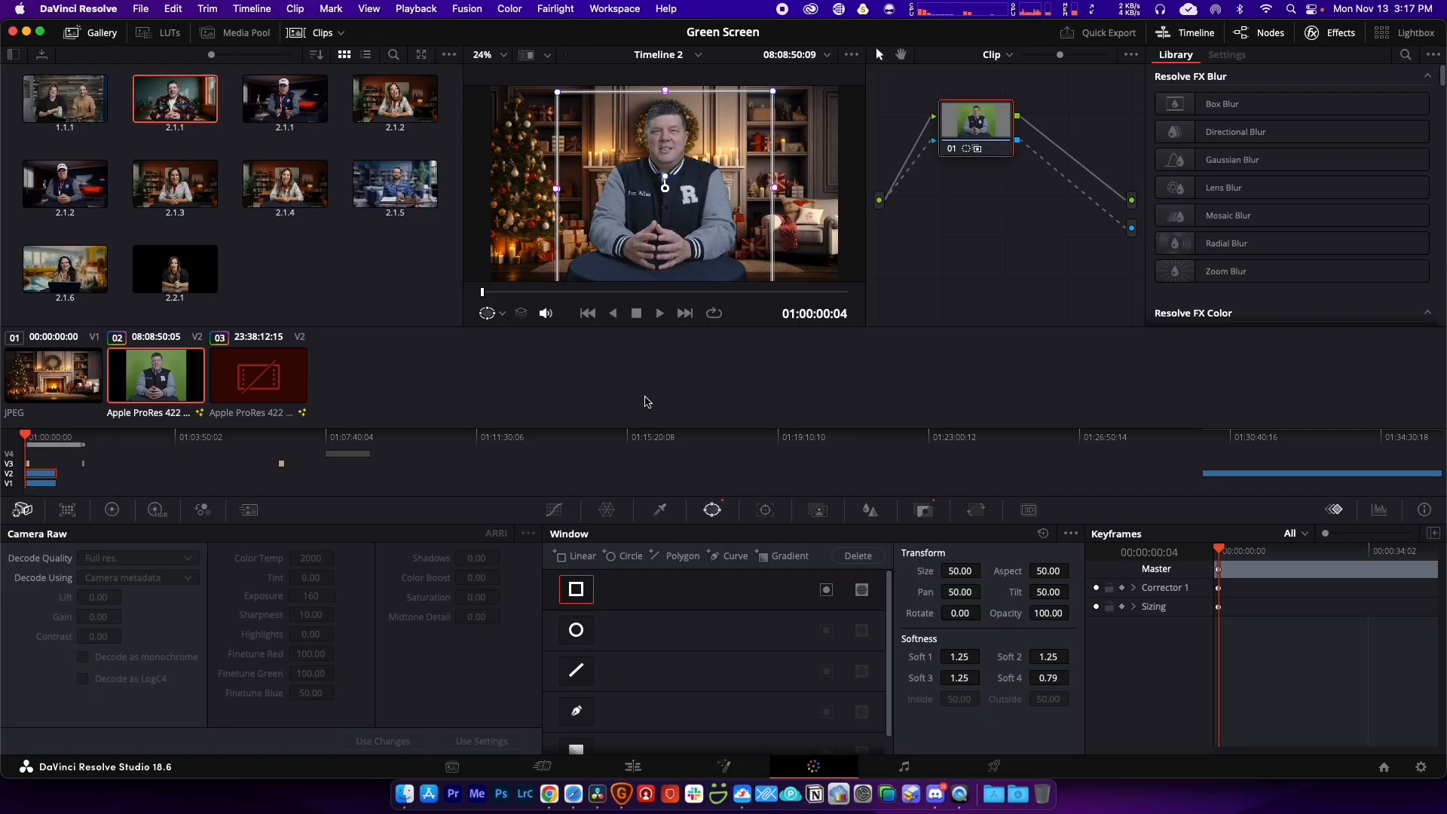
click(554, 510)
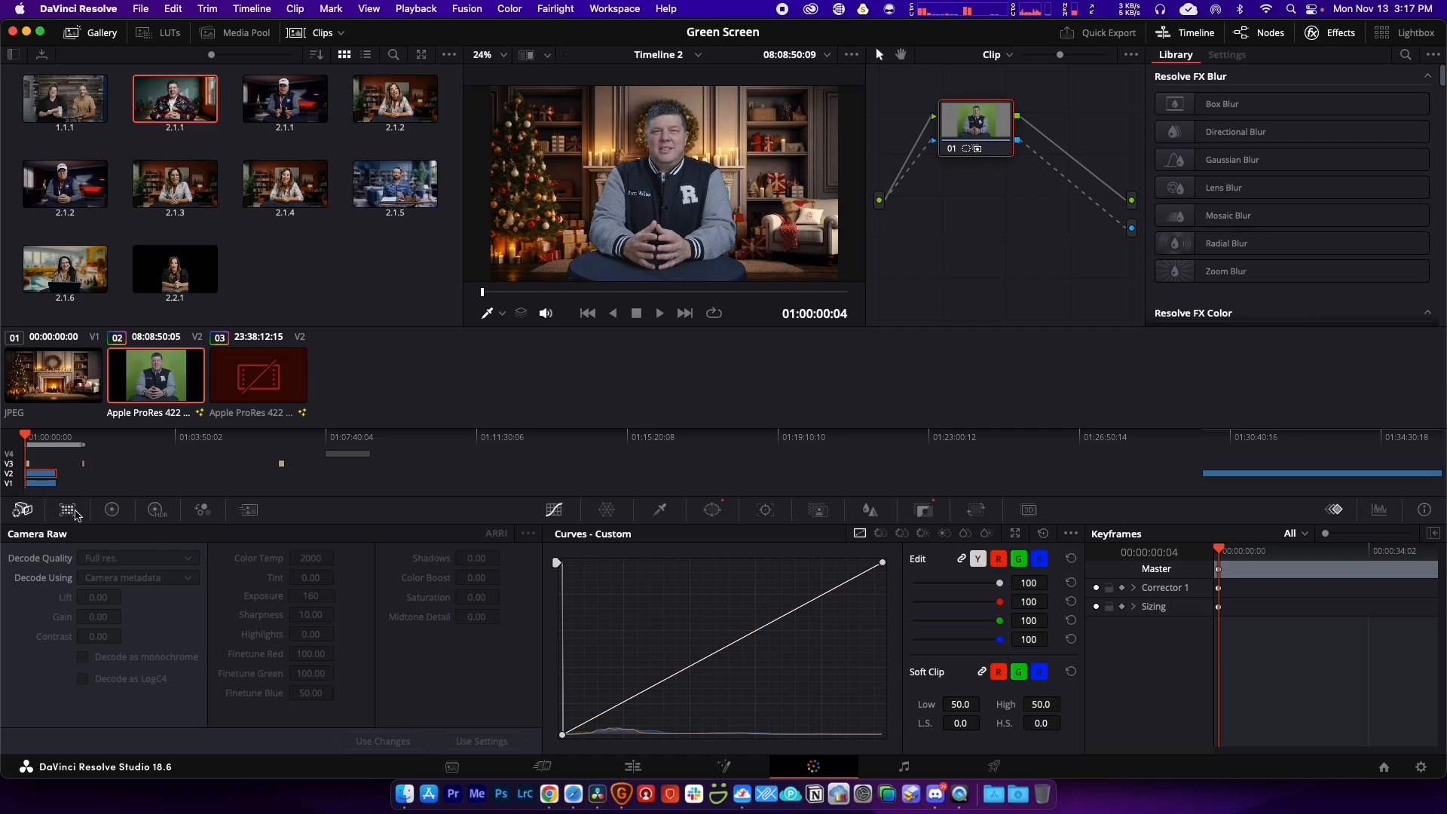
click(67, 511)
click(112, 510)
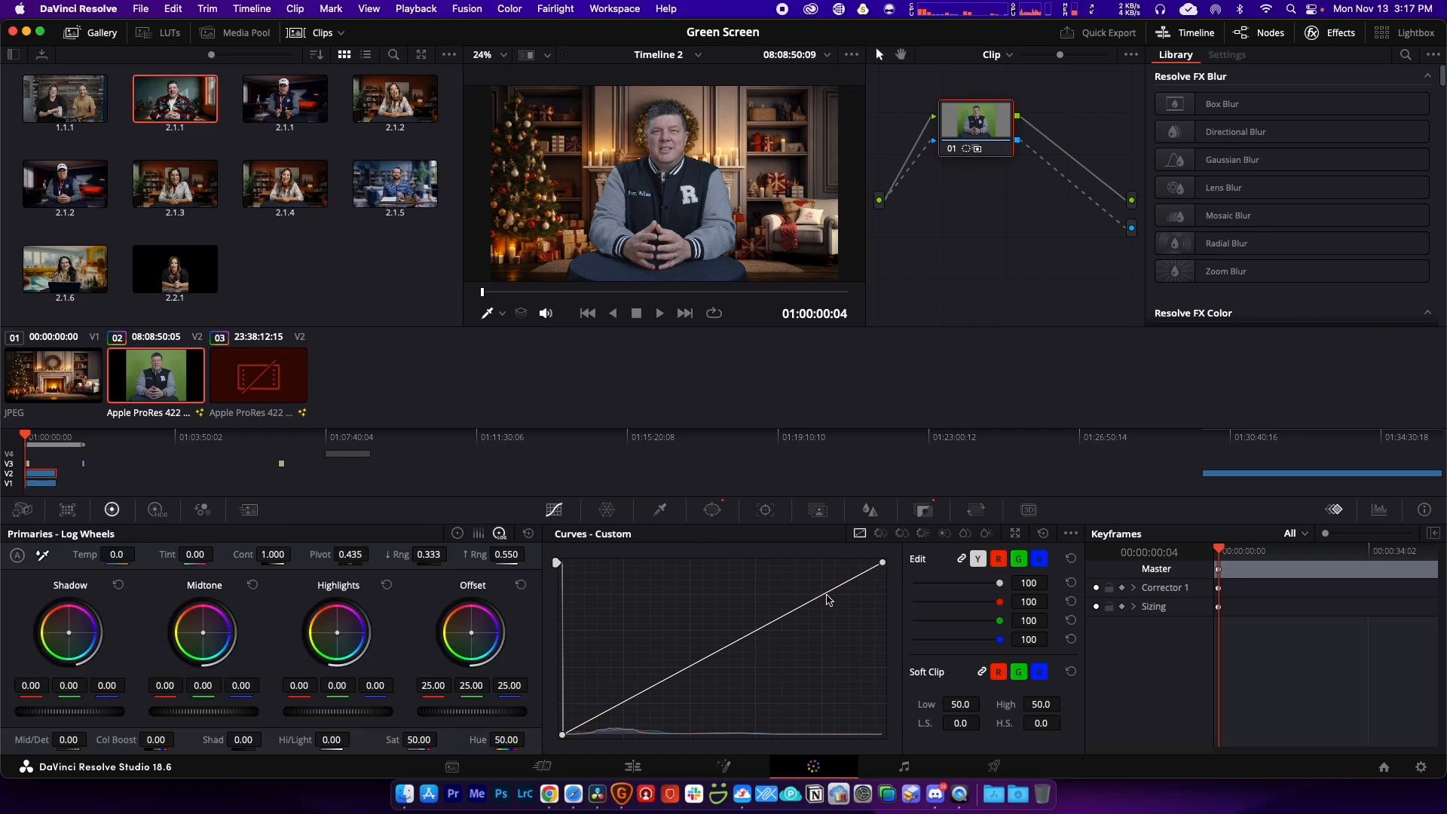
click(825, 595)
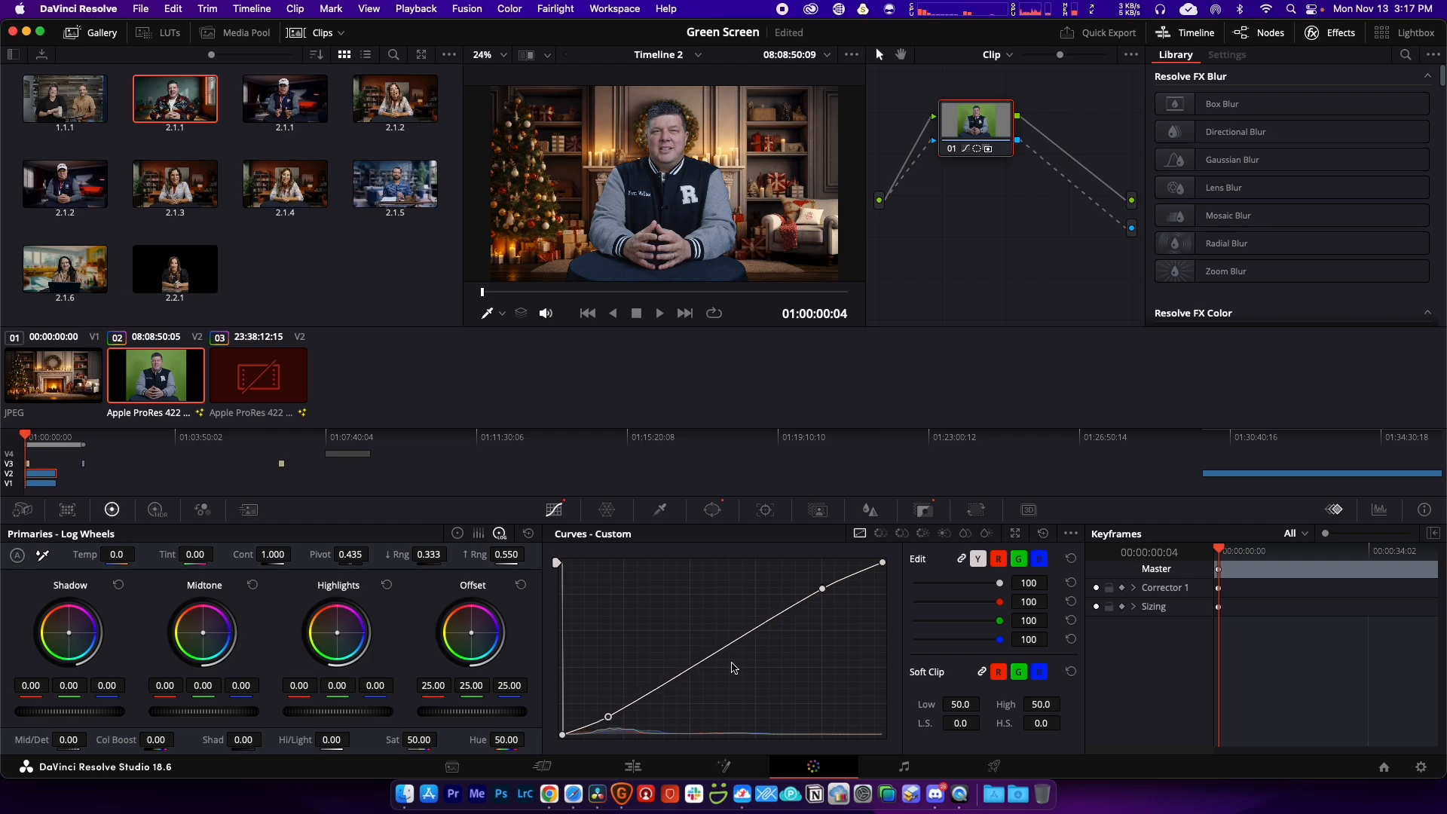
drag(822, 589, 819, 585)
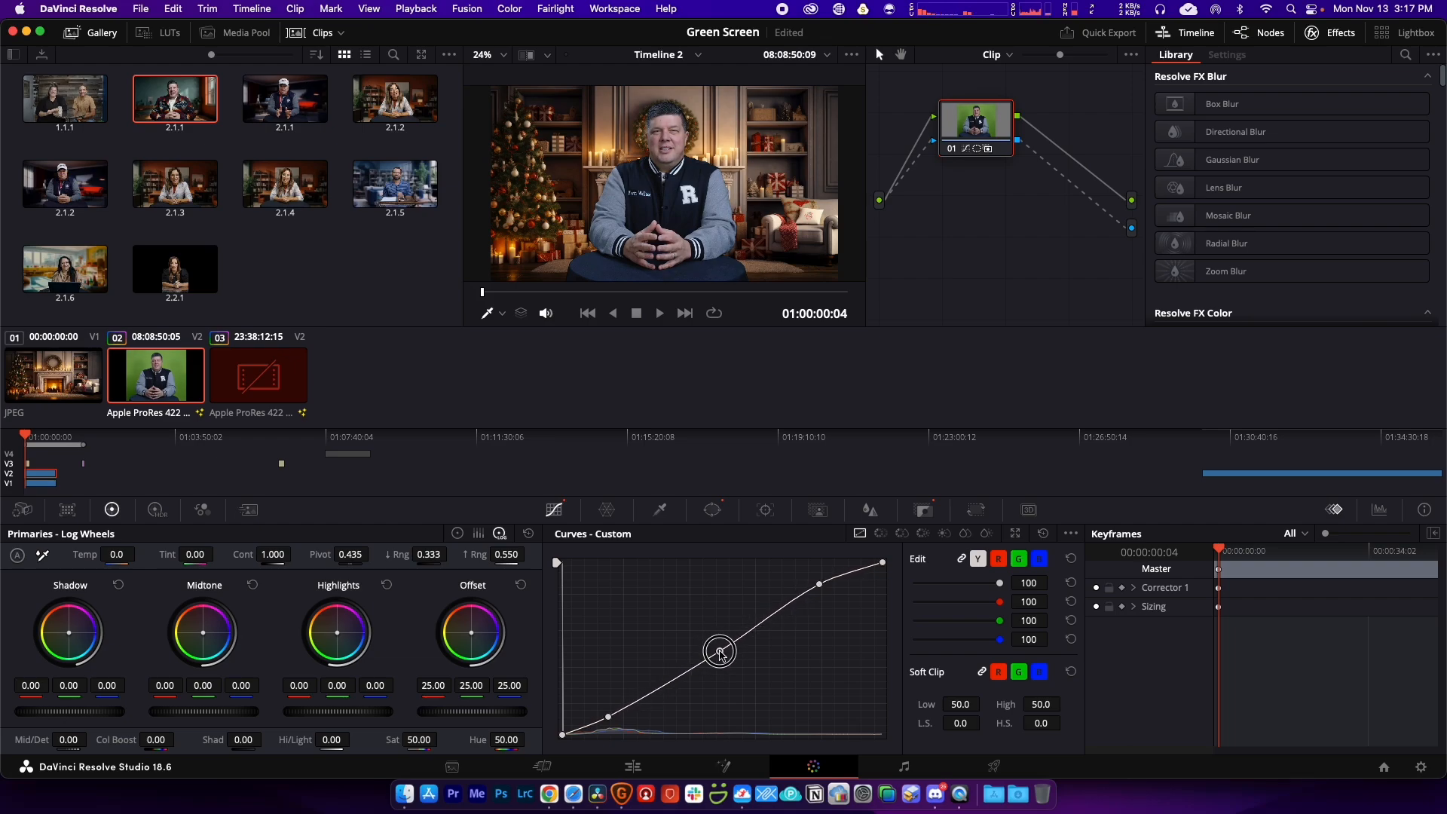
click(720, 652)
drag(113, 556, 118, 558)
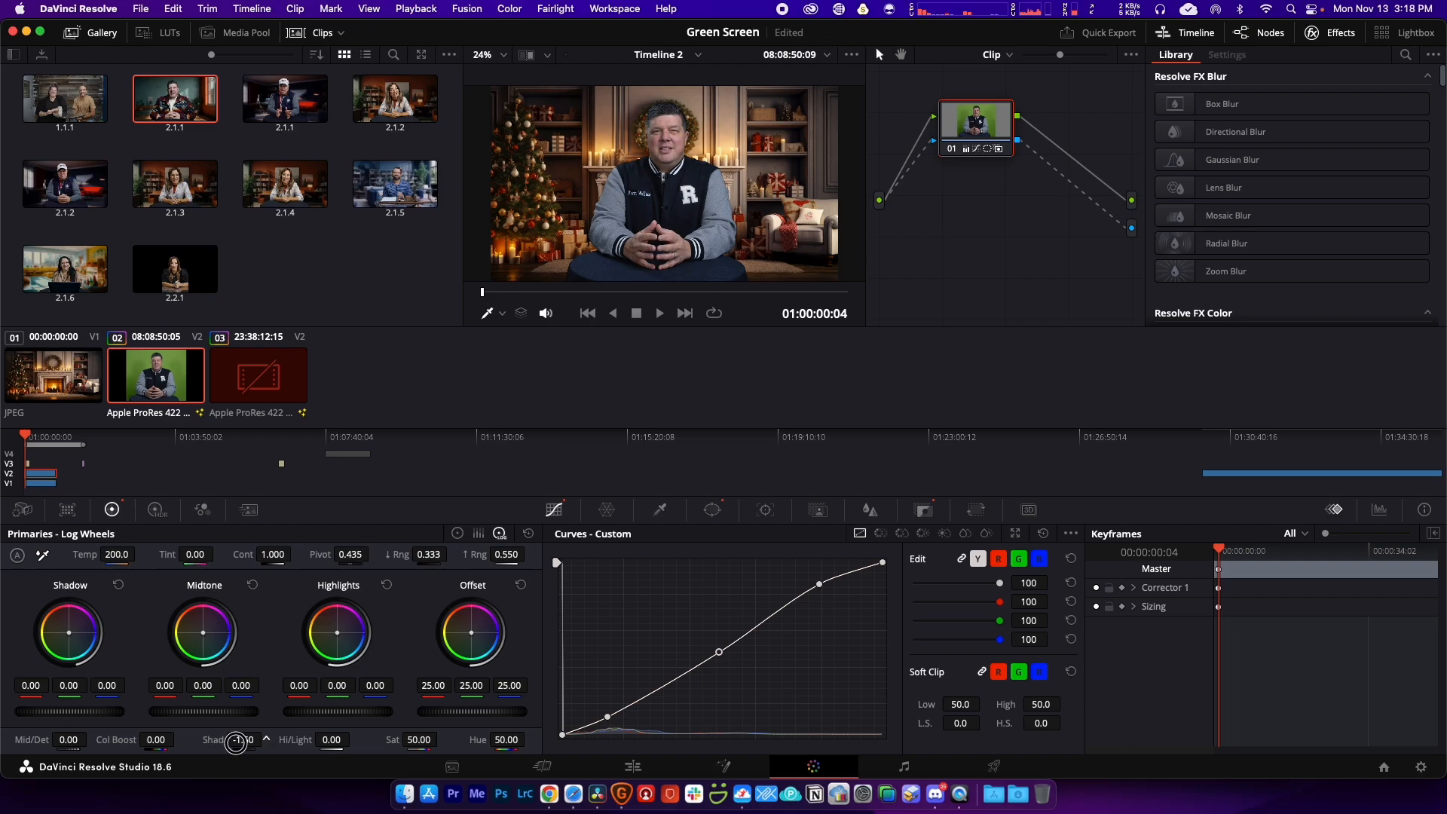
drag(229, 743, 218, 743)
Step: Darken the ChristmasBG background with its own custom curve, adding two control points
click(36, 482)
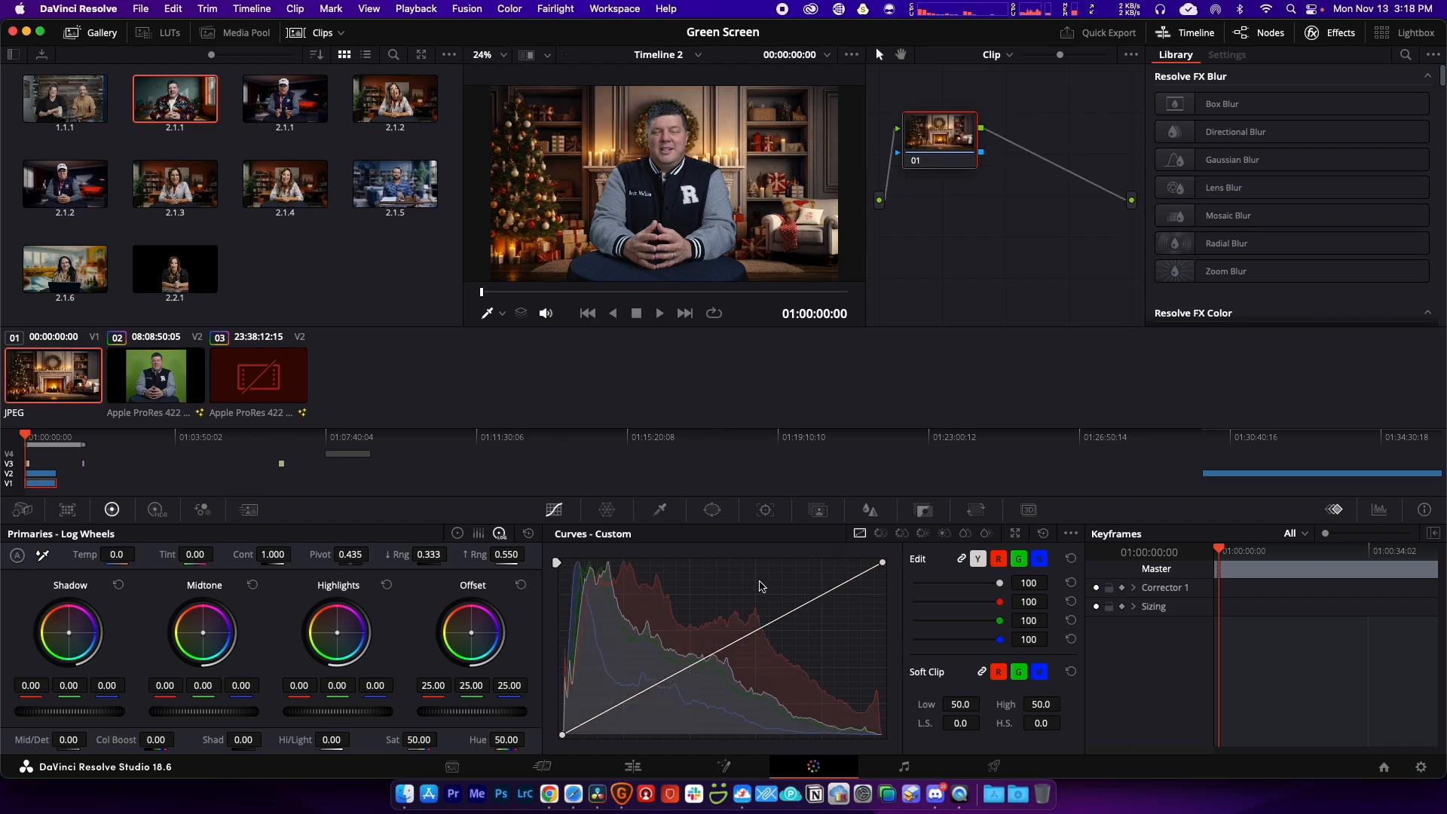
drag(25, 436, 30, 436)
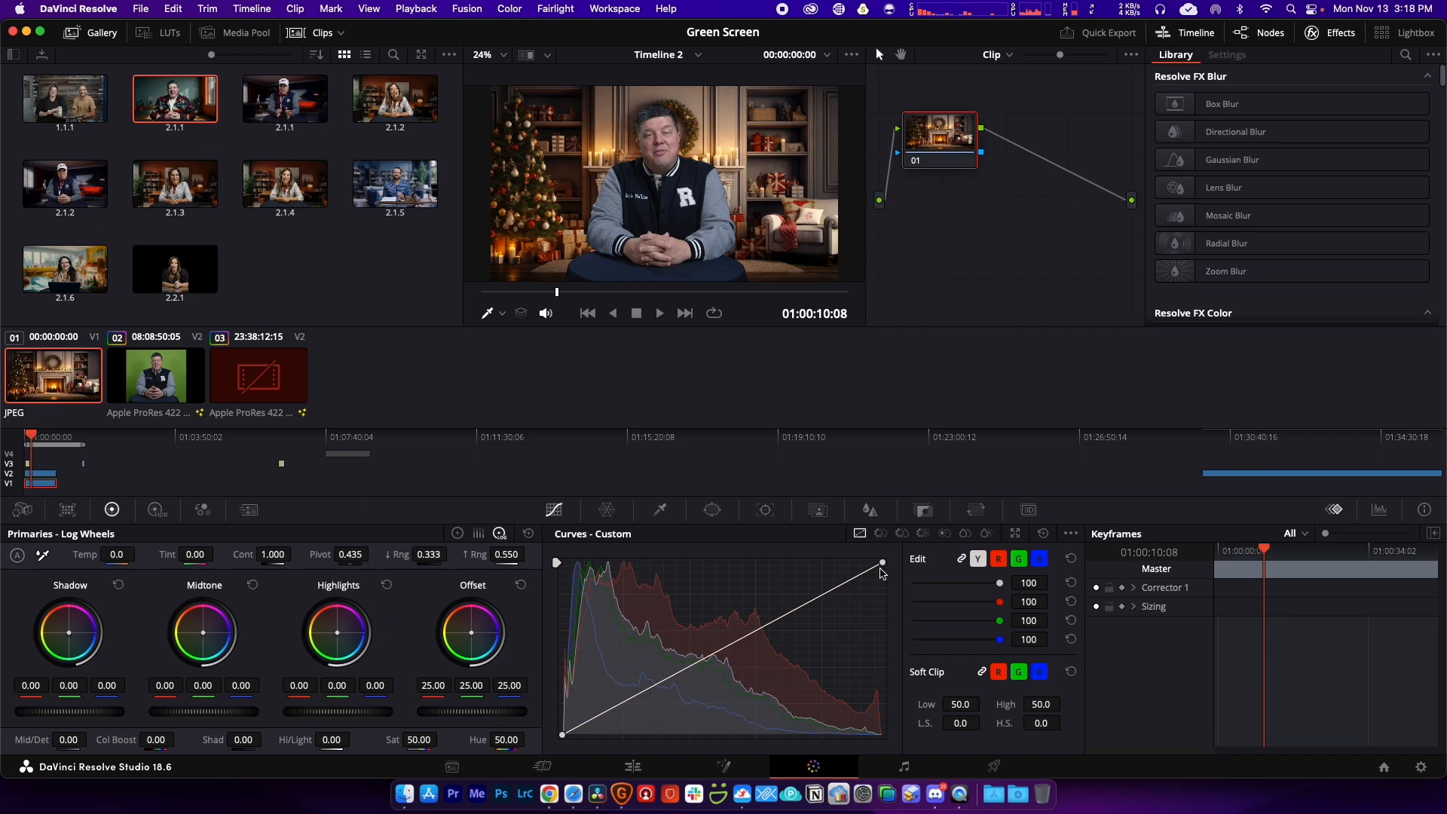
drag(882, 563, 920, 617)
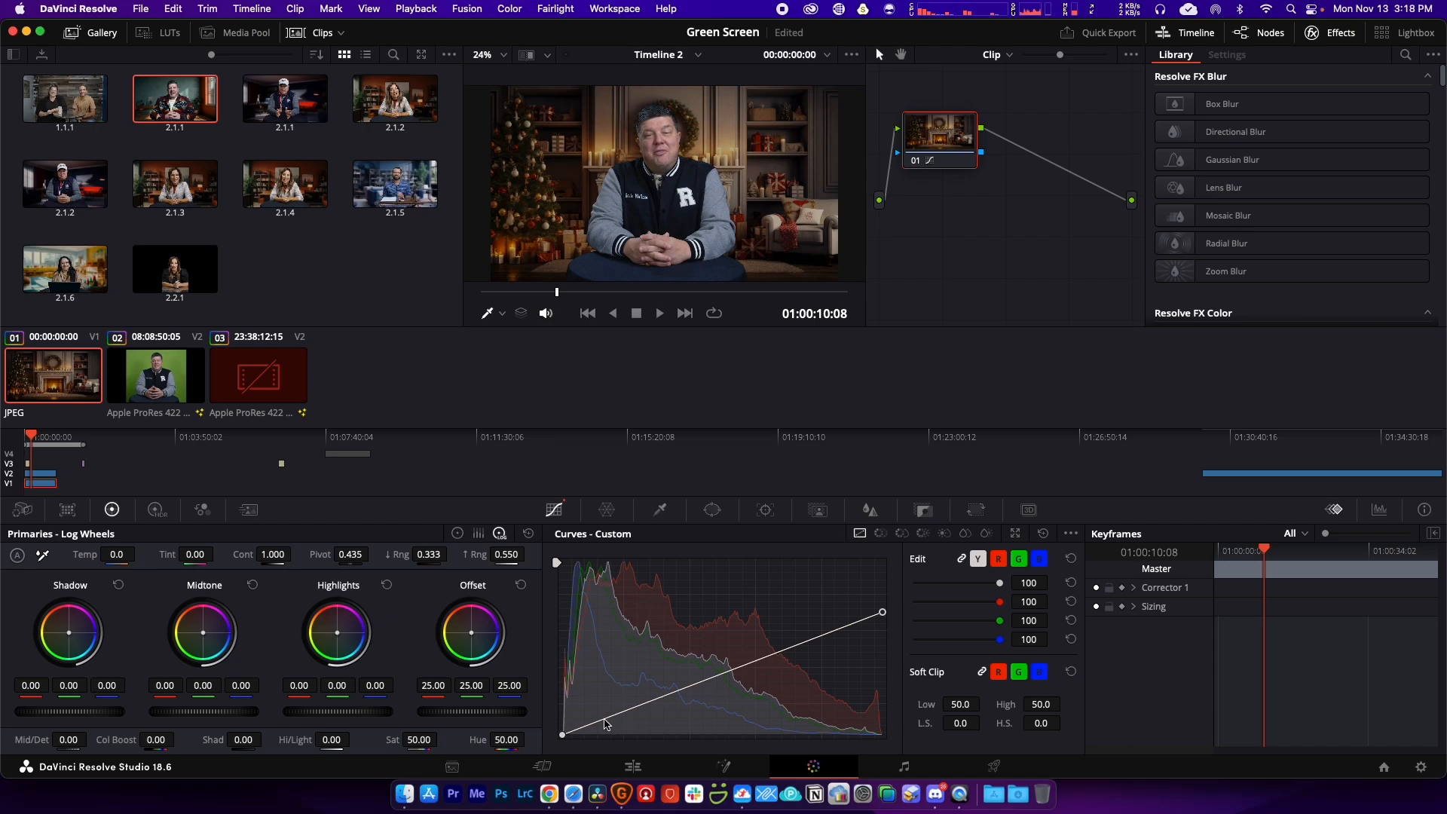
drag(604, 720, 607, 722)
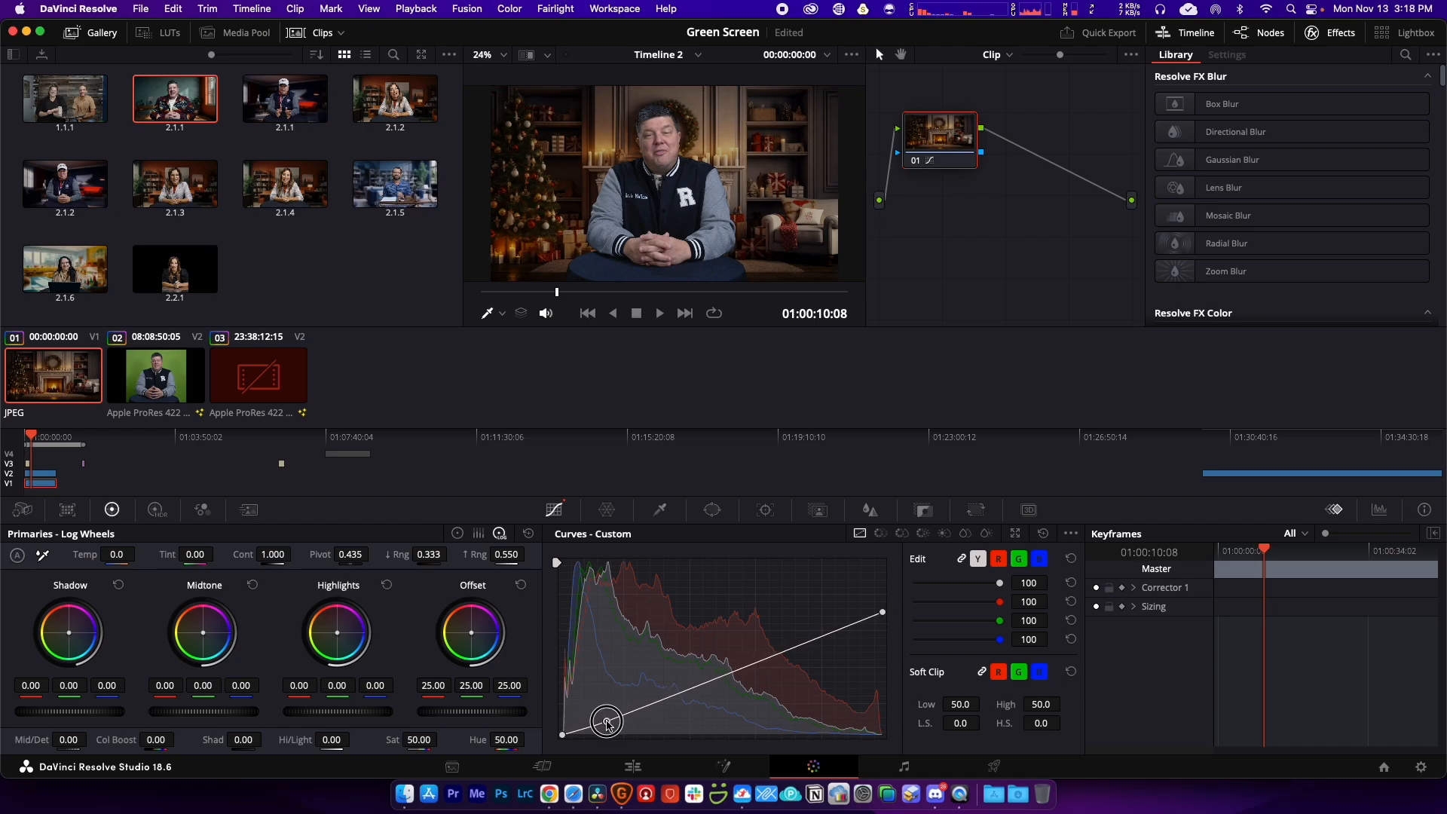
drag(883, 612, 883, 601)
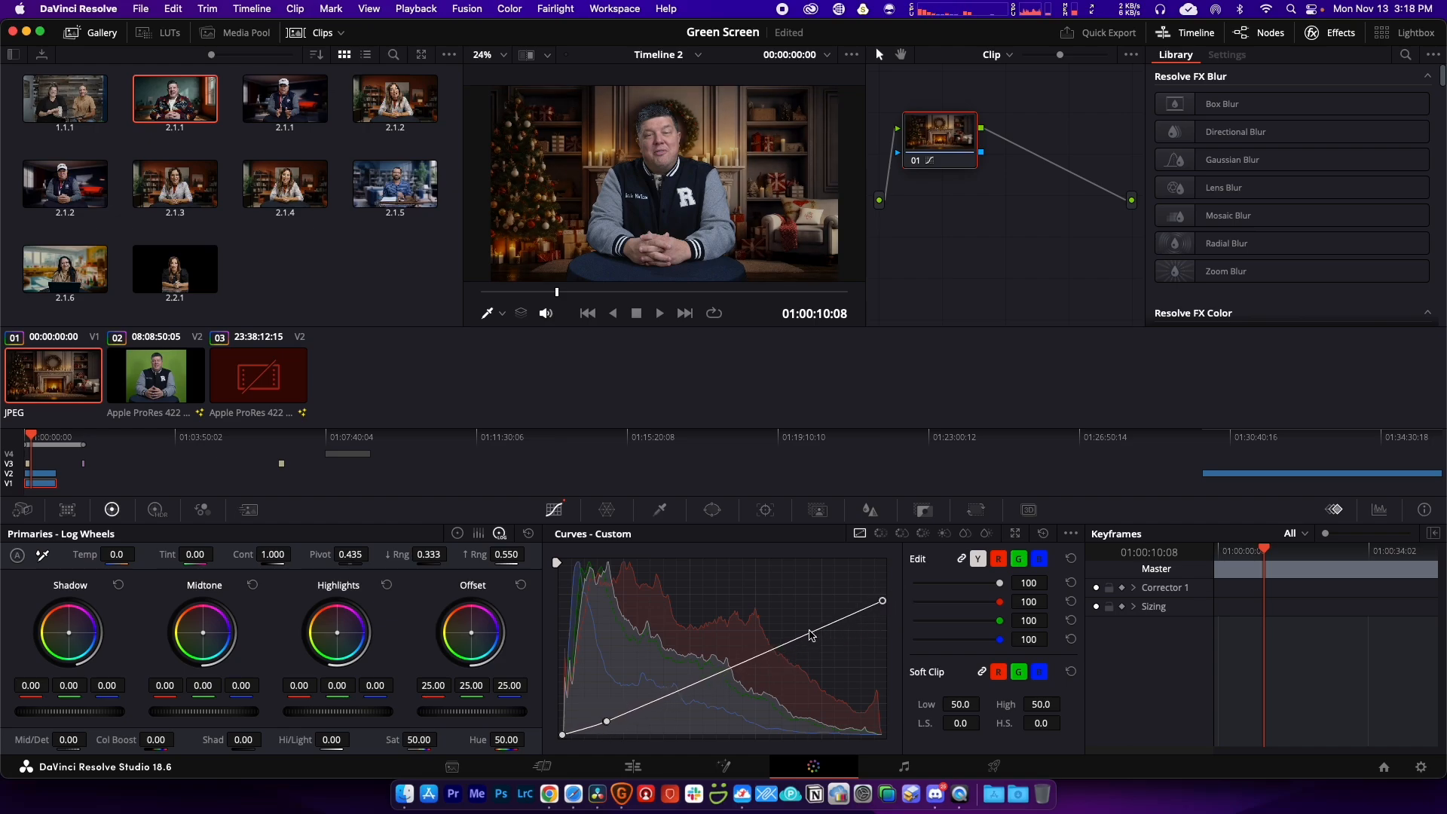
drag(807, 631, 811, 633)
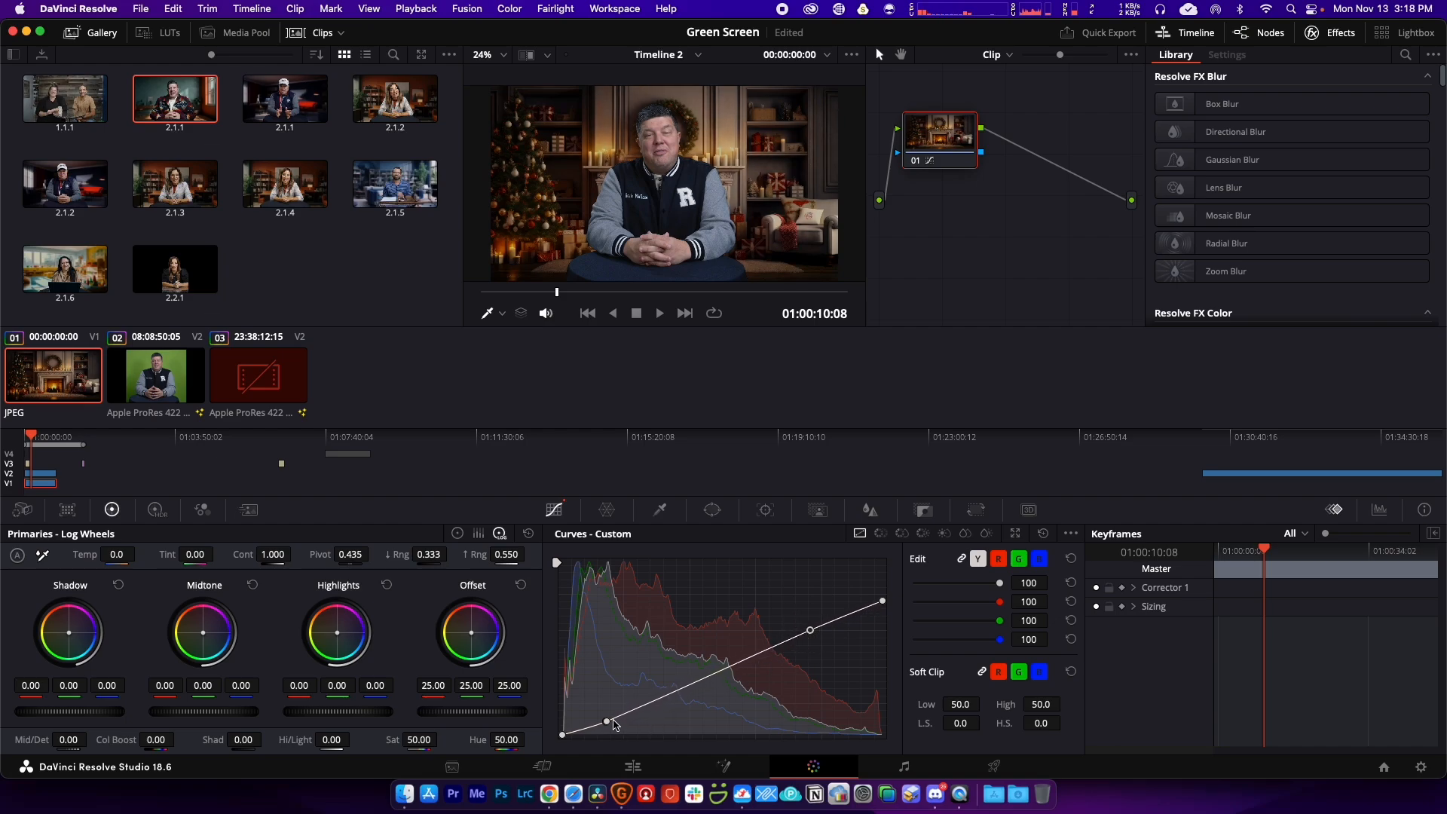
drag(608, 721, 643, 703)
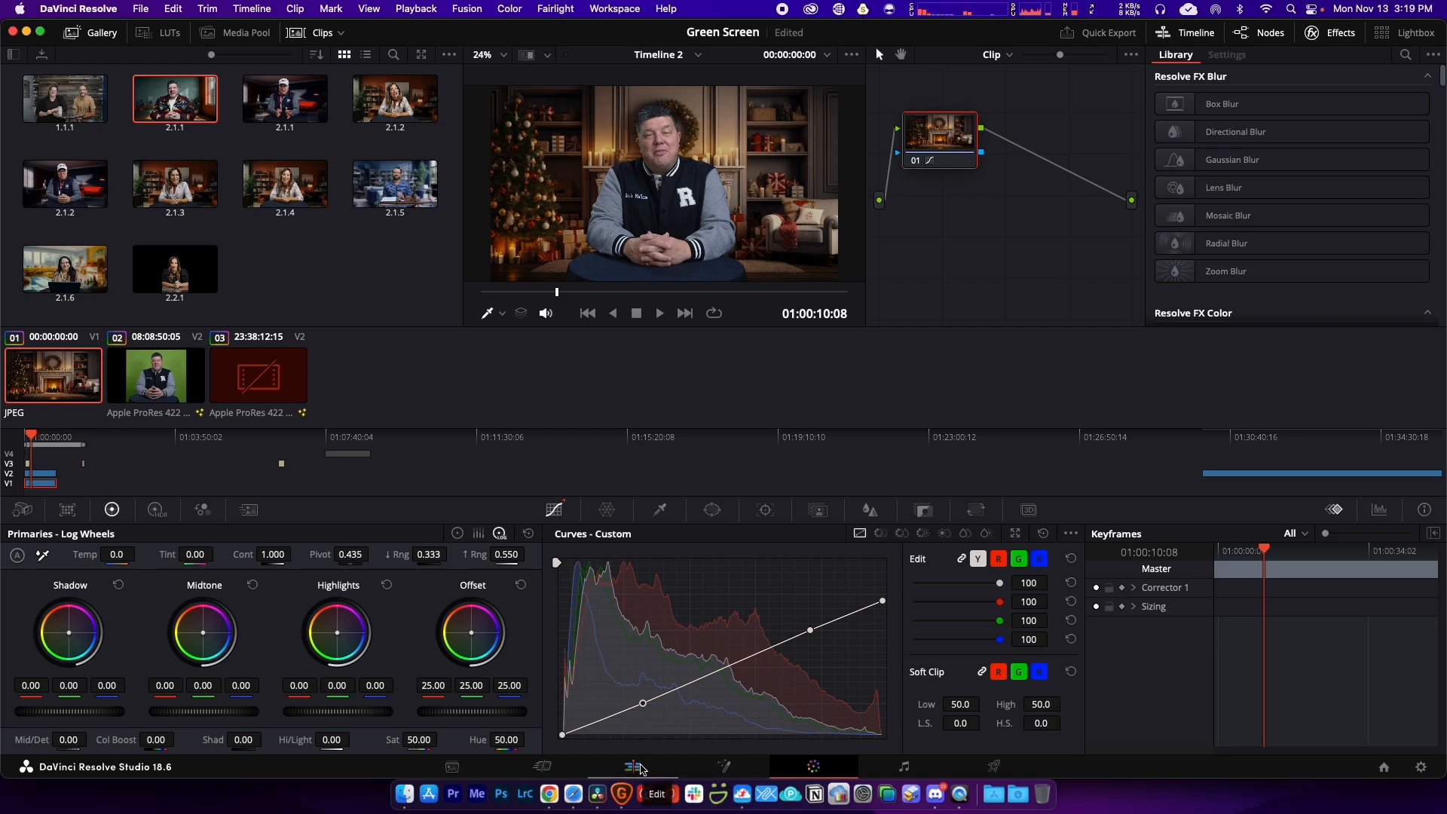
Step: Lower the ChristmasBG opacity to 79.39 and add Gaussian Blur at 0.194 horizontal and vertical strength
click(640, 769)
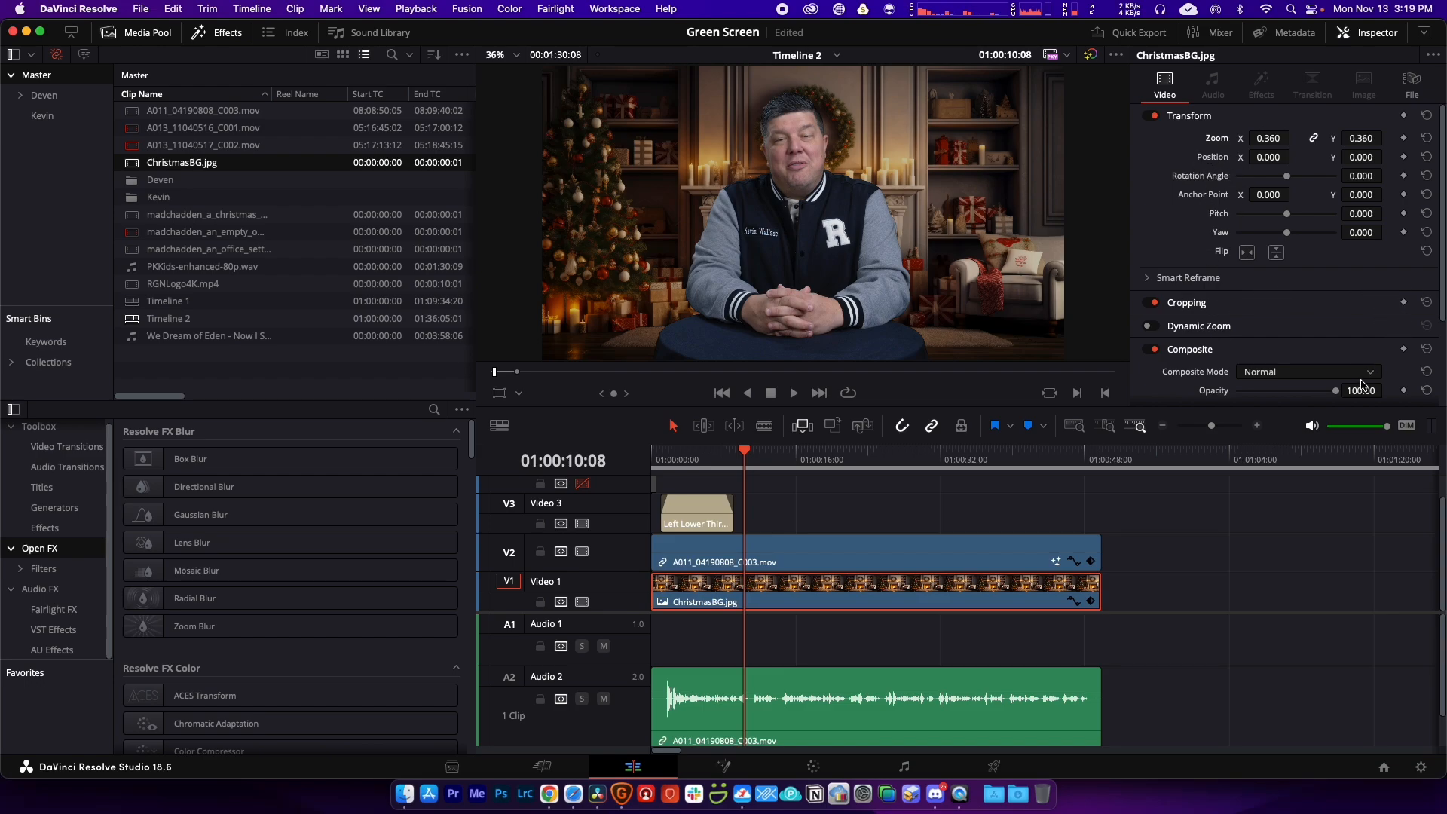
scroll(1417, 272, down, 3)
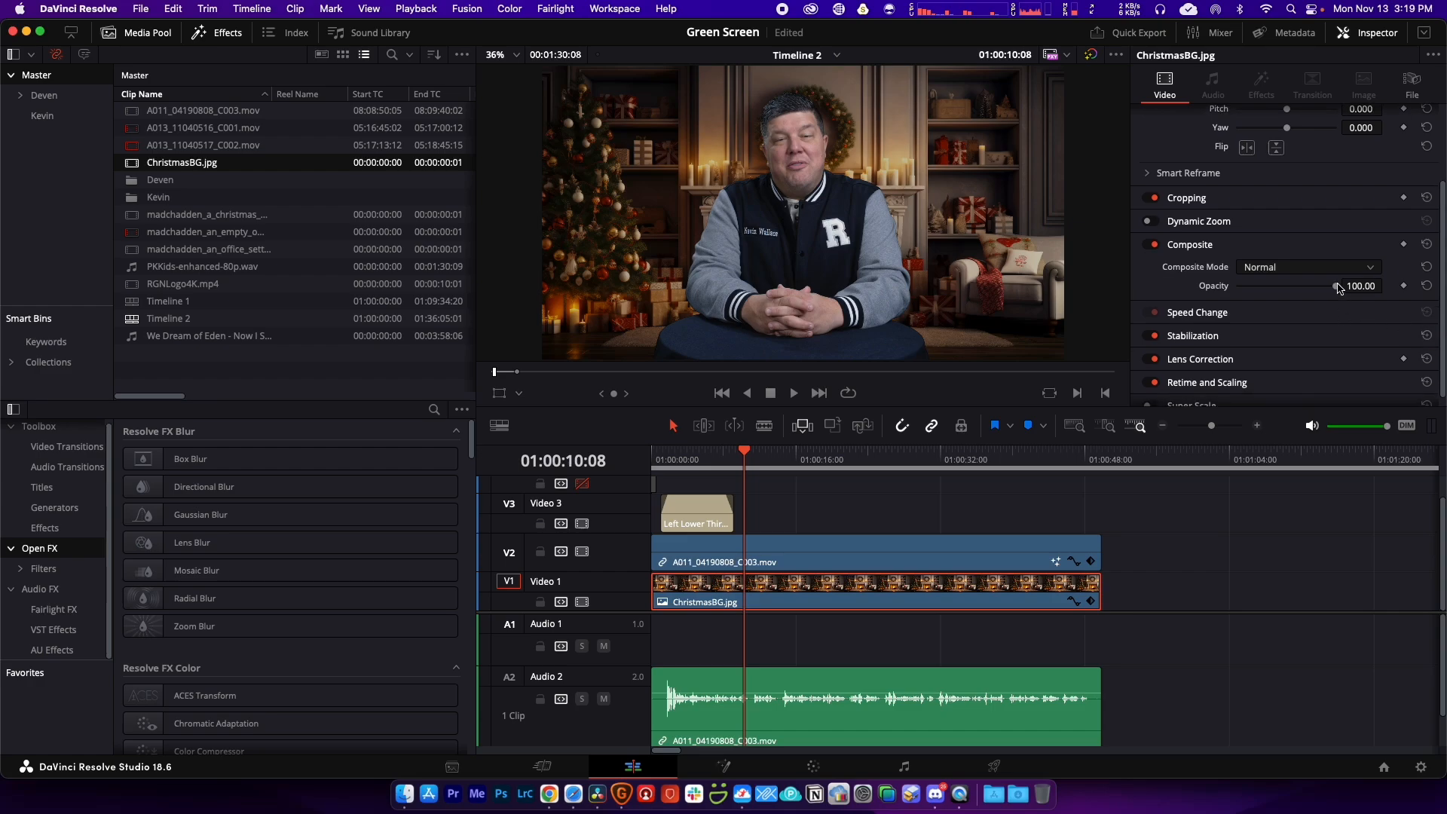
mouse_move(1338, 292)
mouse_down()
mouse_move(1299, 290)
mouse_move(1316, 290)
mouse_up()
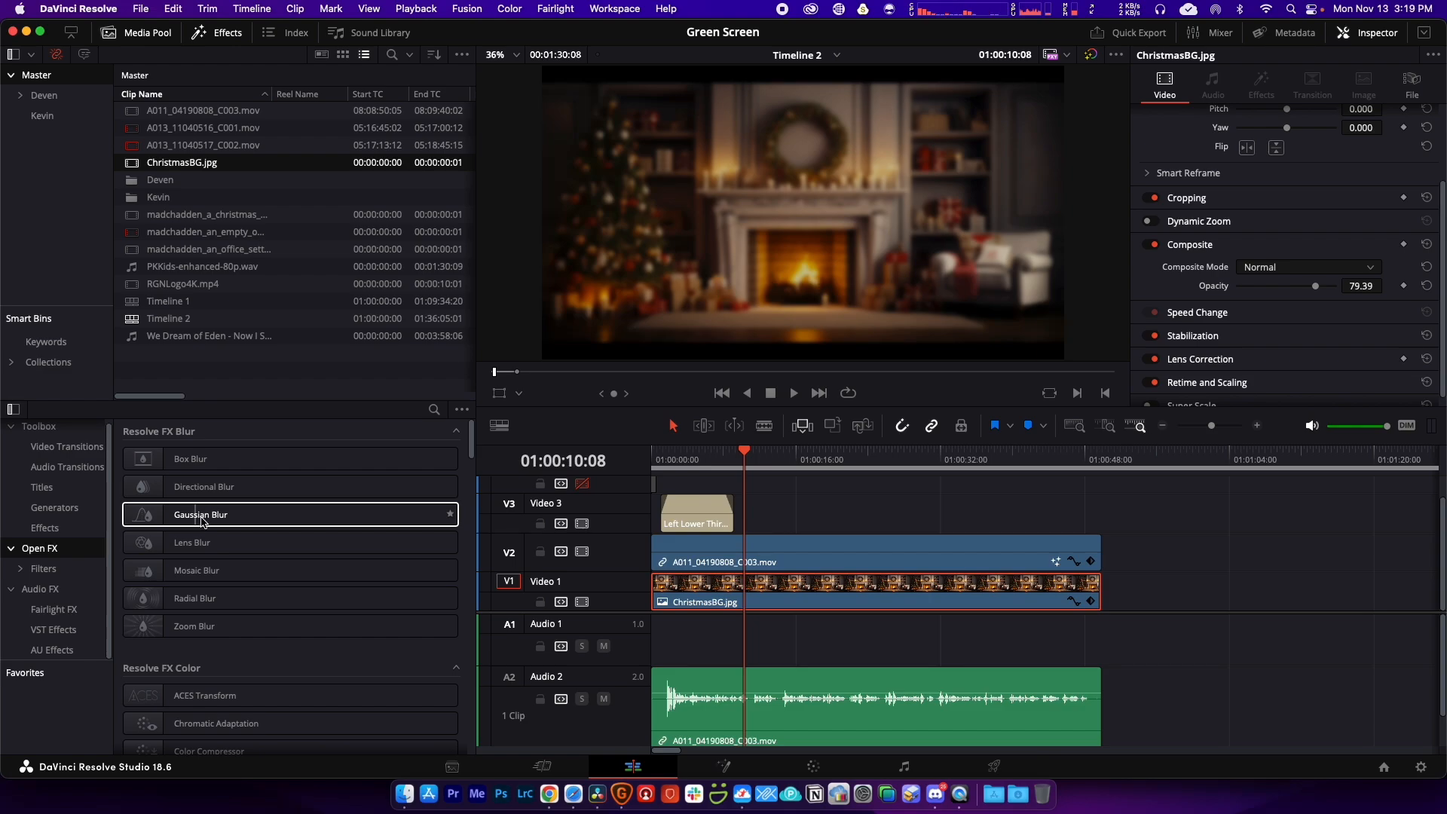
drag(211, 520, 833, 609)
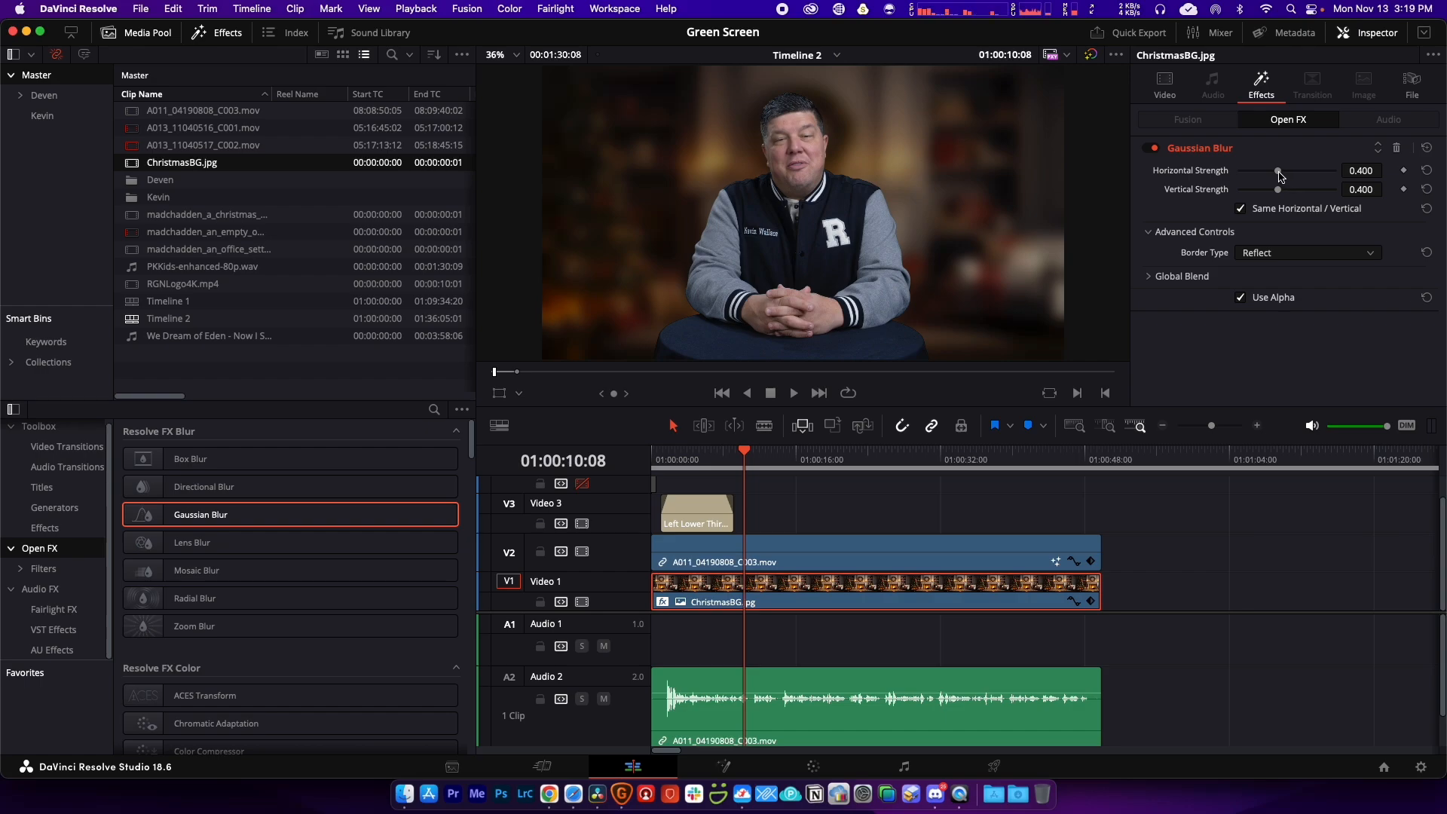
mouse_move(1278, 174)
mouse_down()
mouse_move(1241, 175)
mouse_move(1257, 174)
mouse_up()
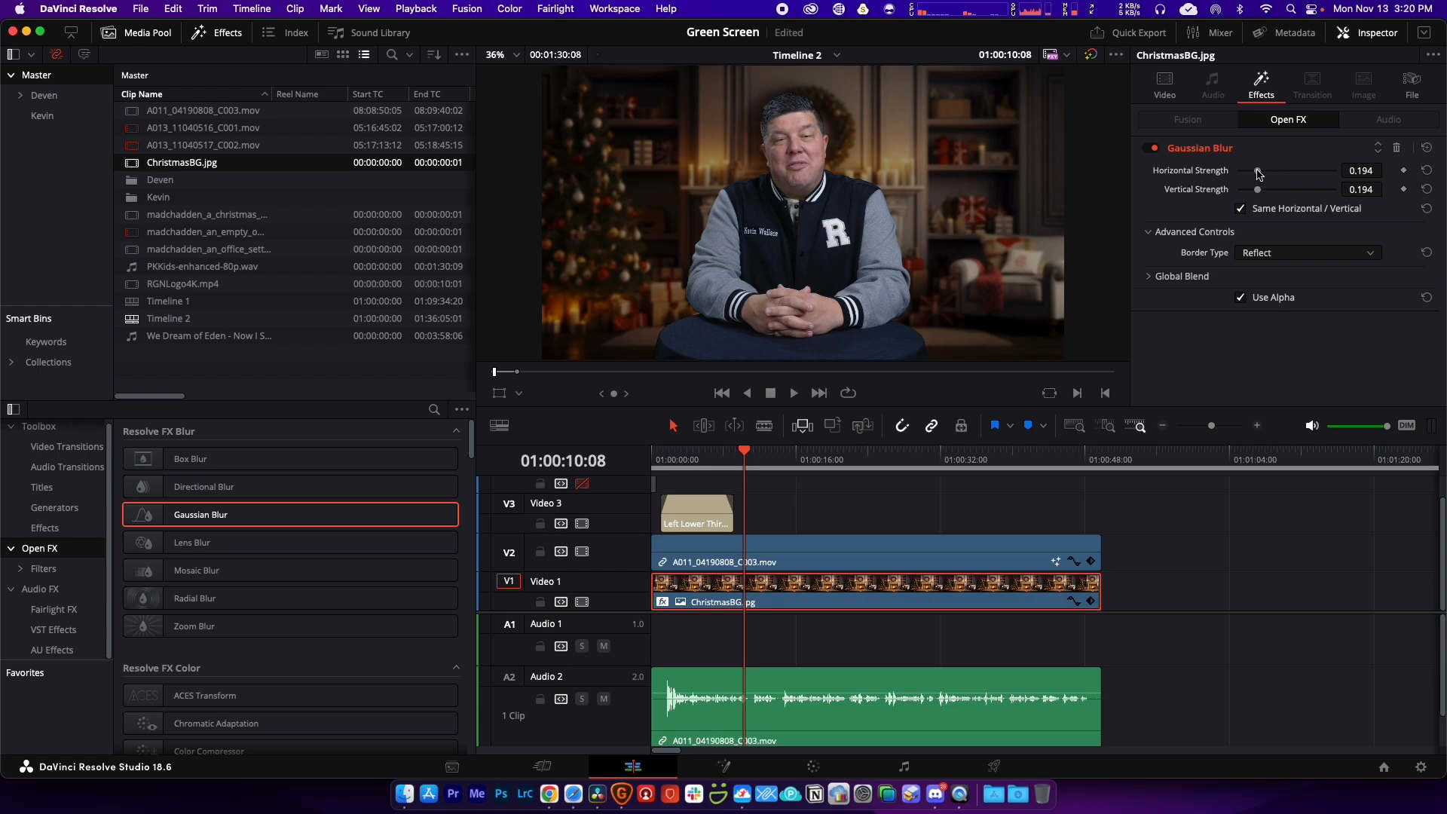
Step: Replace the lower third's second line 'Senior Pastor' with 'Ruach Global Network'
click(814, 508)
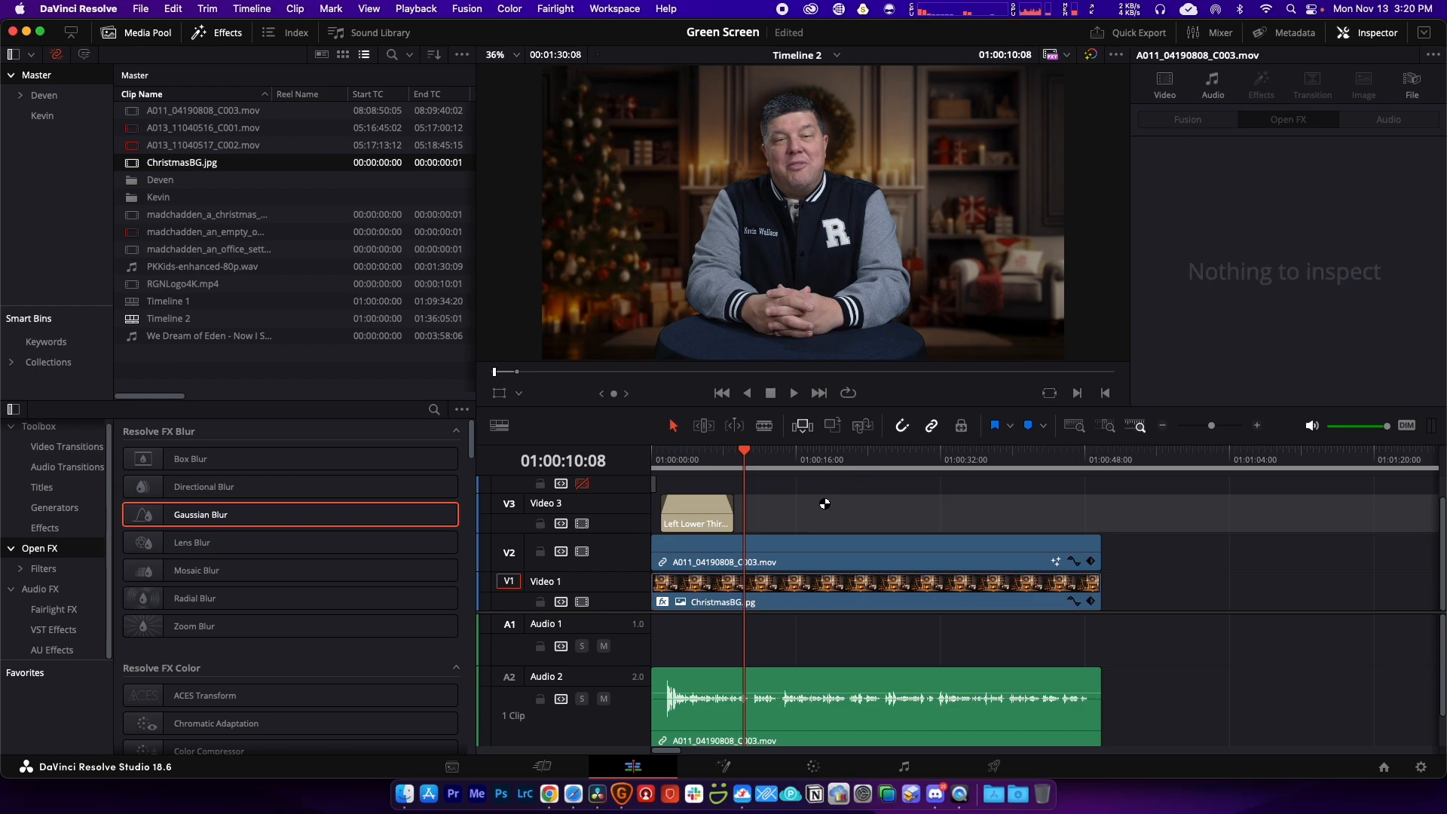
click(700, 463)
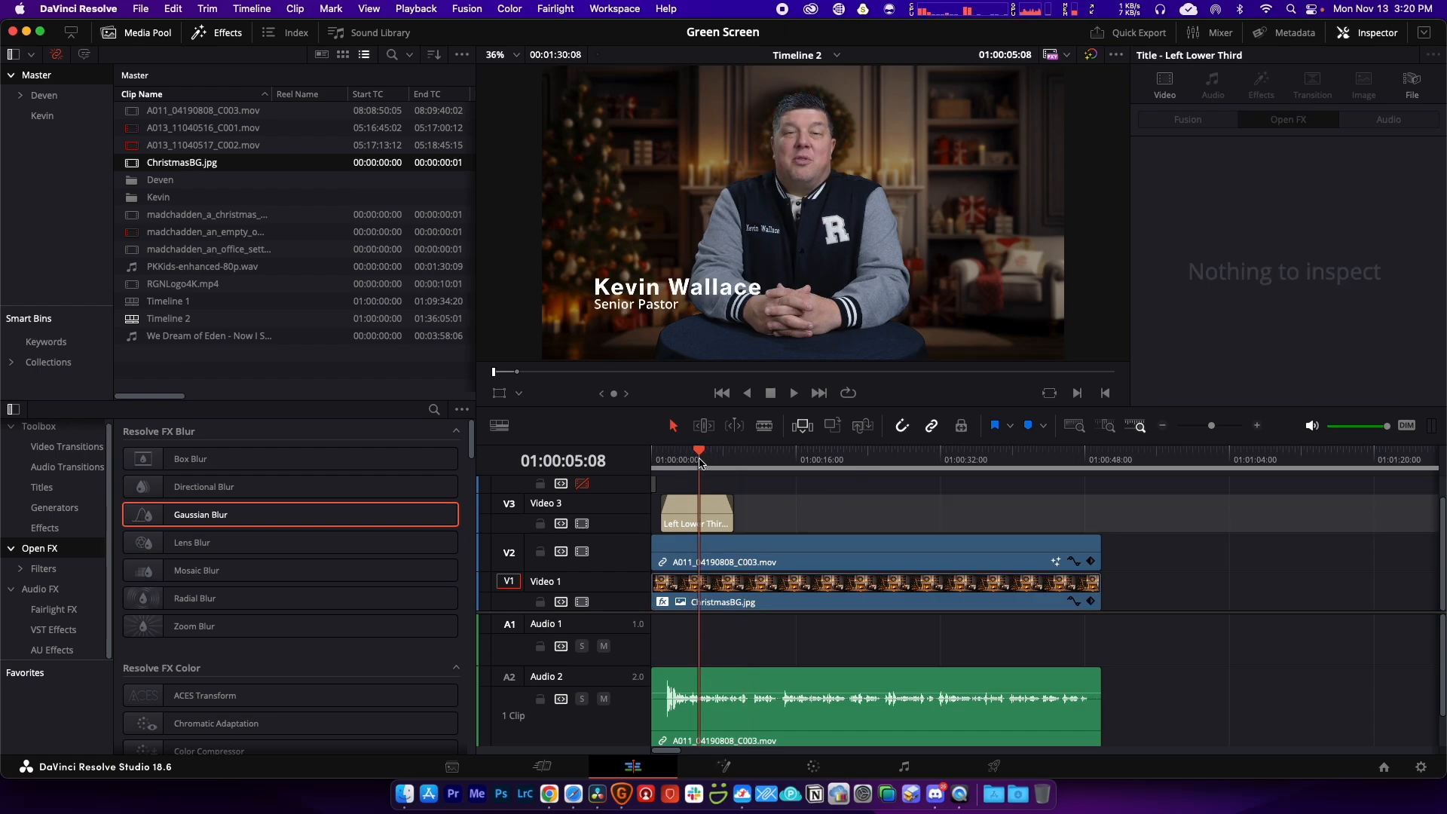
click(698, 501)
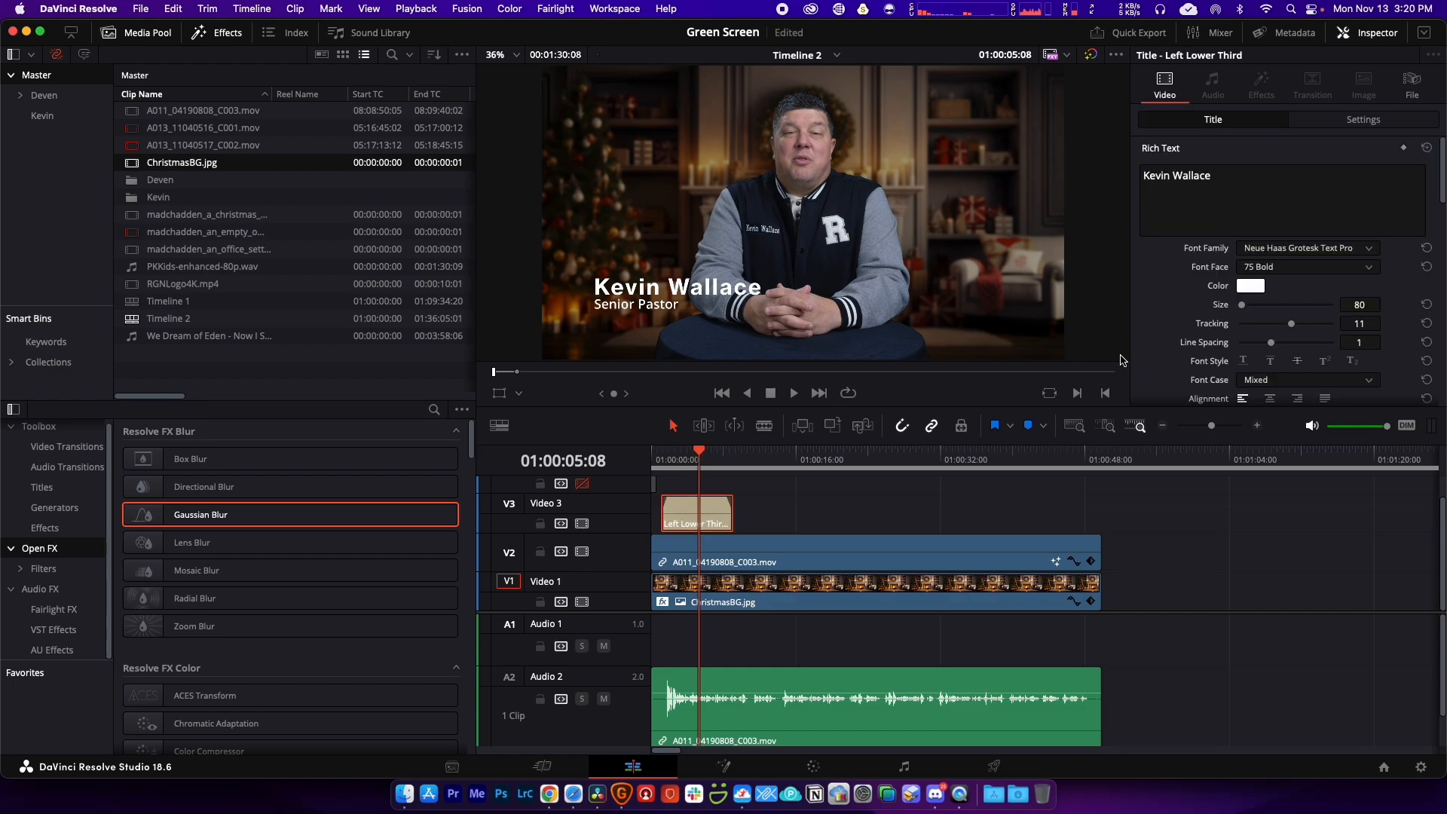
scroll(1154, 307, down, 5)
click(1193, 226)
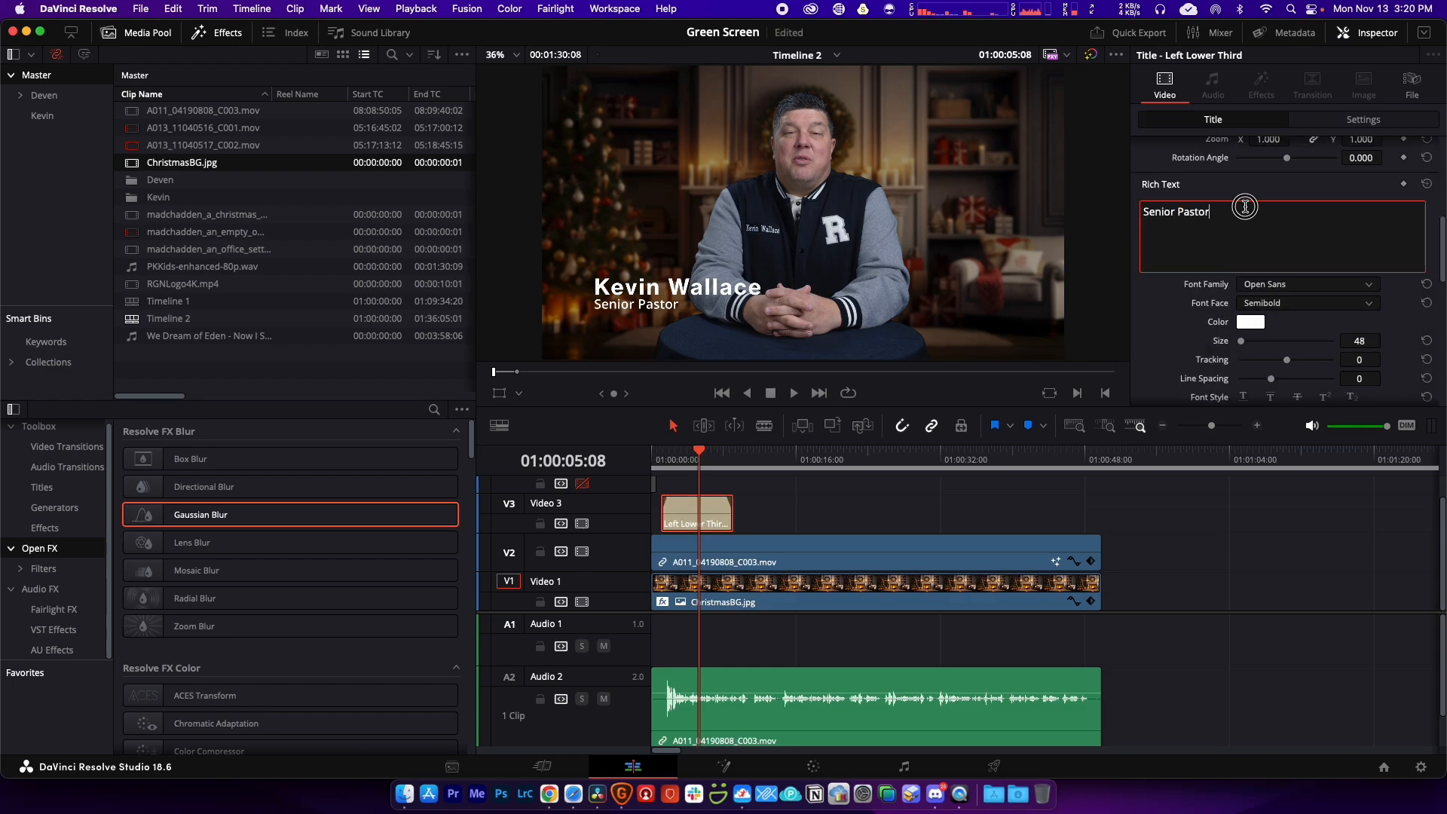
drag(1244, 207, 1142, 202)
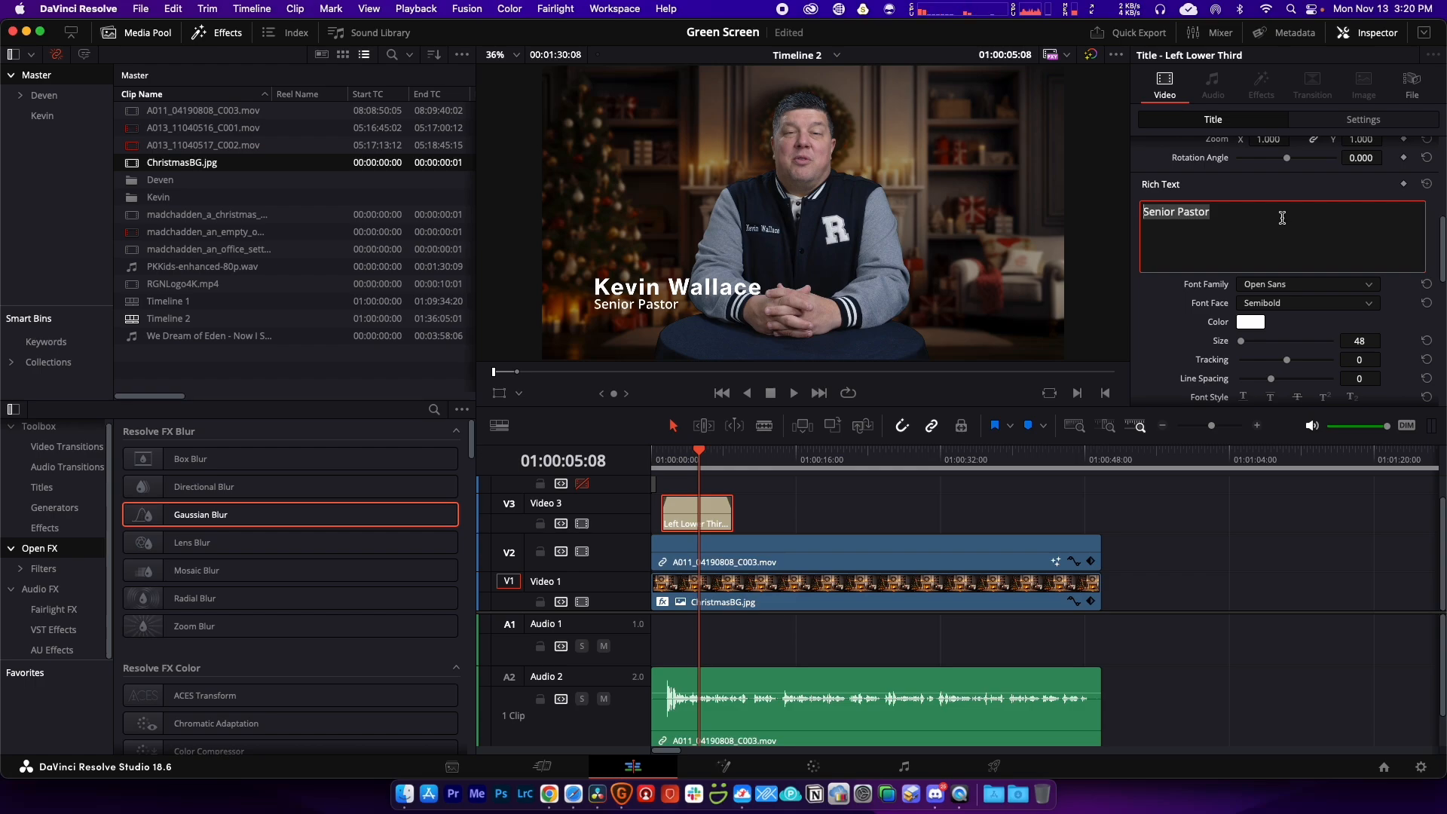
text(Ruach Global)
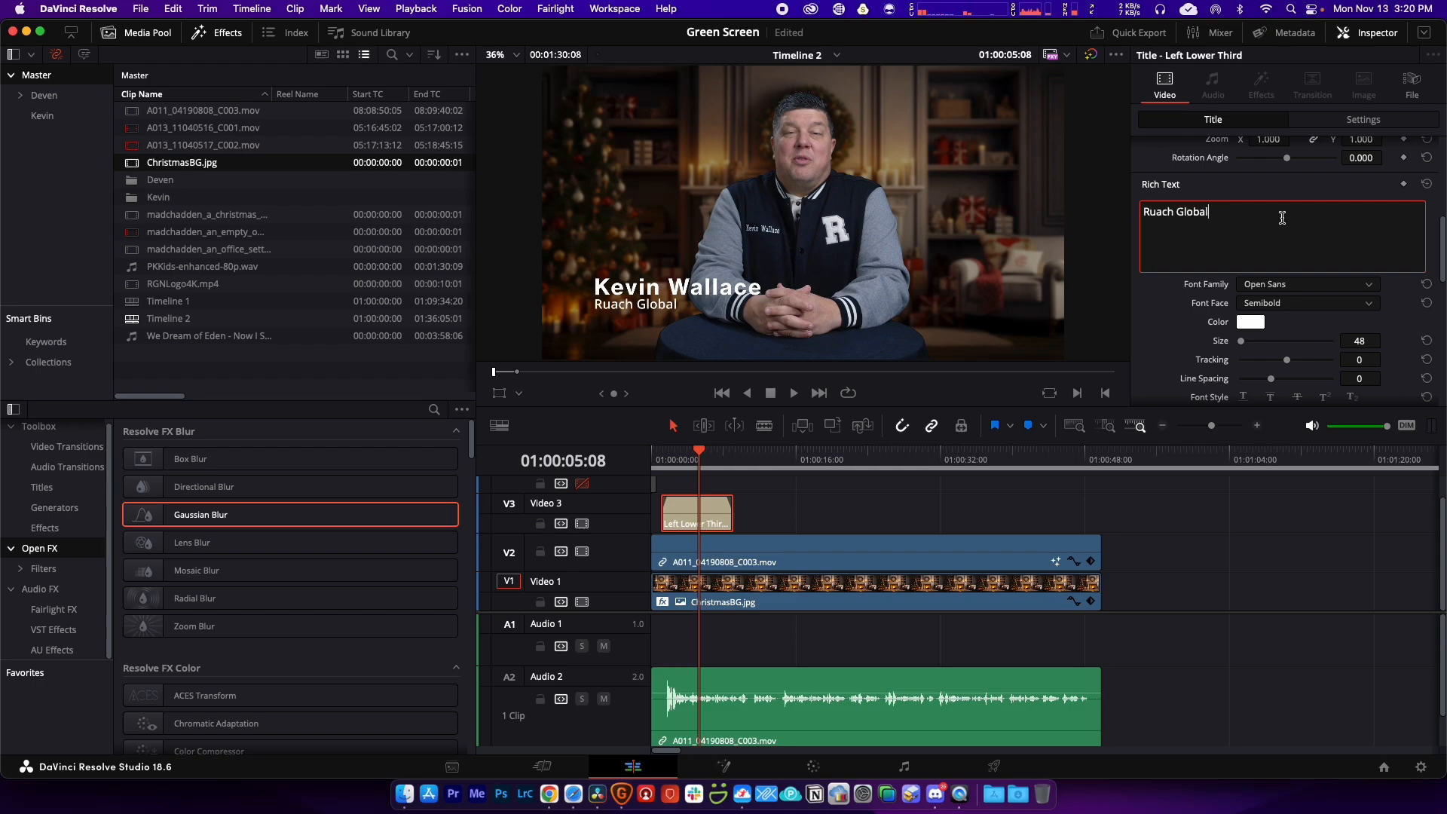
text( Network)
click(1255, 183)
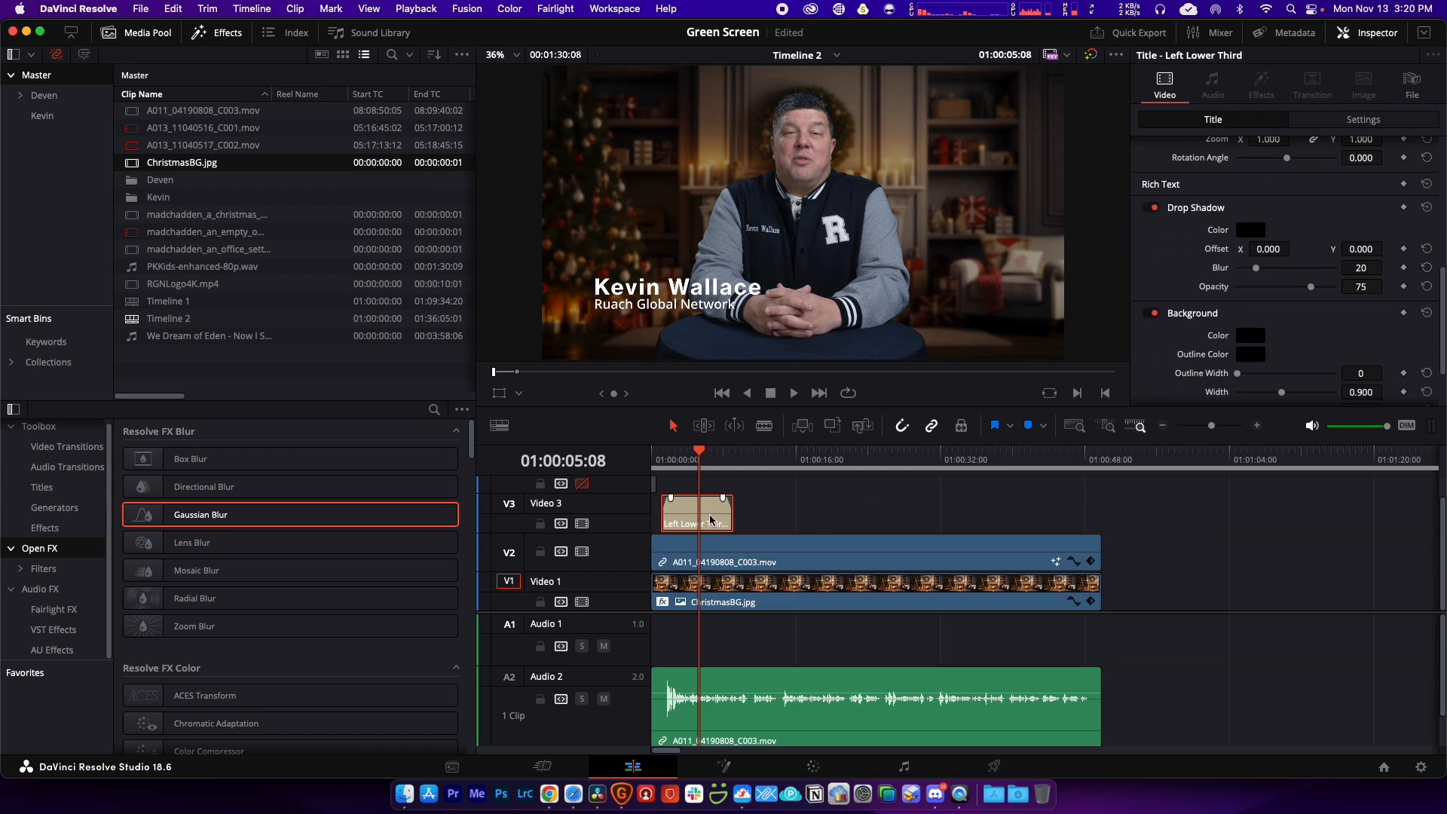
Step: Play the timeline from near the start to preview the updated lower third
drag(701, 459, 667, 466)
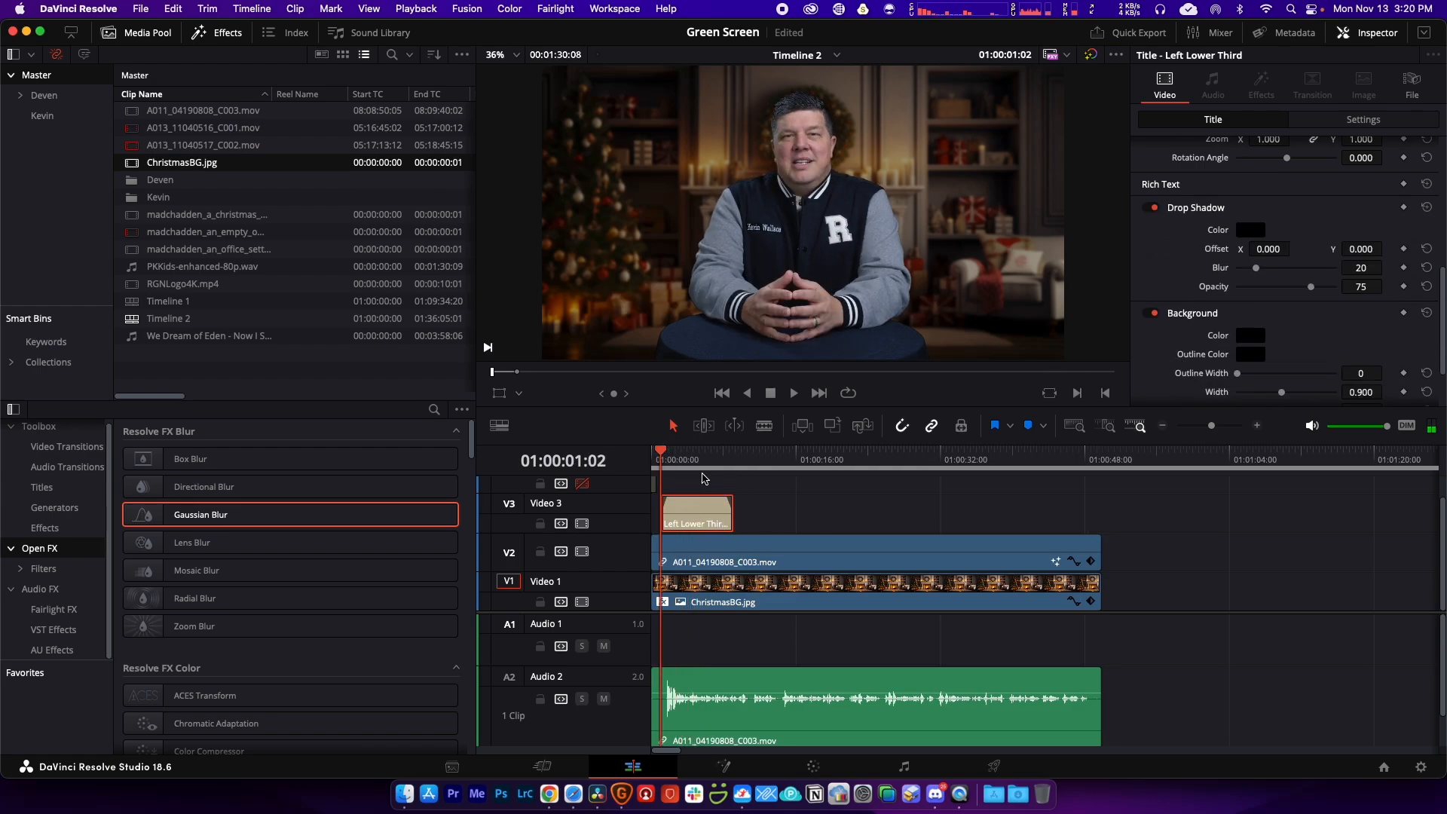
key(space)
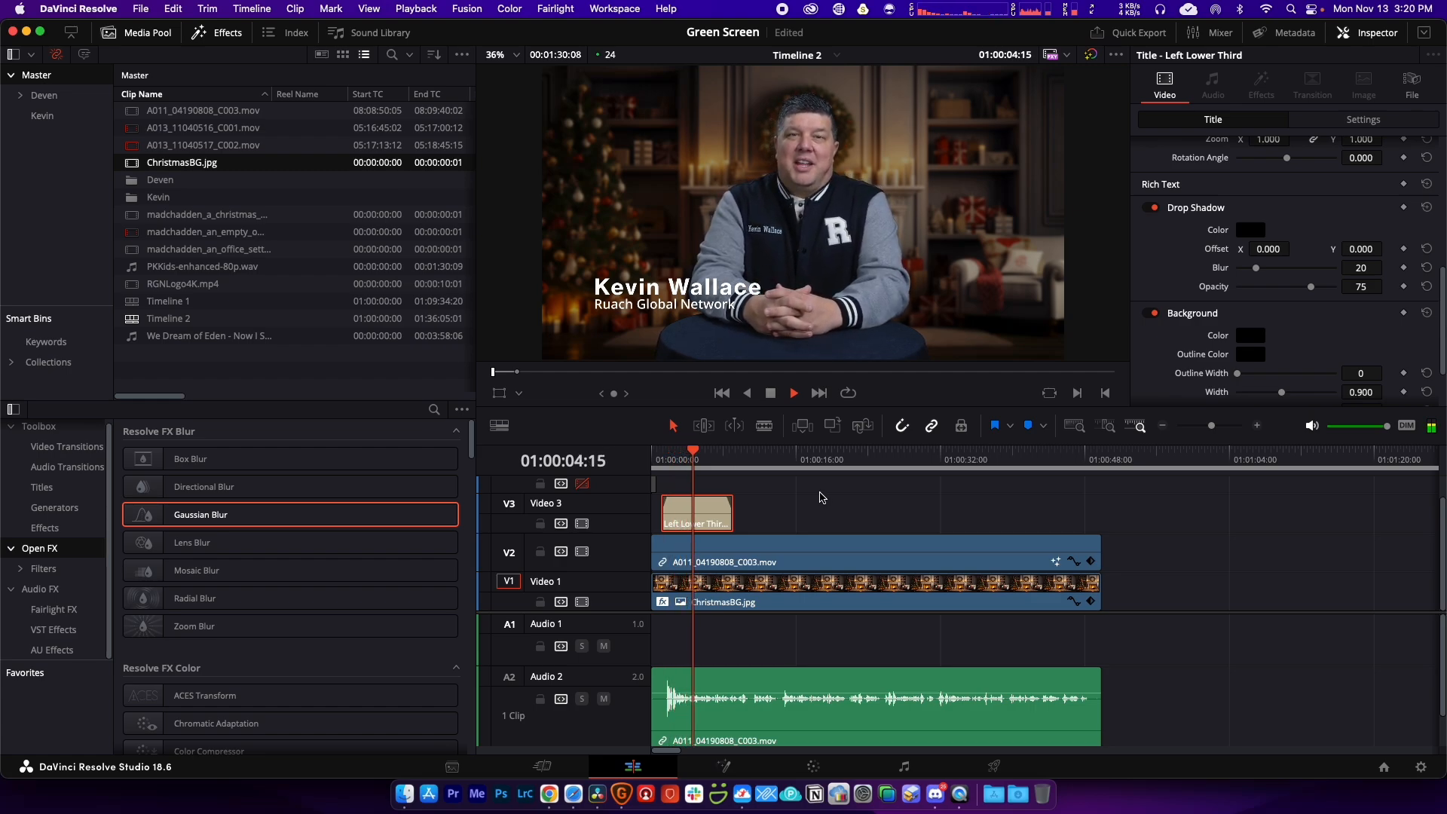
key(space)
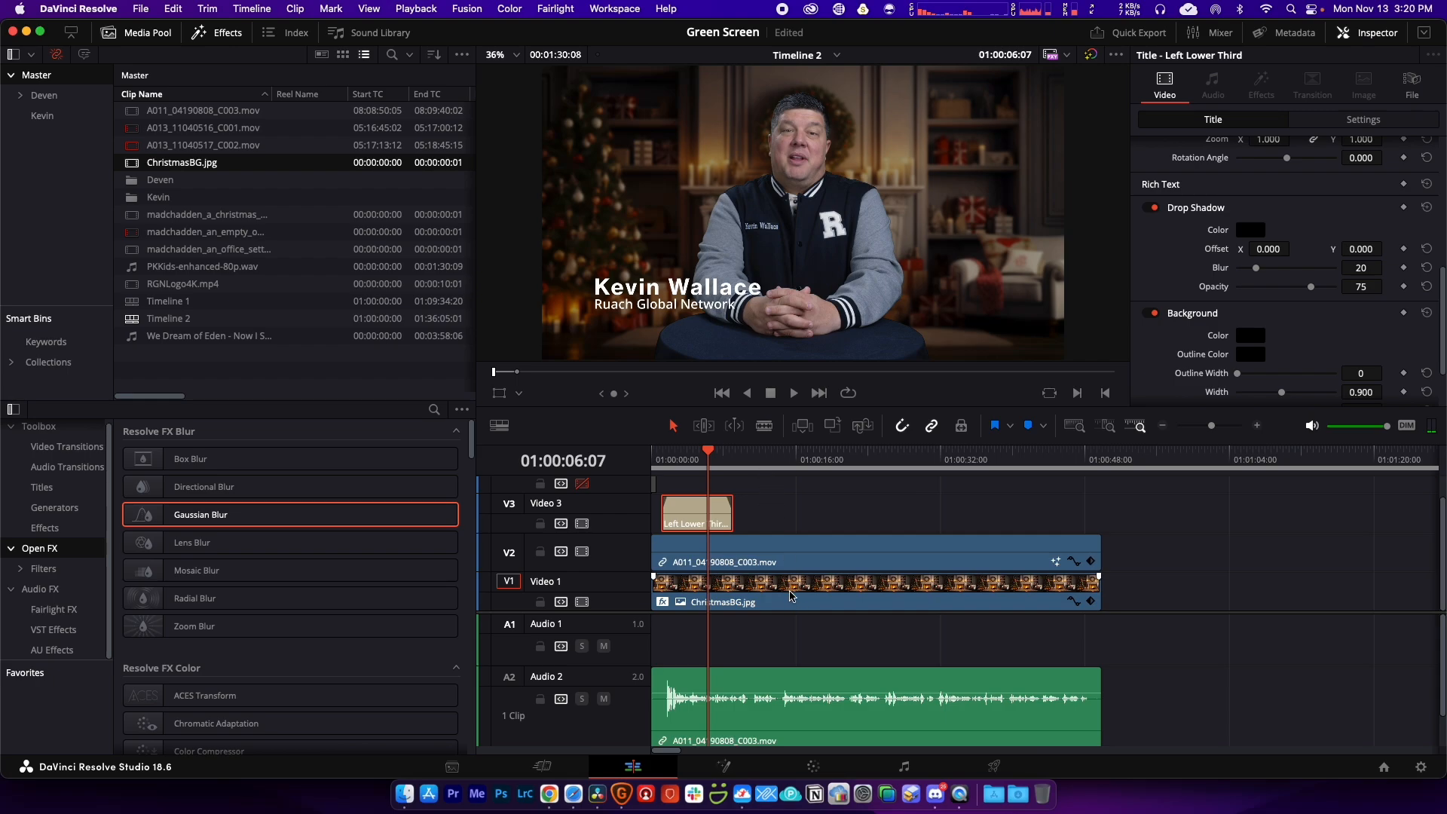
click(790, 557)
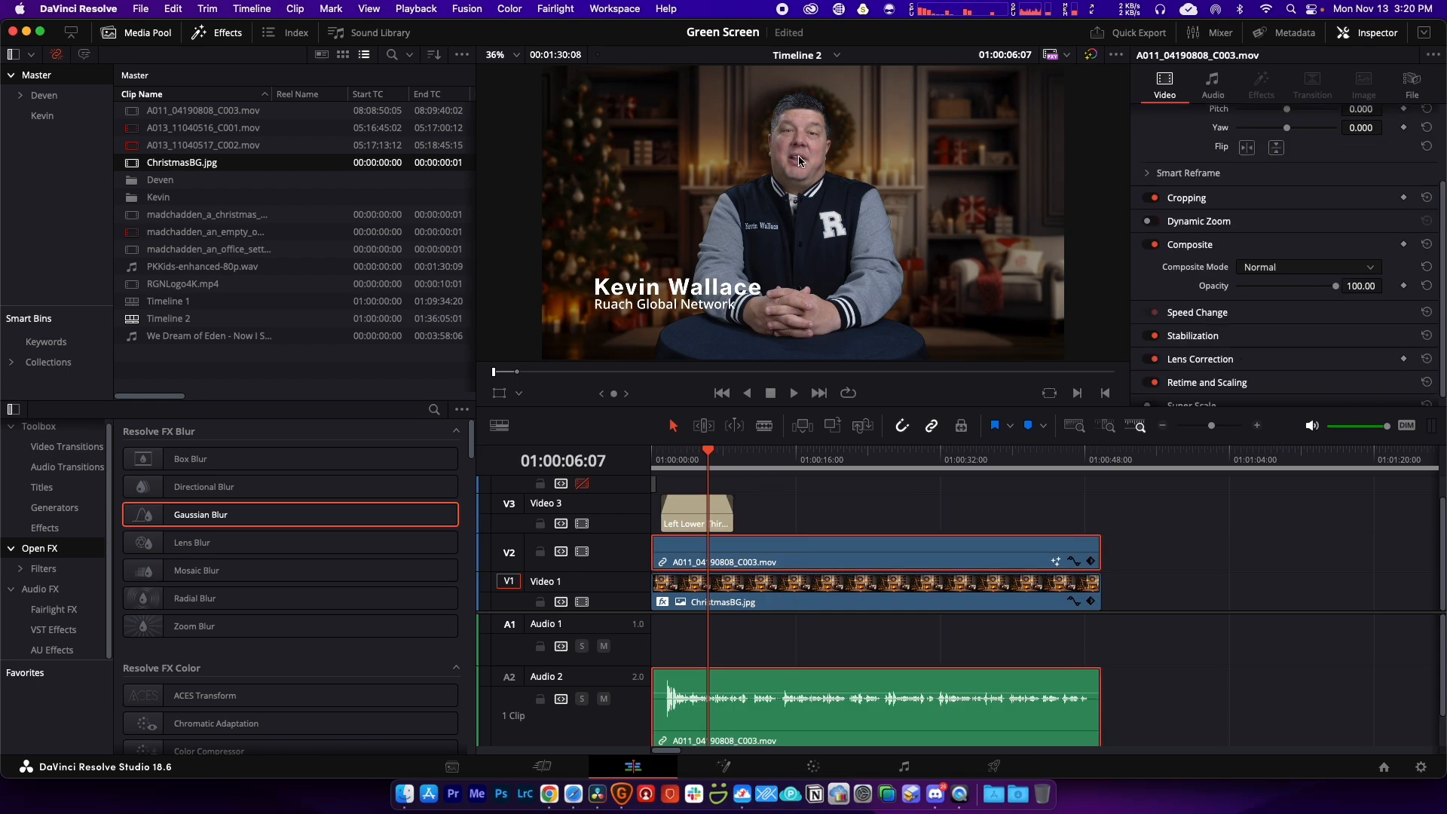
Step: On the Color page, nudge shadow, midtone and highlight balance and raise Temp to 390
click(824, 768)
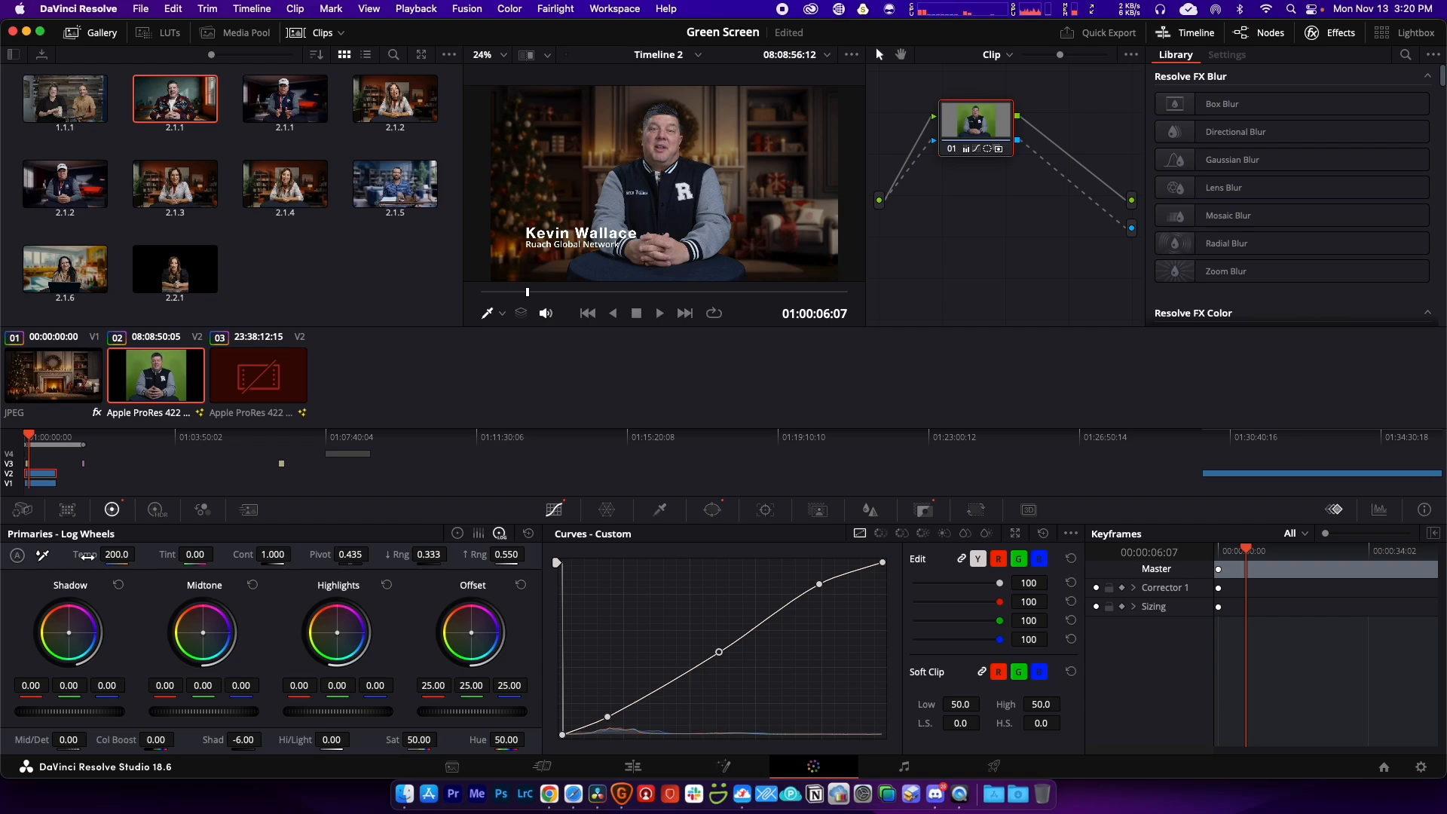
click(22, 509)
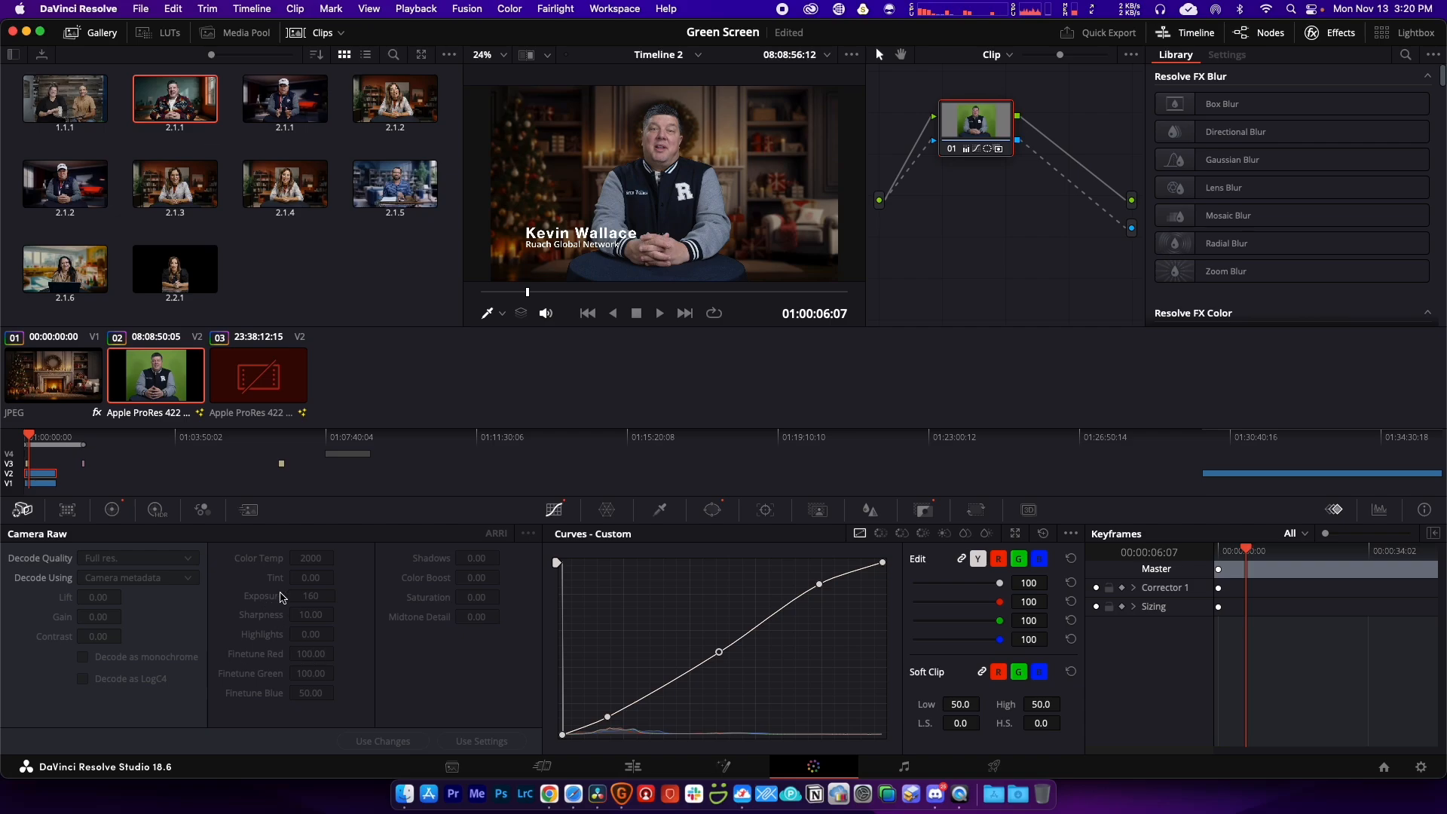
click(112, 510)
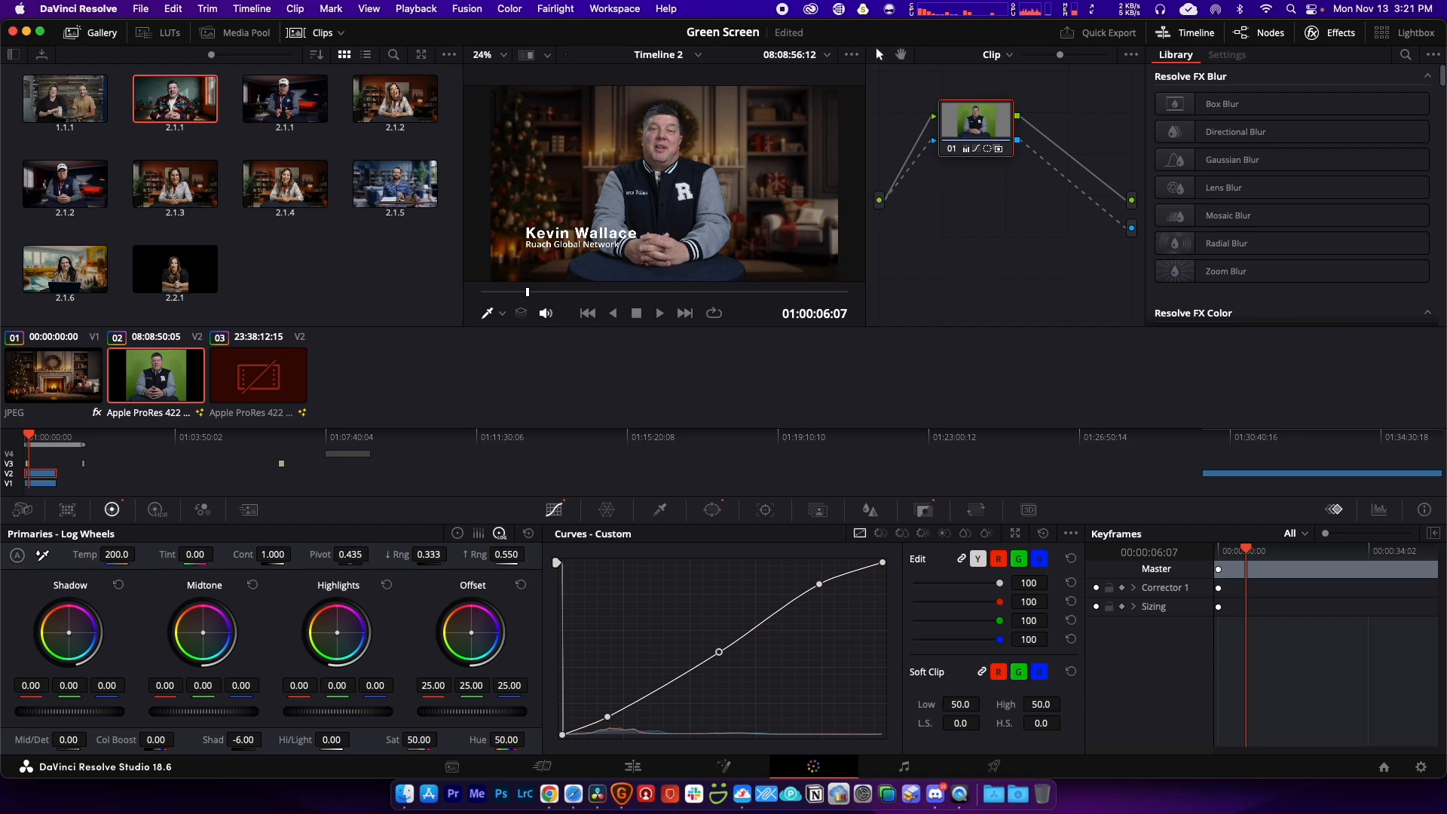
drag(202, 632, 178, 614)
drag(340, 637, 351, 638)
drag(72, 637, 58, 622)
scroll(647, 200, up, 4)
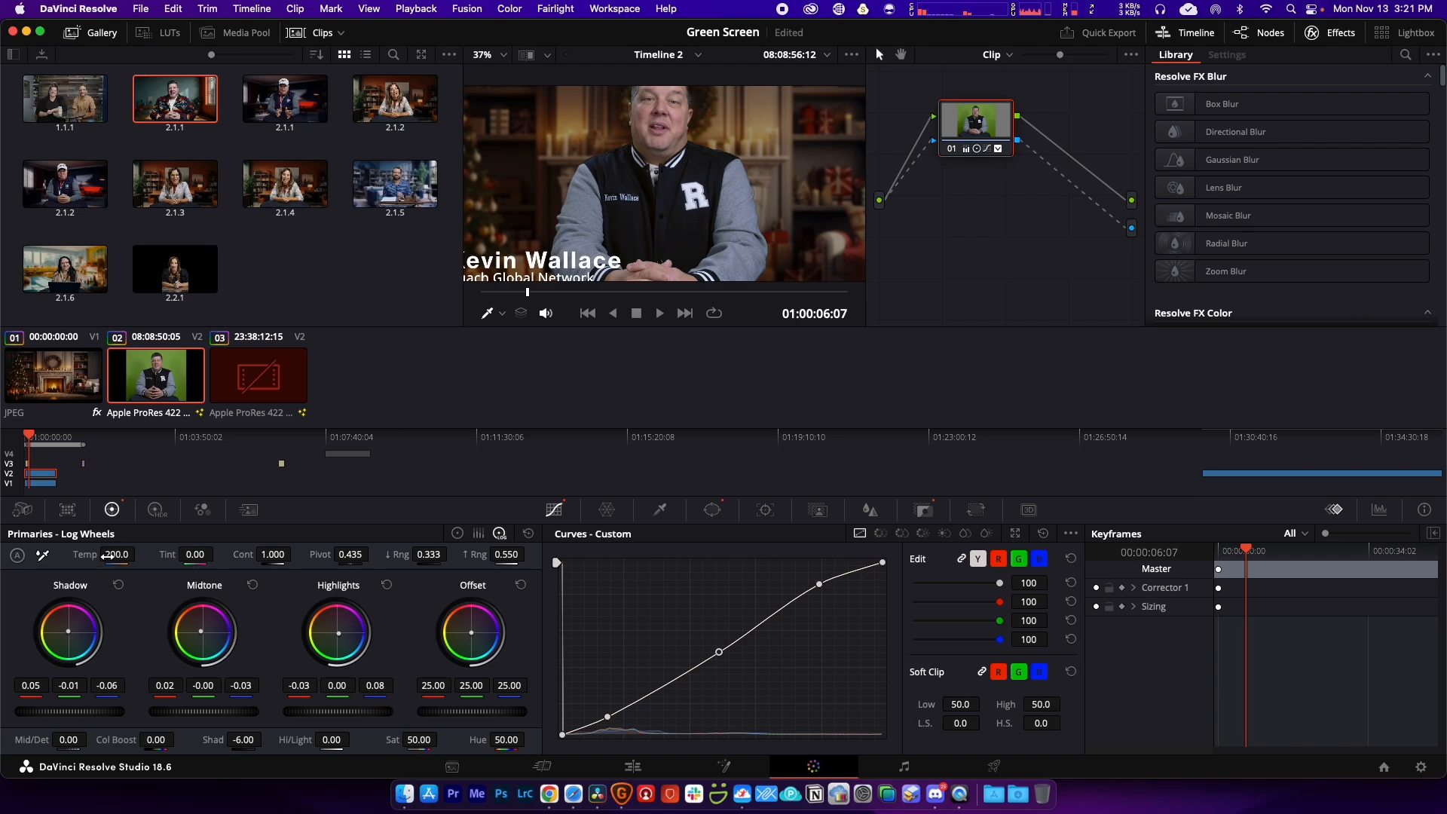
drag(107, 556, 123, 556)
Step: Reshape the upper, middle and lower points of the custom contrast curve
scroll(731, 144, down, 1)
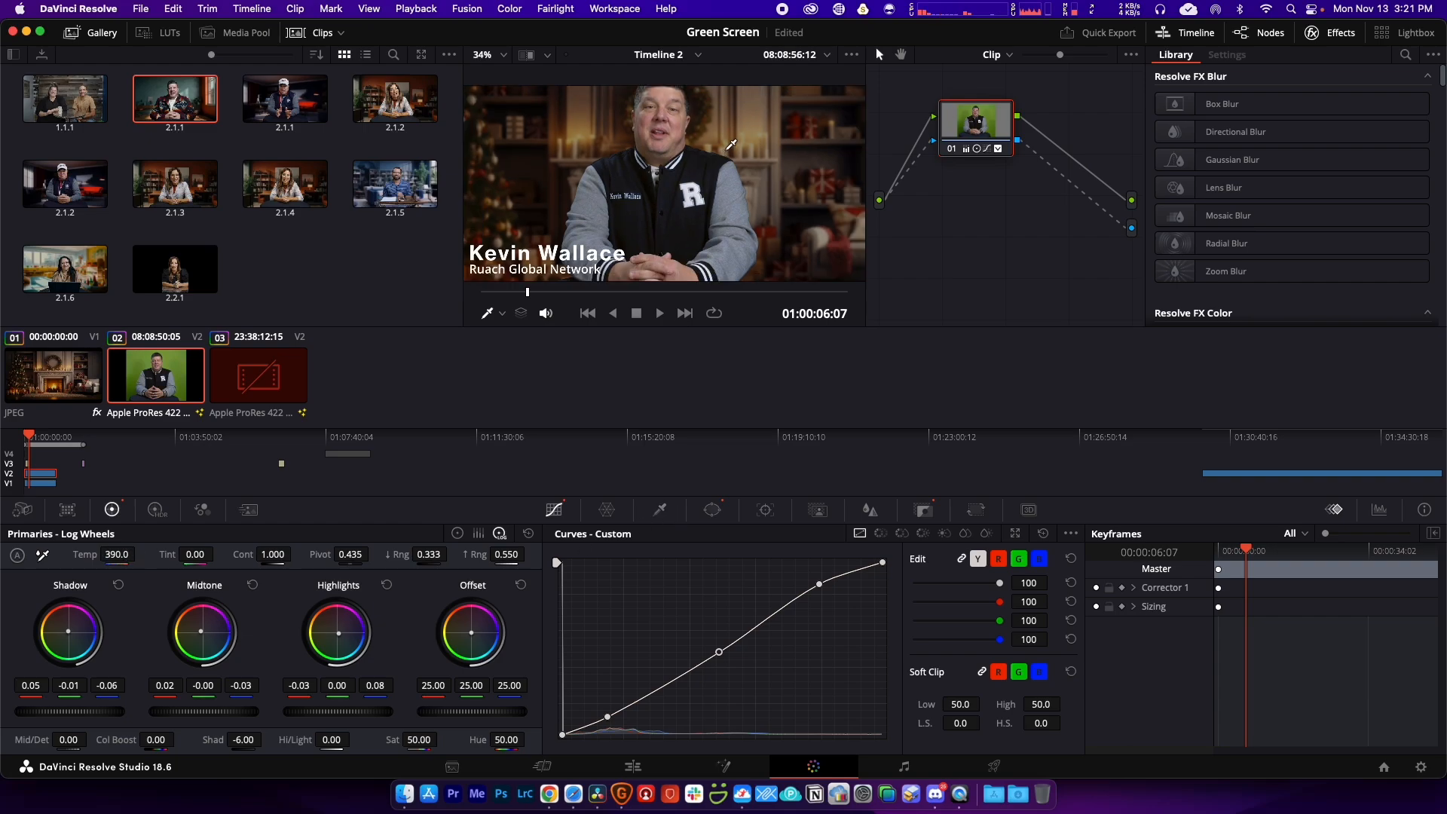
scroll(730, 144, down, 2)
drag(821, 585, 836, 578)
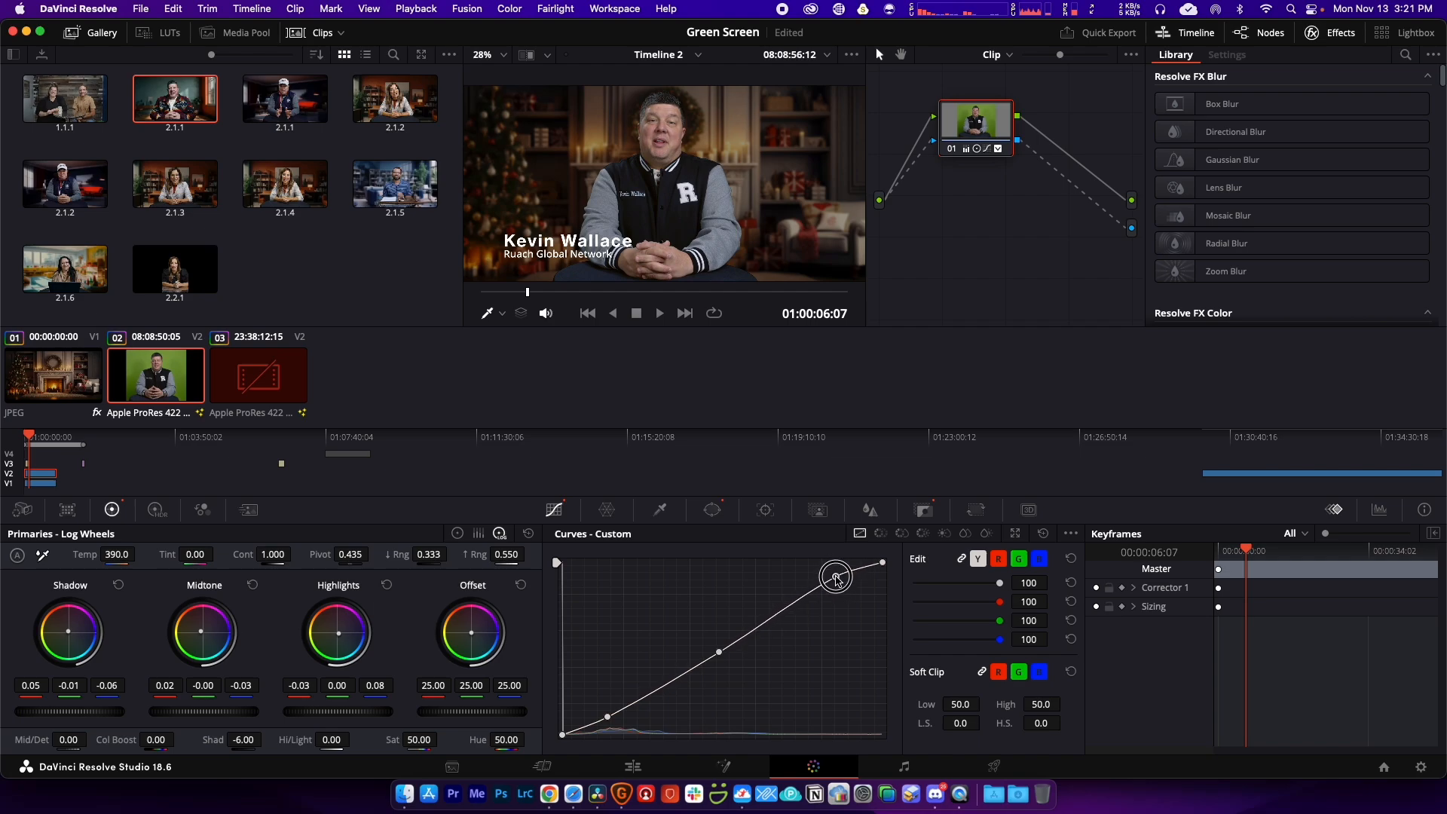
drag(721, 656, 731, 652)
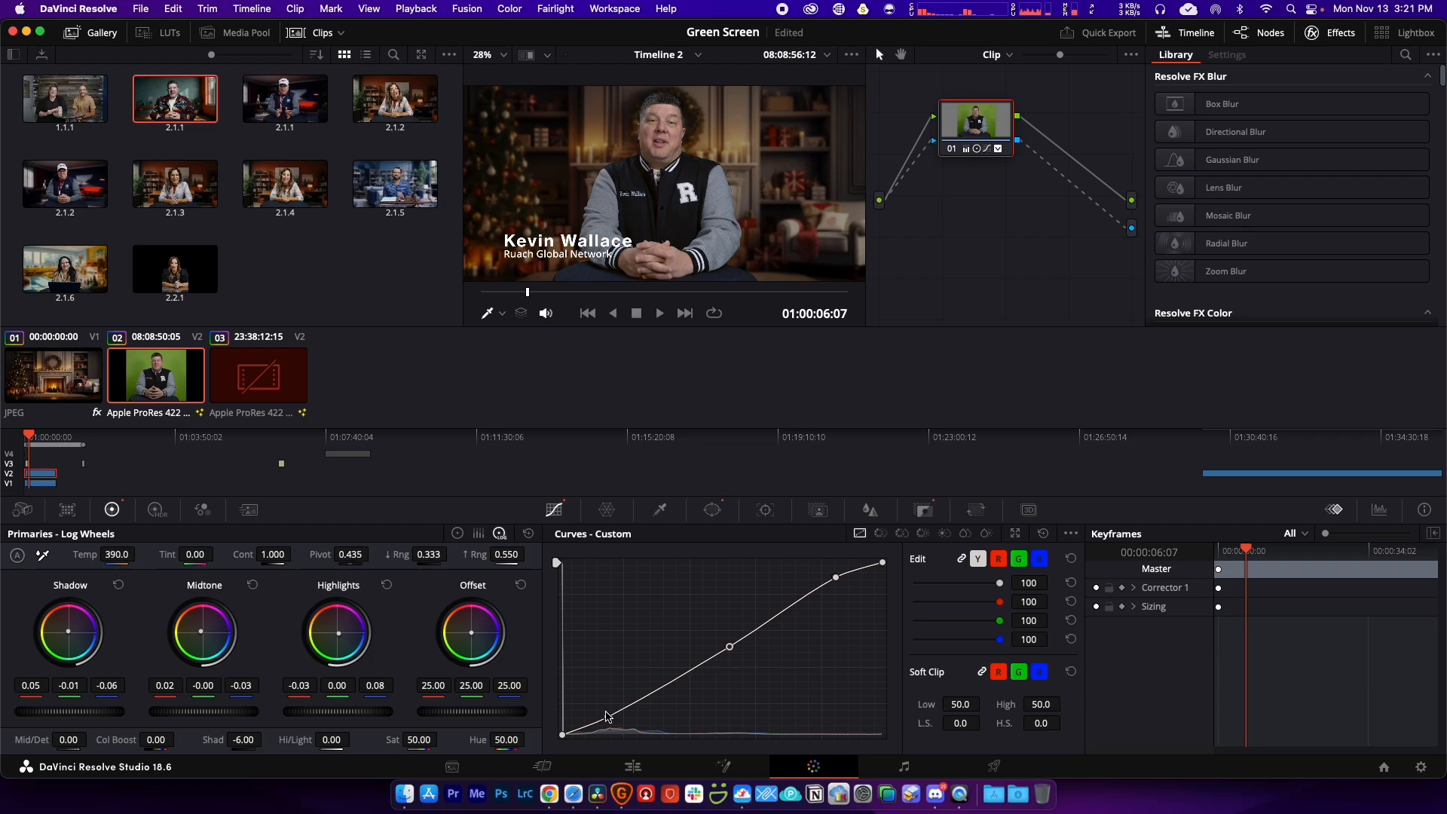
drag(608, 717, 618, 716)
Step: Back on the Edit page, play the timeline to review the colour grade
click(648, 770)
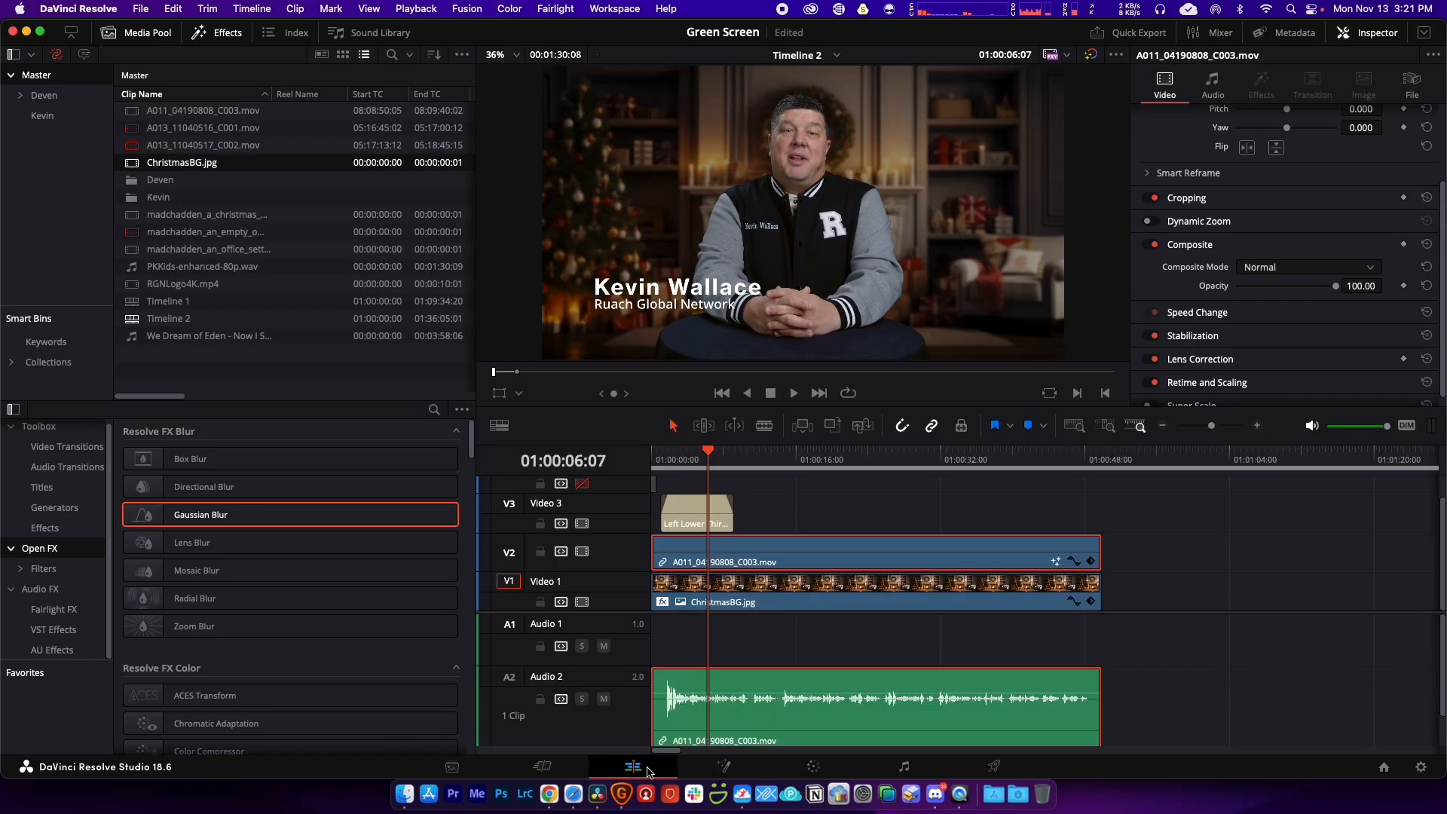
key(space)
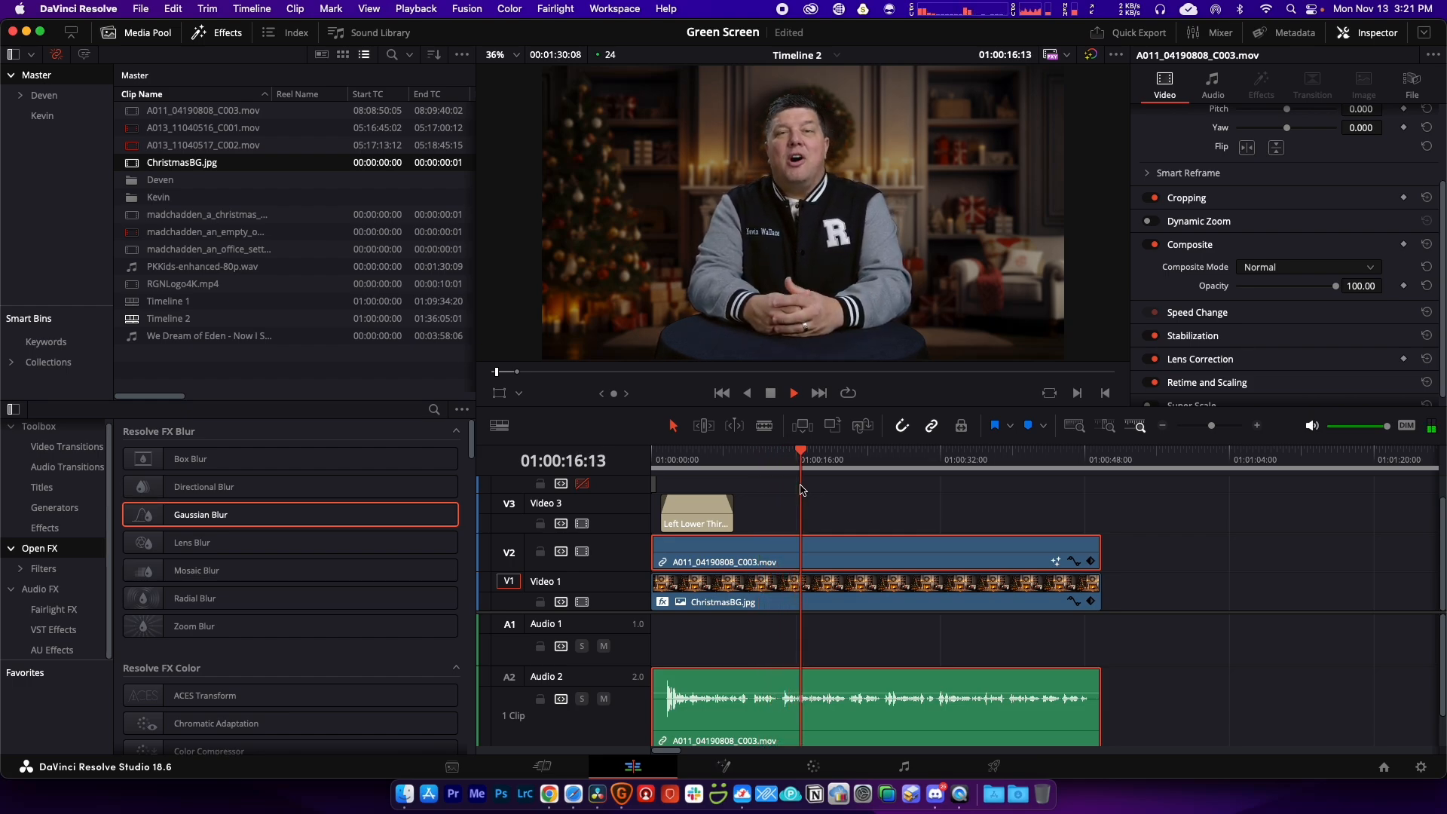
key(space)
click(903, 505)
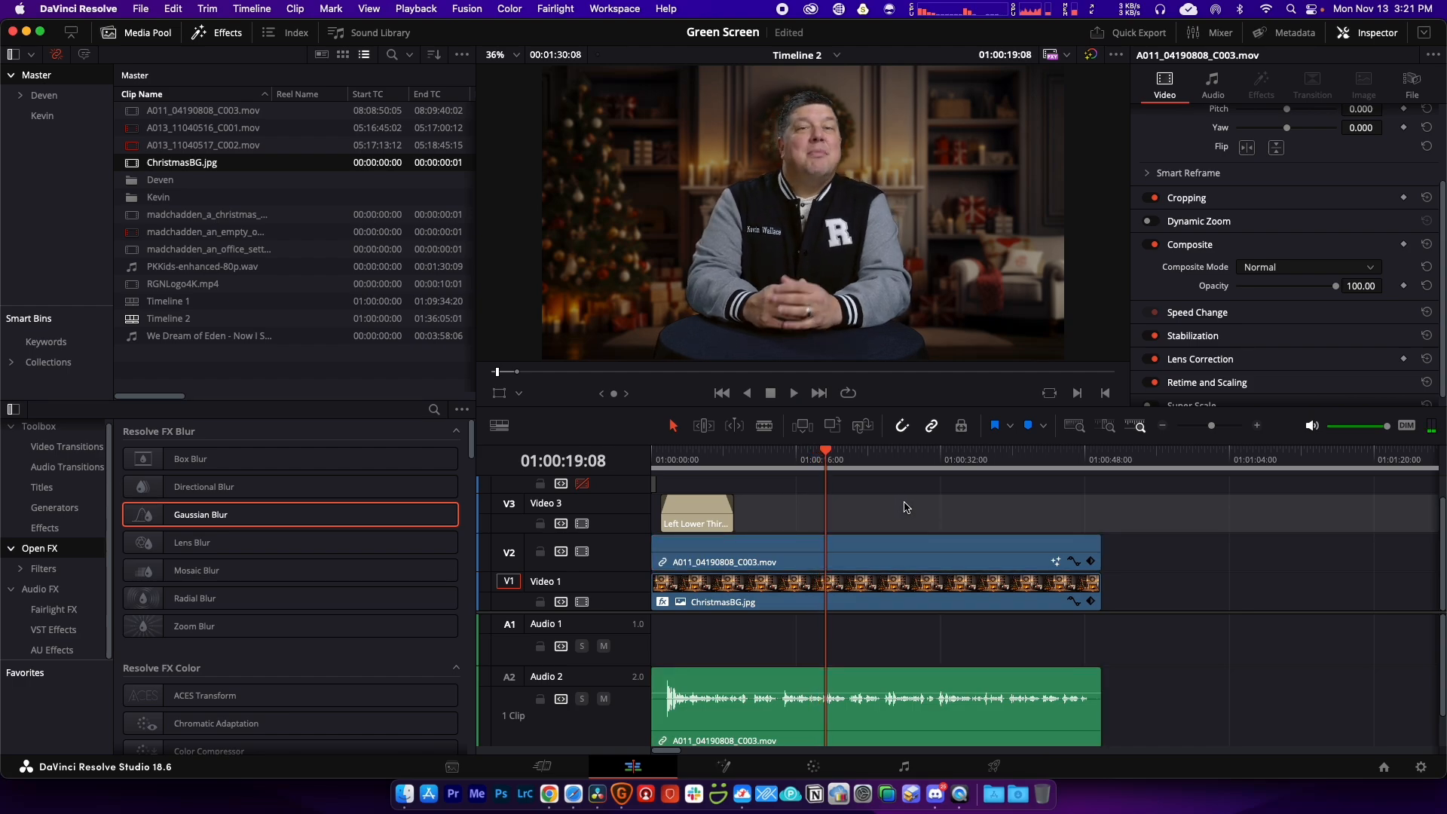
click(776, 691)
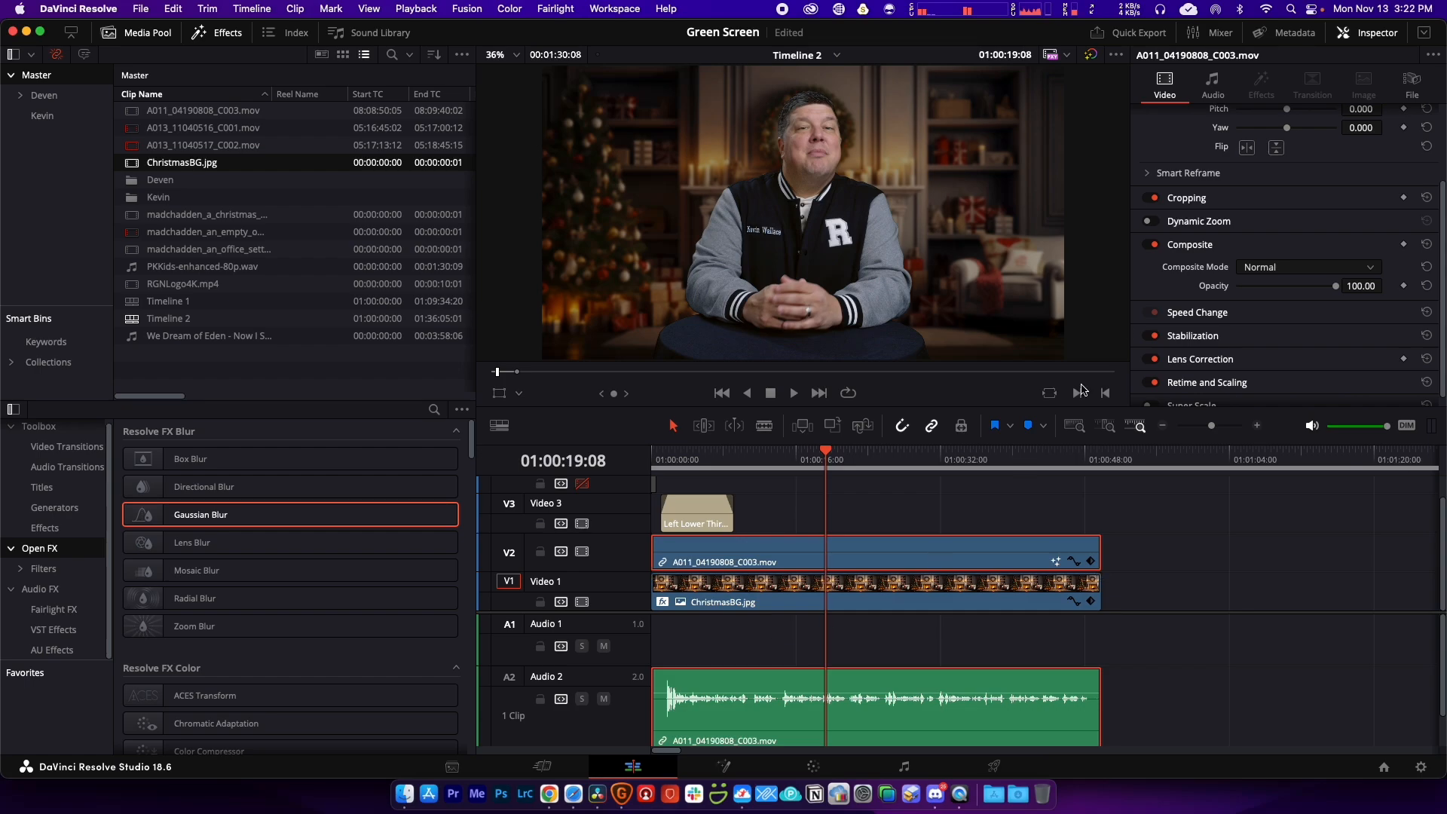
Step: Collapse the Composite settings, park the playhead past the clips' end and open Deliver
click(1194, 245)
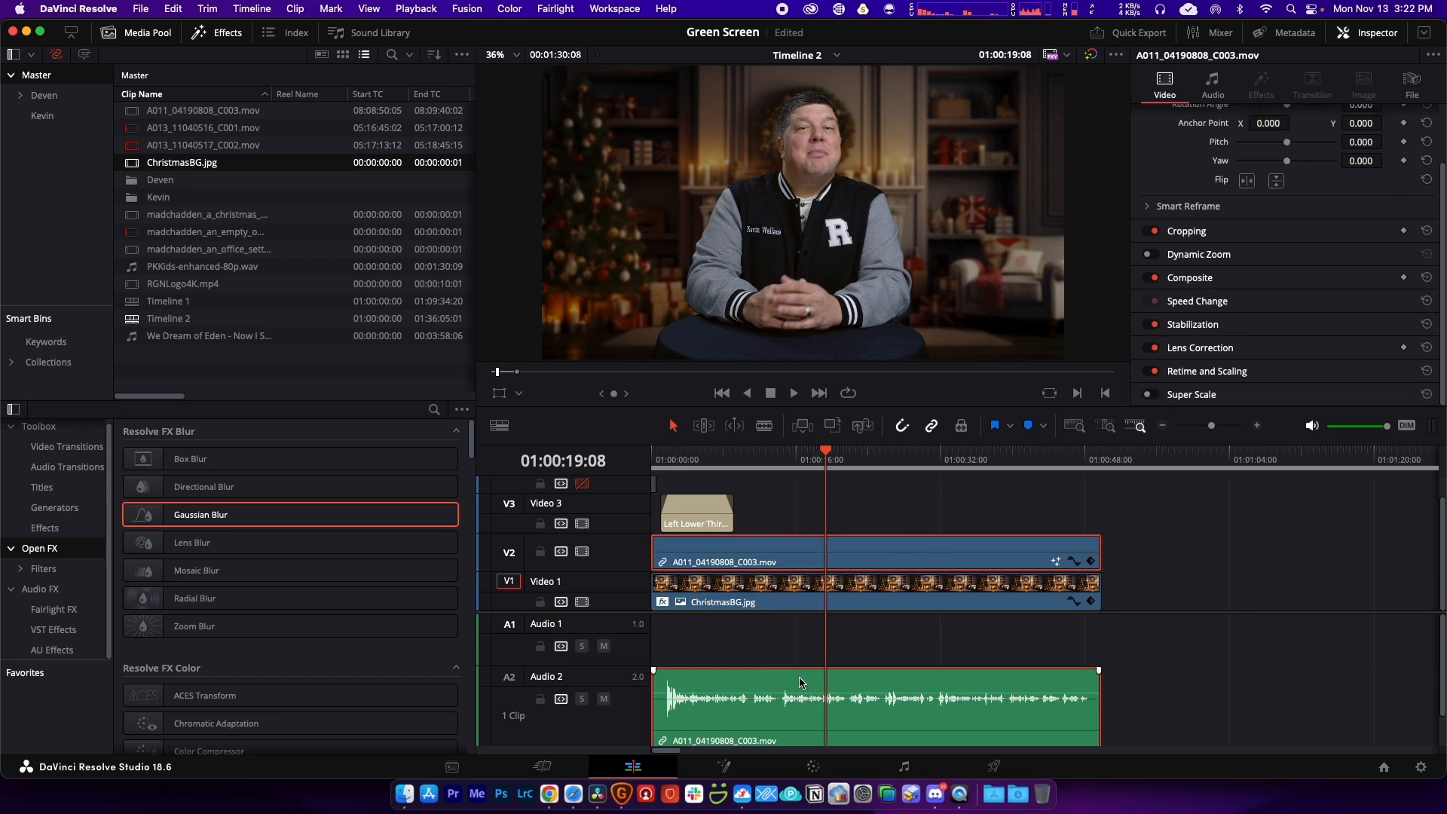
click(670, 459)
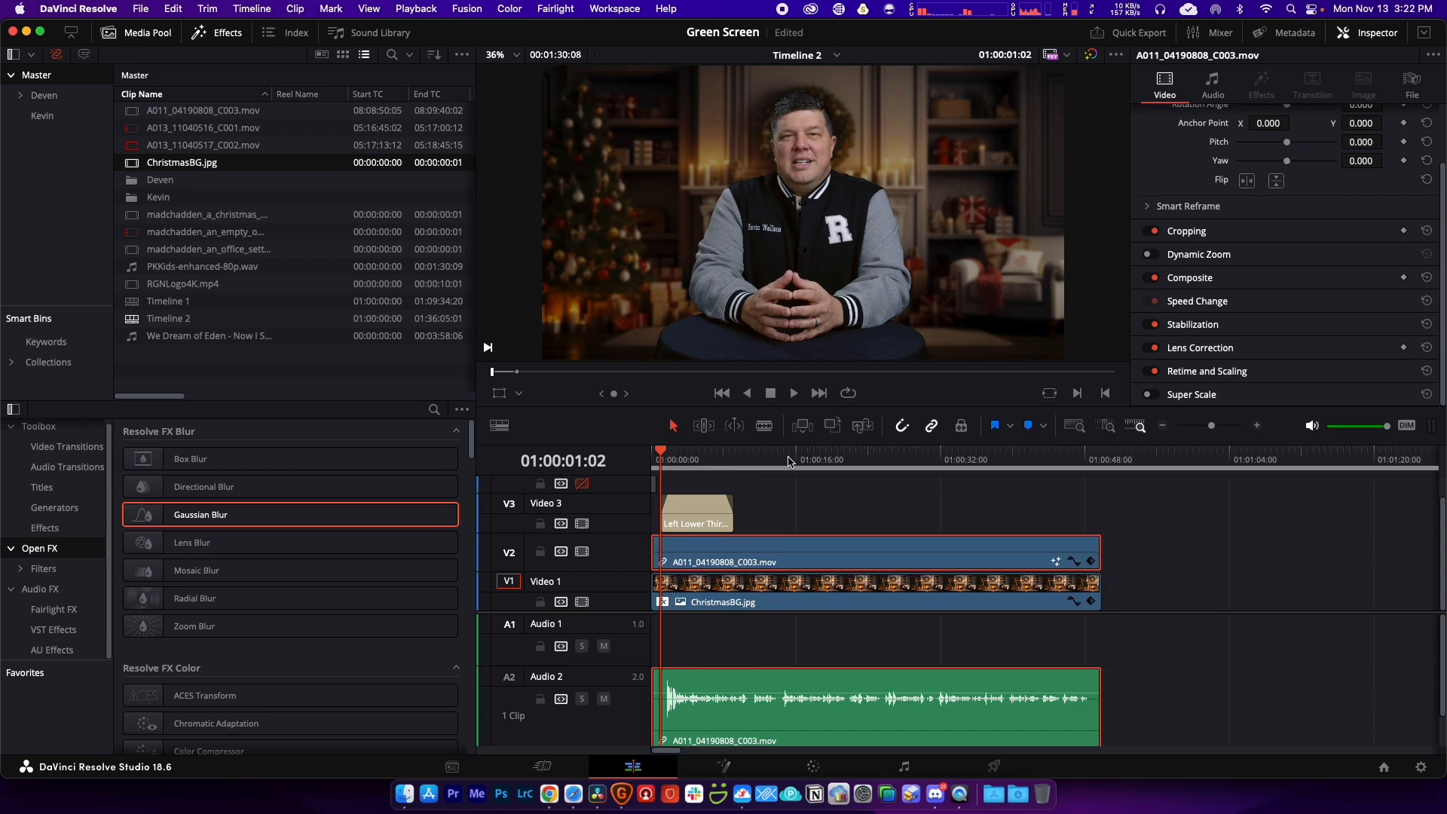
drag(1135, 461, 1103, 462)
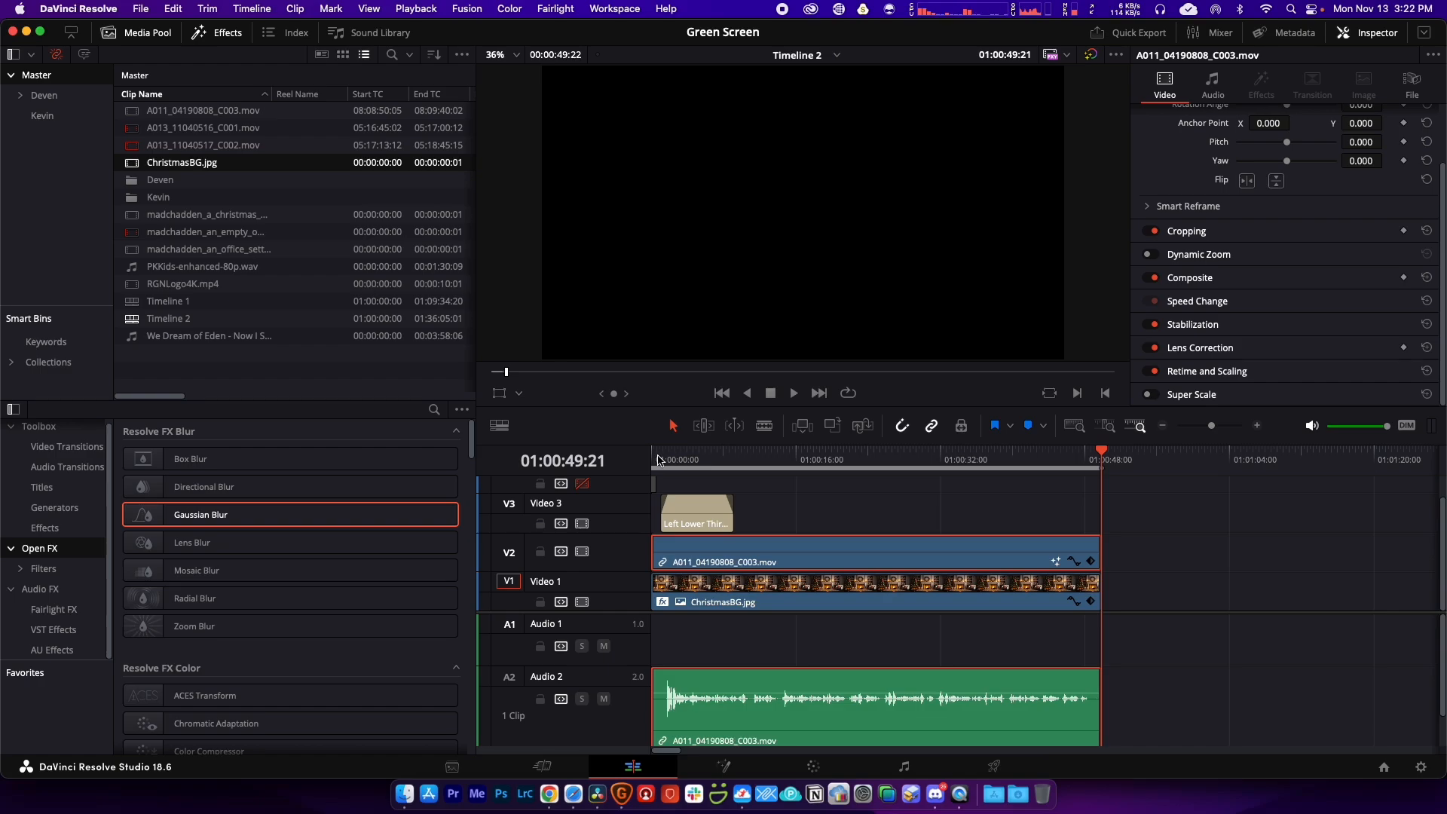
click(994, 766)
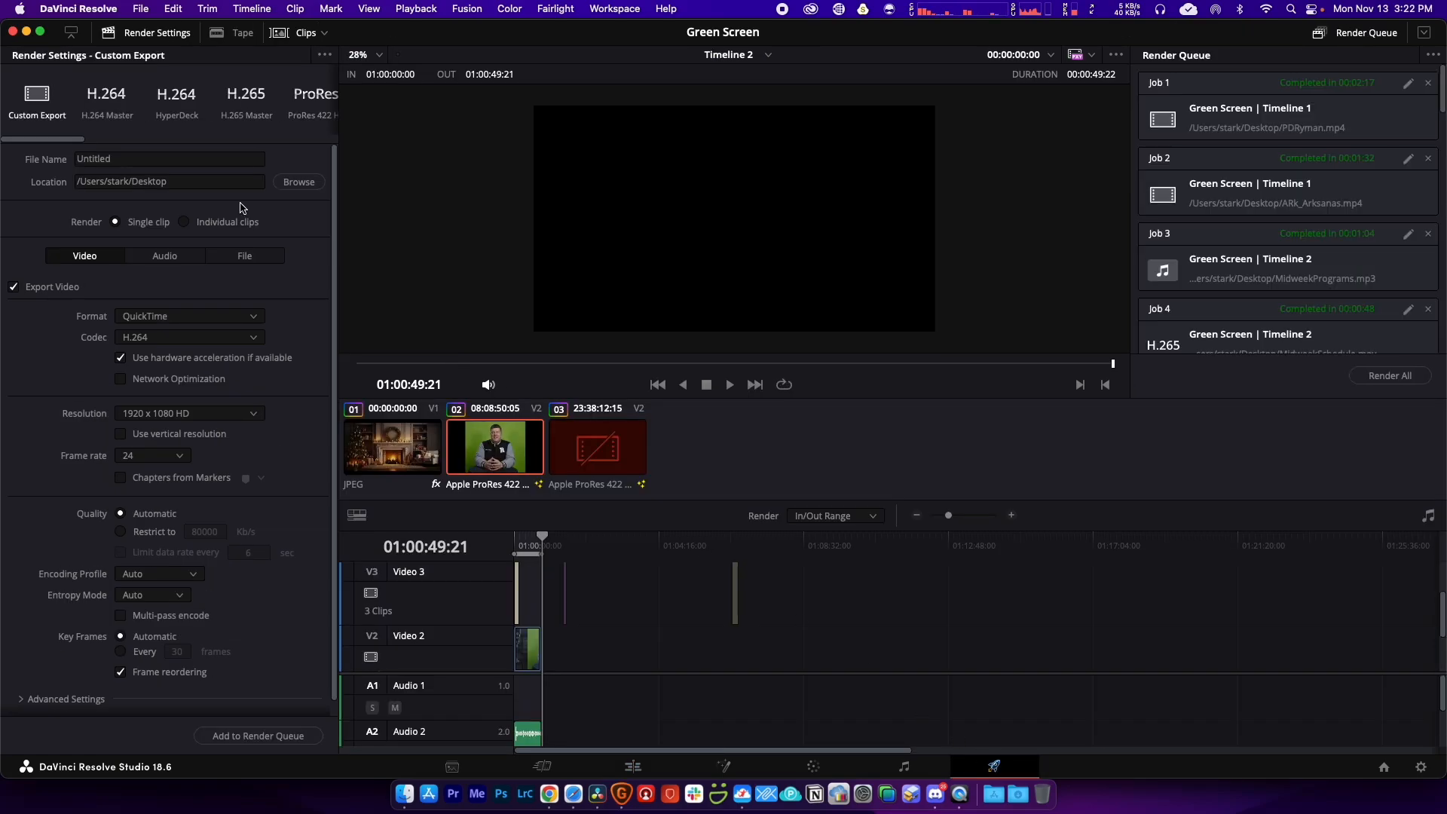
Step: Choose the Audio Only preset and name the file ChristmasGreetingDraft
drag(64, 140, 307, 138)
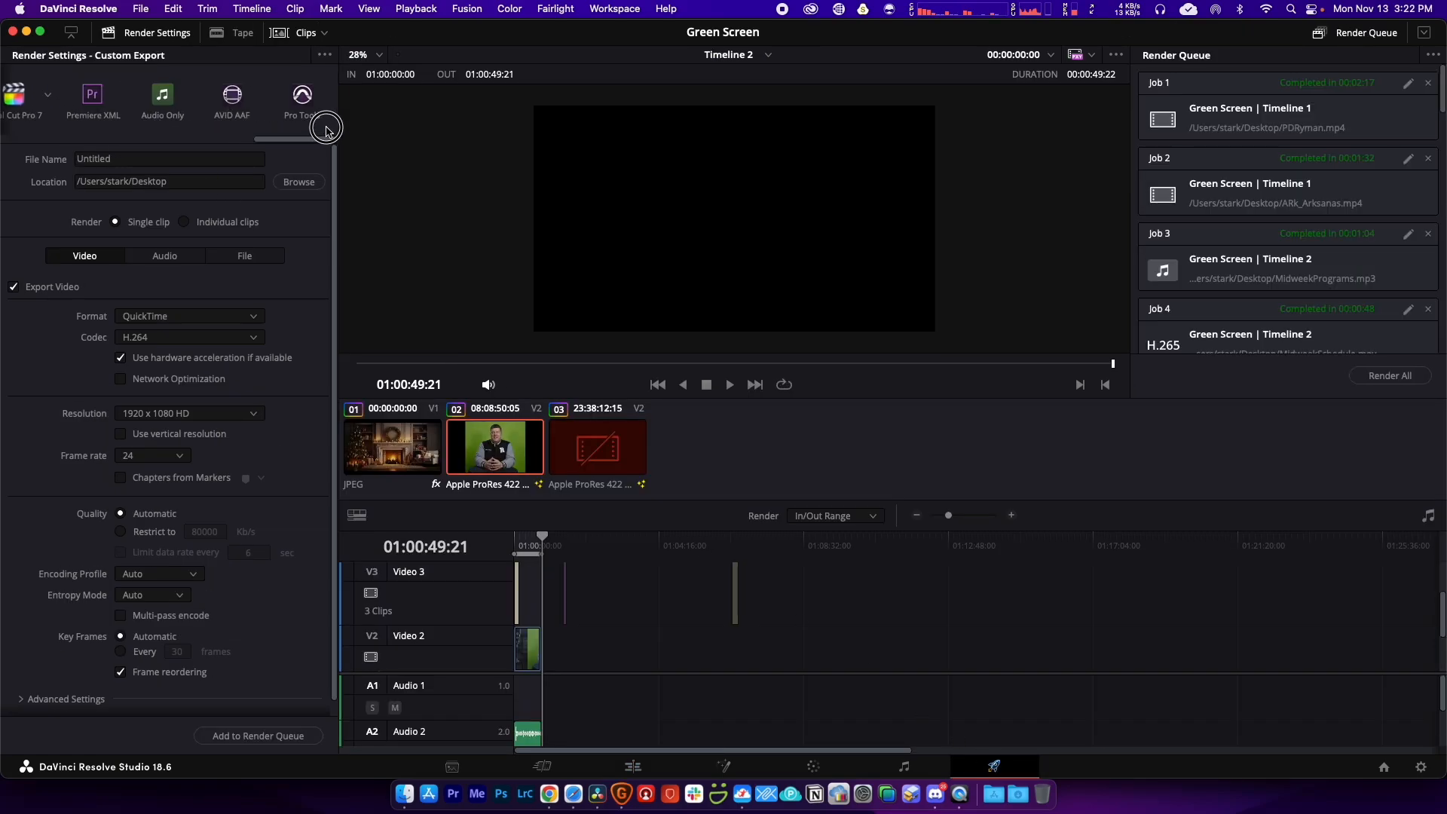
click(178, 104)
click(132, 159)
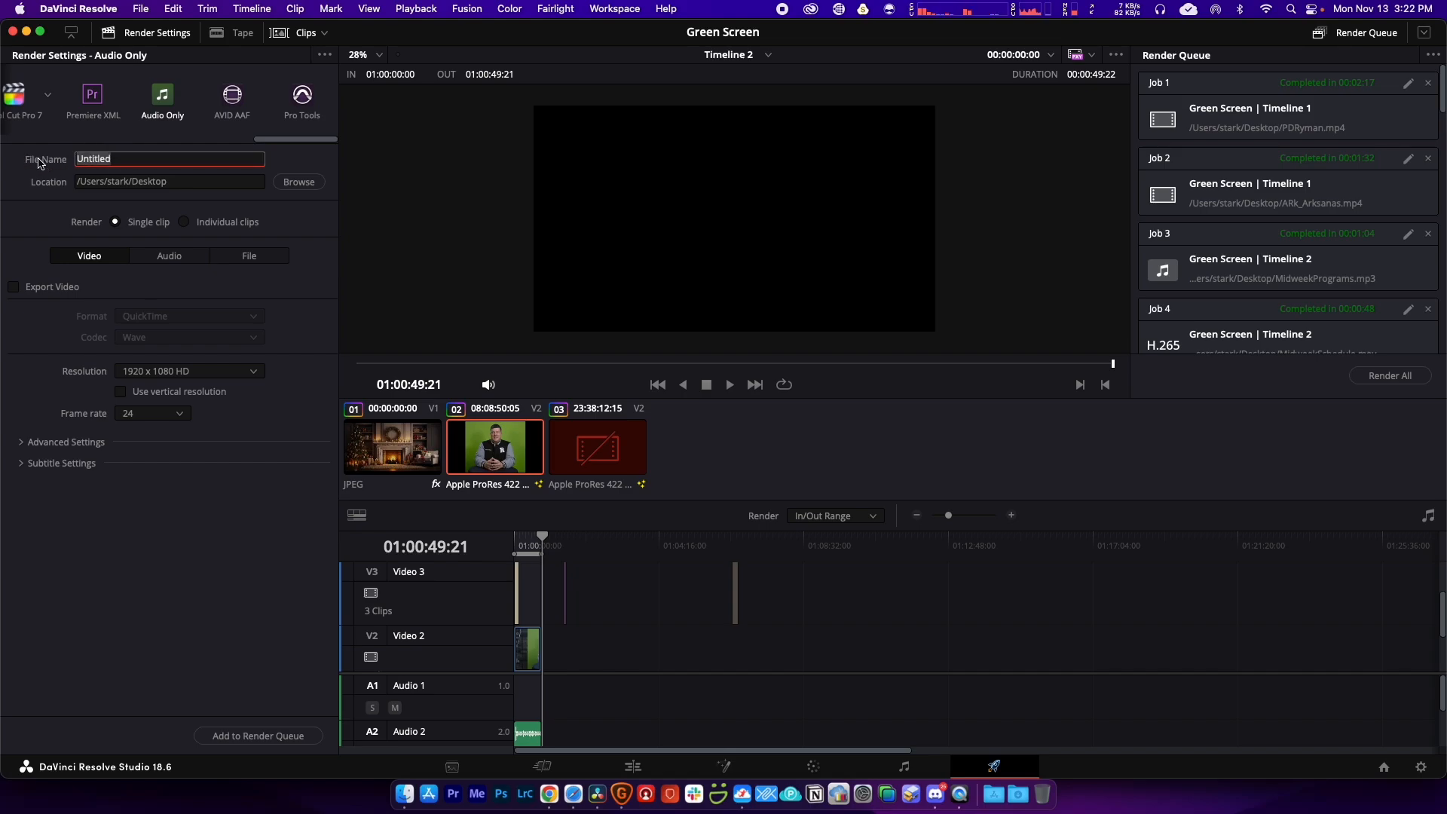
text(ChristmasGreetingDraft)
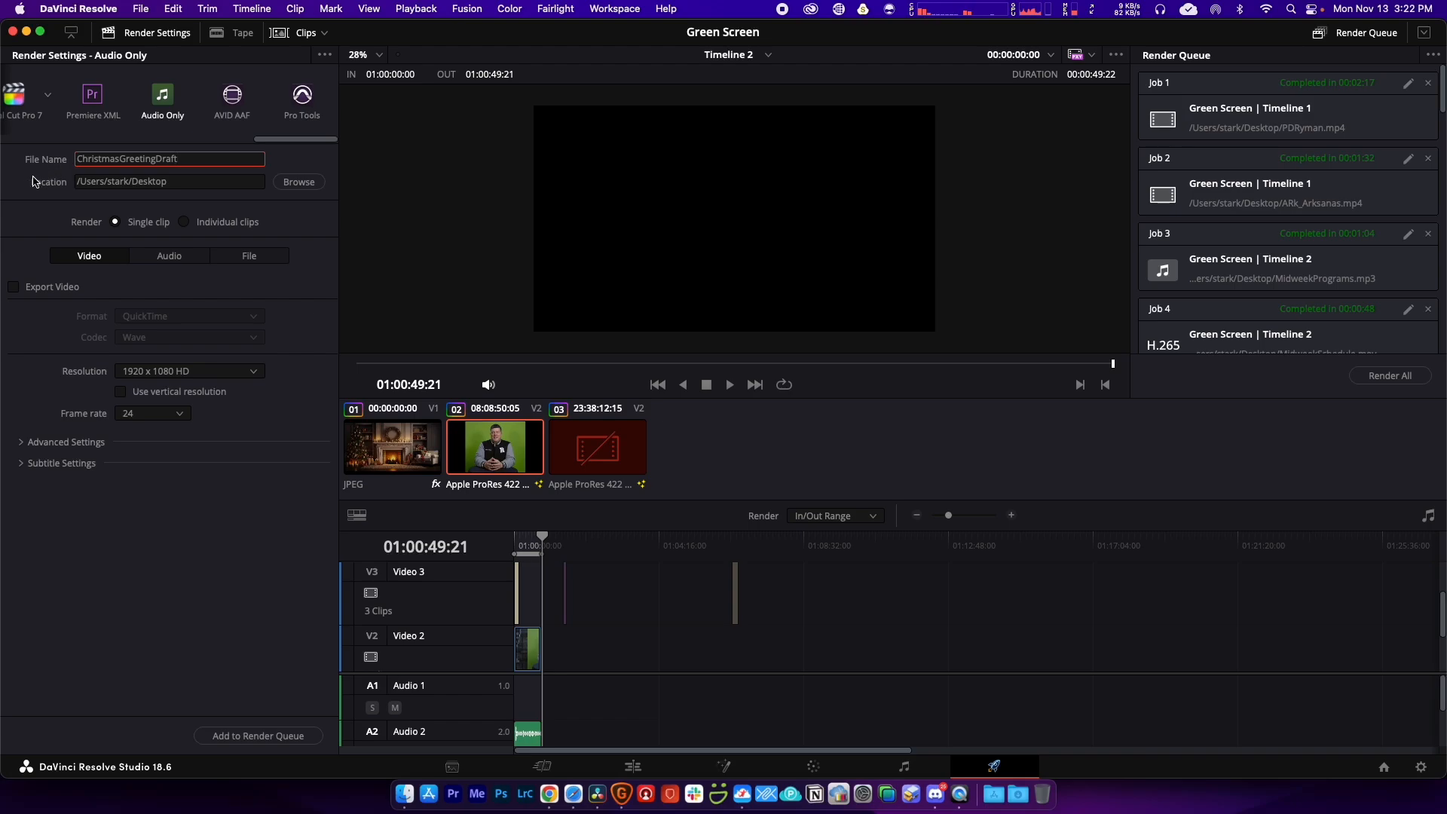
key(Return)
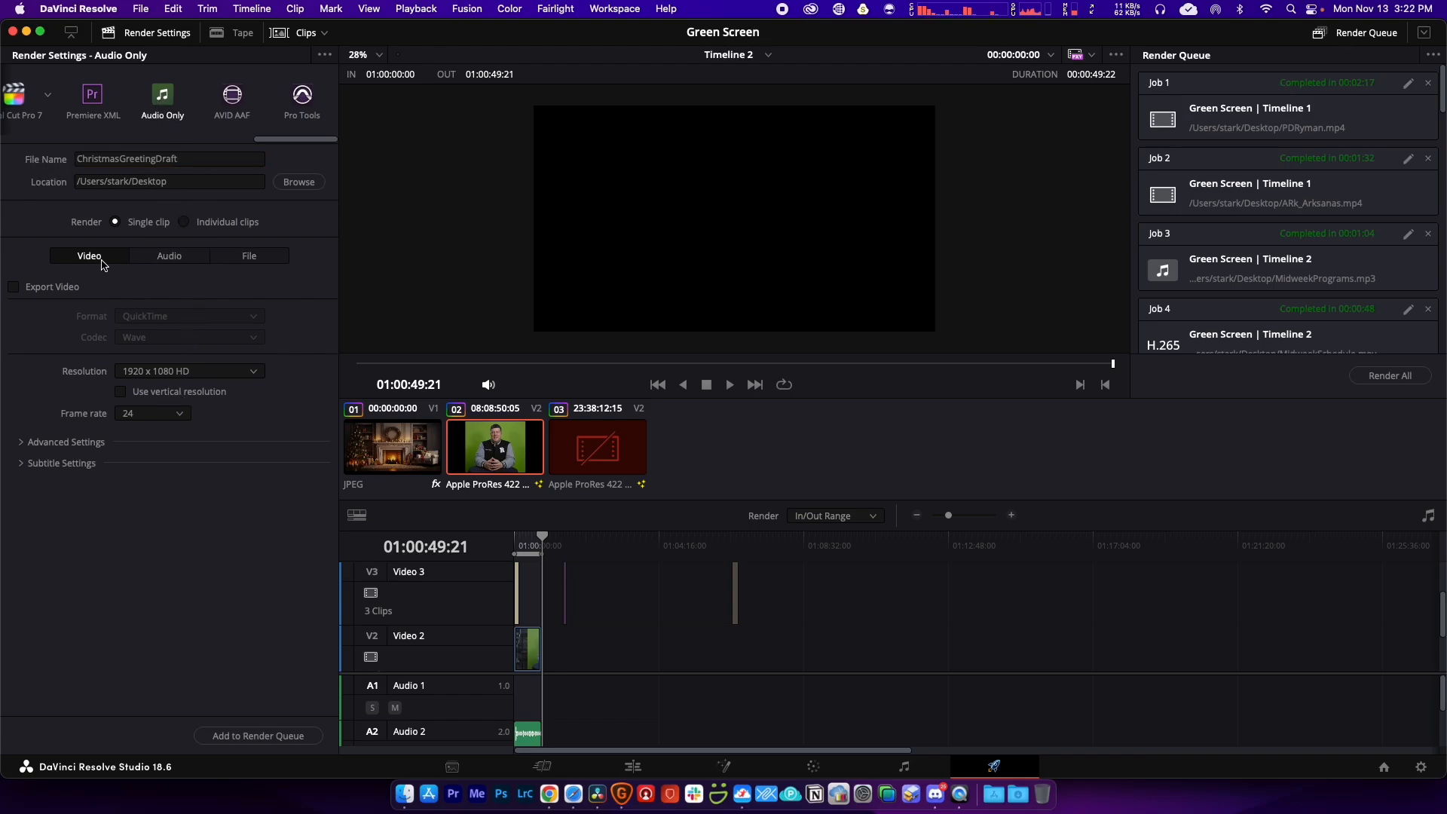
Step: Set the audio format to MP3, add the job to the render queue and render it
click(174, 260)
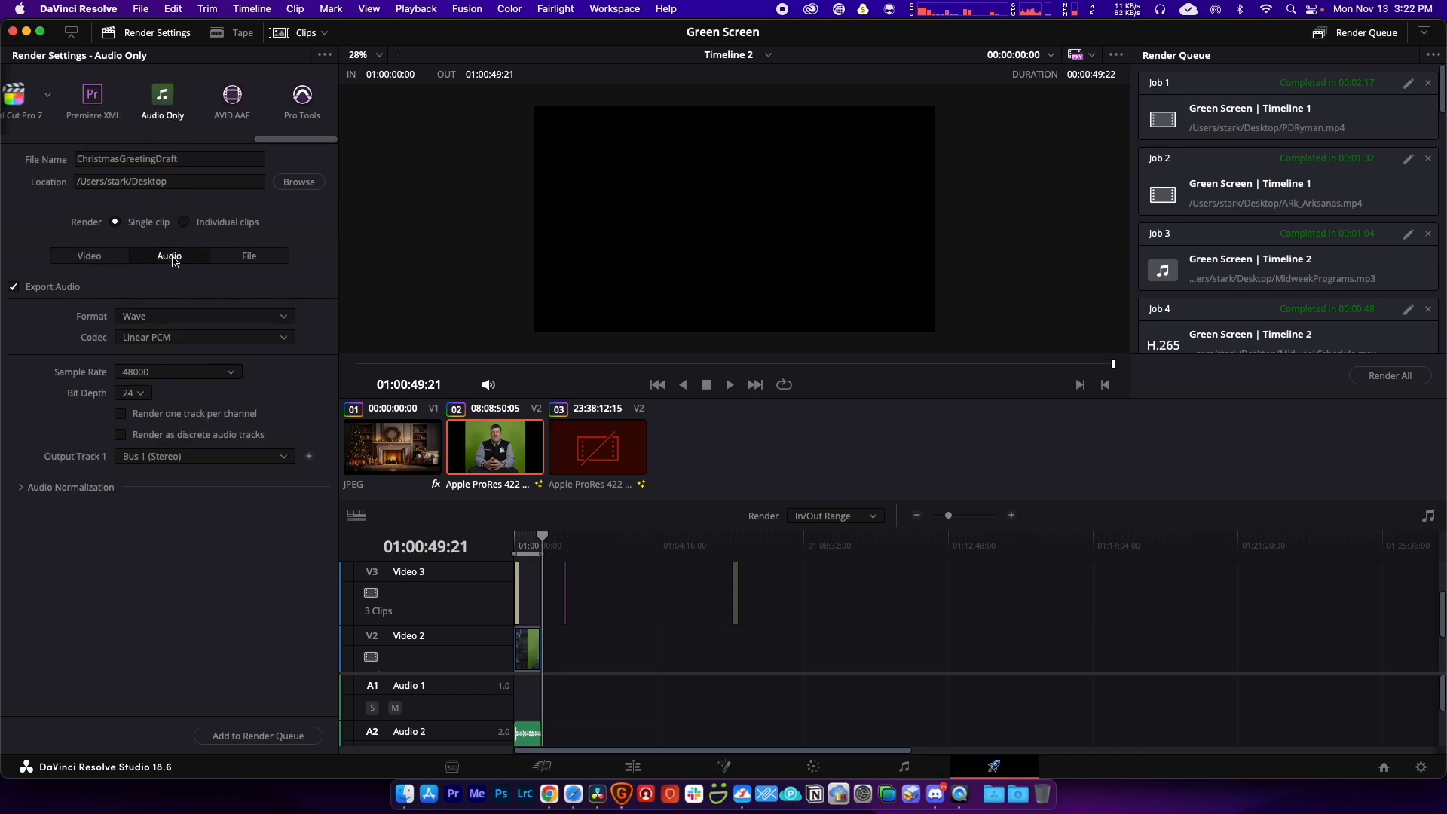
click(153, 321)
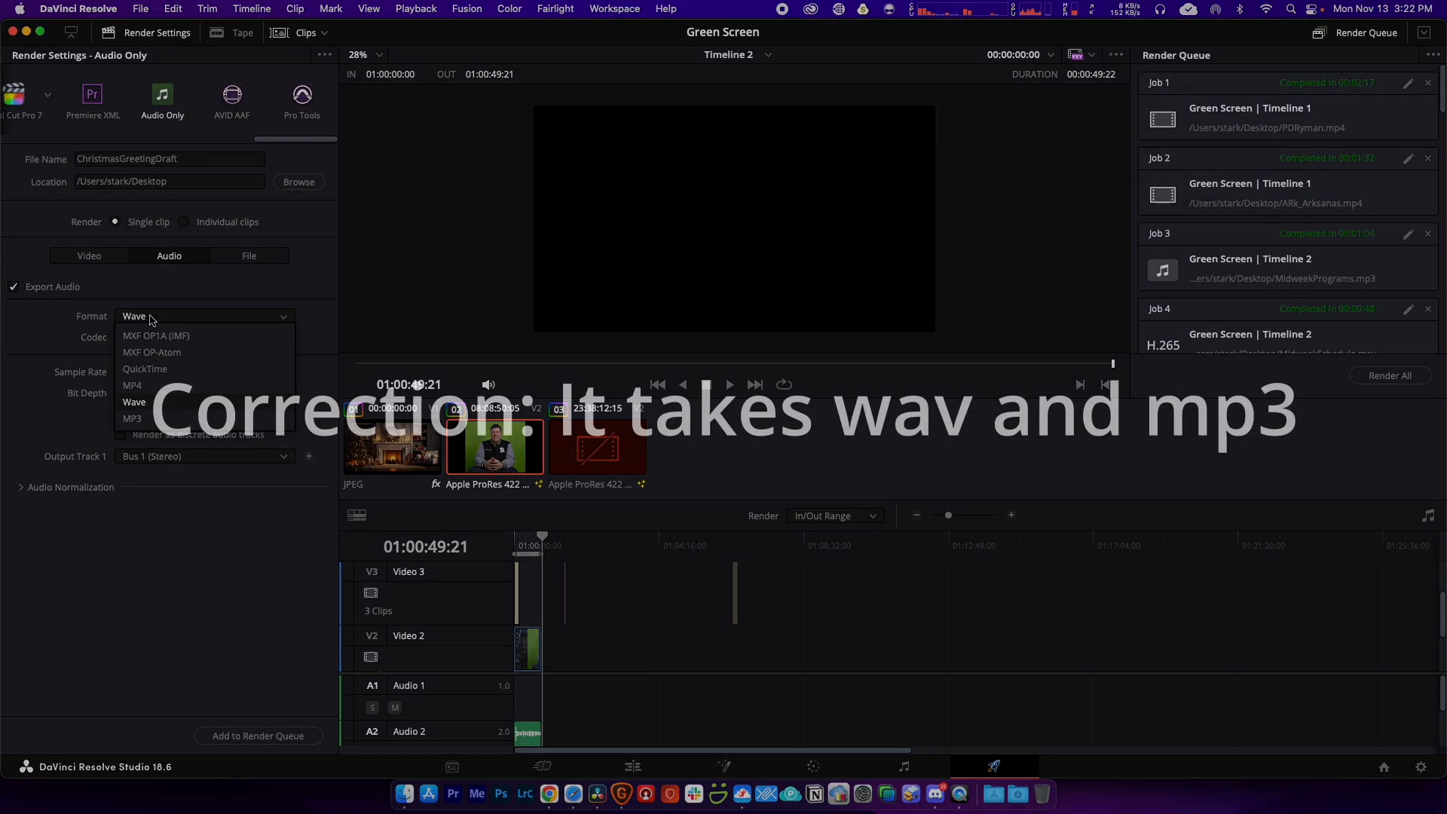
click(142, 425)
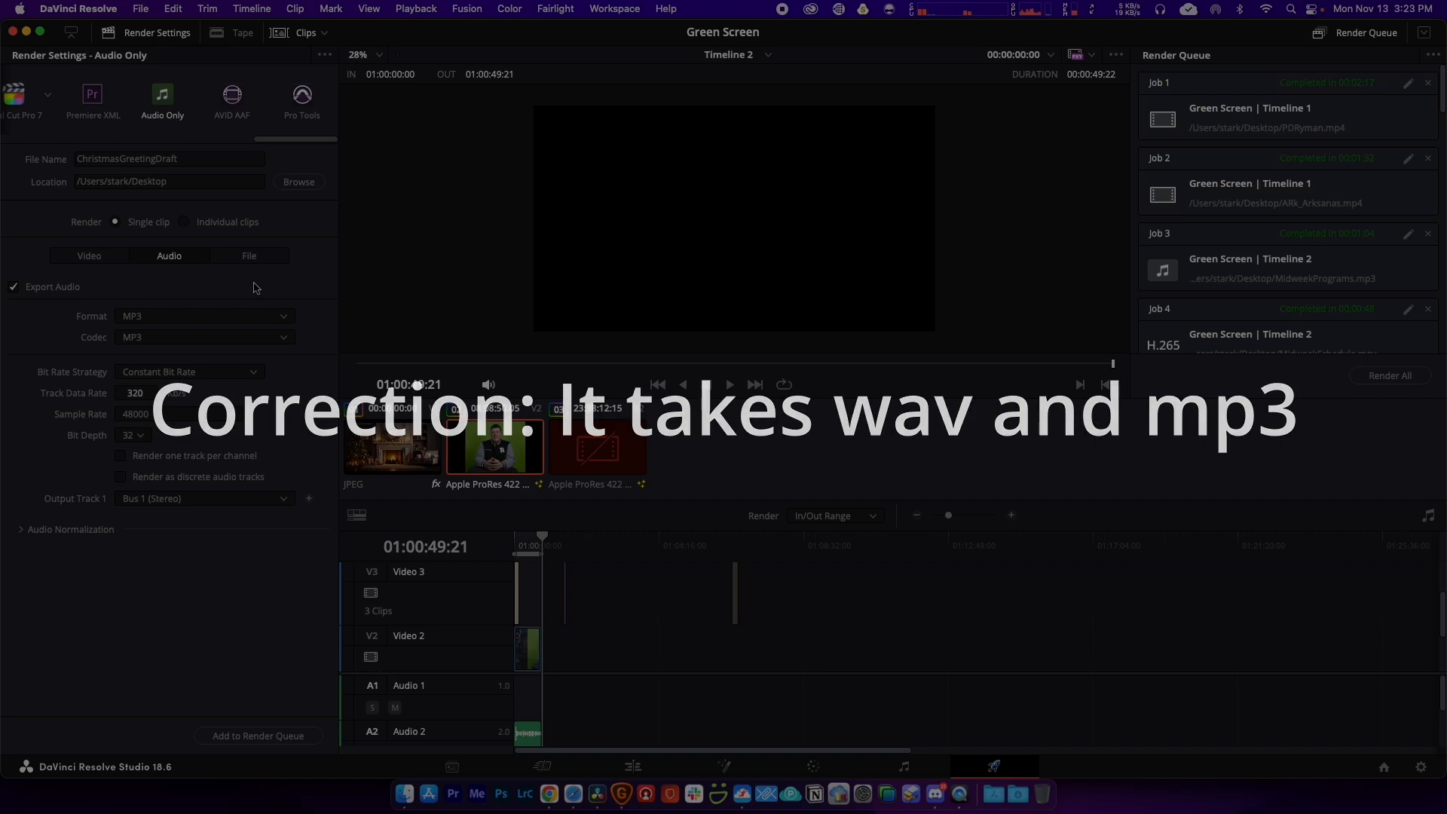
click(258, 735)
click(1384, 378)
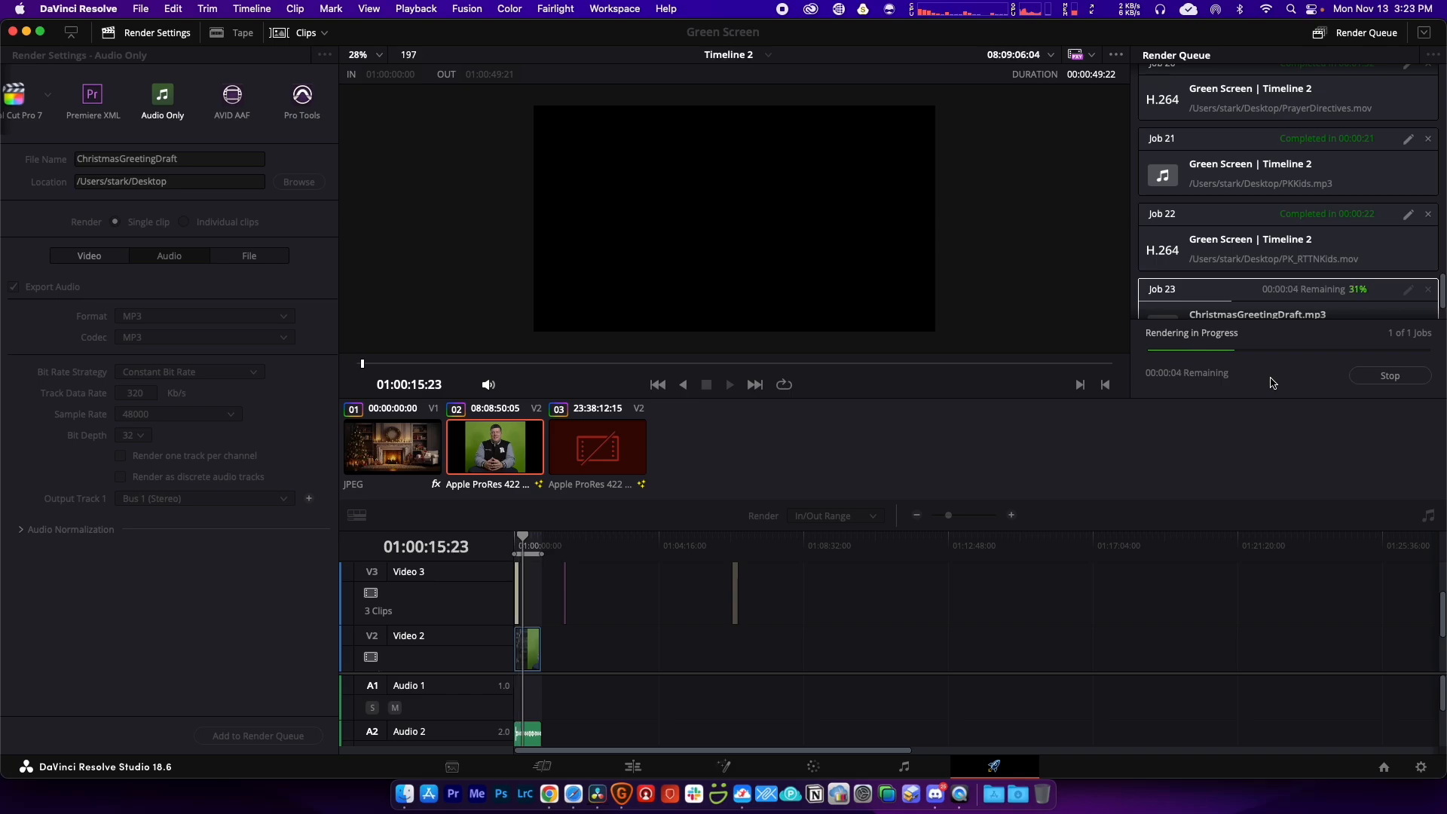
Step: In Safari, load the Adobe Podcast site from its bookmark and go to Enhance Speech
click(574, 794)
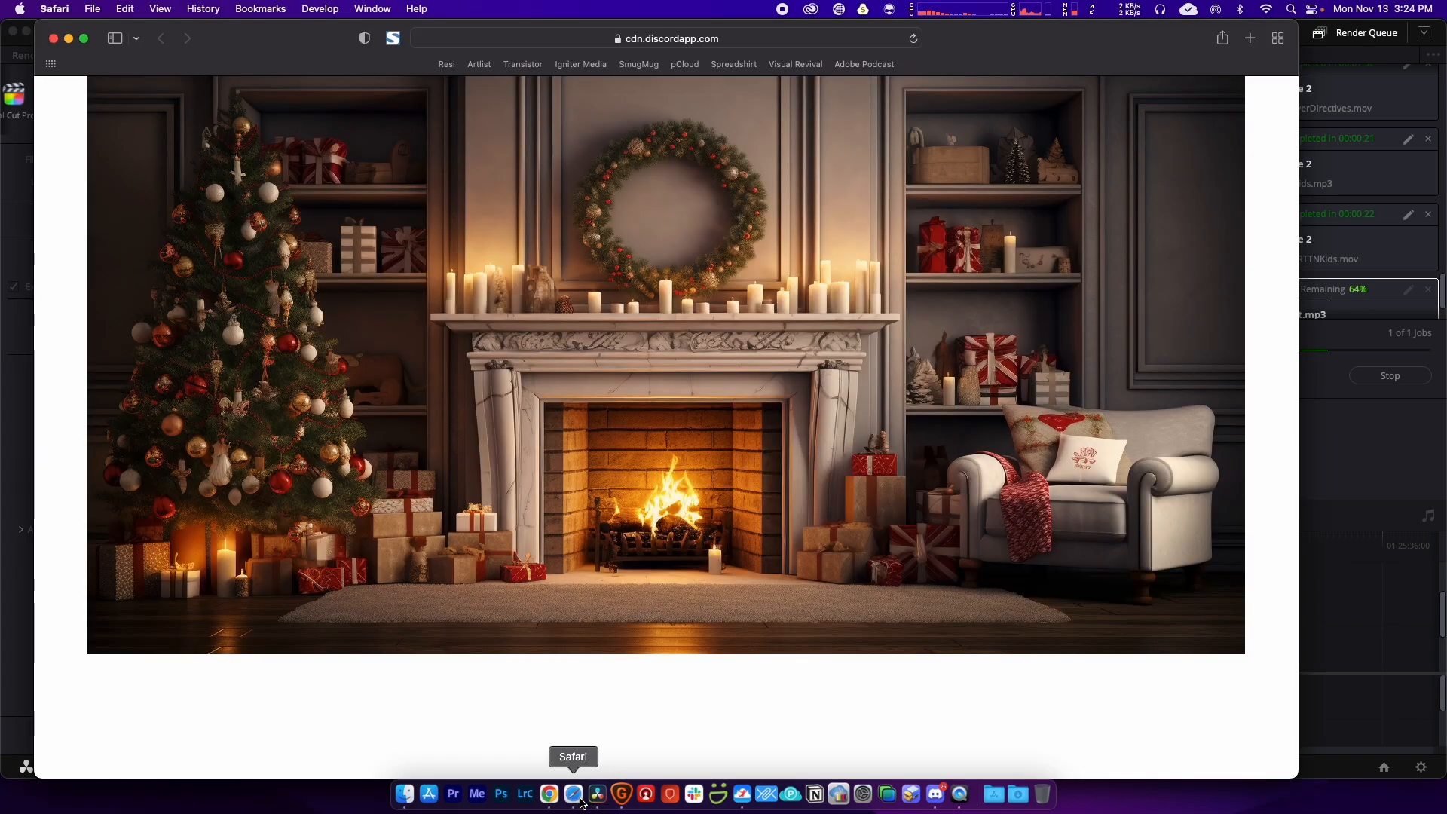
click(570, 39)
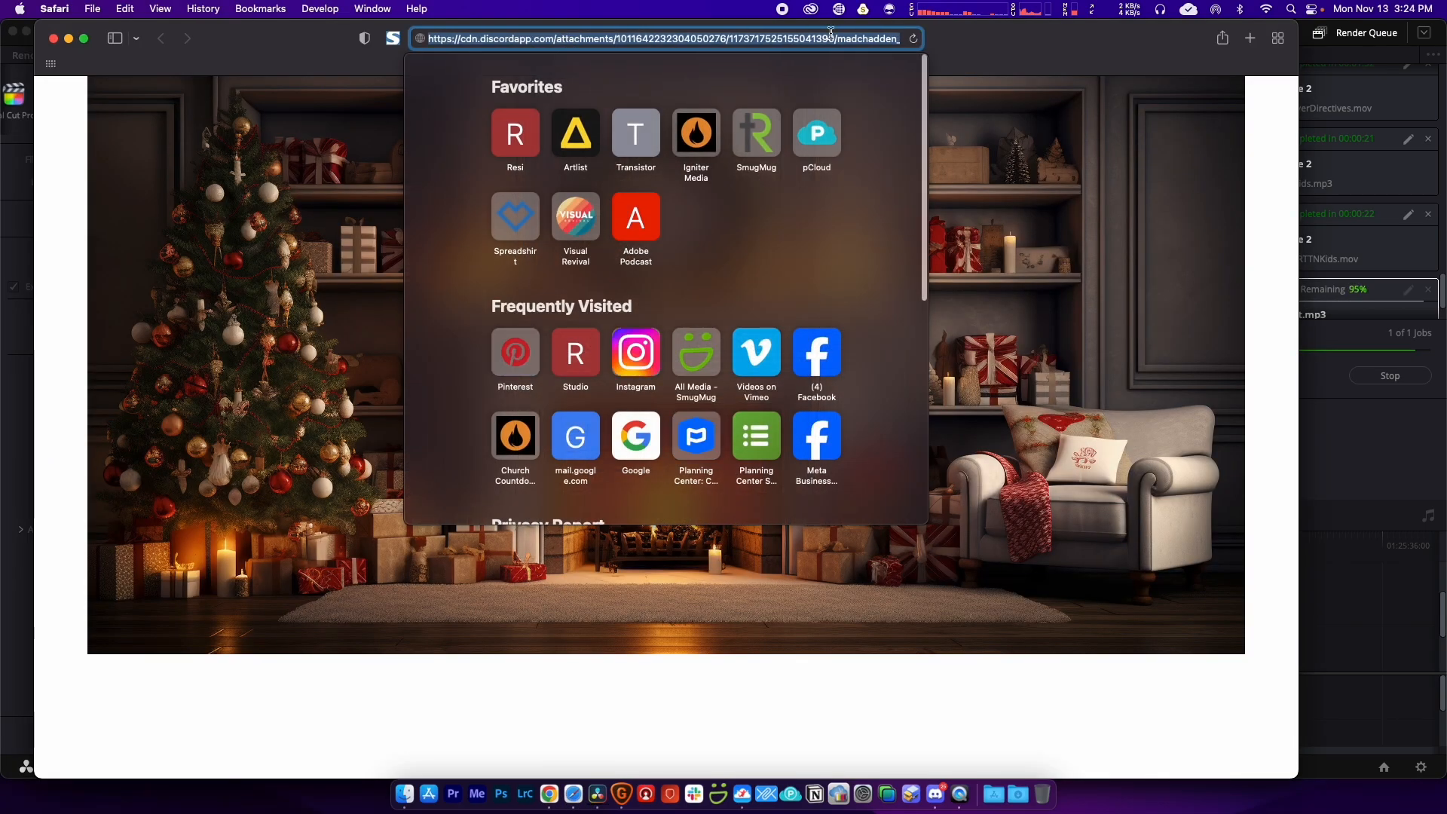
click(994, 44)
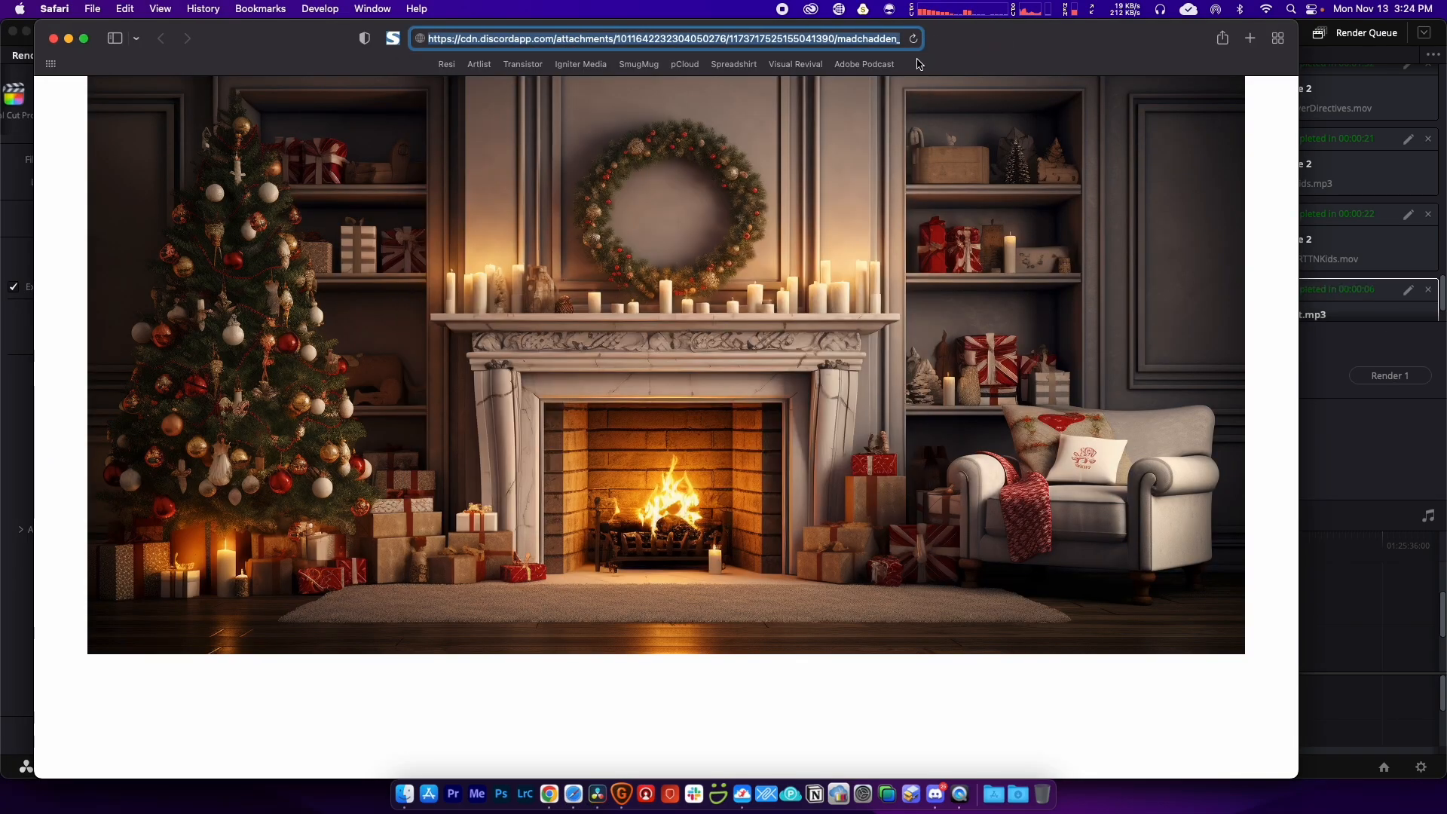
click(865, 65)
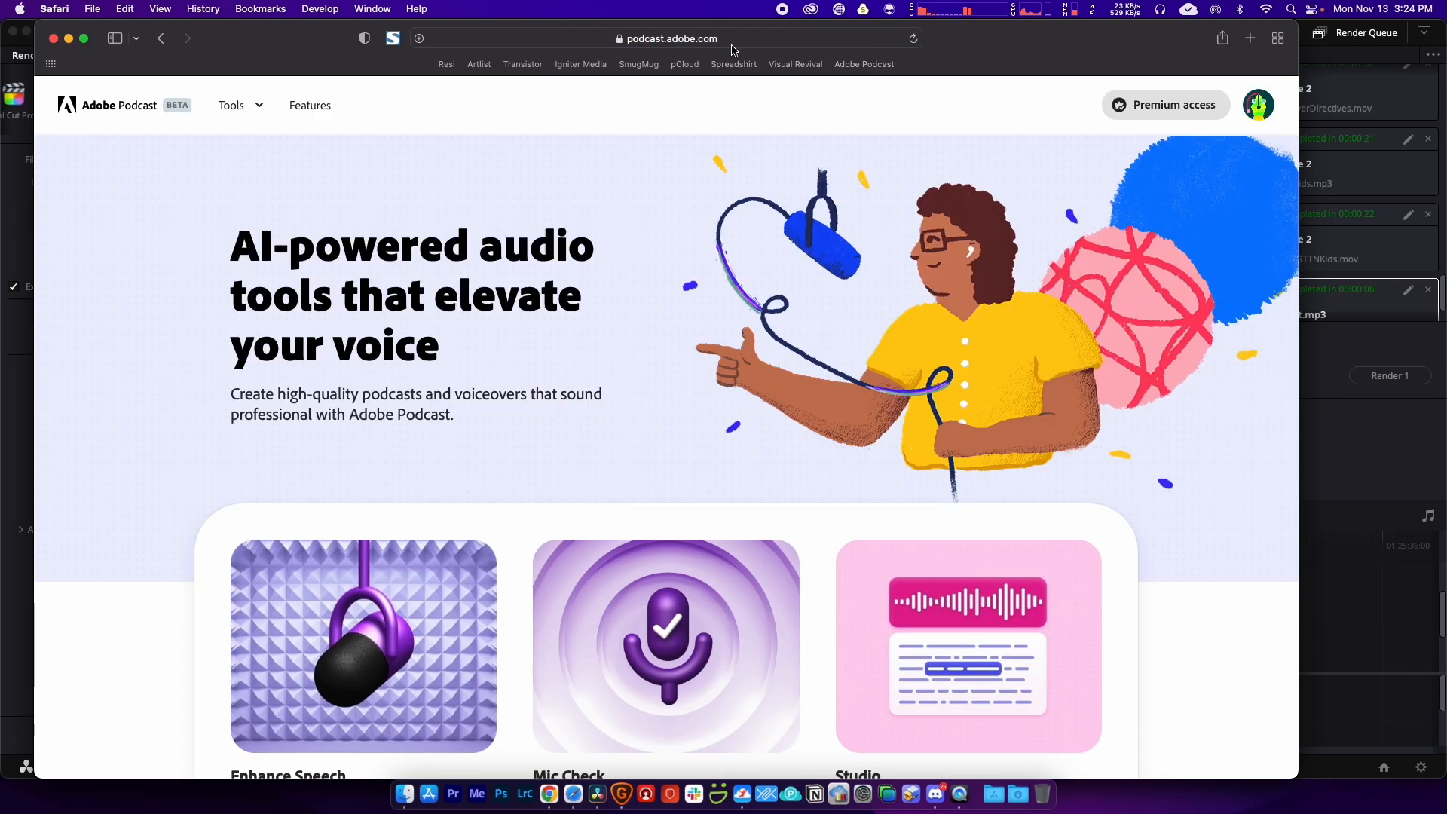
drag(956, 38, 980, 38)
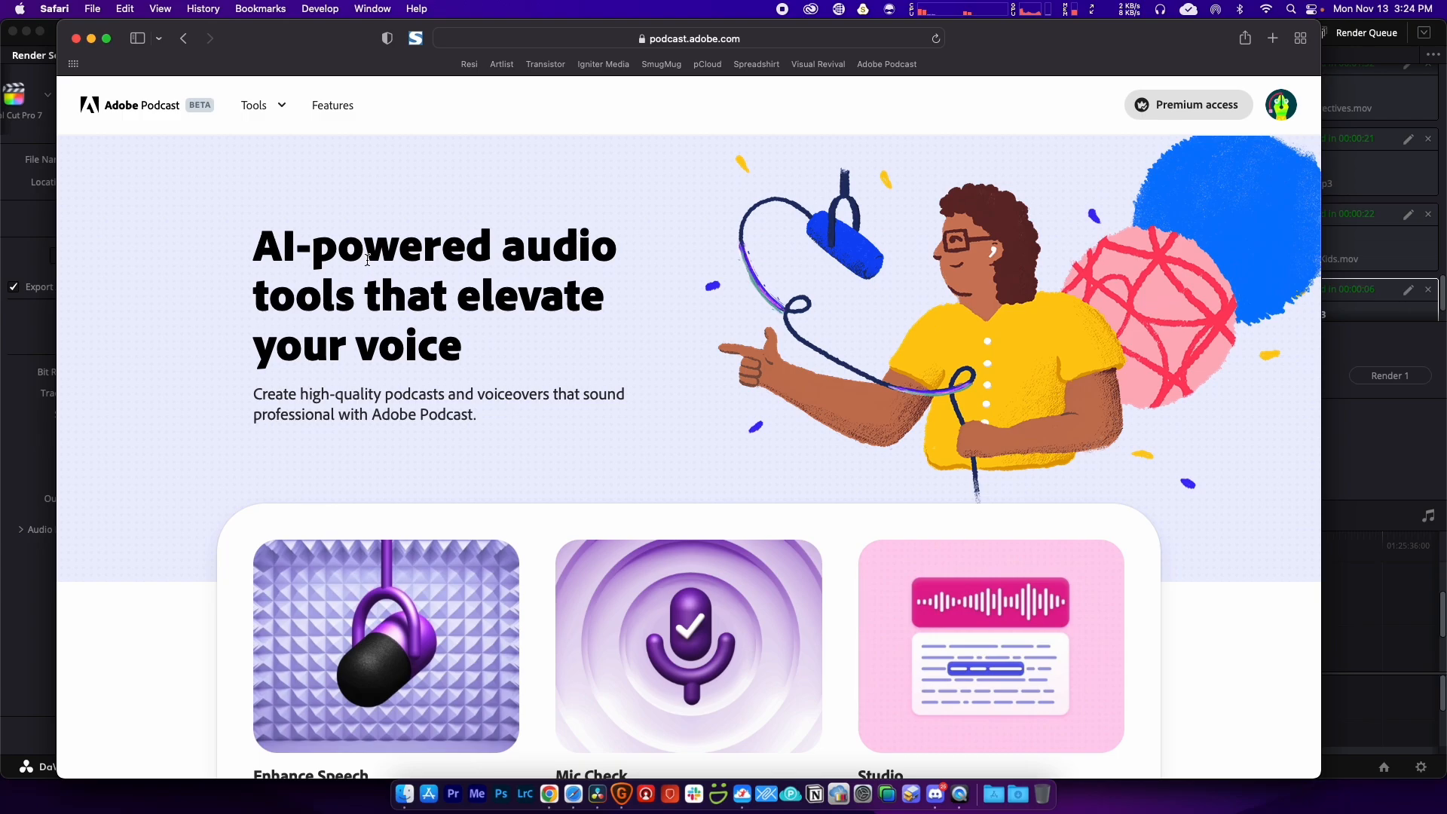
scroll(367, 333, down, 5)
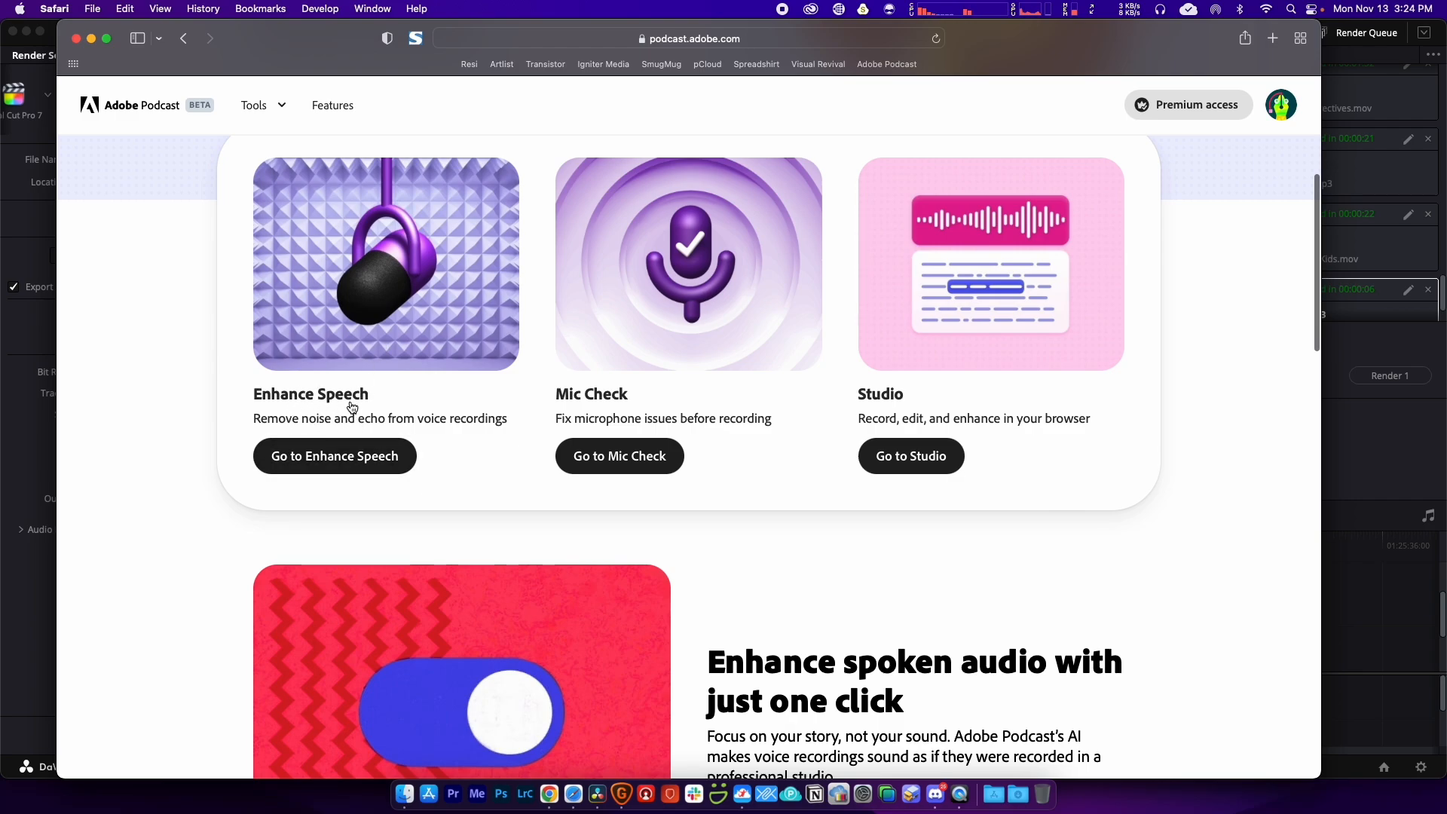
click(337, 462)
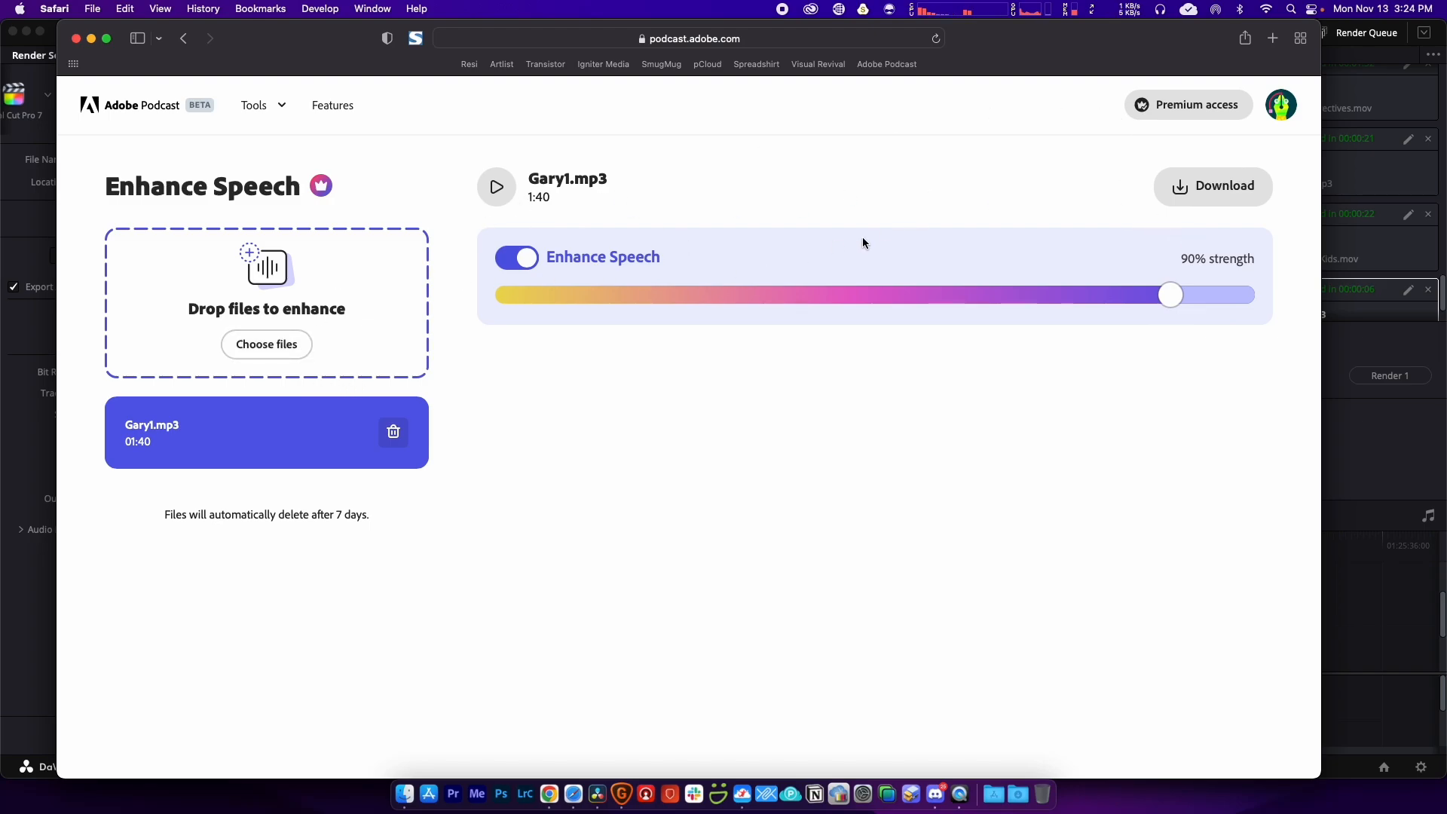
Step: Pick ChristmasGreetingDraft.mp3 from the Desktop in the file picker and upload it
click(263, 346)
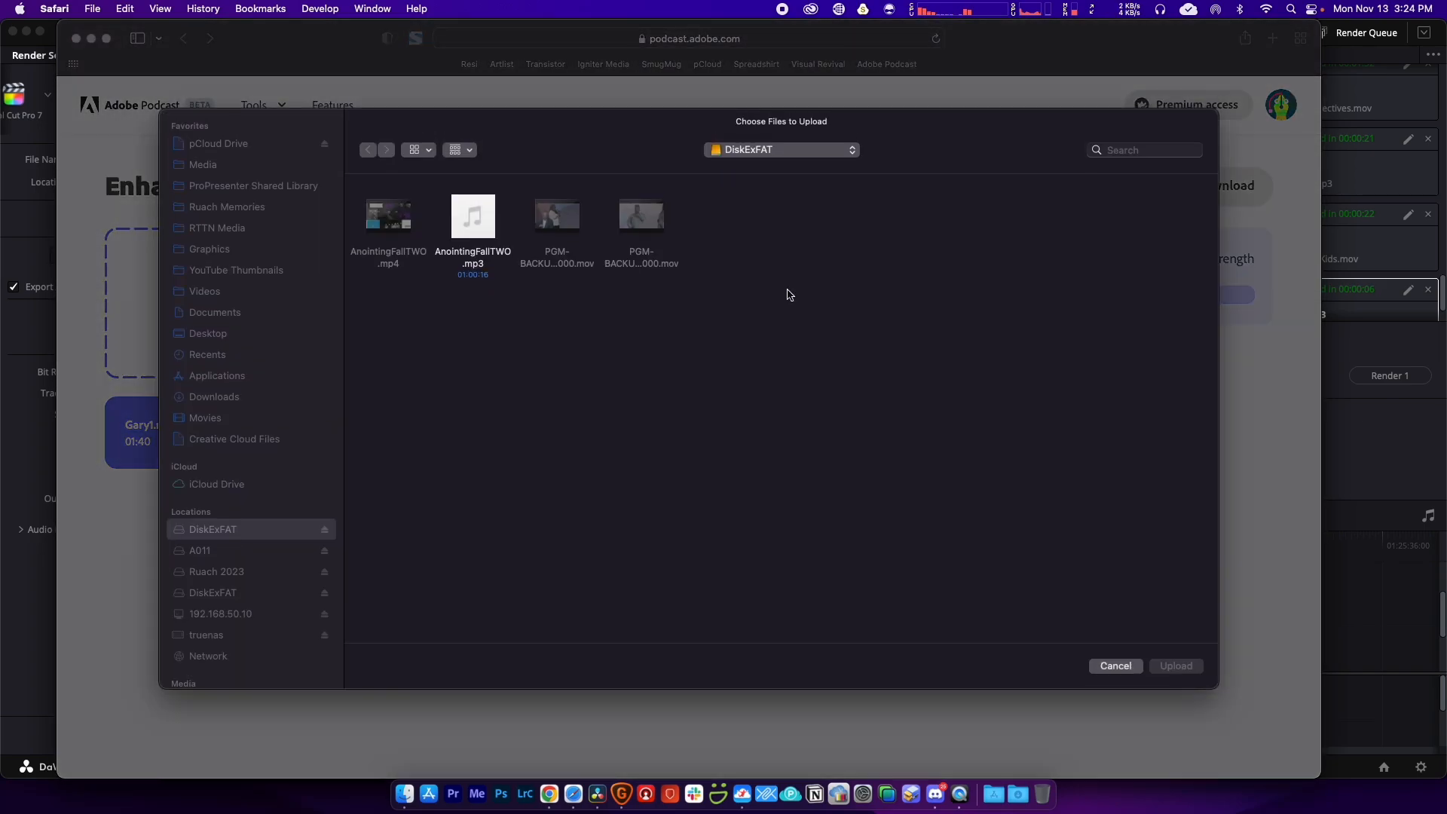
click(216, 332)
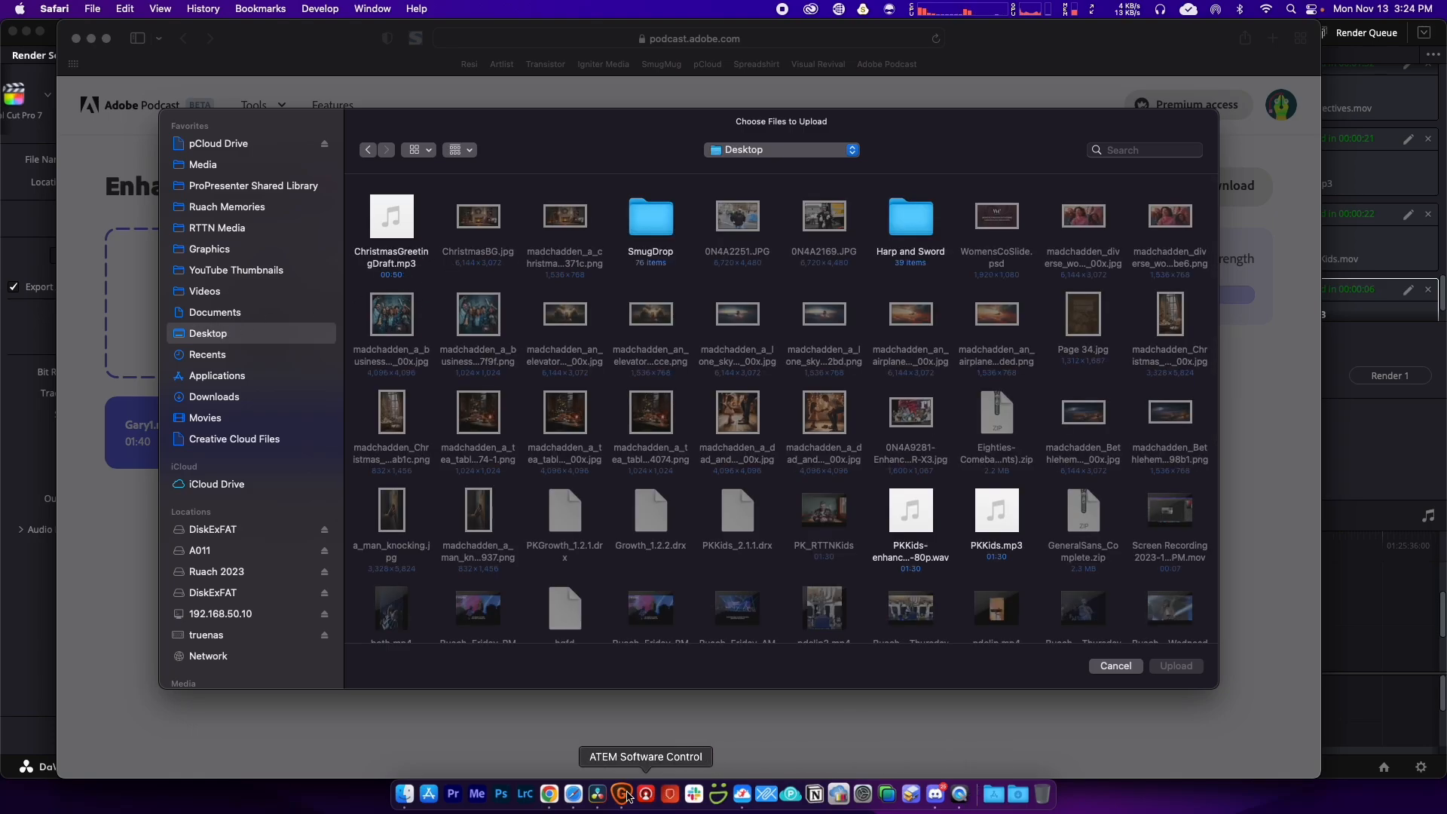
click(603, 796)
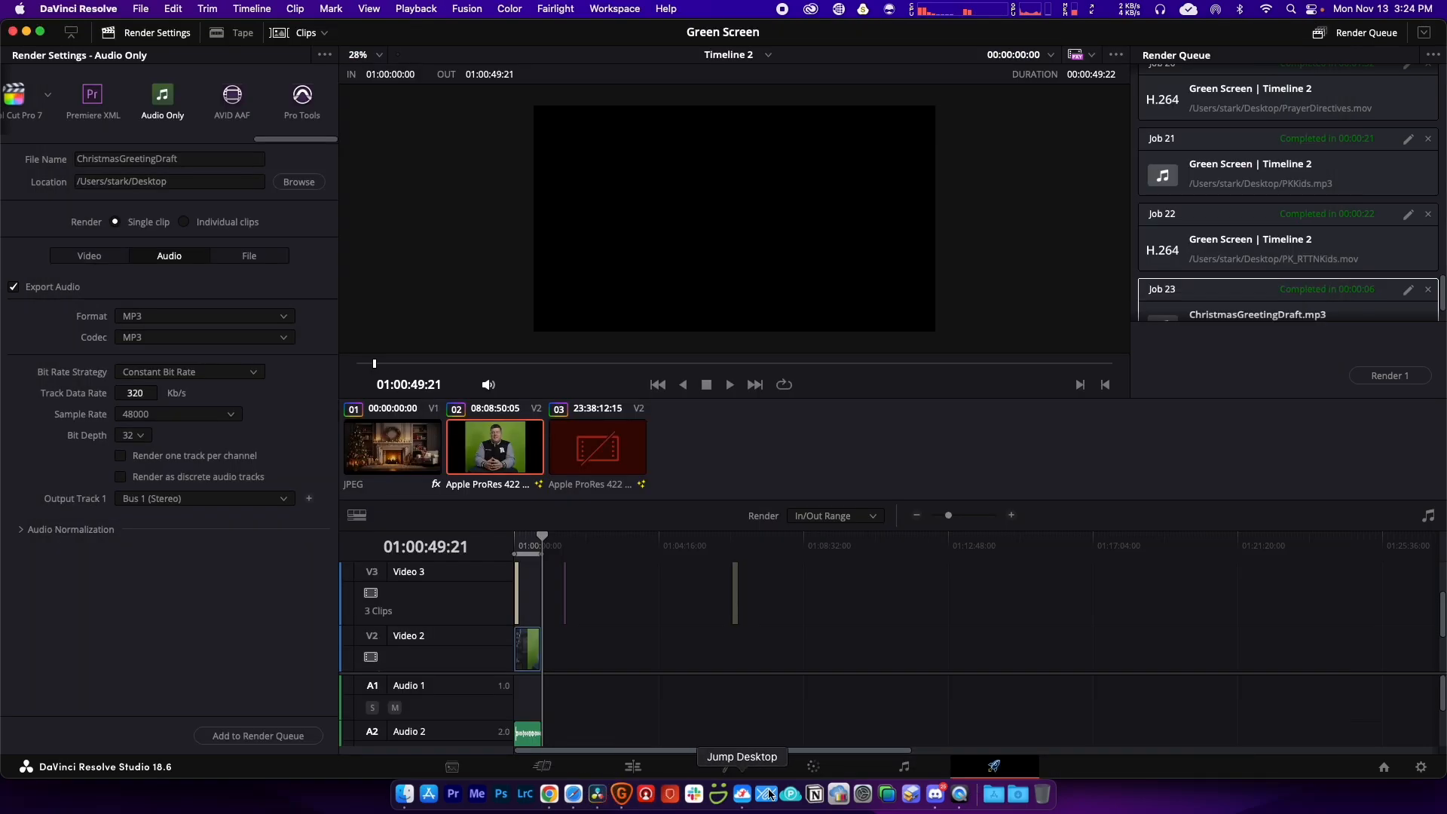
click(574, 794)
click(389, 264)
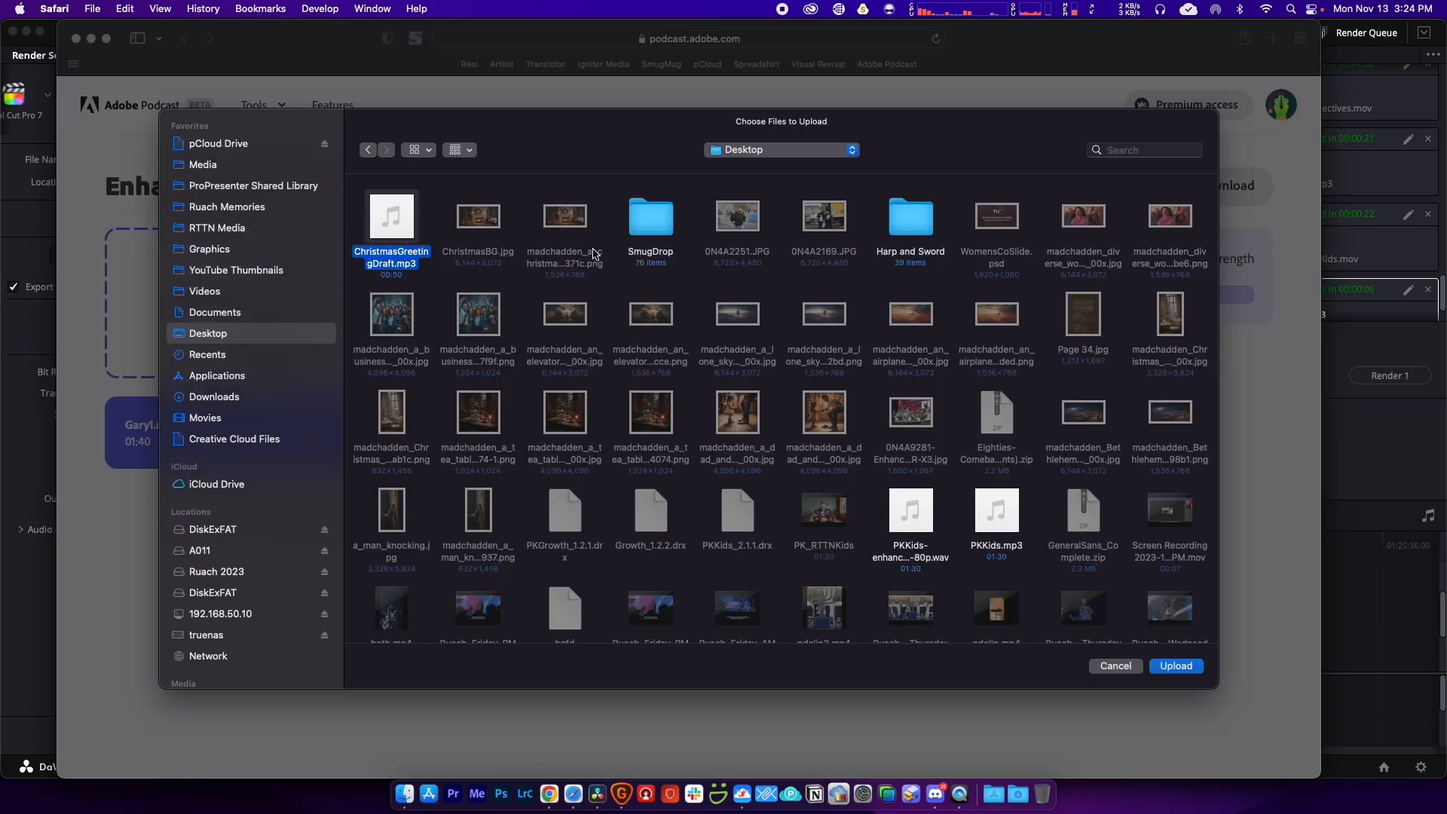
click(1178, 667)
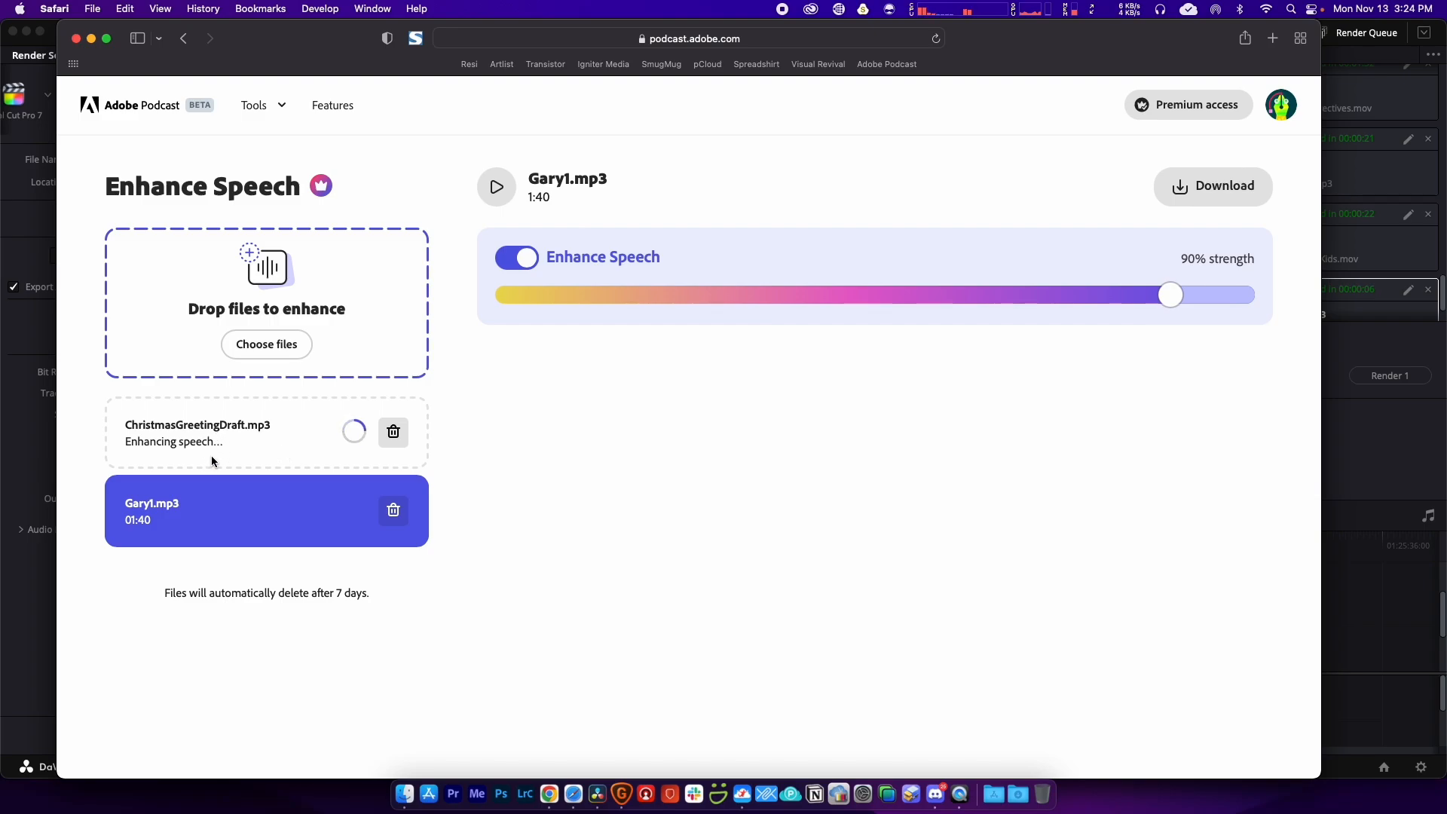
Step: Delete the old Gary1.mp3 entry and lower Enhance Speech strength from 90% to 65%
click(393, 513)
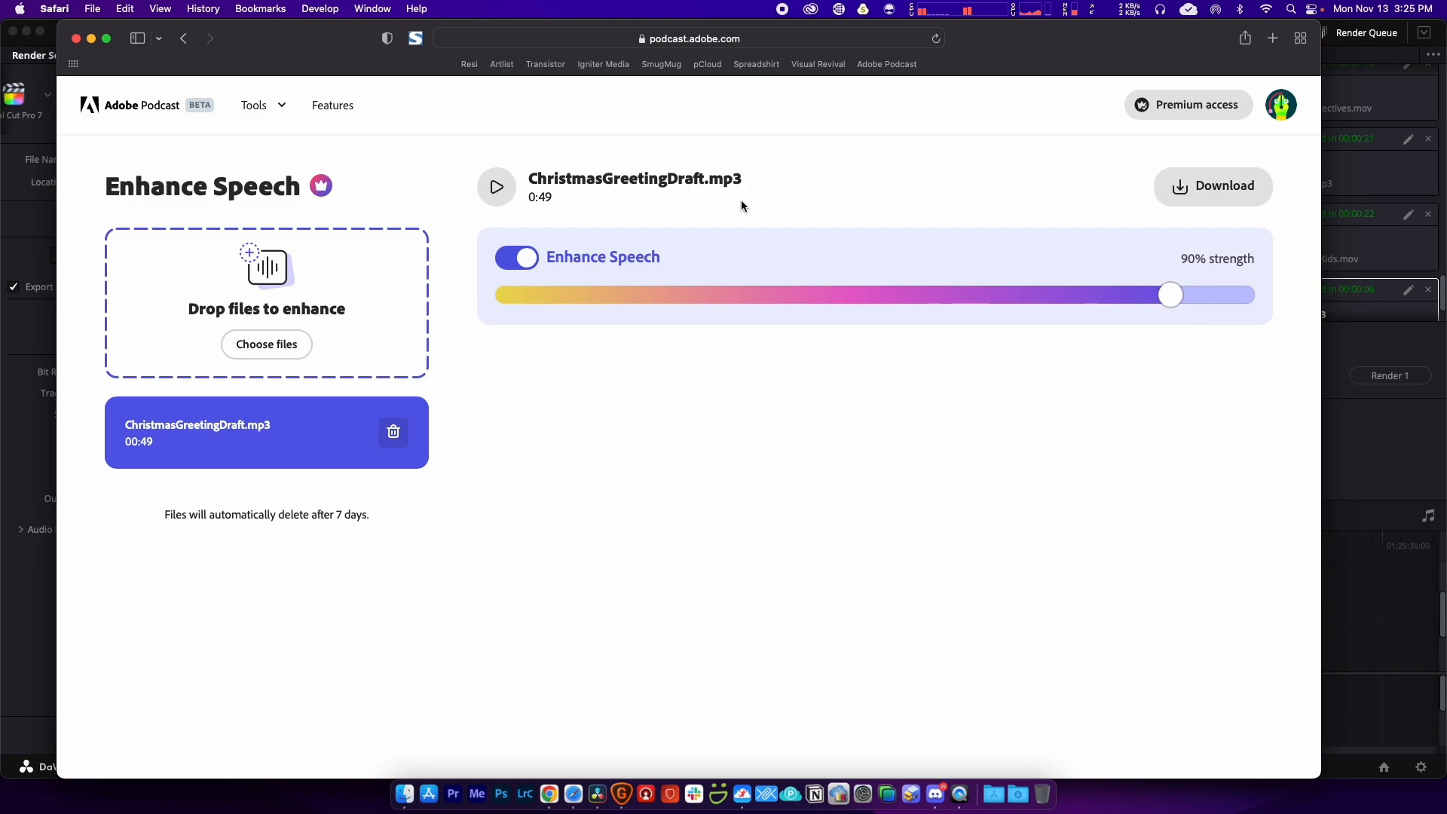
click(498, 191)
drag(1171, 295, 1063, 295)
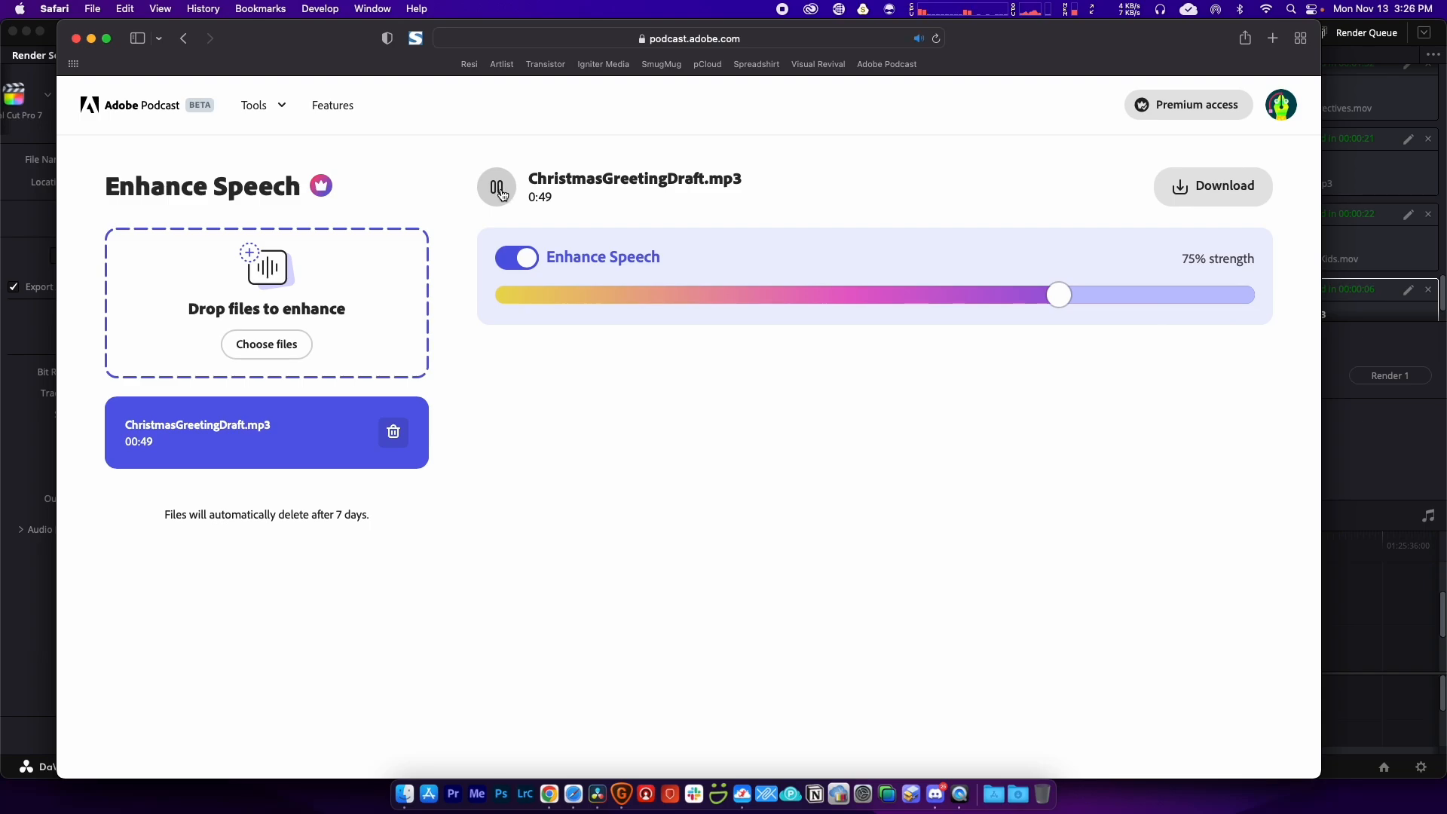
click(502, 194)
drag(1059, 296, 985, 295)
click(498, 193)
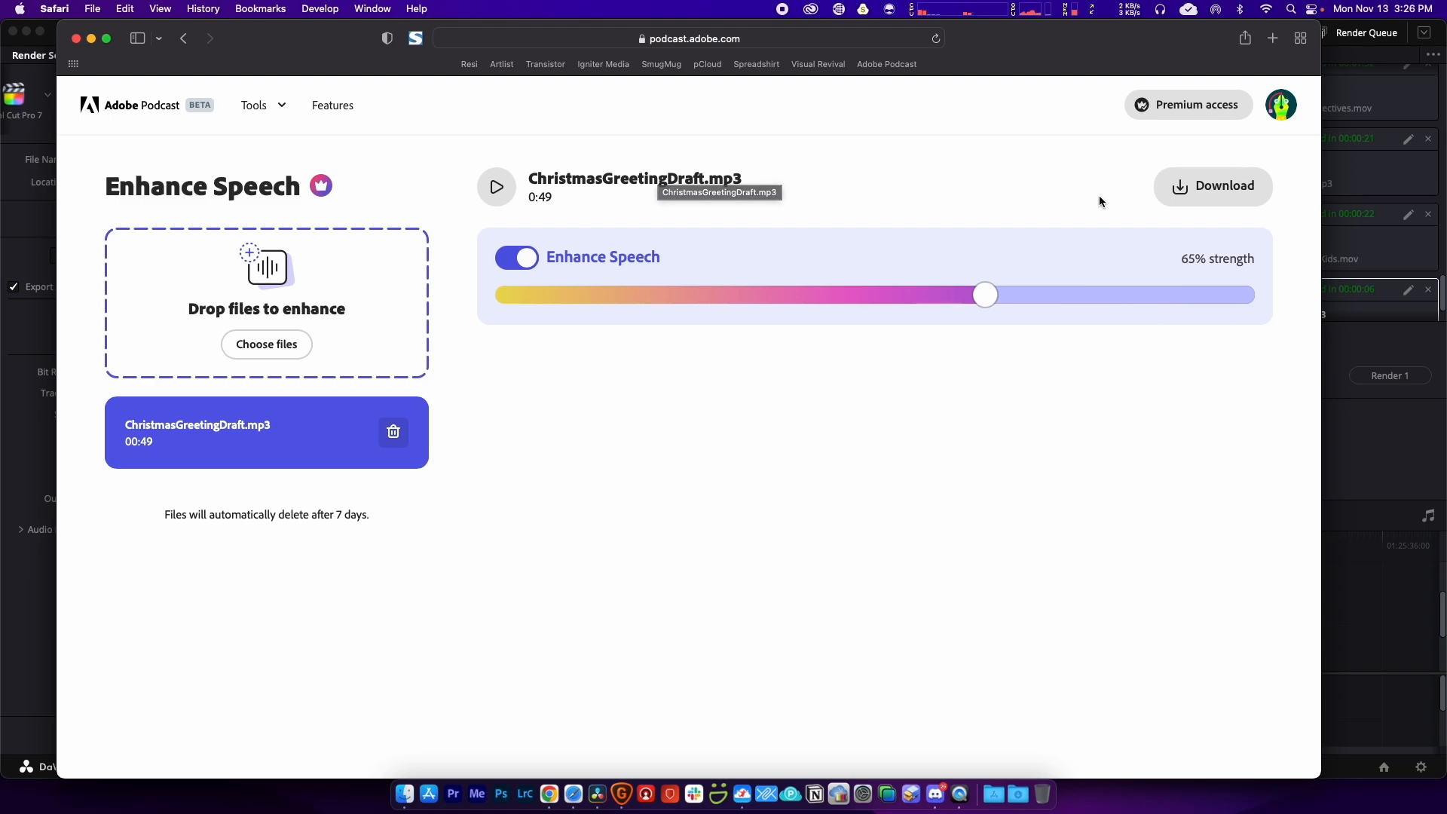
Step: Download the enhanced audio, save it as enhanced-65p.wav and reveal it in Finder
click(1182, 188)
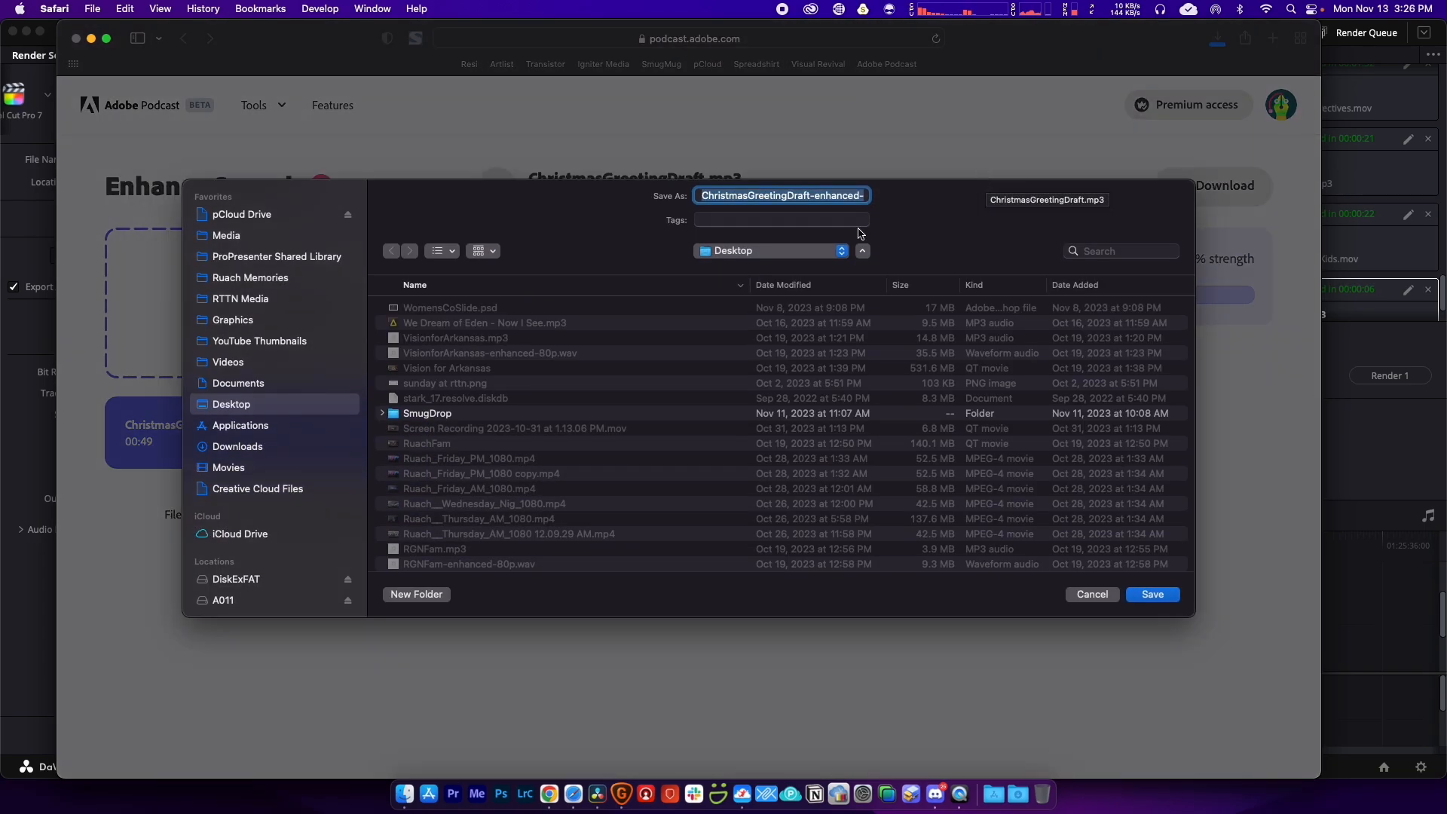
click(788, 200)
drag(703, 195, 777, 202)
key(BackSpace)
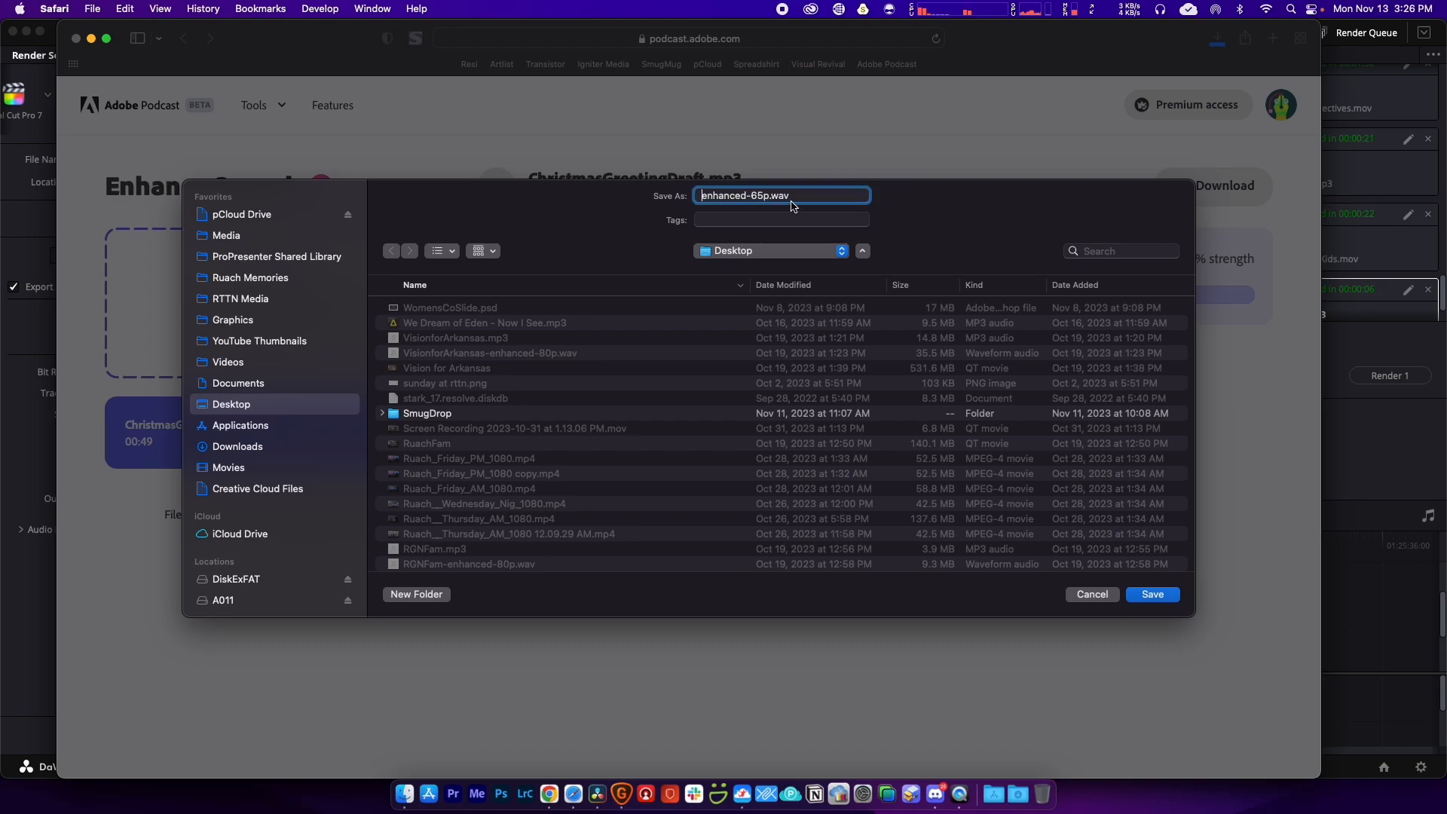
click(1173, 595)
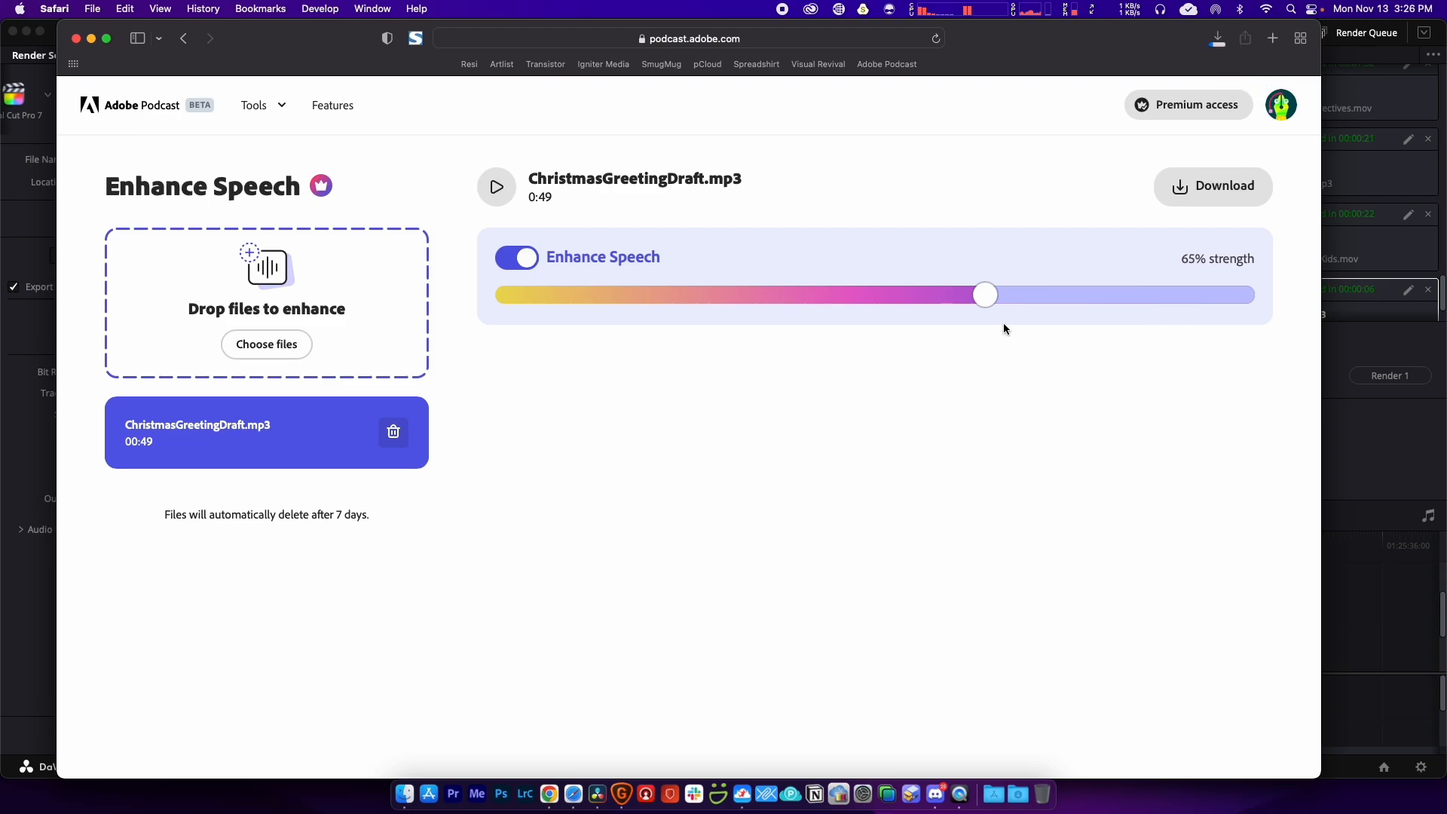
click(1218, 38)
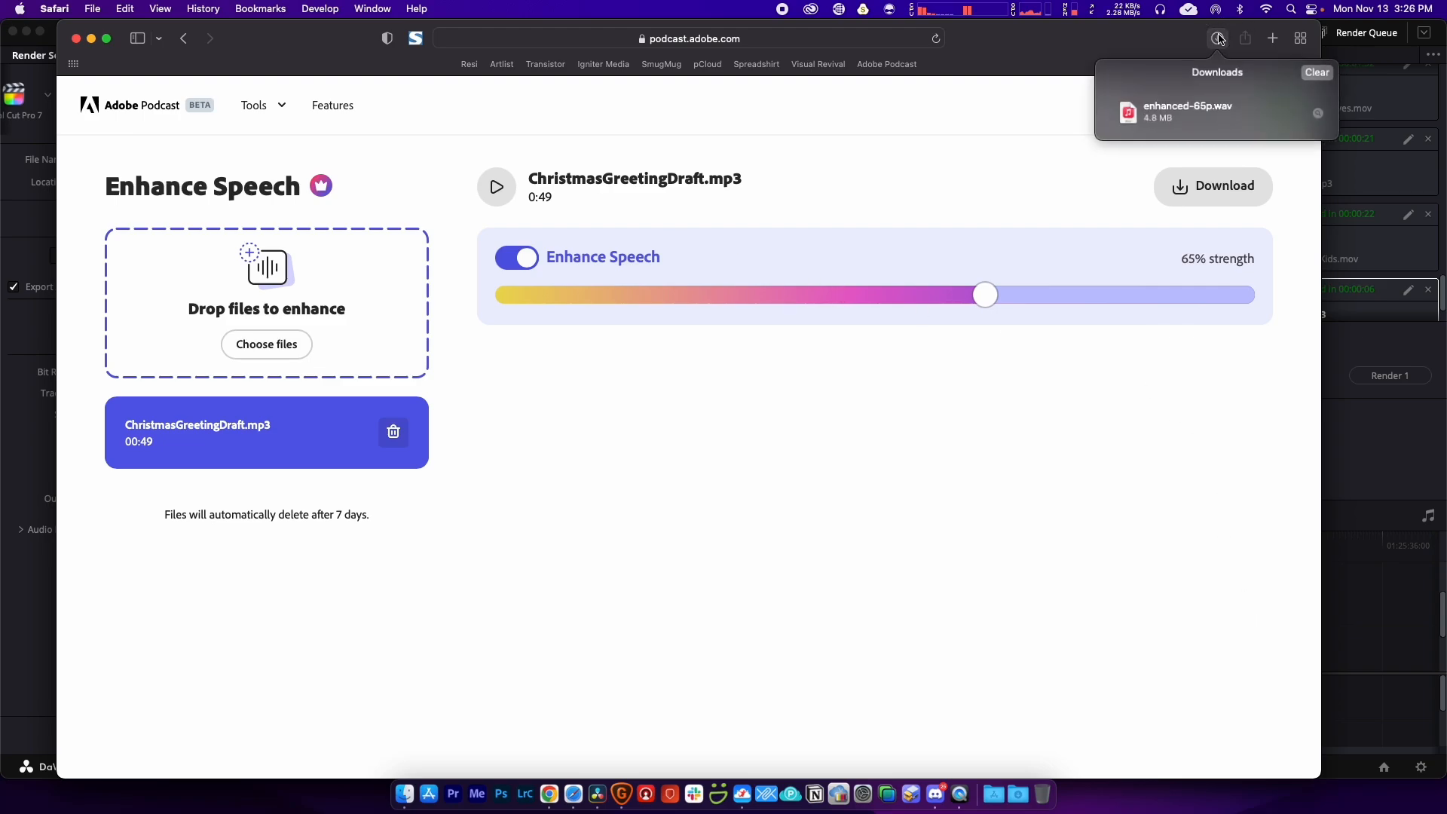
click(1318, 113)
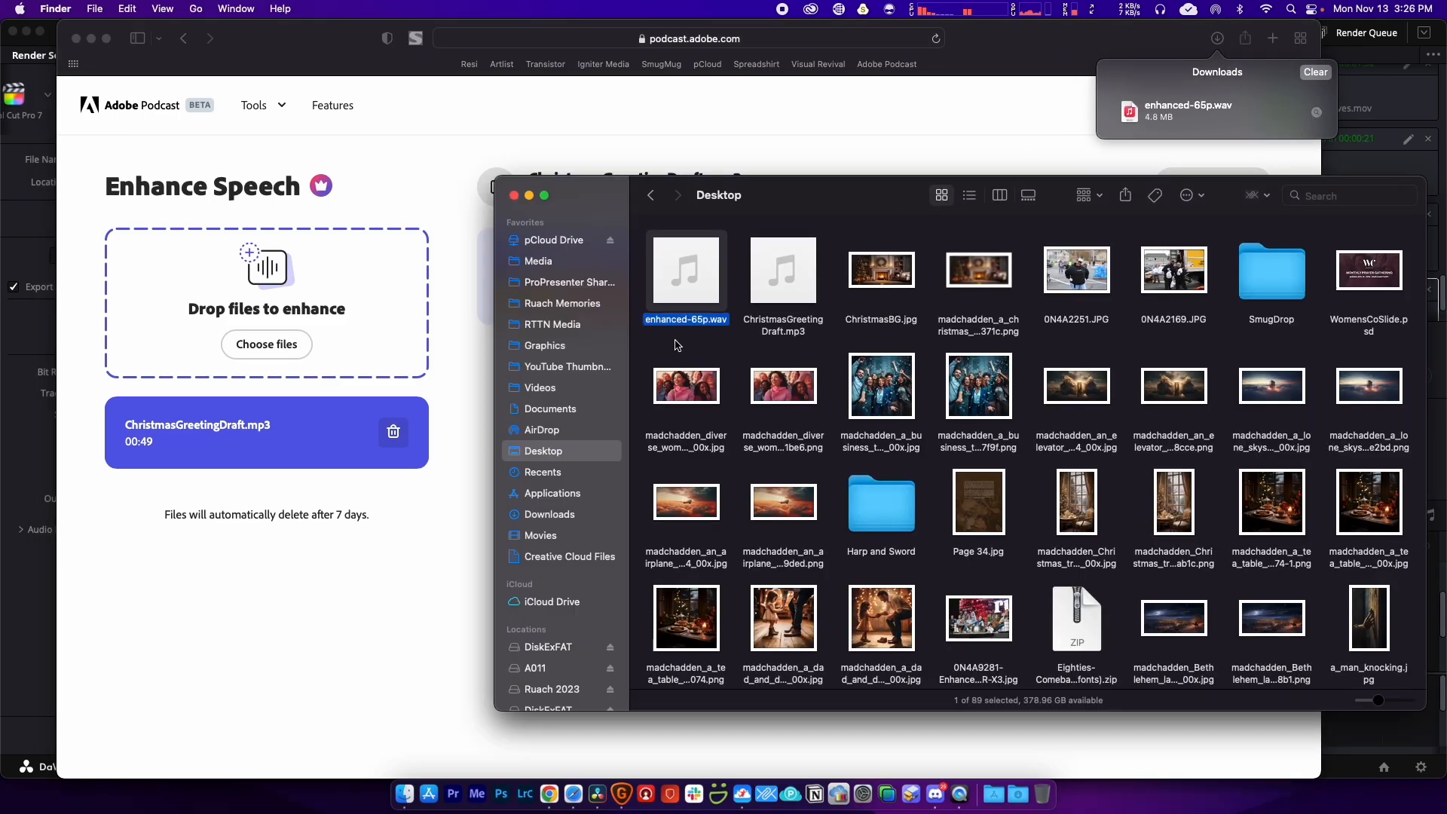
Step: Import enhanced-65p.wav from the Desktop into the media pool and drop it on the timeline
click(600, 801)
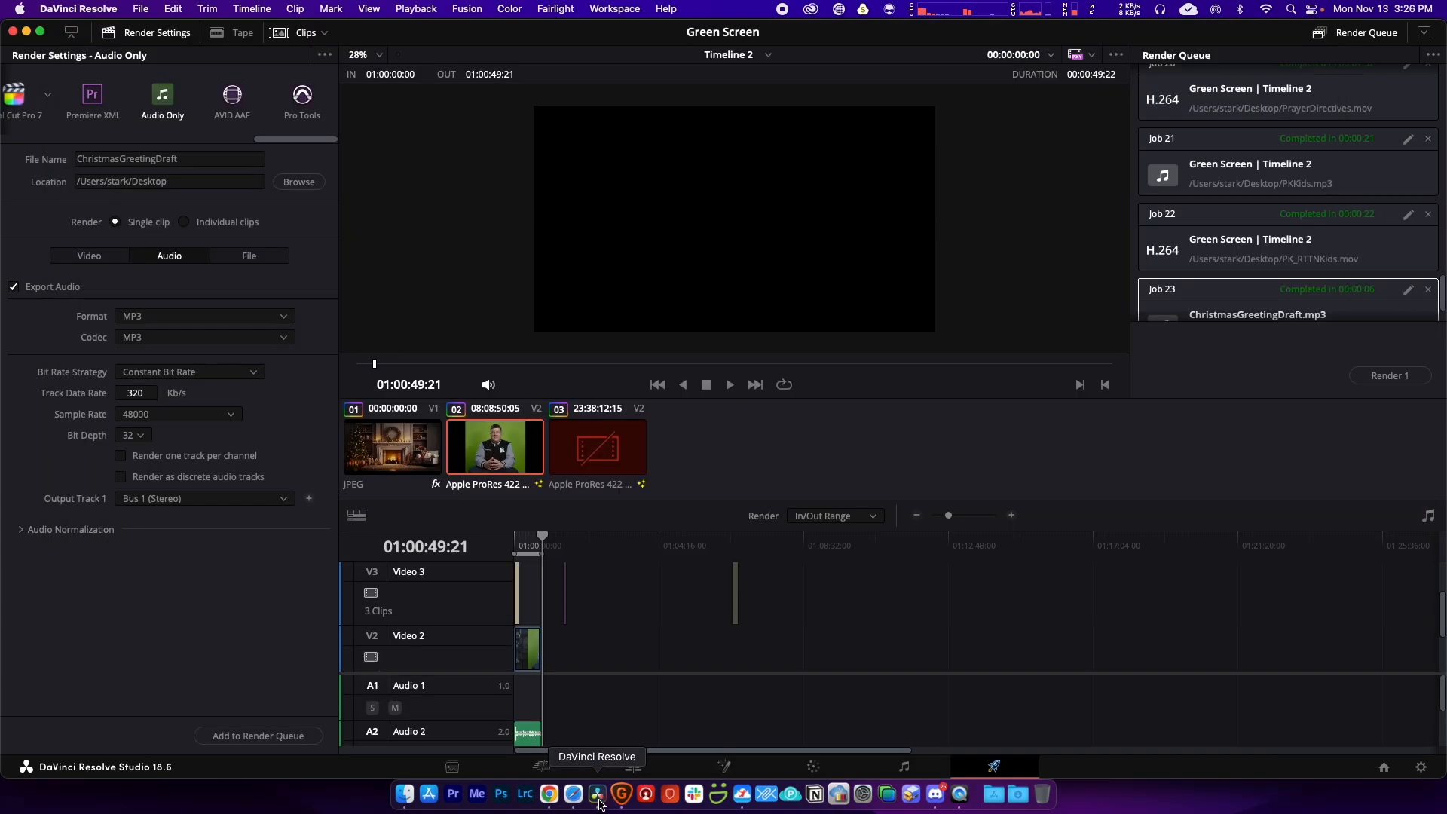
click(634, 766)
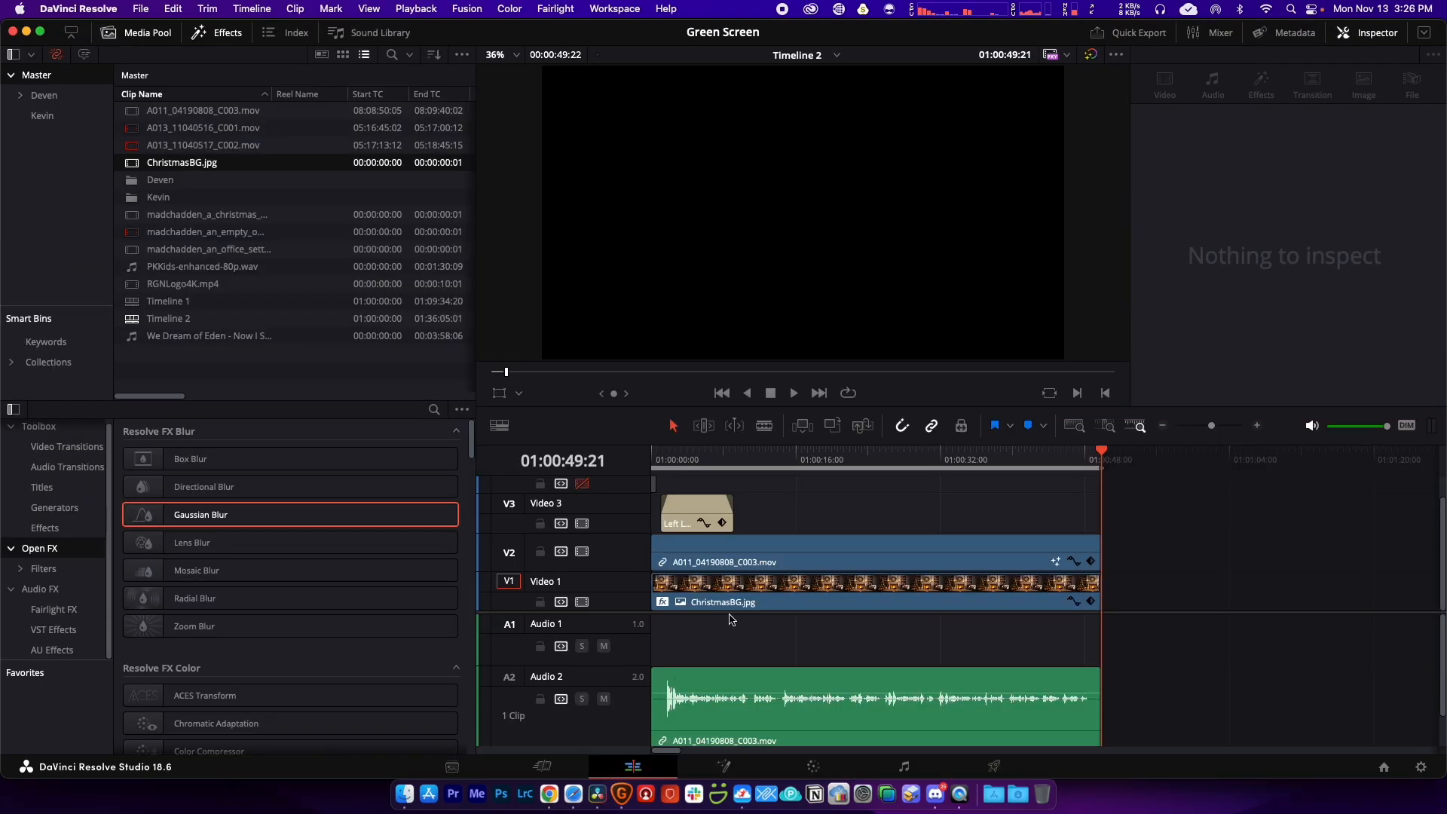
key(super+Tab)
drag(677, 326, 225, 377)
click(218, 377)
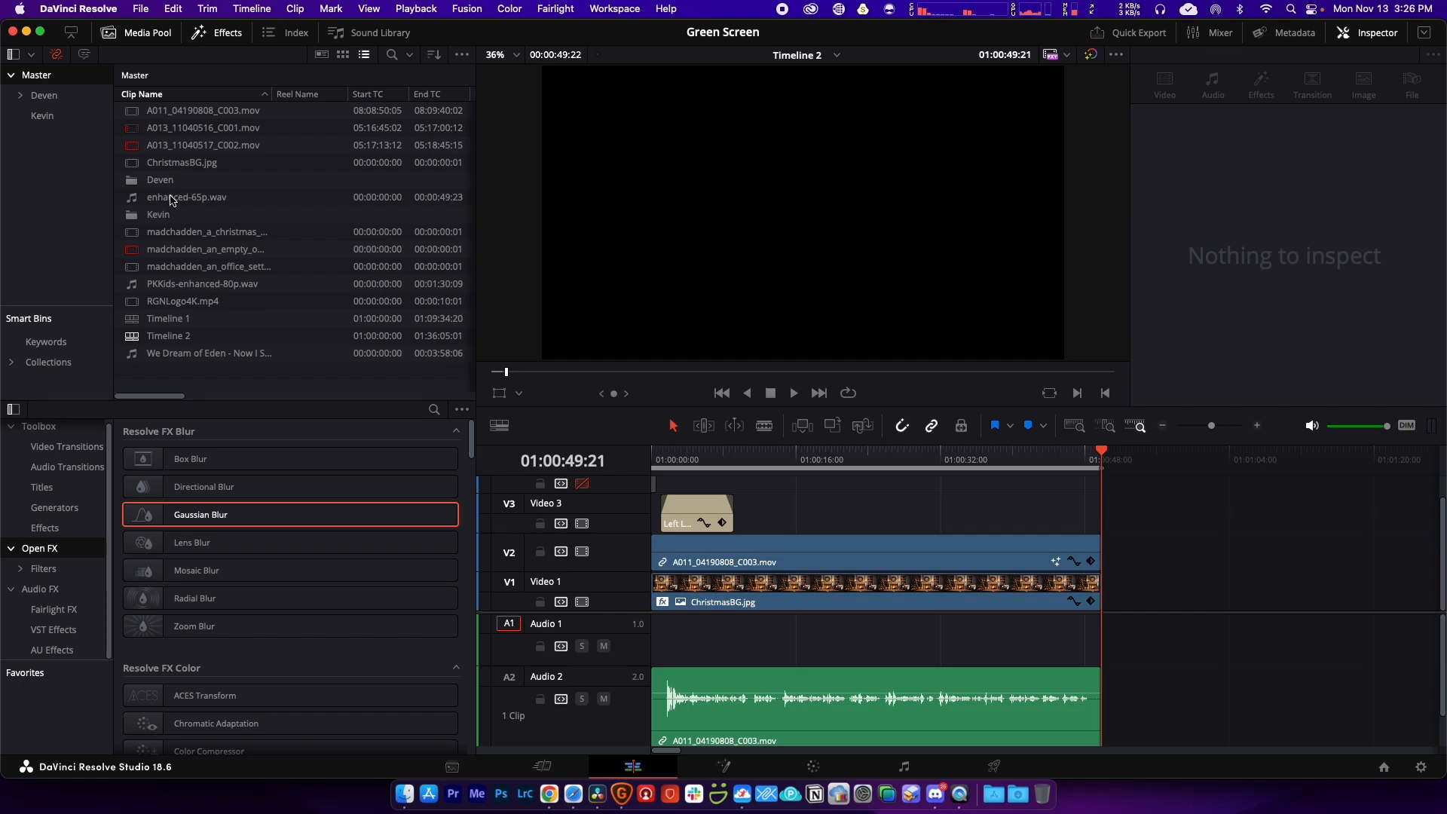
drag(170, 200, 1103, 652)
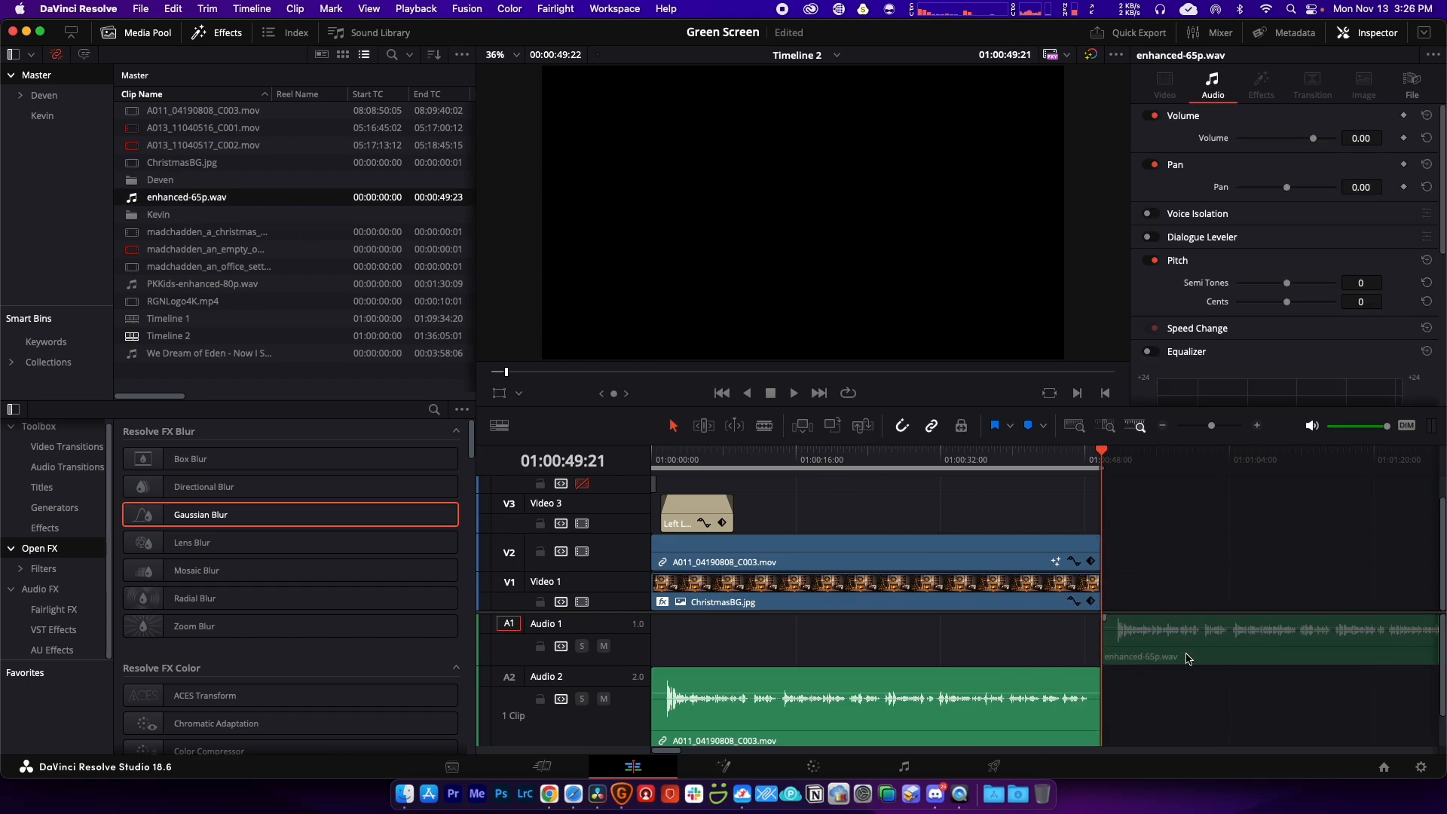
Step: Lock V1 and V2, move the camera audio to Audio 1, and start enhanced-65p.wav on Audio 2
click(848, 679)
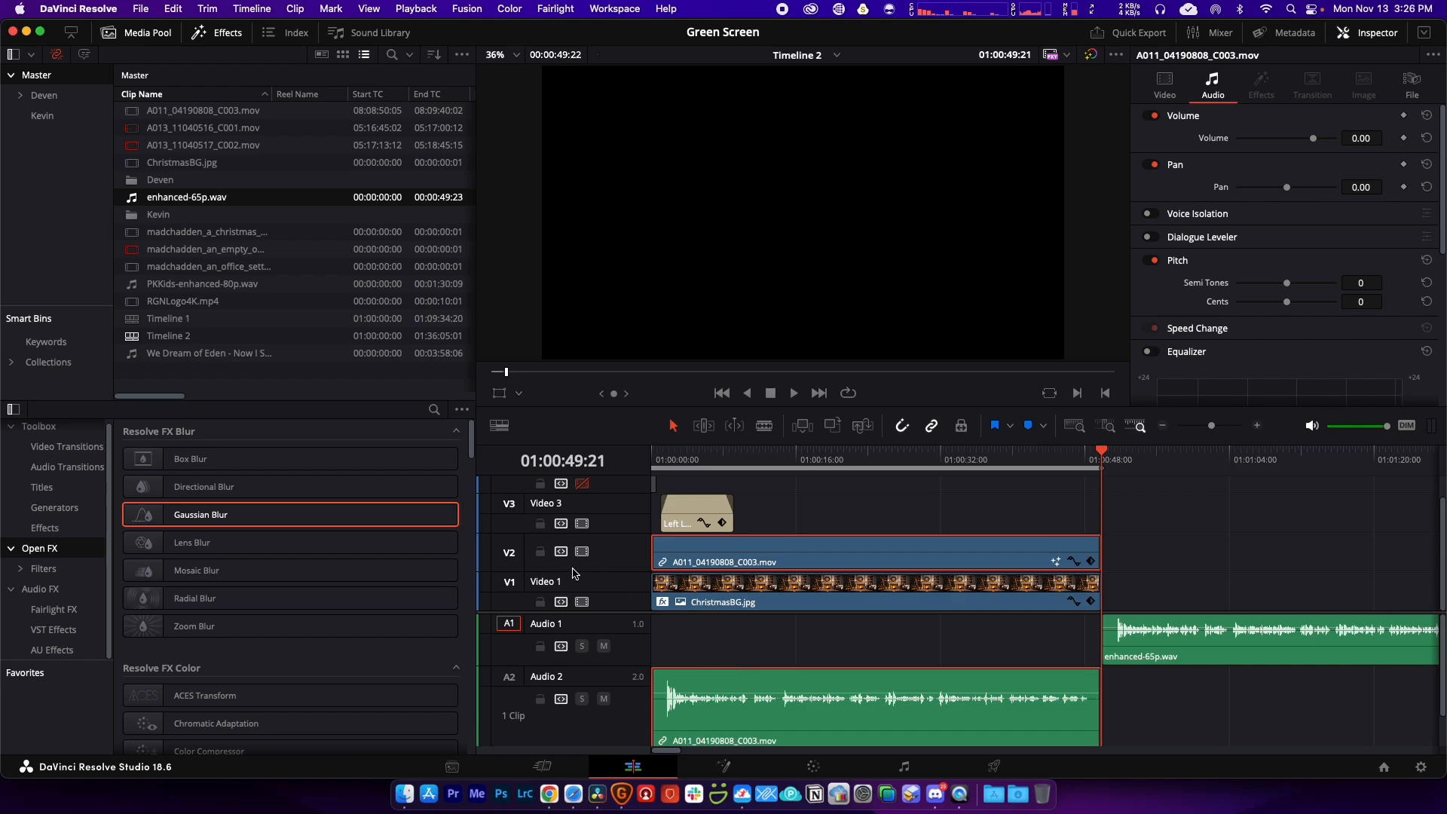
click(541, 552)
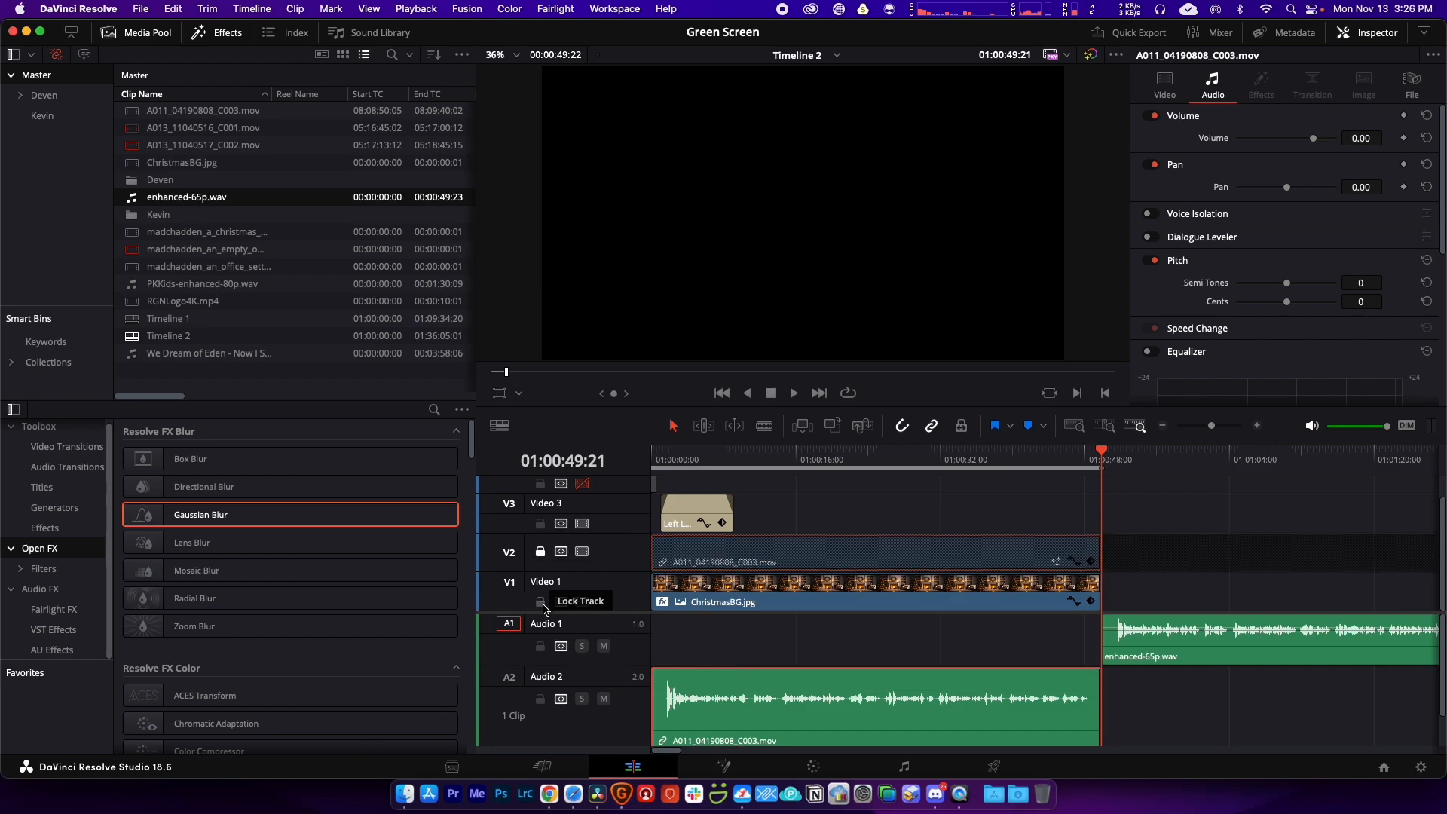
click(541, 602)
drag(738, 681, 738, 652)
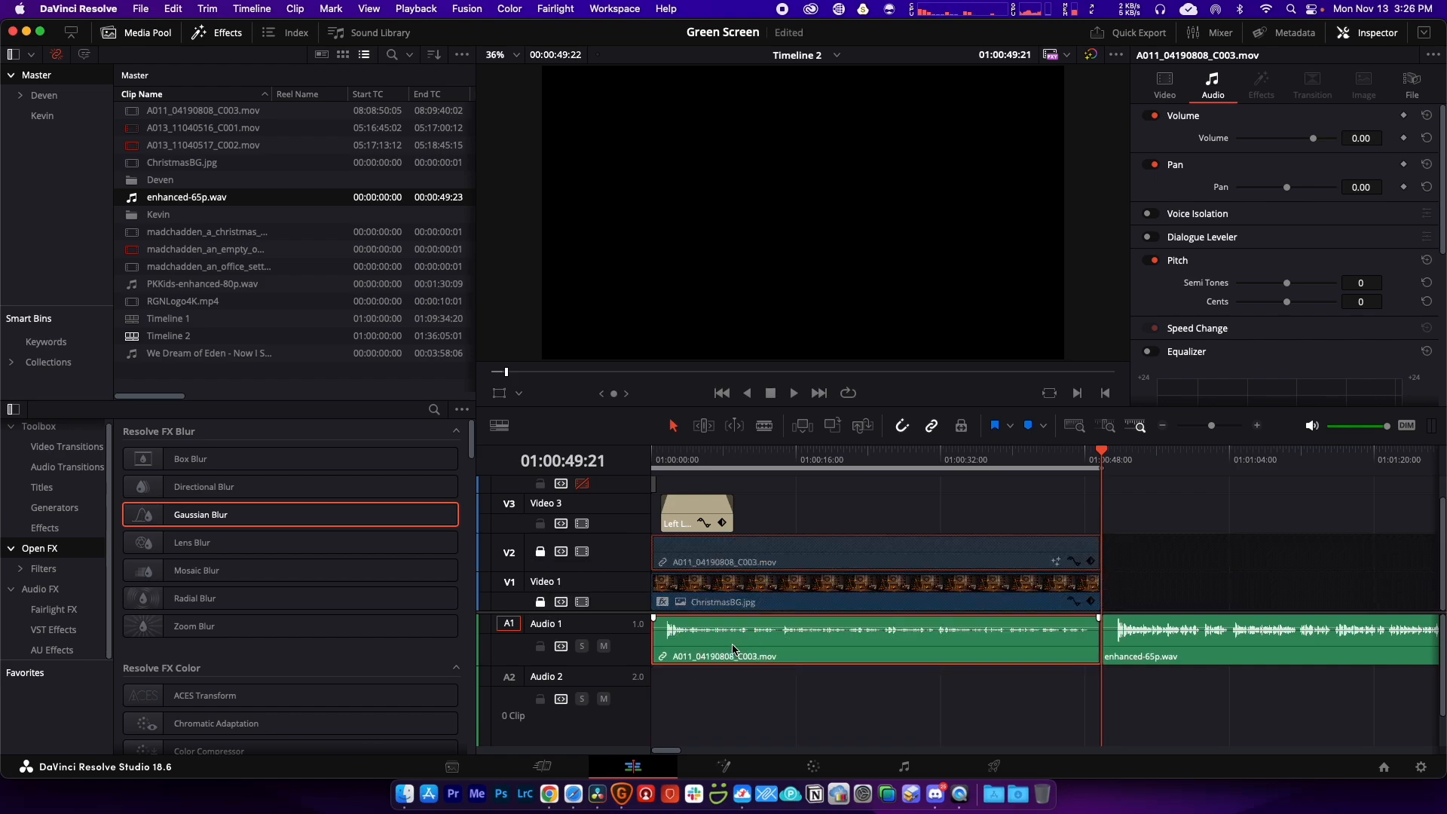
click(1142, 658)
drag(1203, 657, 752, 684)
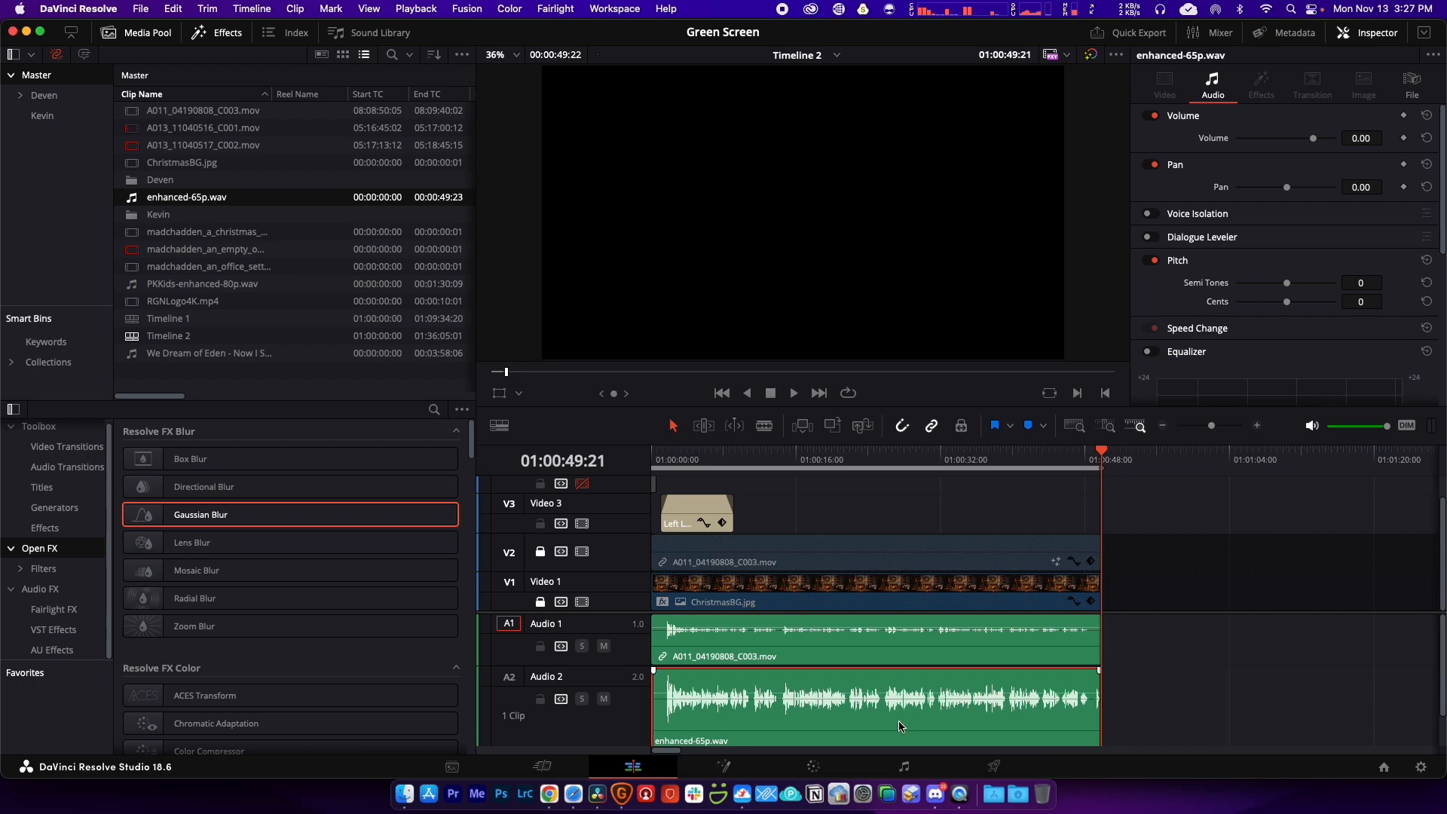
Step: Play the edit from the very start, zooming in on the opening of the timeline
click(668, 458)
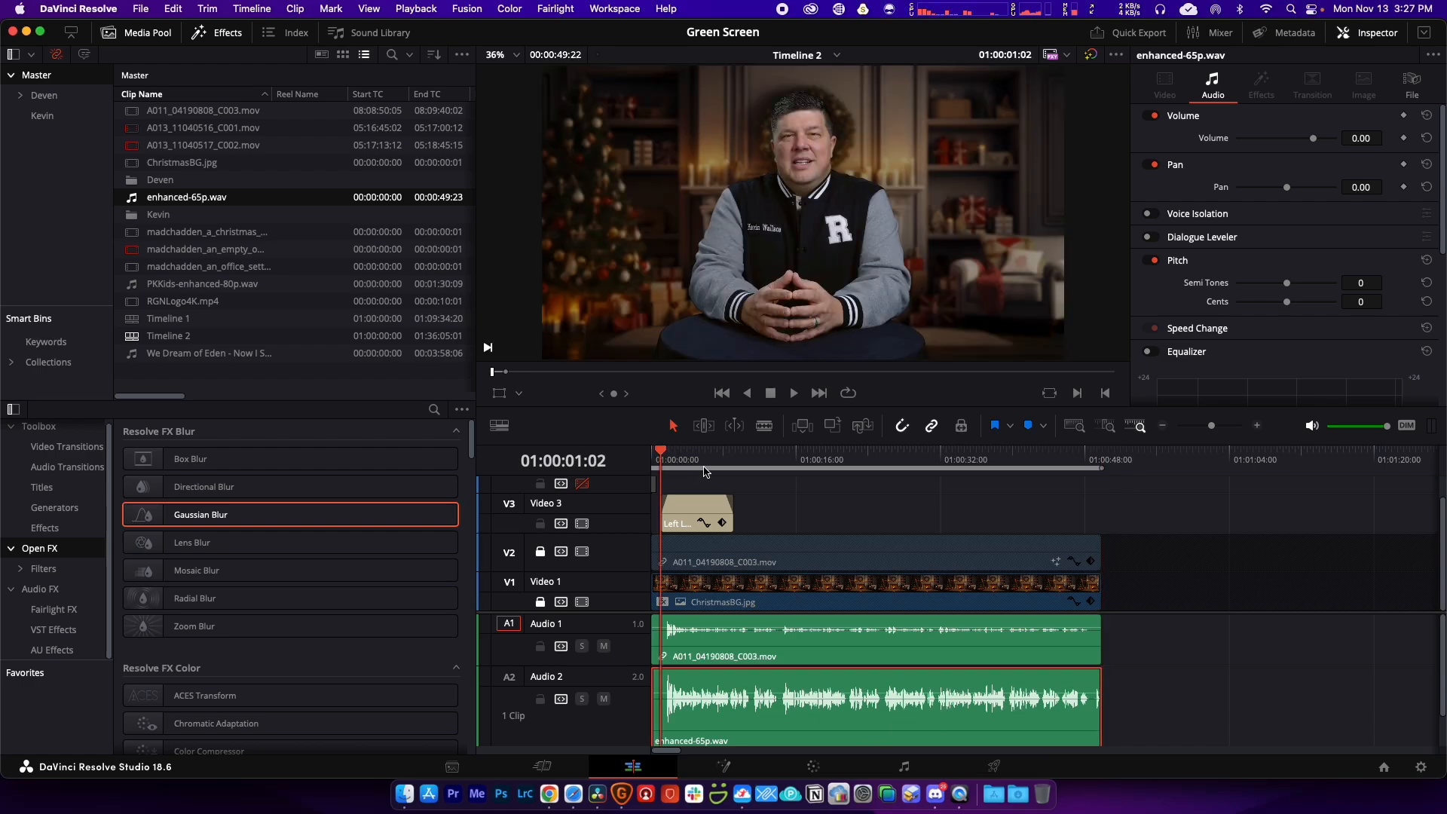
drag(663, 456, 636, 469)
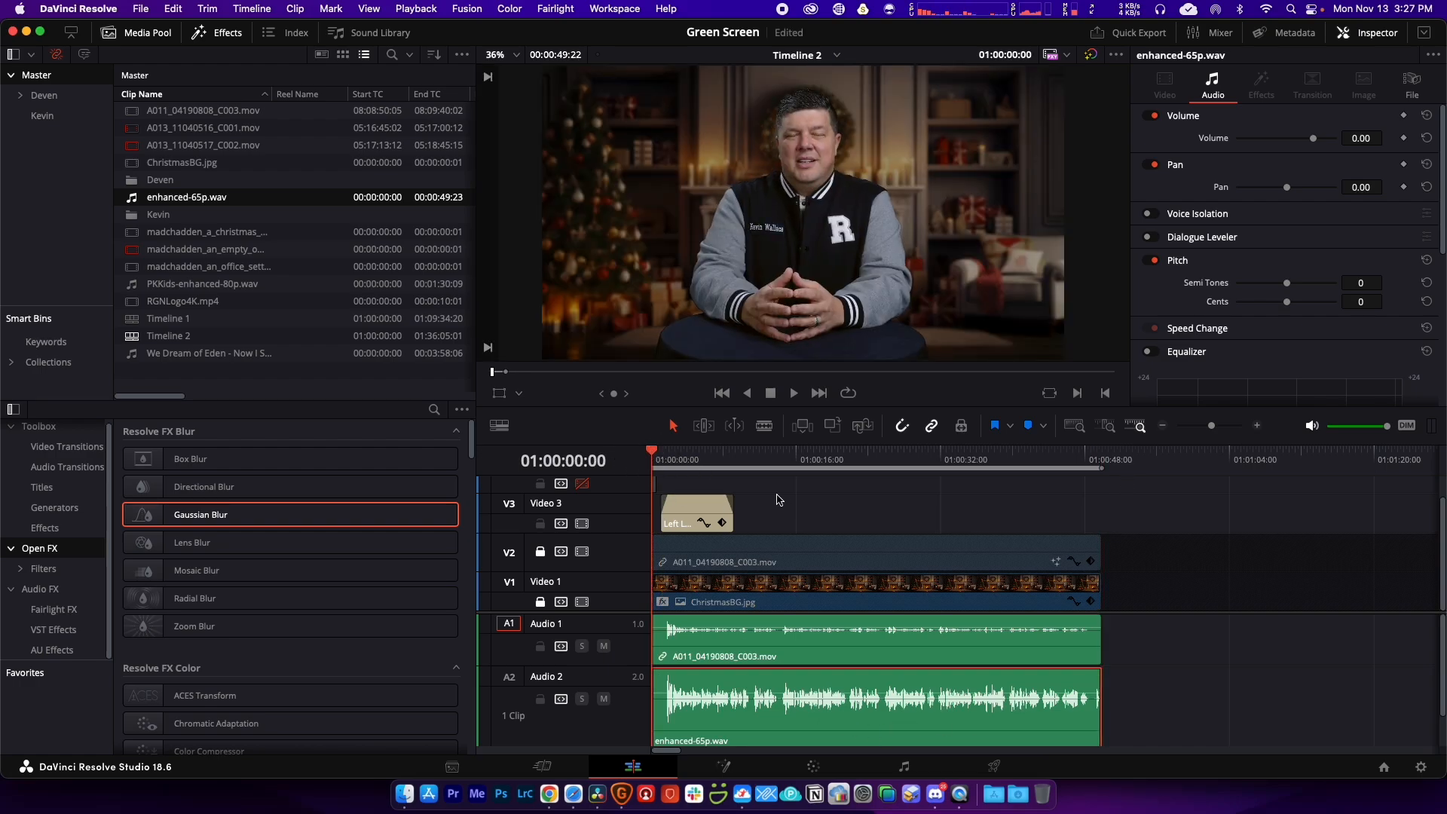
key(space)
key(super+equal)
key(super+equal)
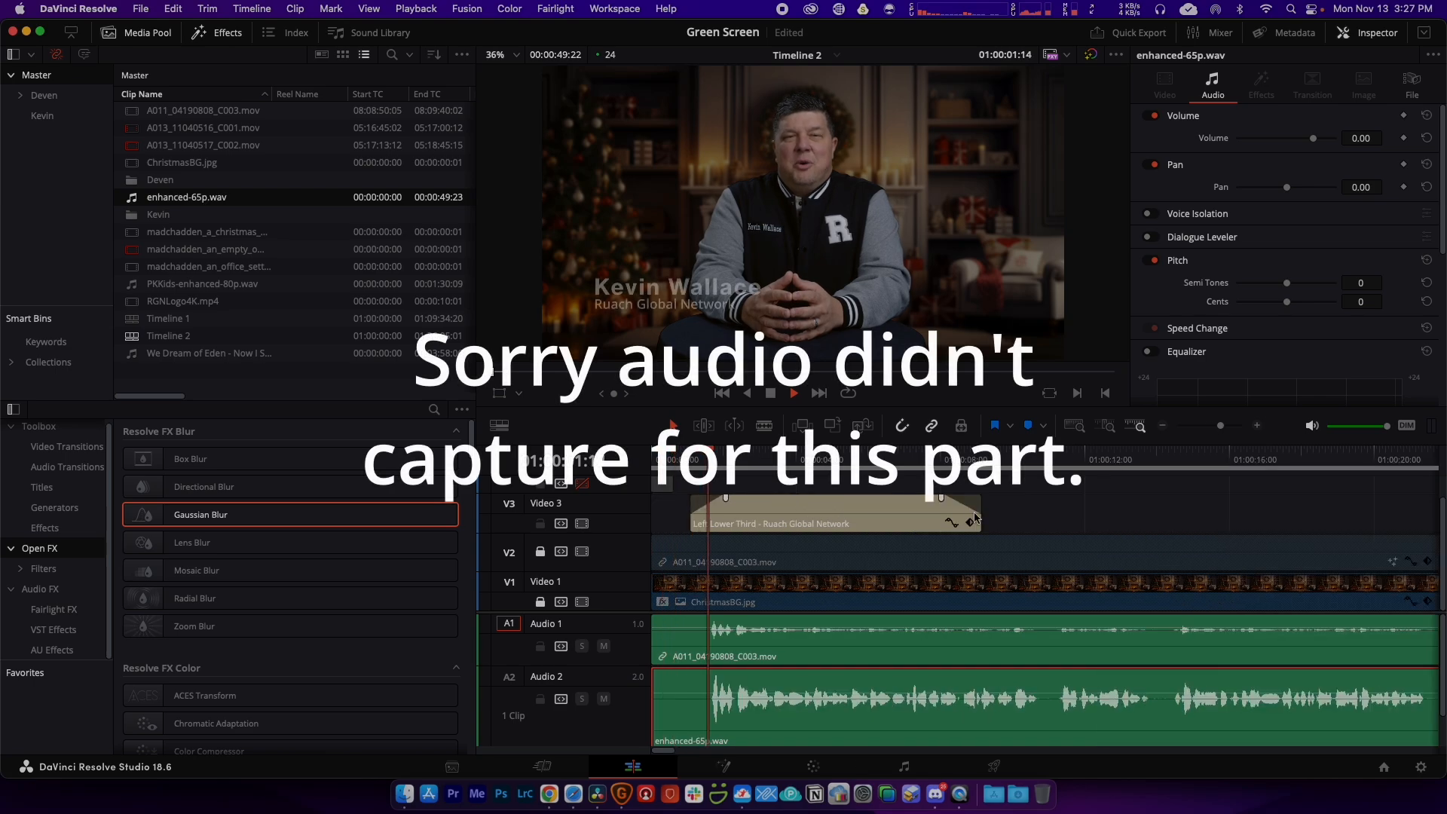
key(space)
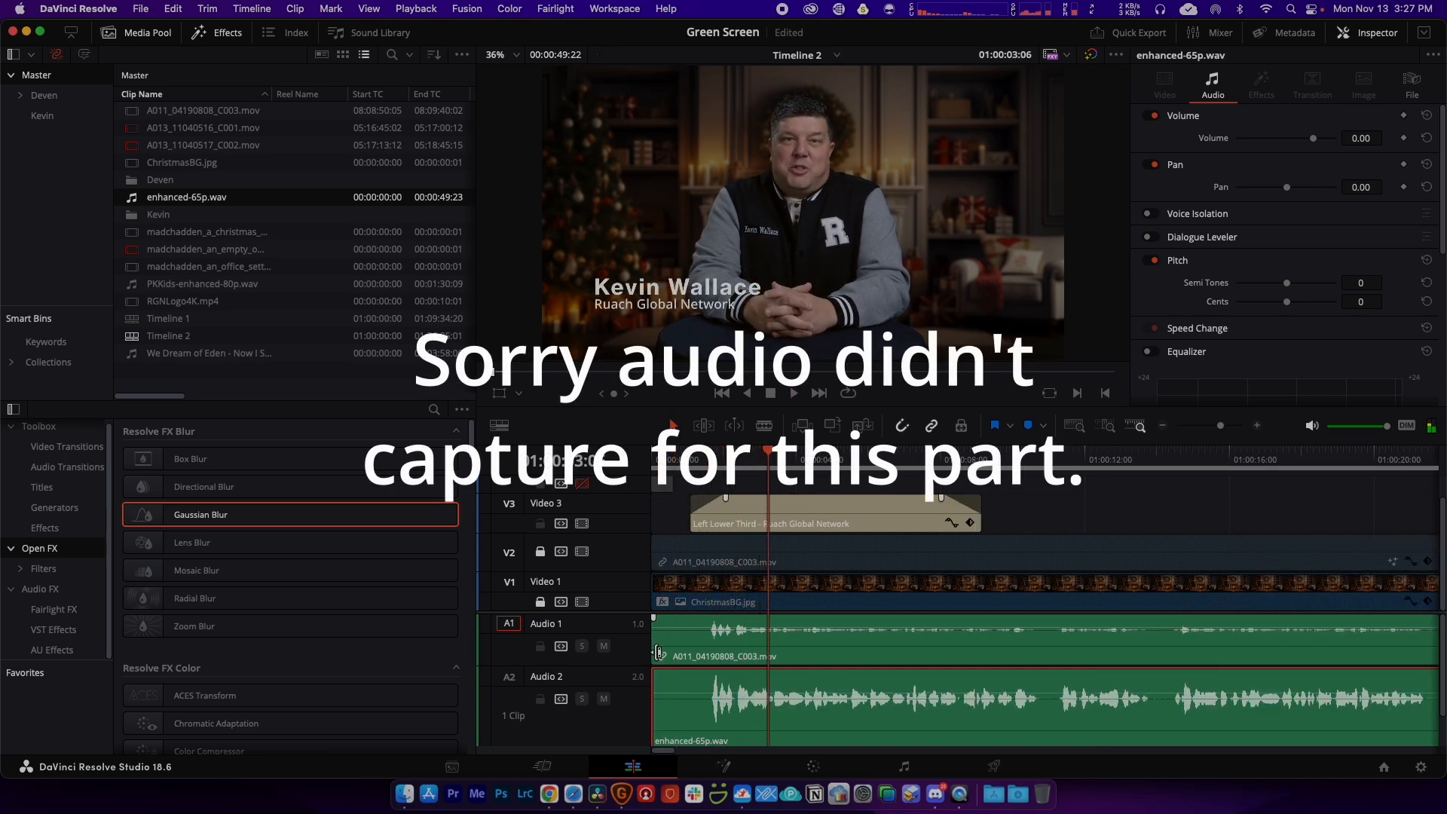
Step: Compare the audio by toggling mute on Audio 1 and Audio 2, leaving Audio 1 muted
click(603, 646)
key(Home)
key(space)
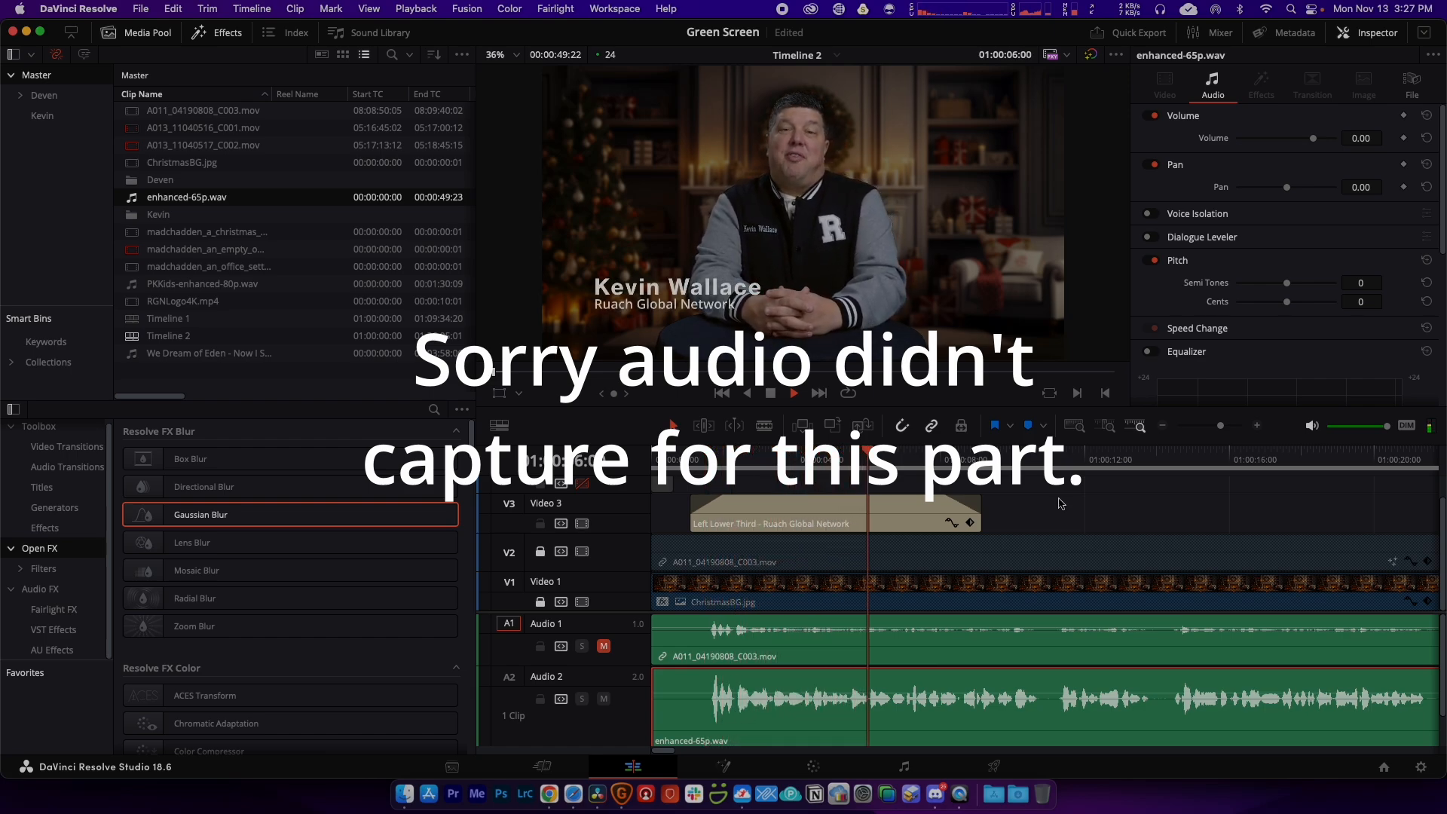
click(604, 646)
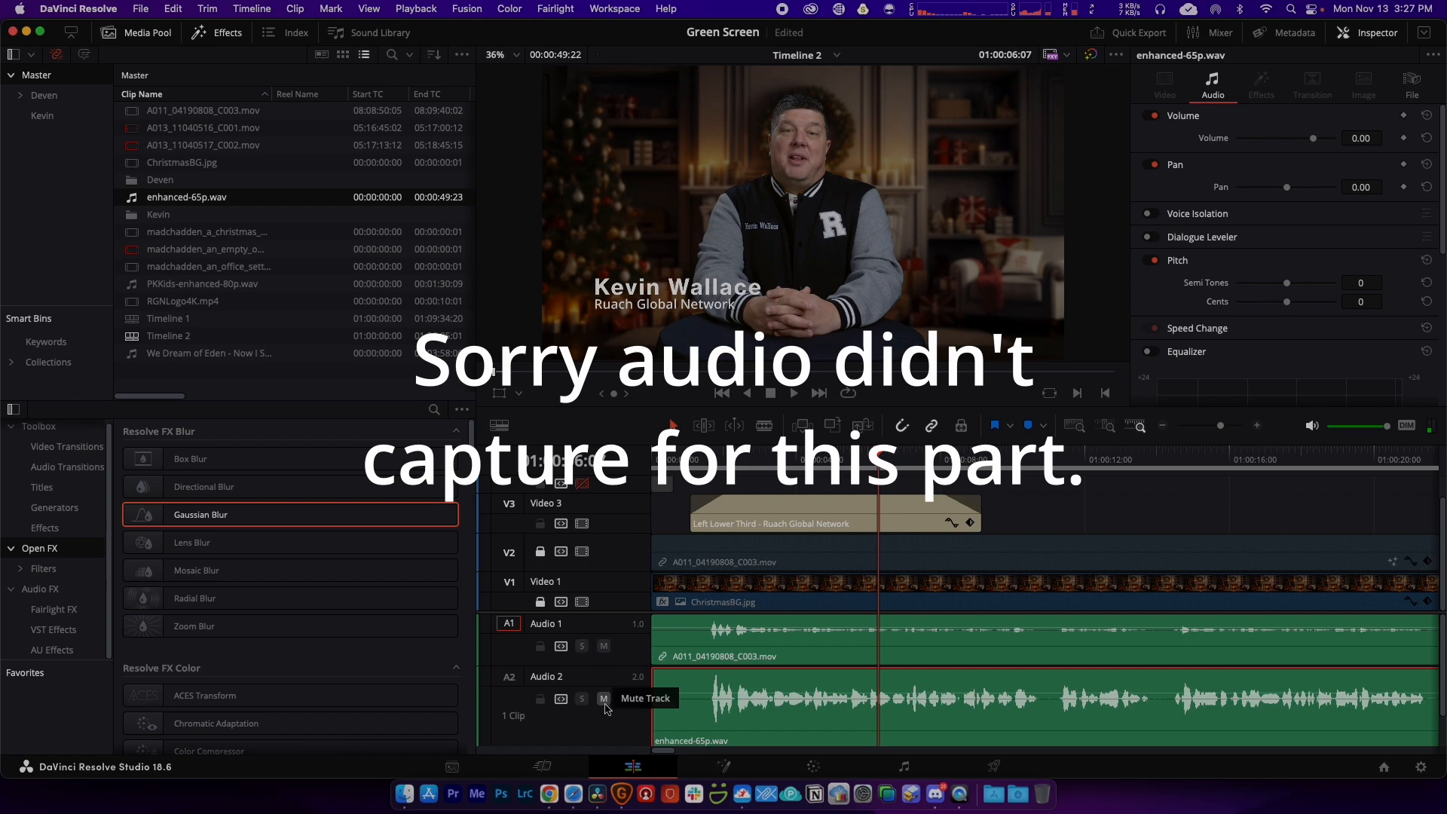
click(604, 699)
key(space)
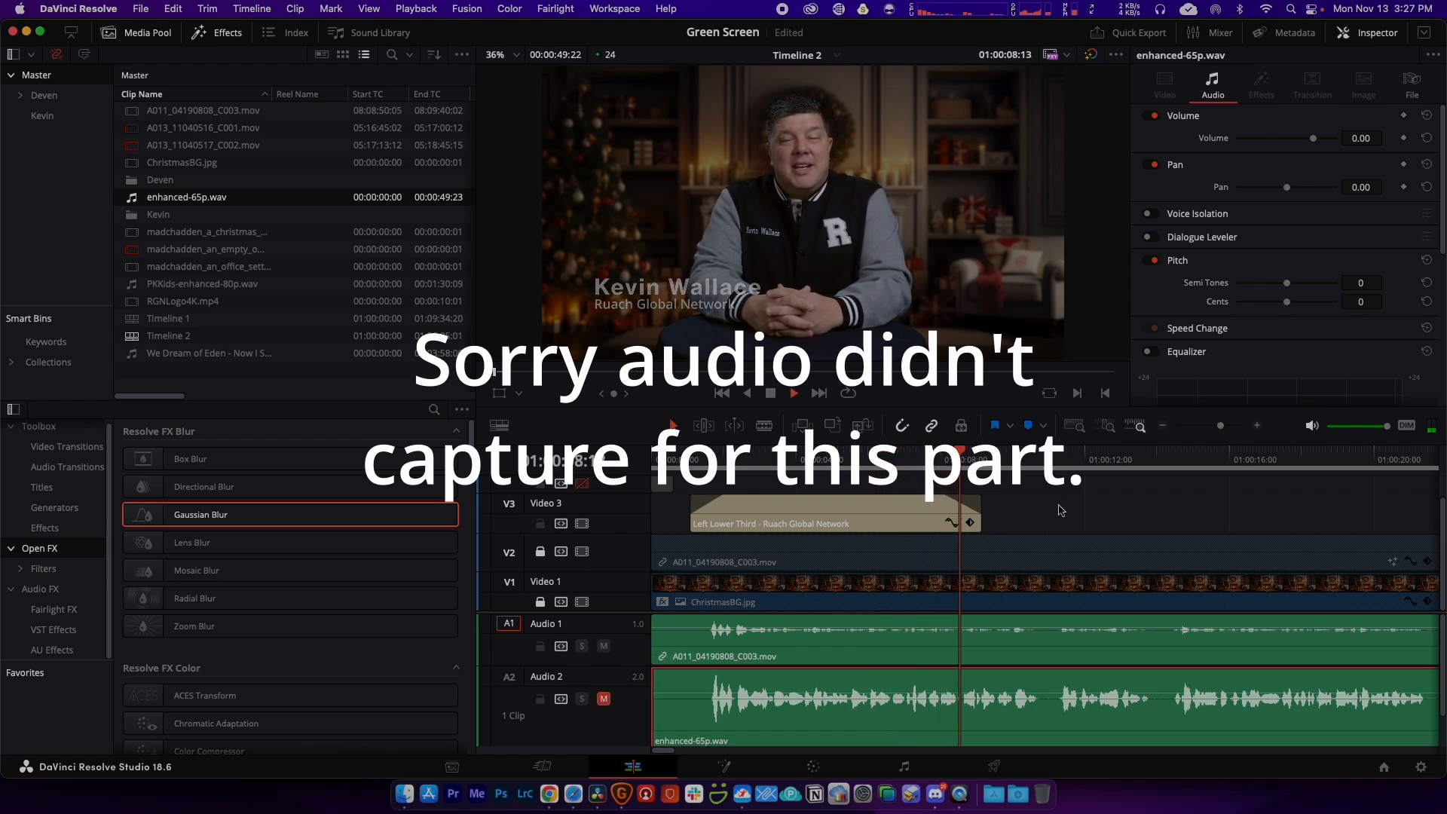
click(604, 646)
click(604, 699)
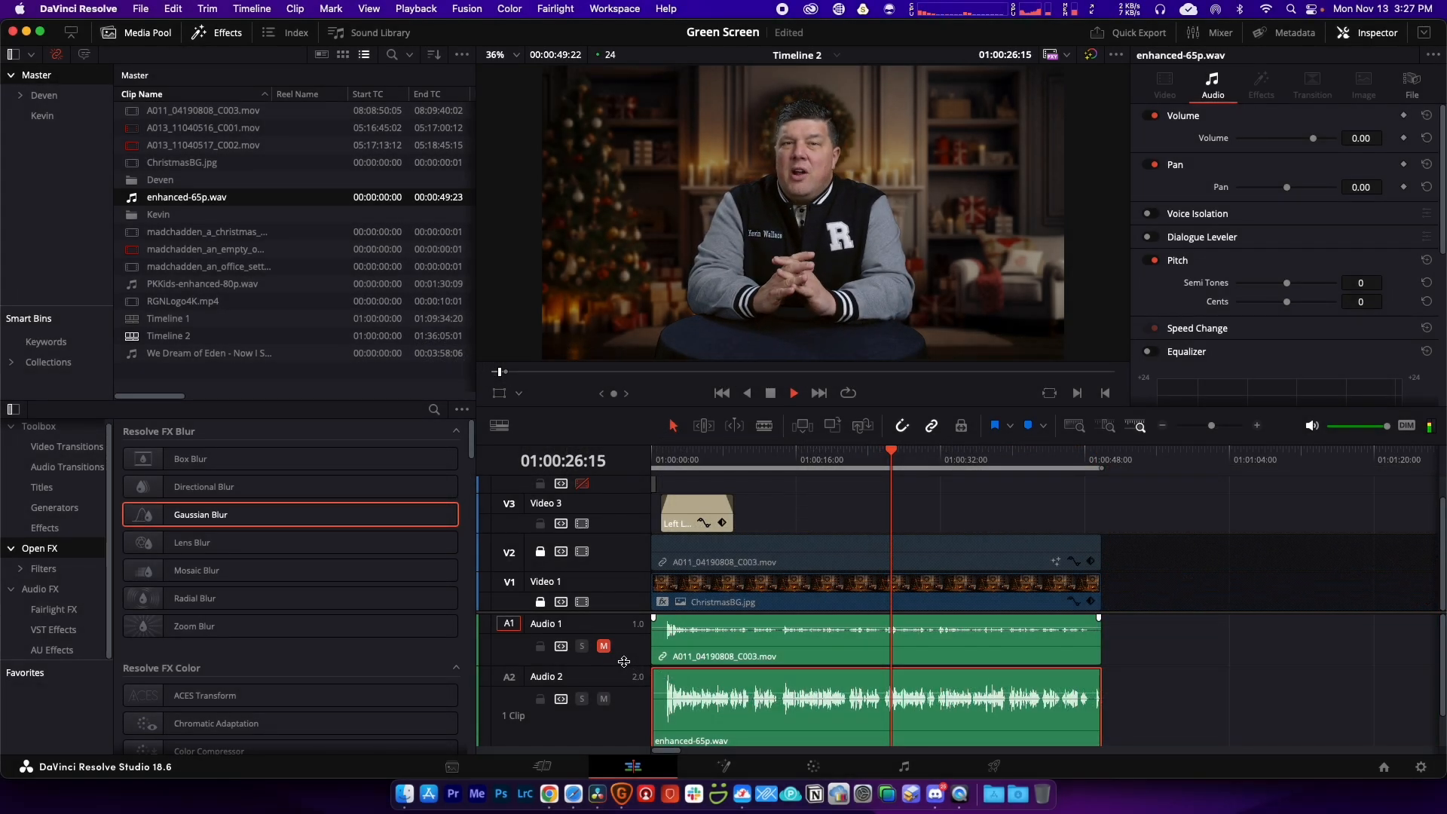
click(849, 508)
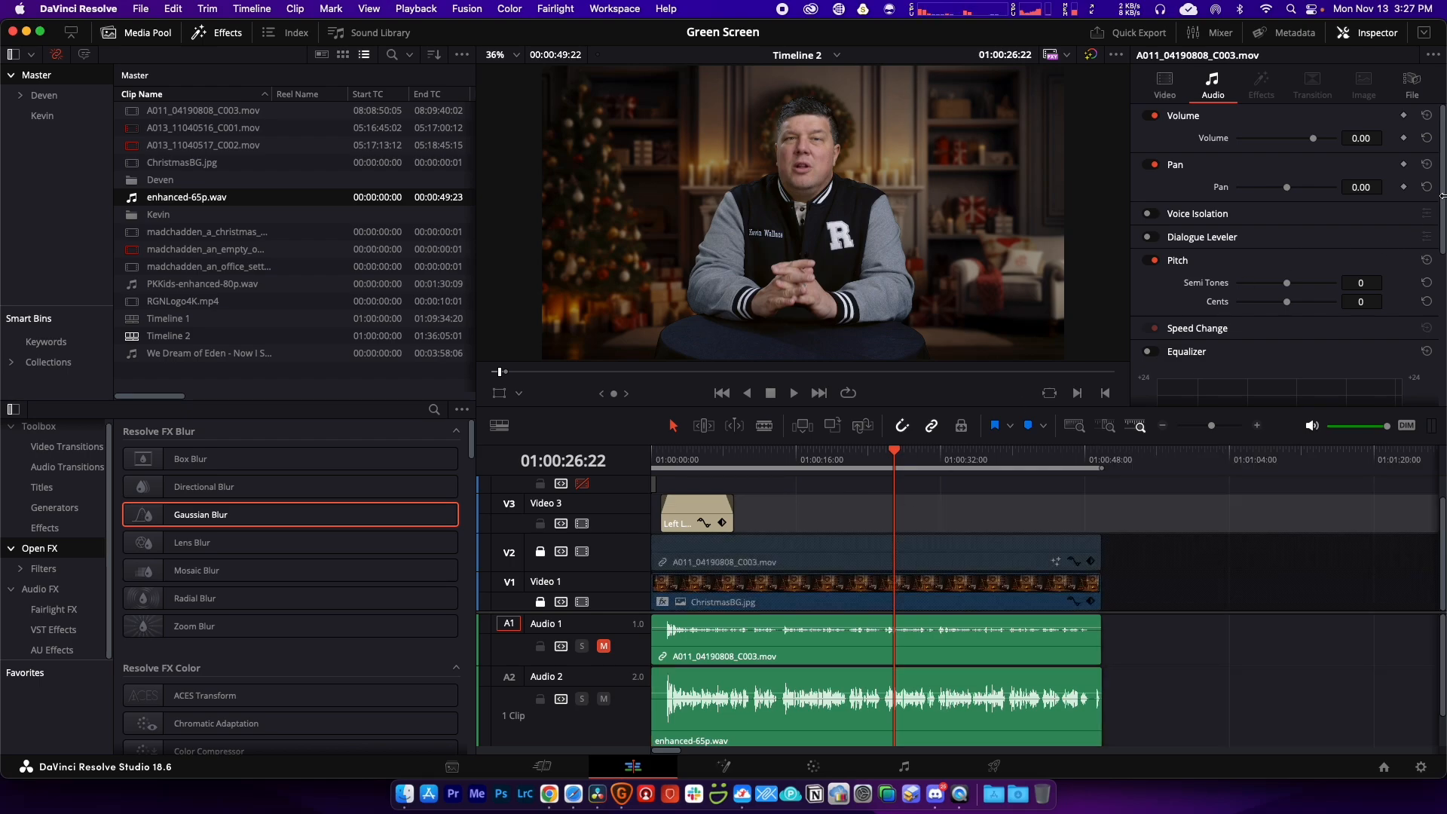
drag(1442, 193, 1440, 291)
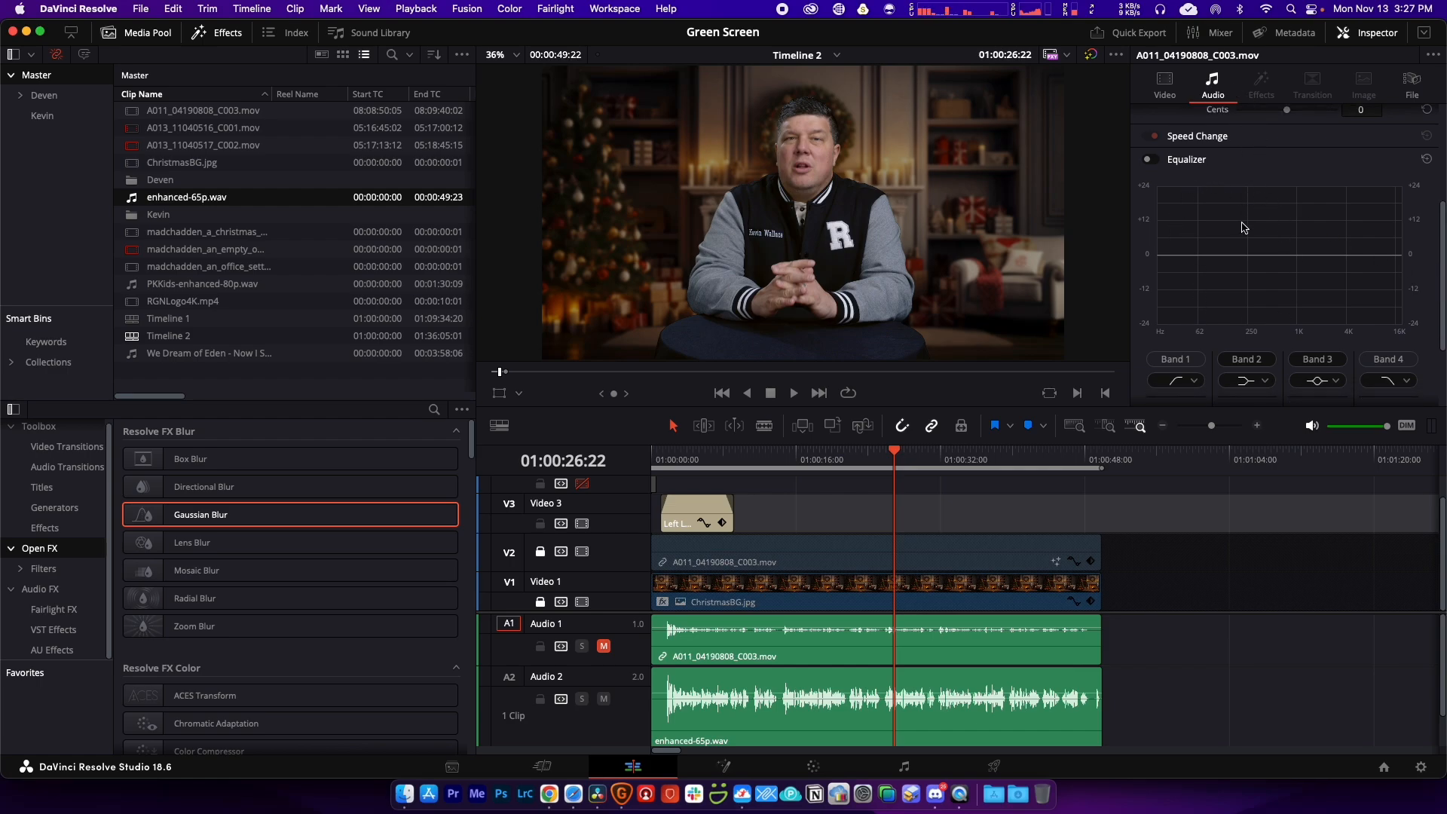
drag(1443, 291, 1443, 337)
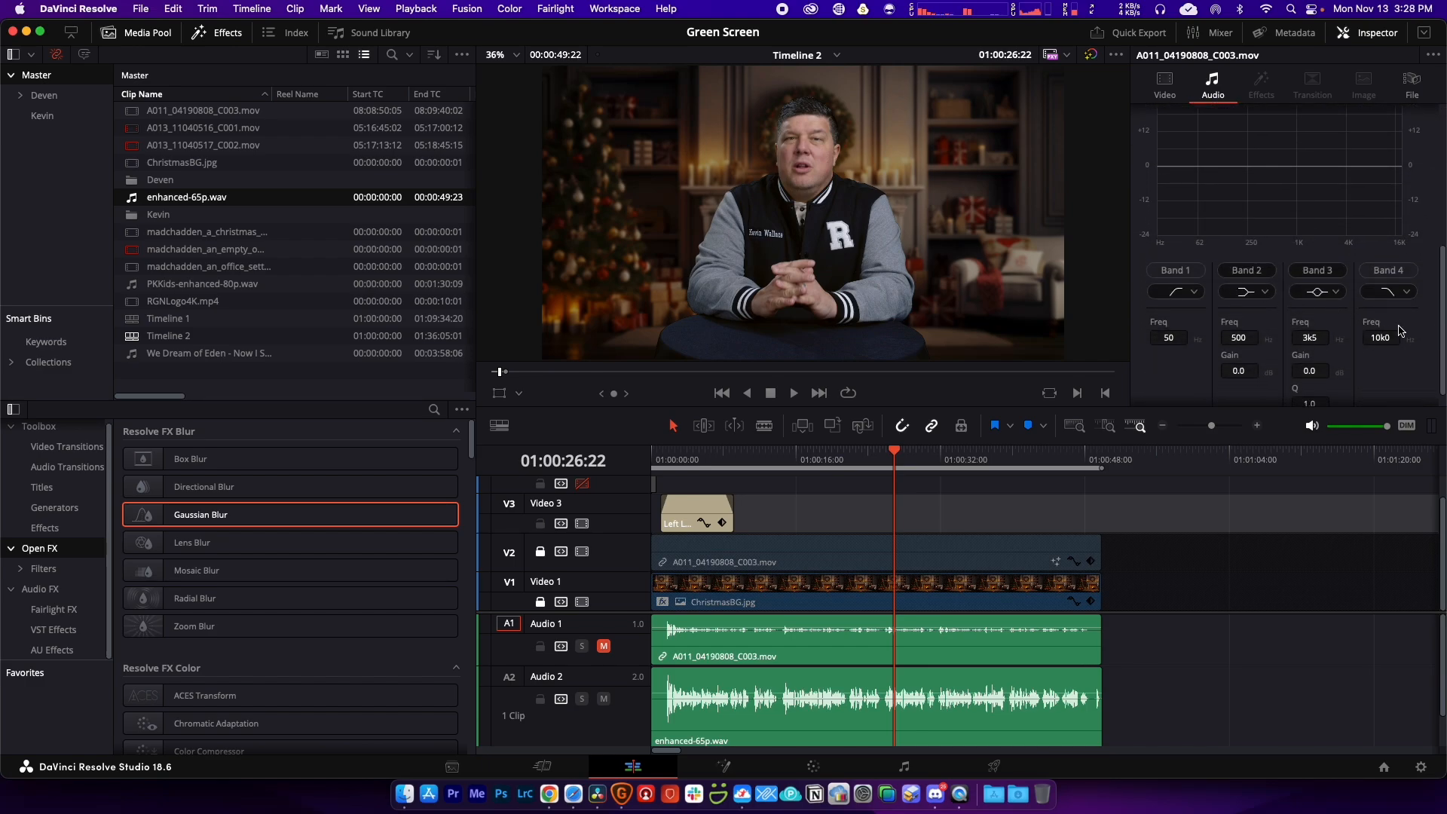
drag(1443, 312, 1441, 280)
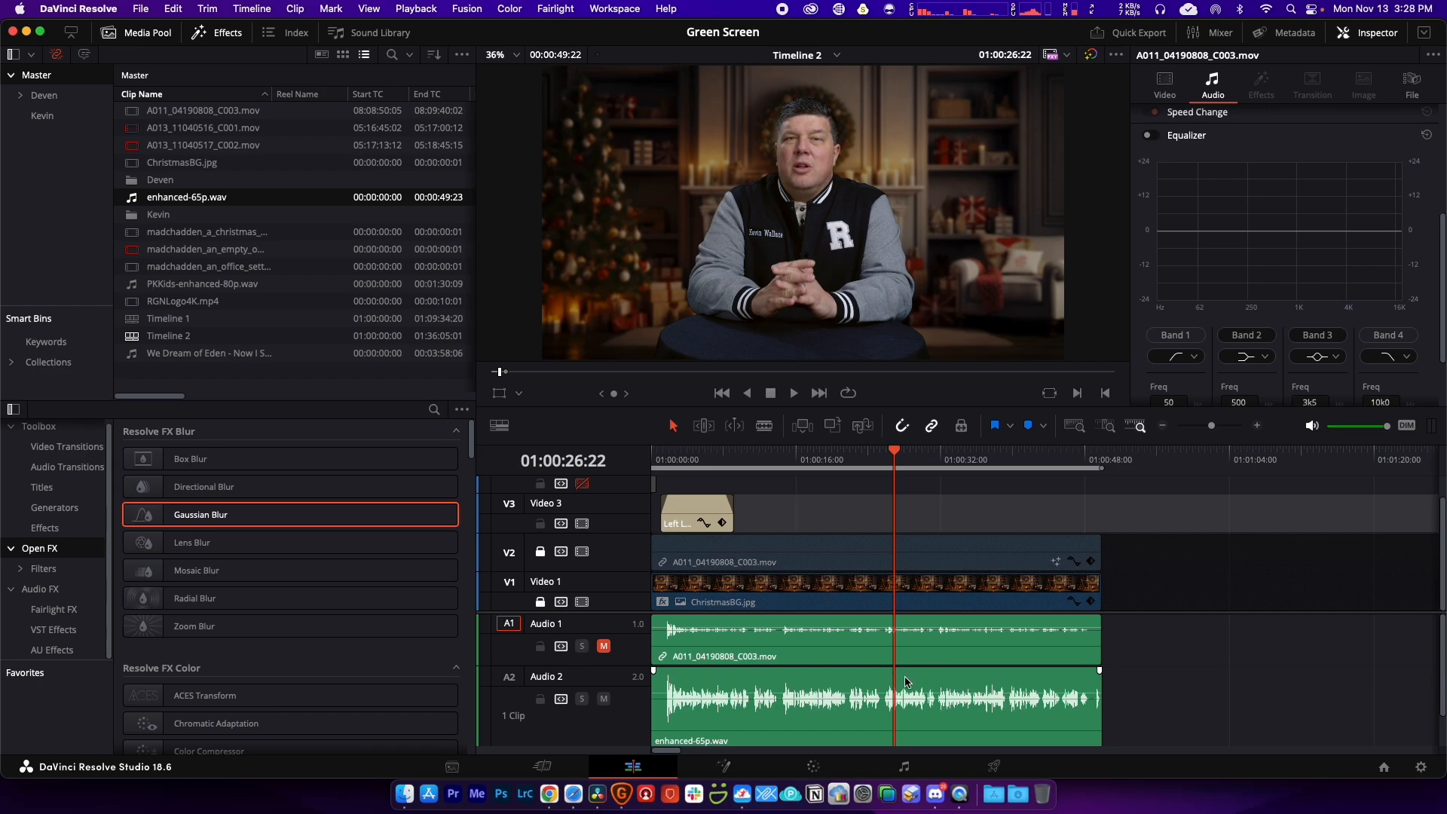
click(568, 800)
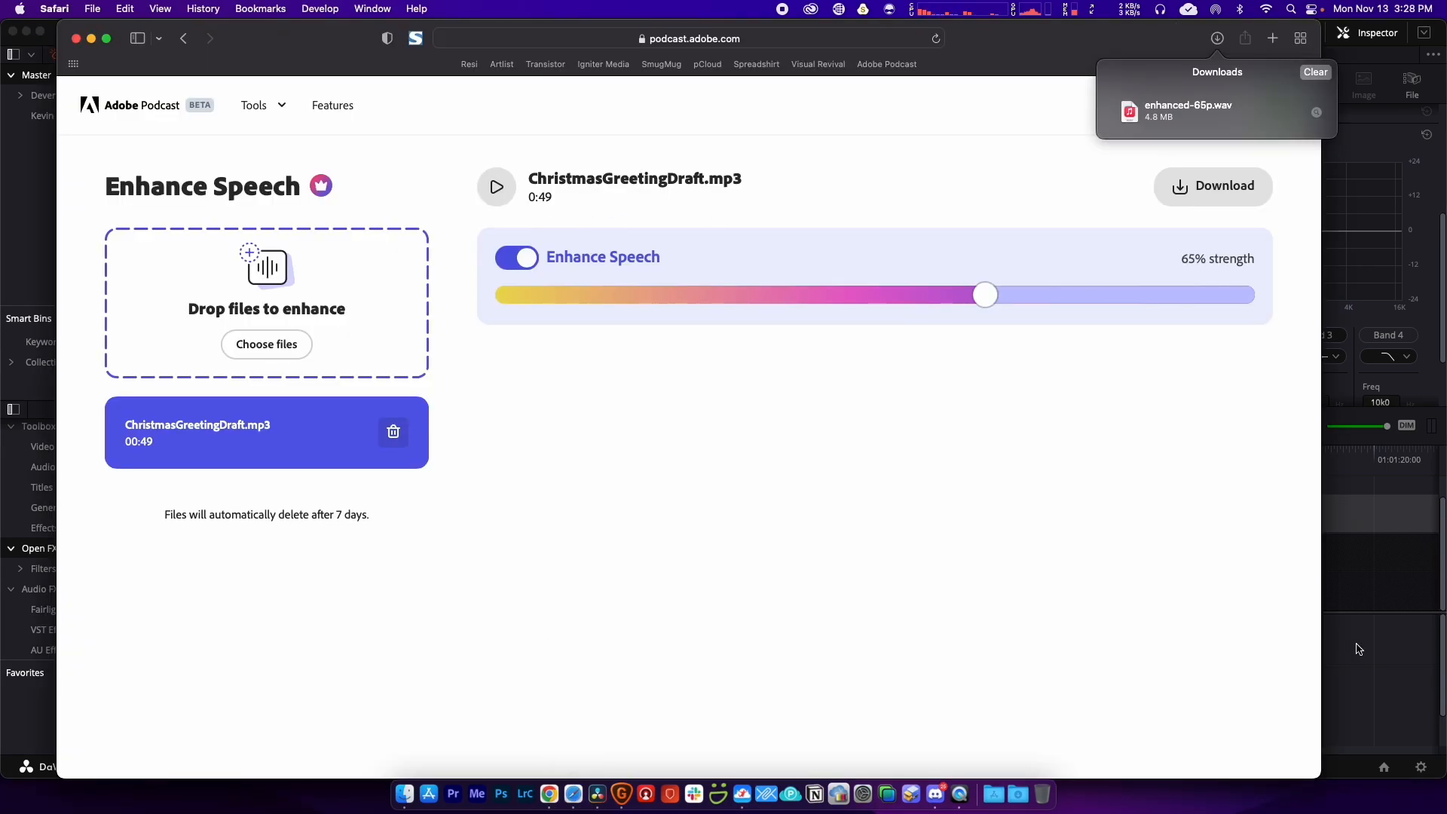
click(1376, 681)
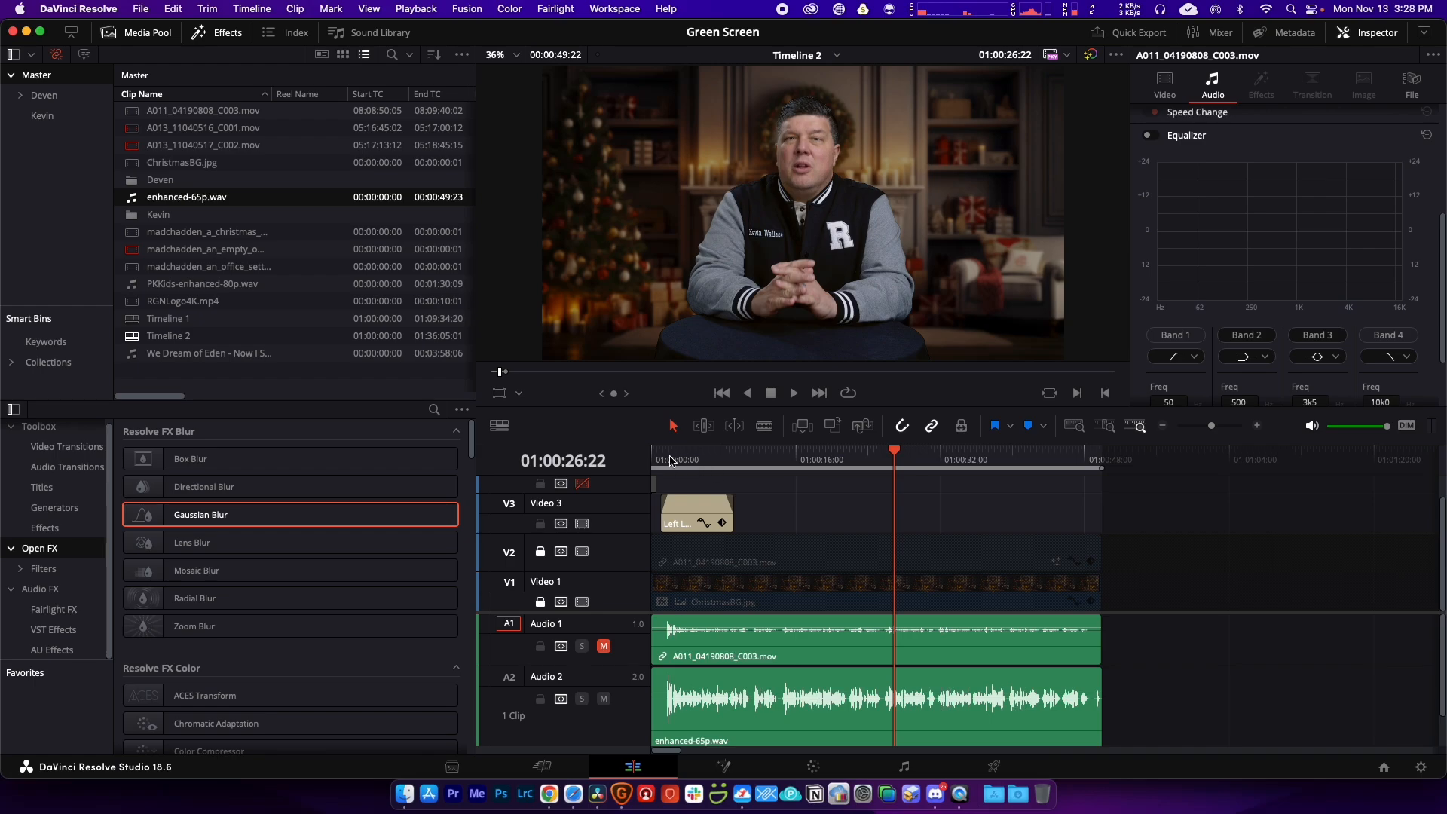
Step: Enable the top track's solid colour clip and play the timeline start to check it
drag(673, 461, 634, 468)
key(super+equal)
key(super+equal)
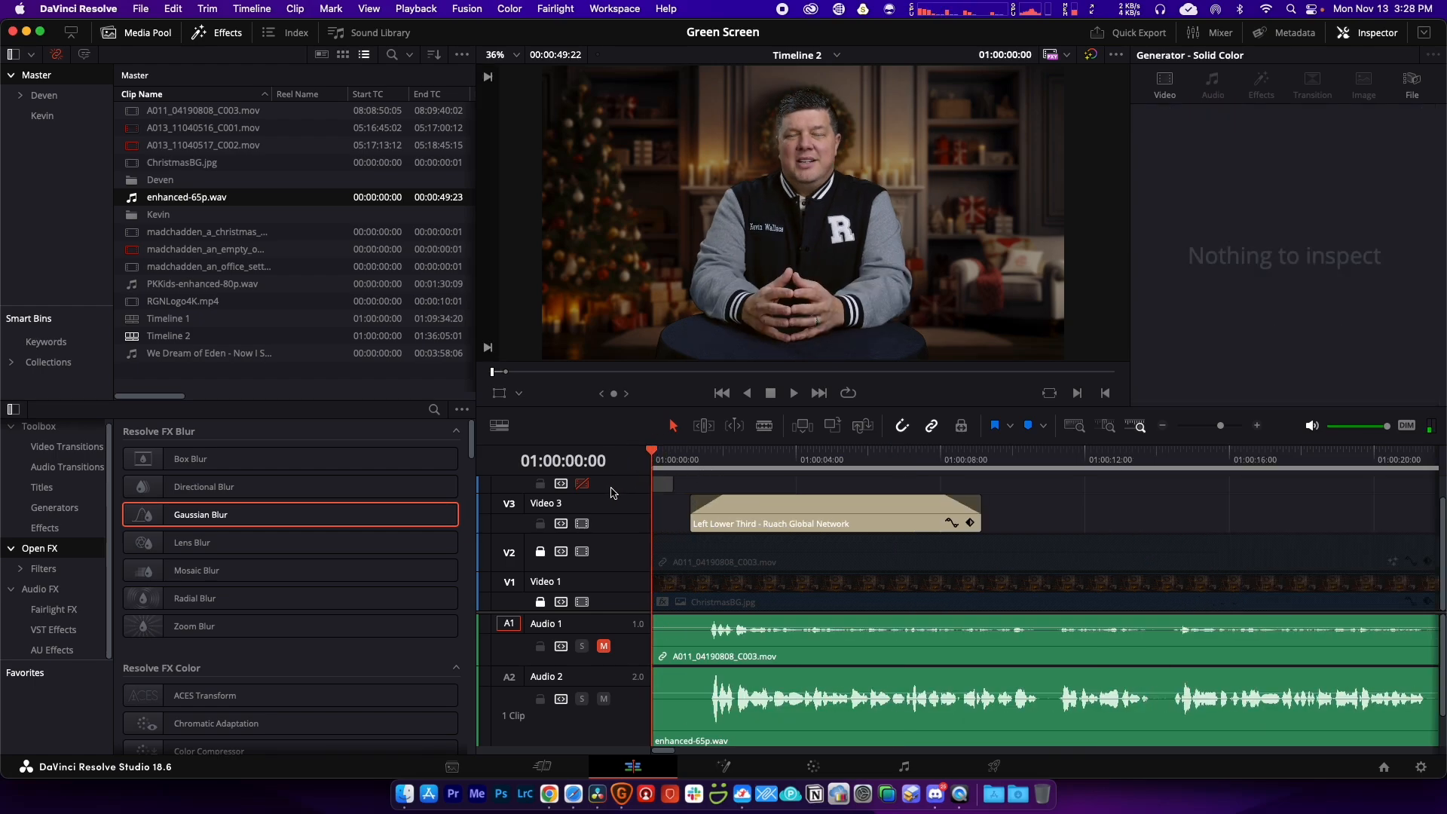
click(582, 484)
key(space)
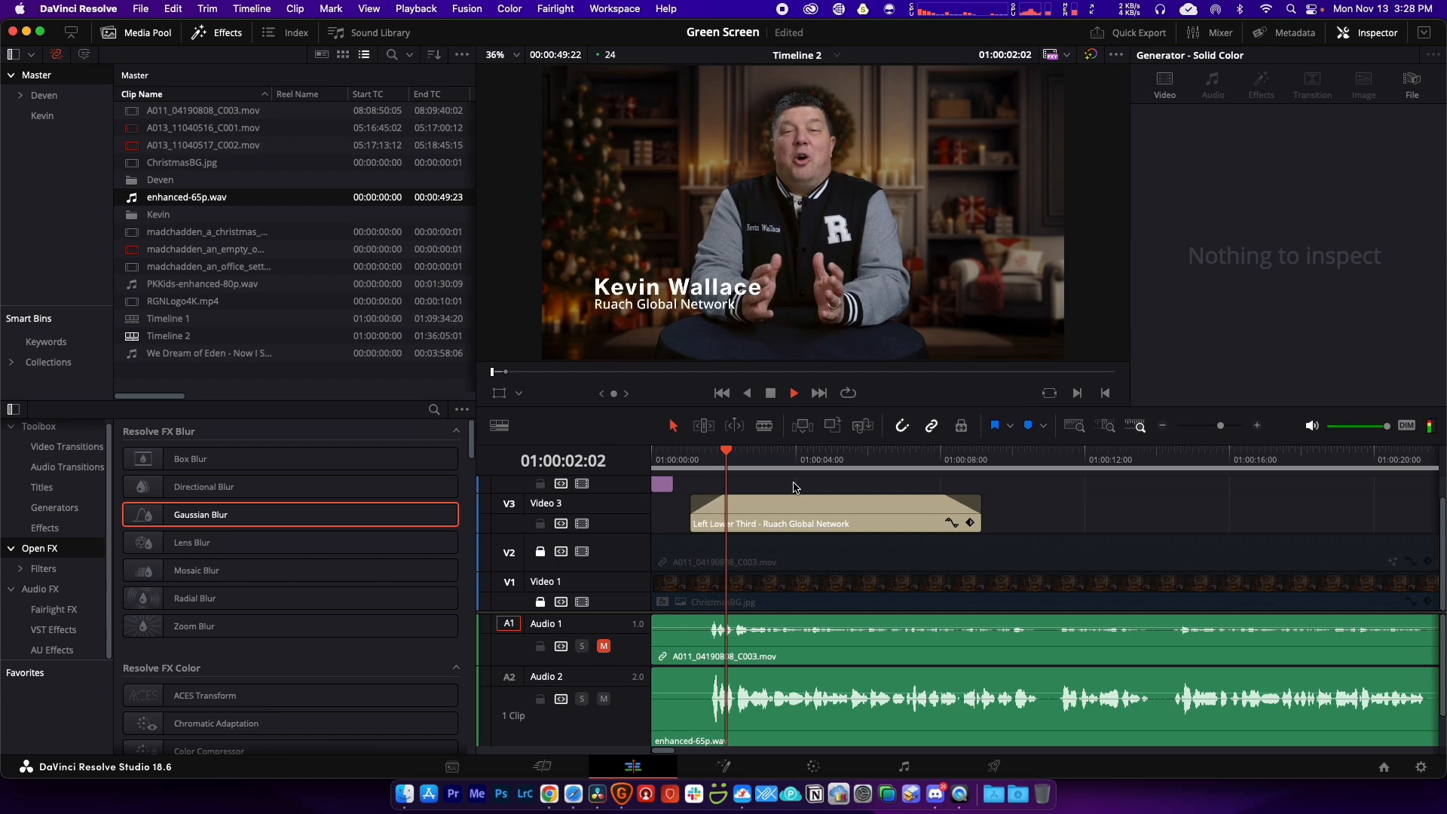
key(space)
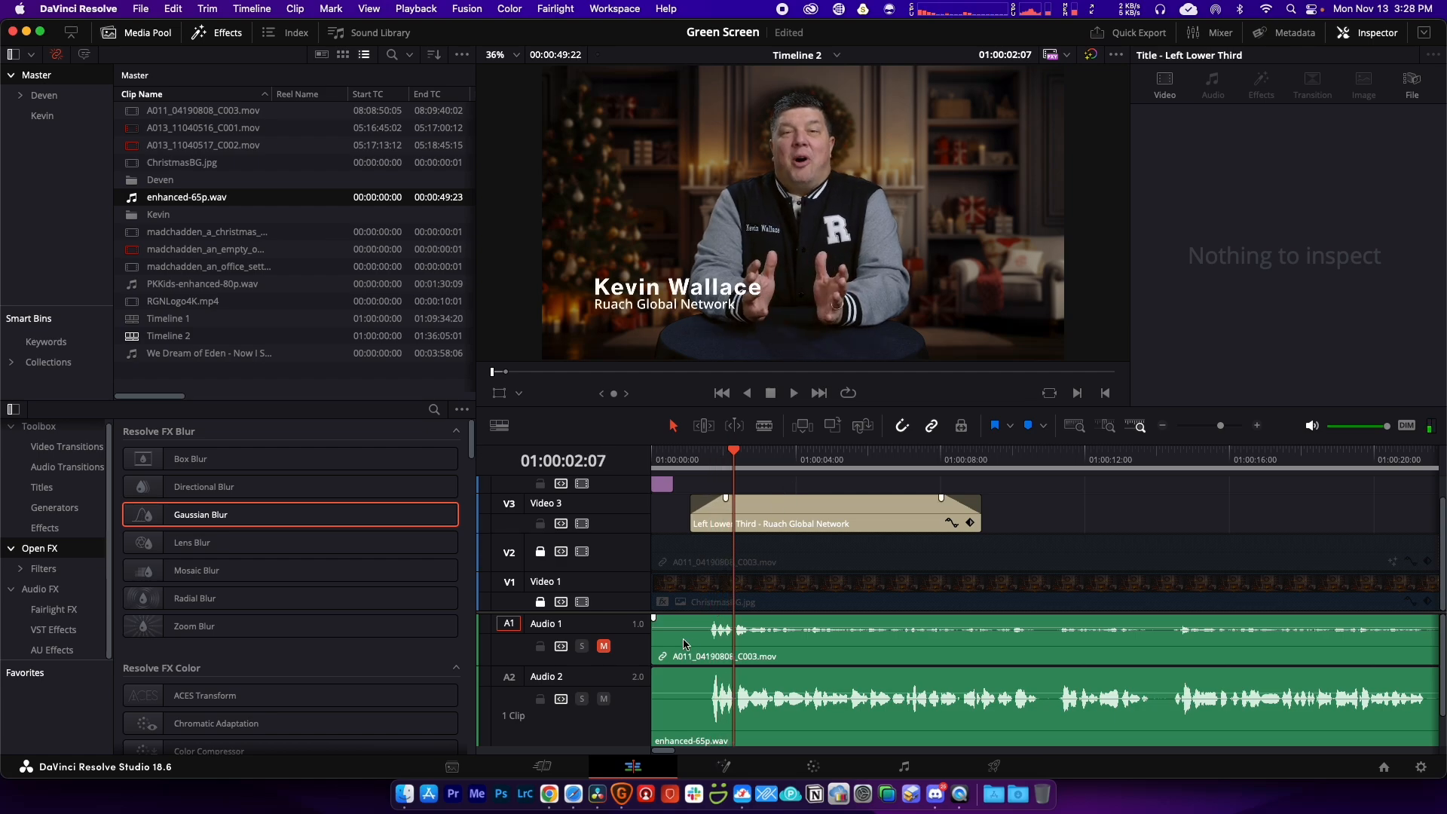
Step: Unlock V1 and V2, trim the silent opening off the talking-head clips, and slide them to 00:00
click(540, 602)
click(540, 551)
drag(656, 526, 689, 735)
drag(658, 557, 695, 558)
drag(850, 552, 811, 553)
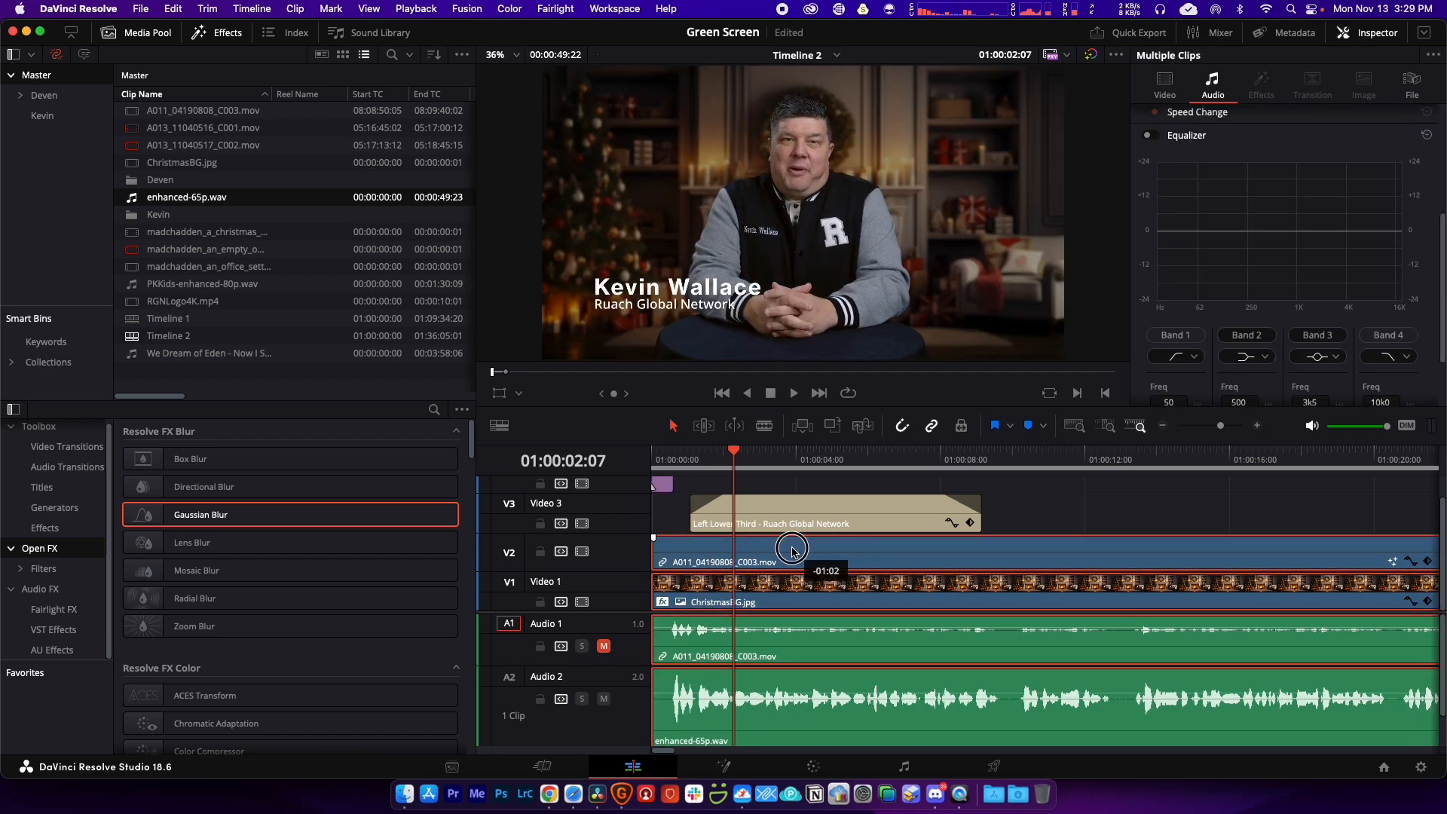
Step: Play the trimmed opening from the start, then view the whole edit and jump to its end
key(Home)
click(1013, 515)
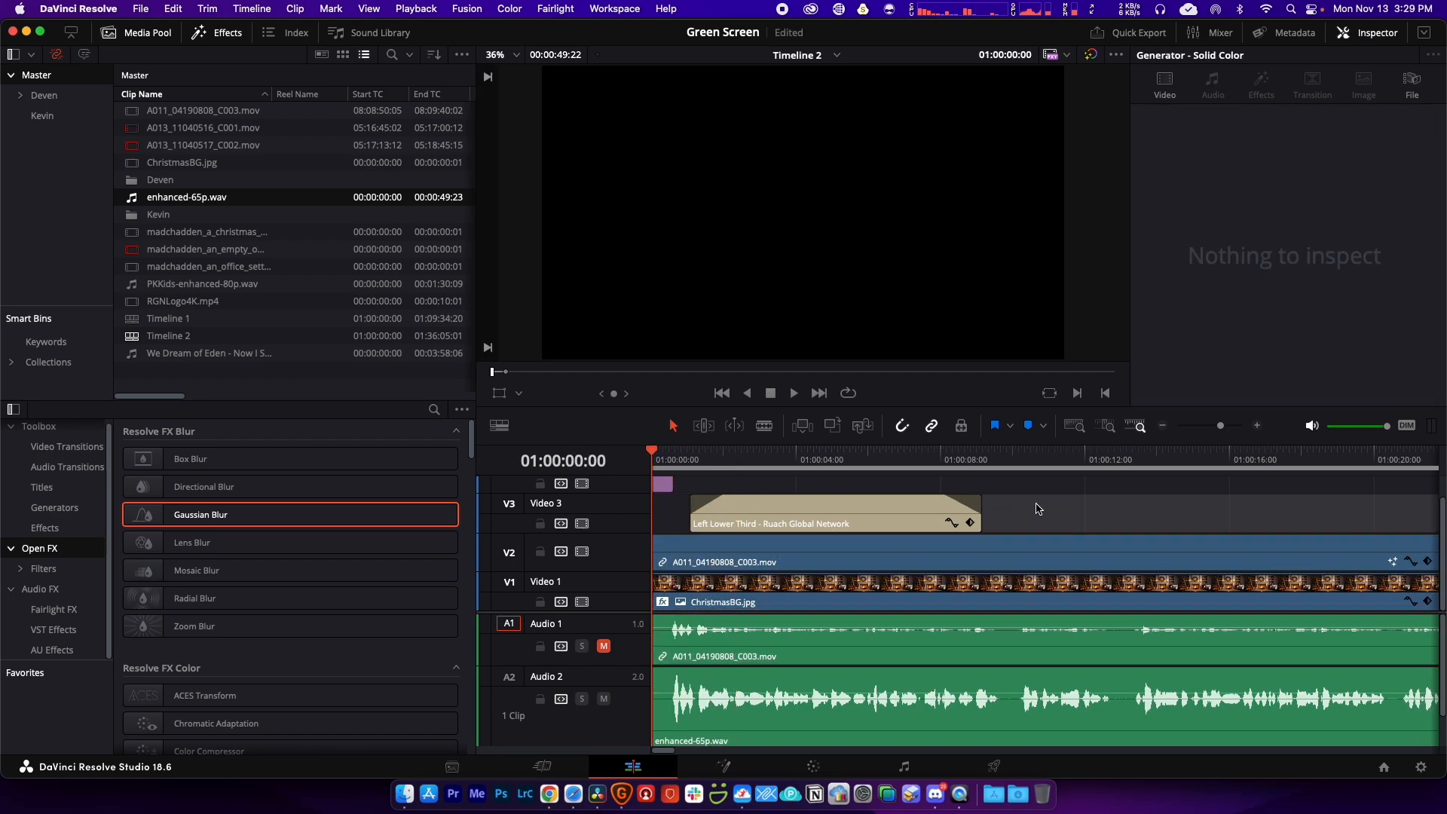
key(space)
key(space)
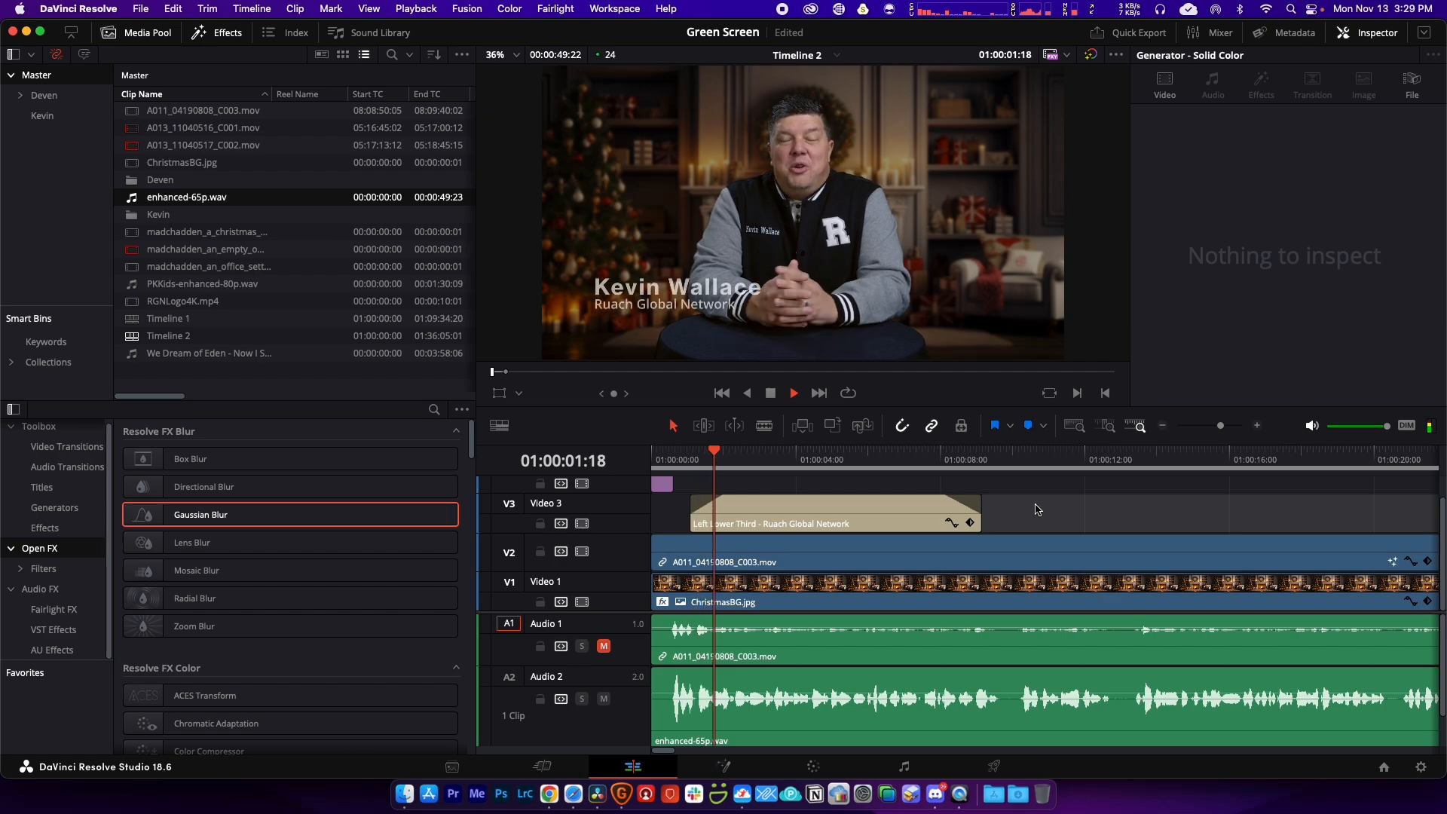
key(space)
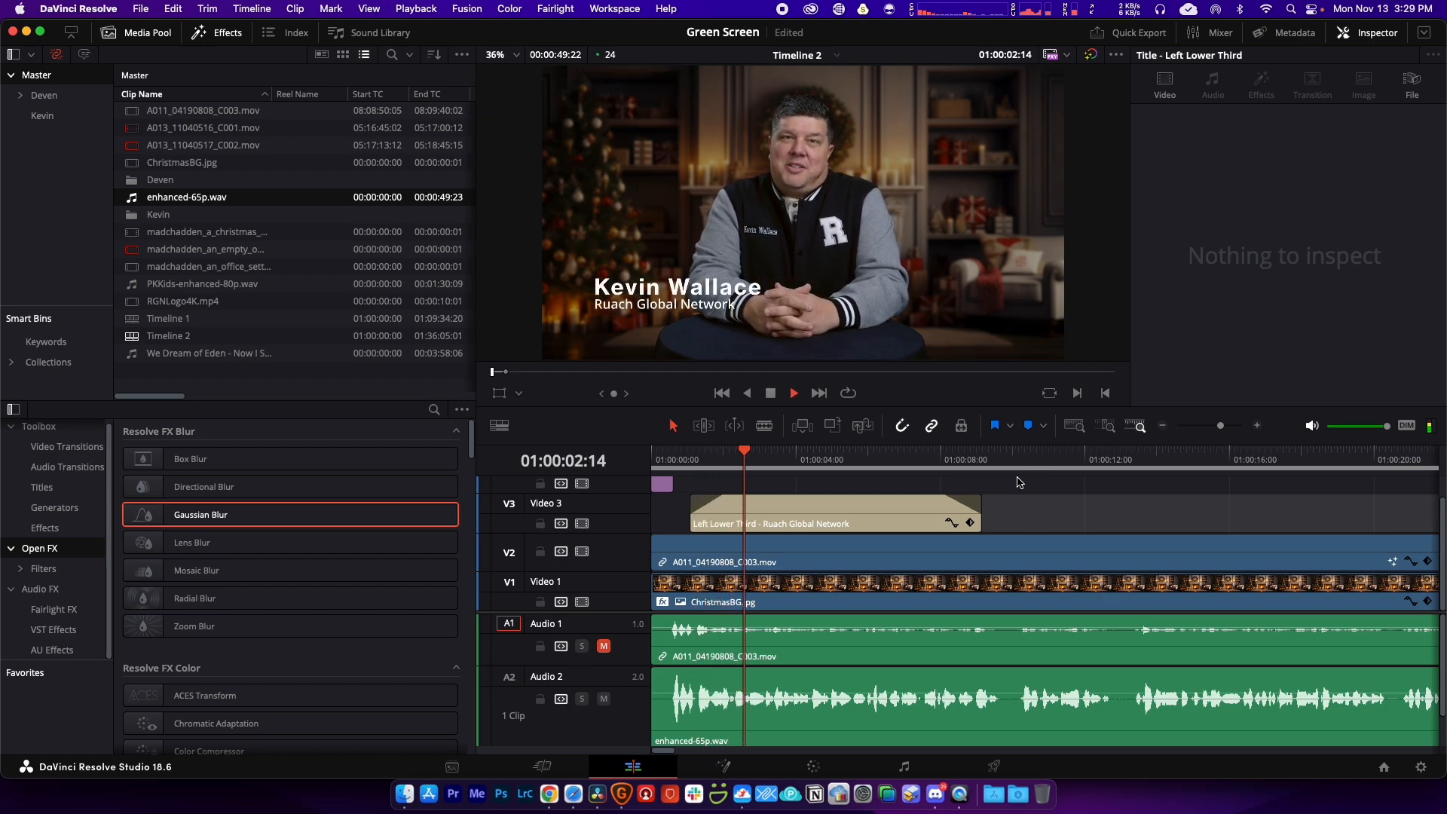
key(space)
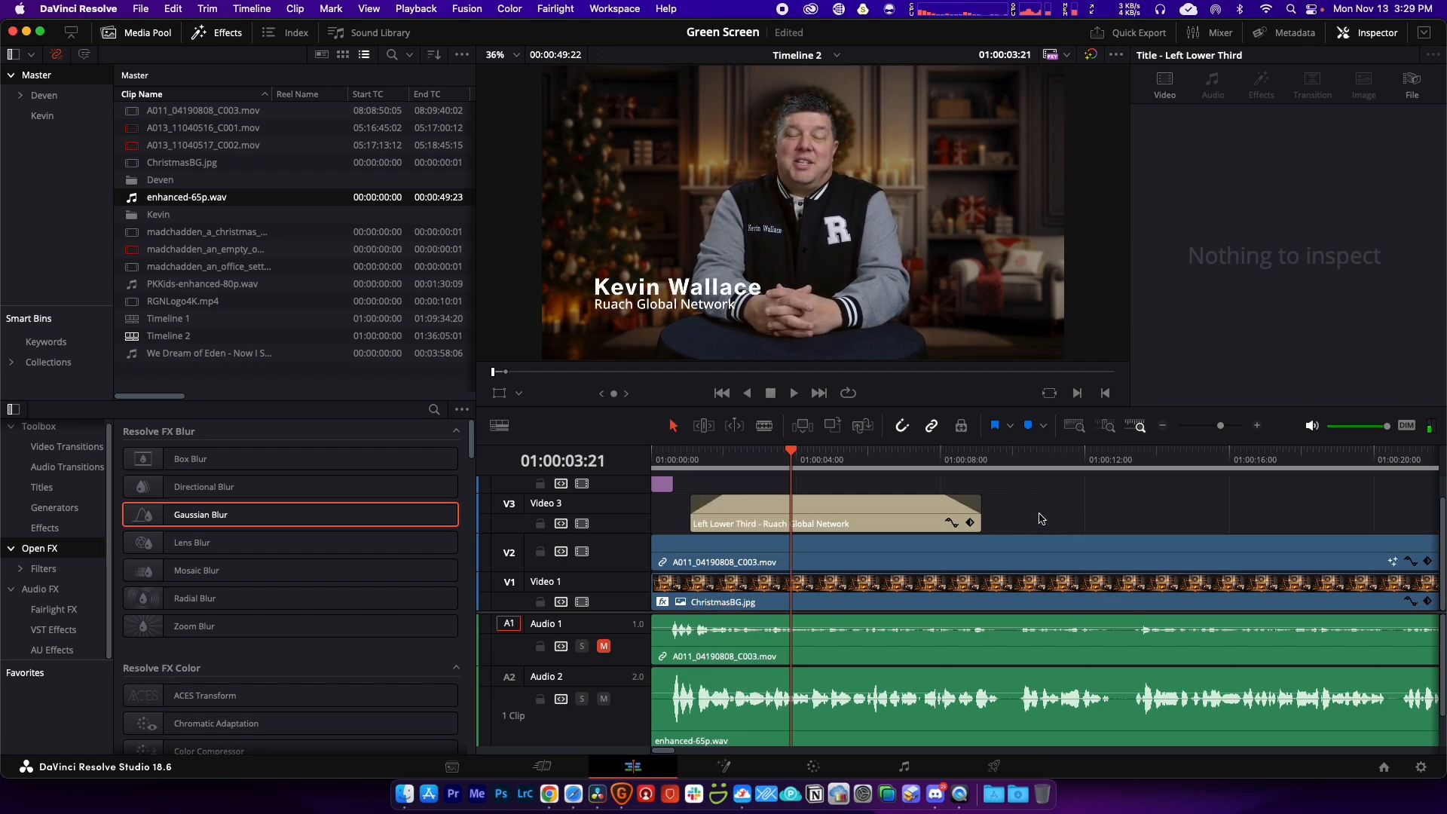
key(shift+z)
key(End)
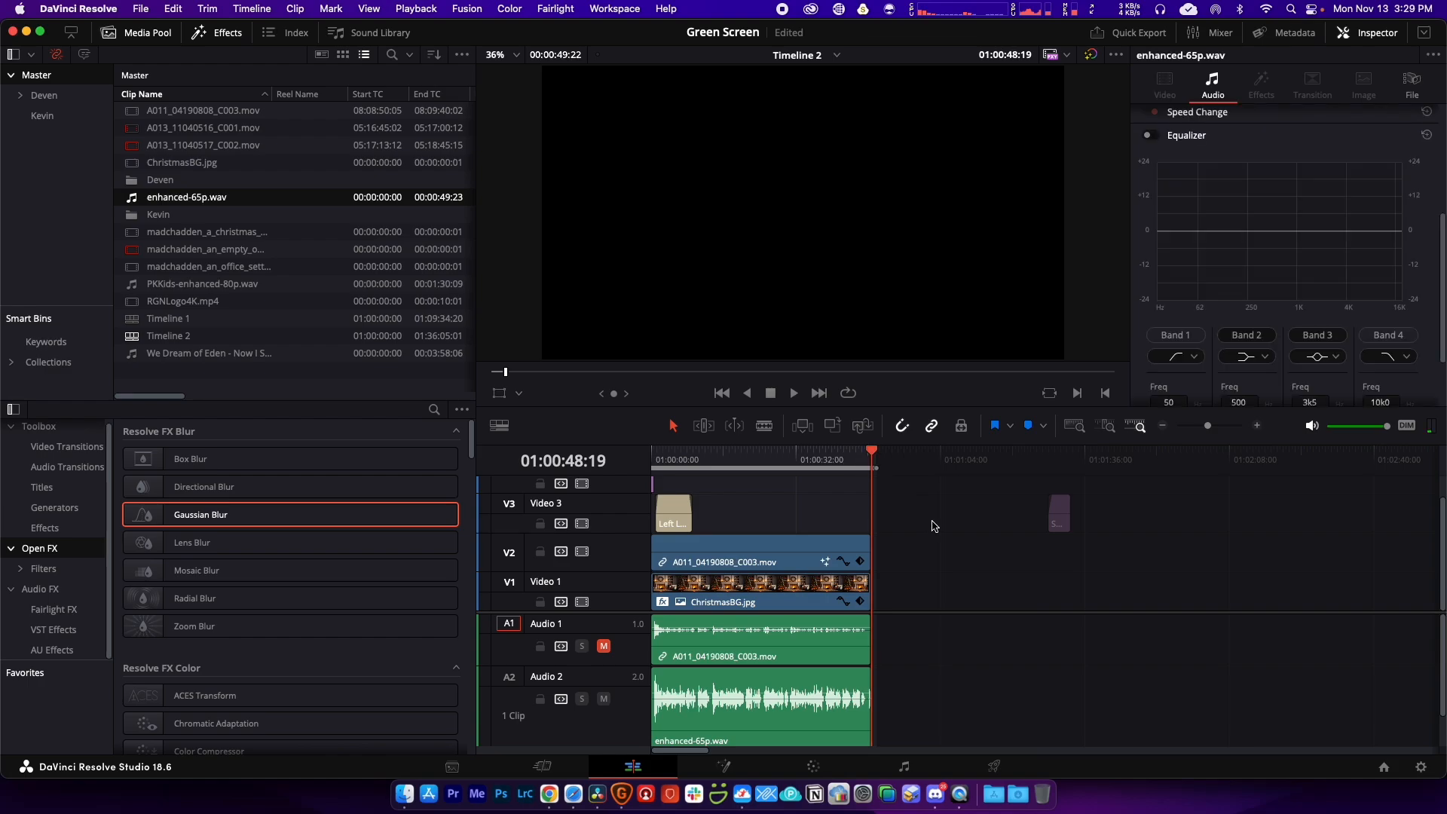
Step: Move the Solid Color clip to about 01:00:46 and preview the fade to black
drag(1058, 519, 861, 517)
click(854, 456)
key(super+equal)
key(super+equal)
key(super+equal)
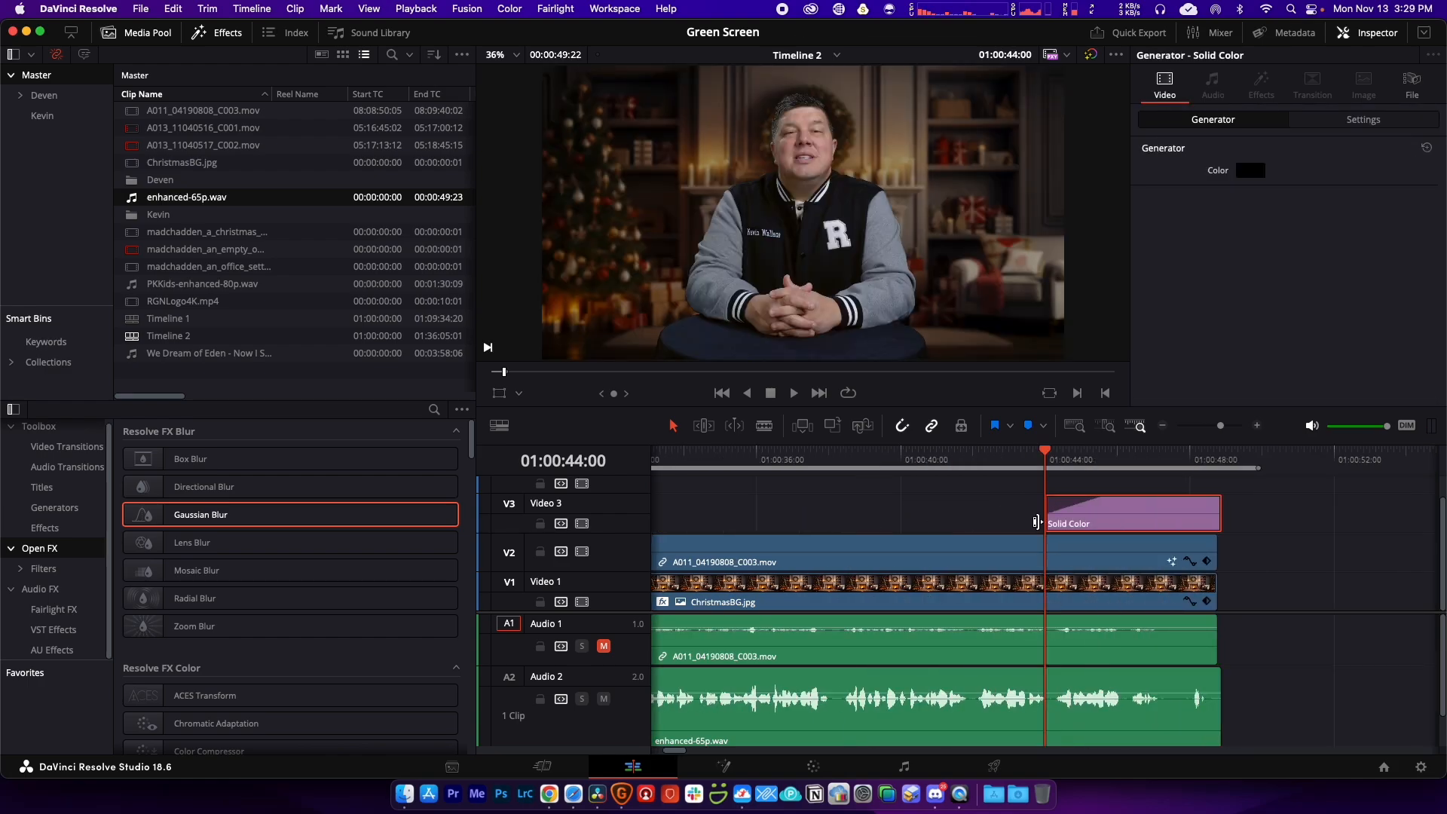
key(space)
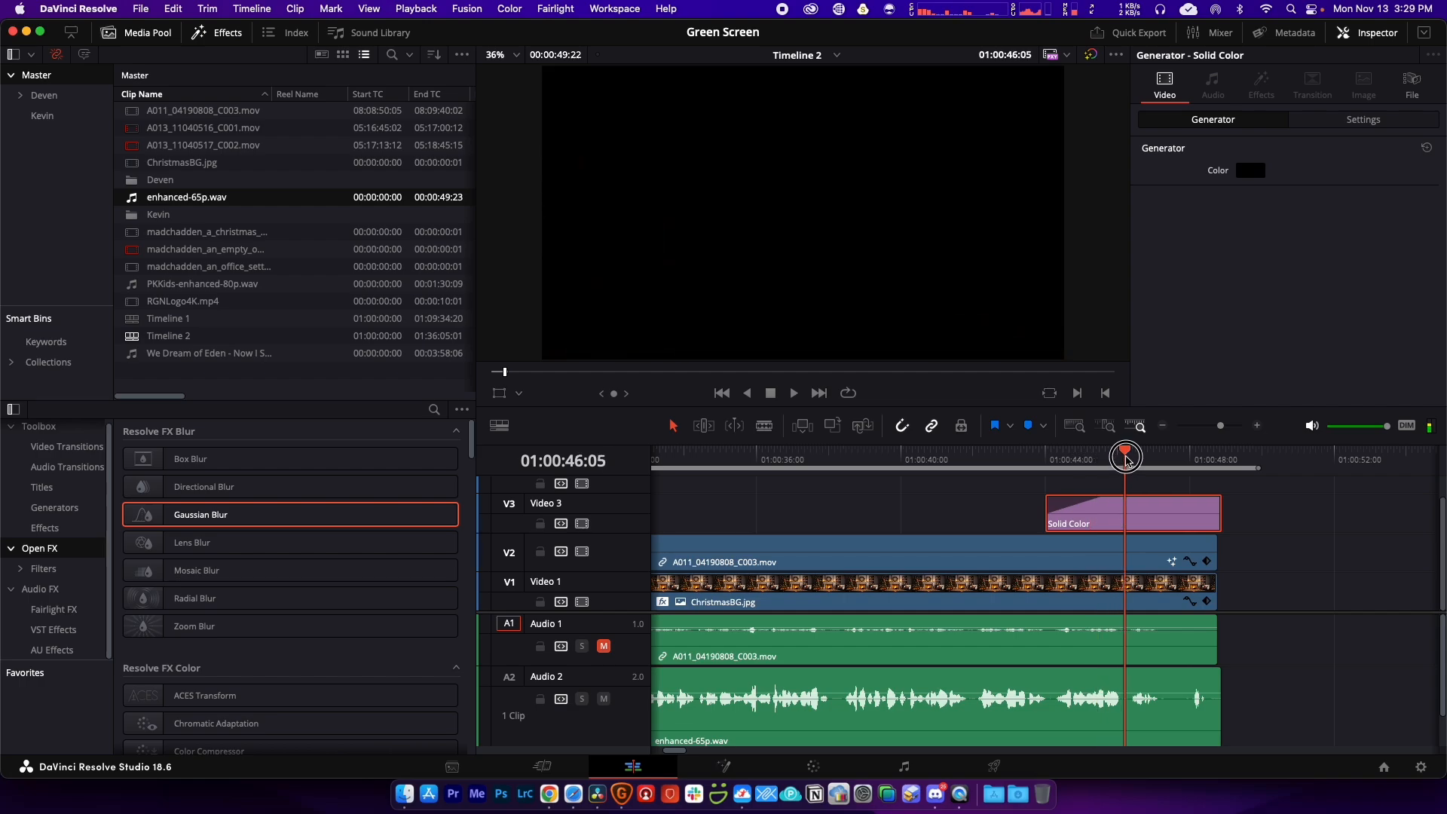
key(space)
drag(1120, 517, 1178, 517)
key(space)
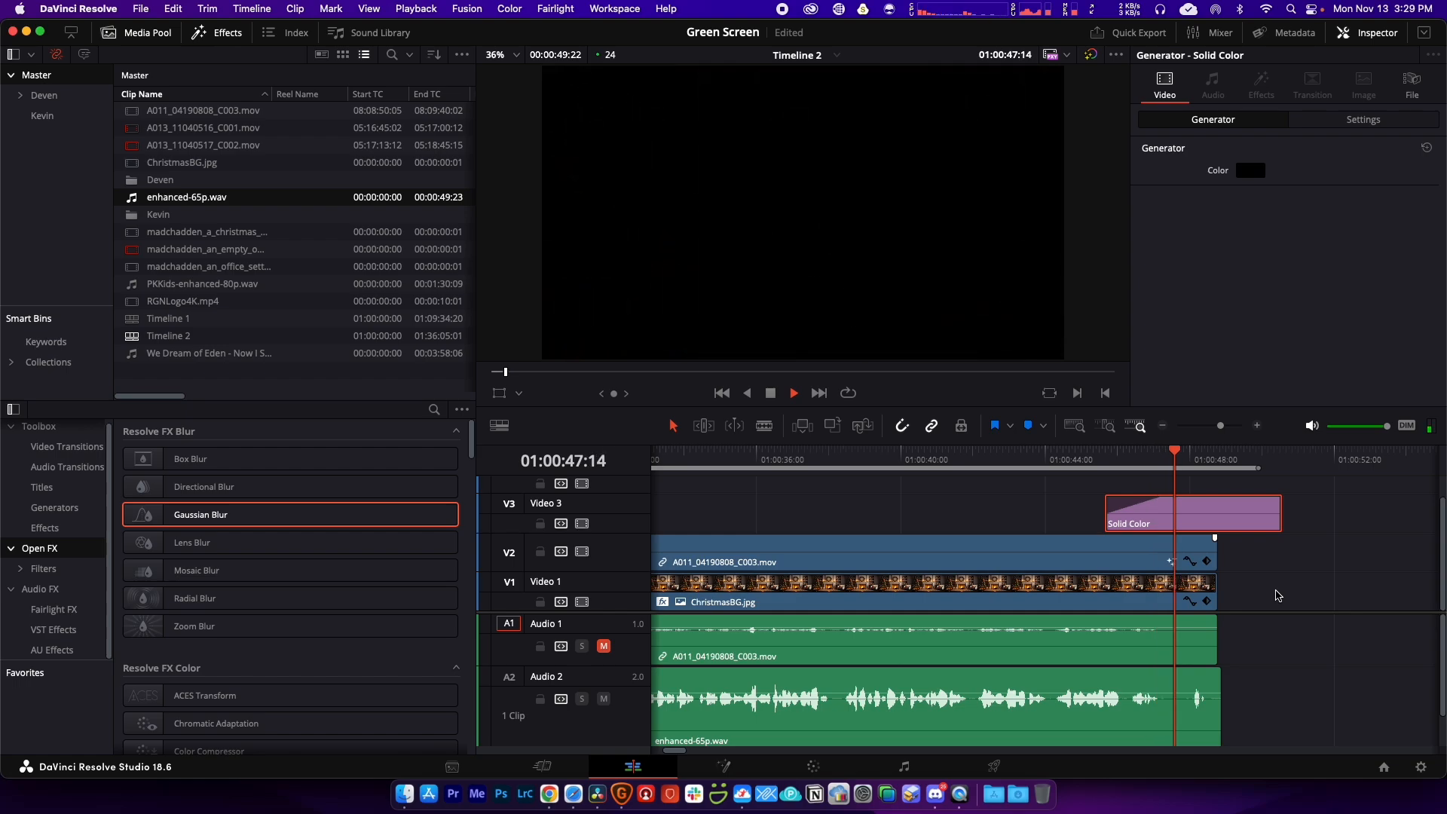
key(space)
Step: Shorten the end of the enhanced-65p.wav voice clip and replay the ending
click(1205, 689)
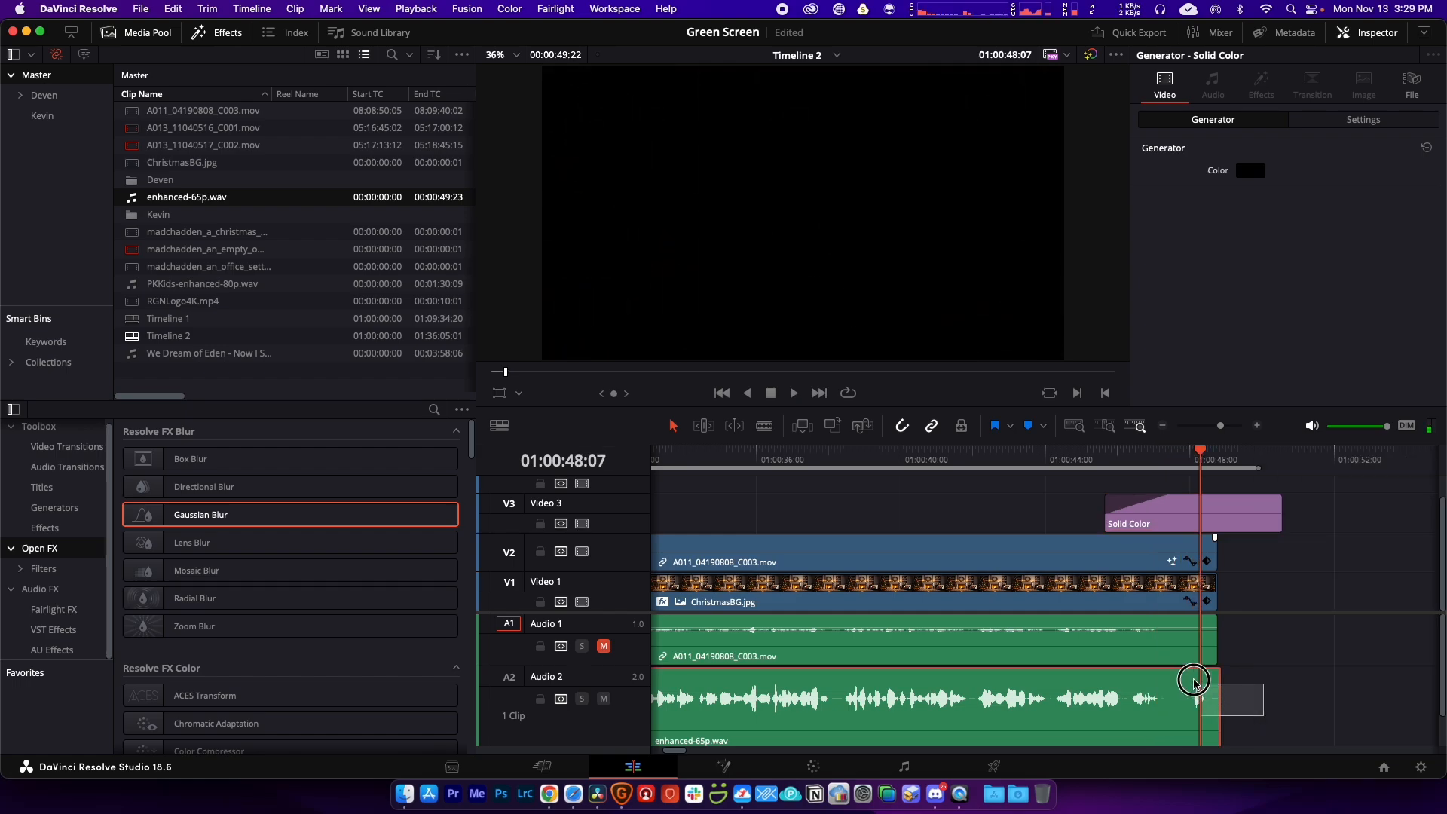
drag(1220, 686, 1171, 686)
click(1084, 462)
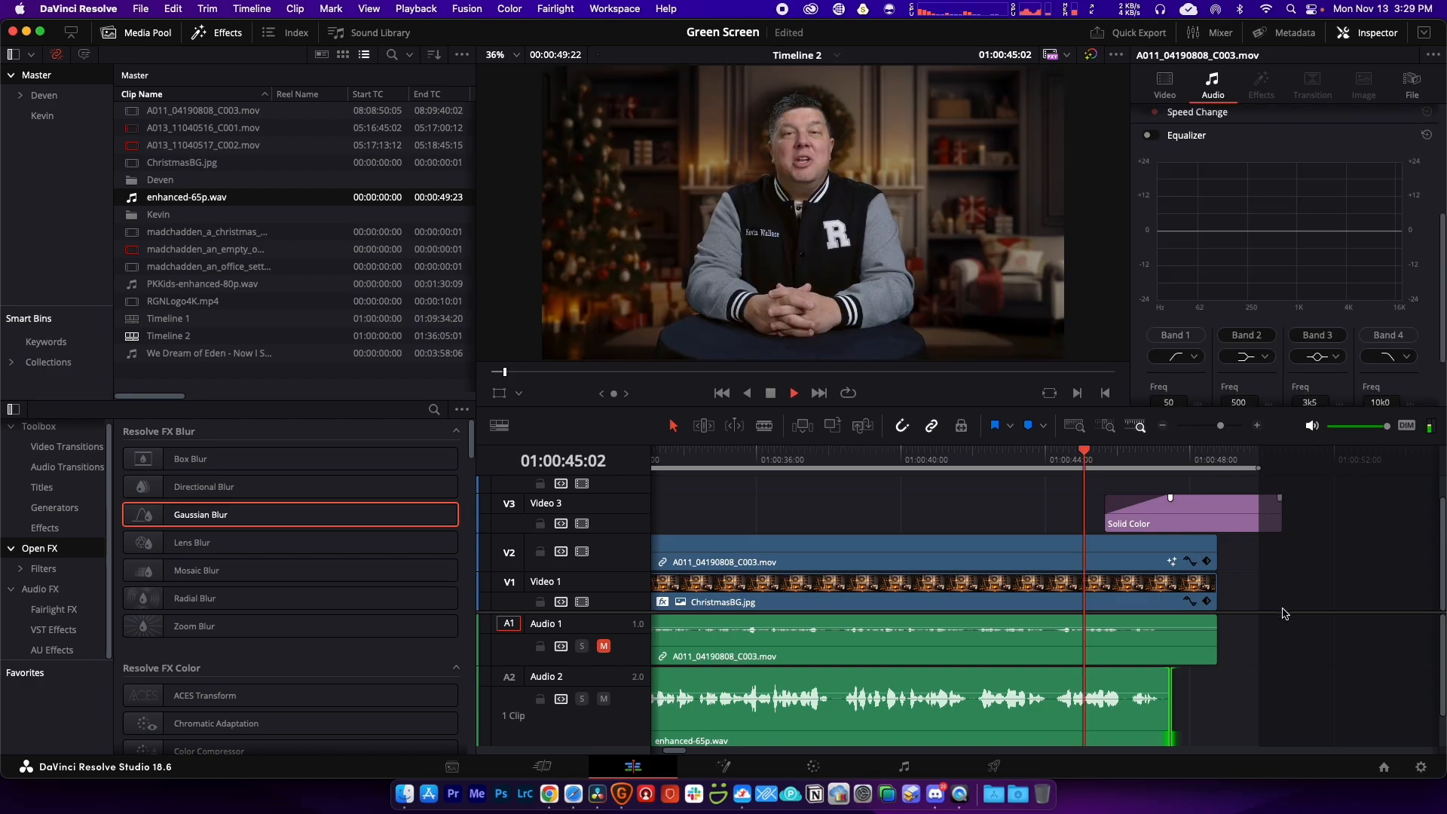
key(space)
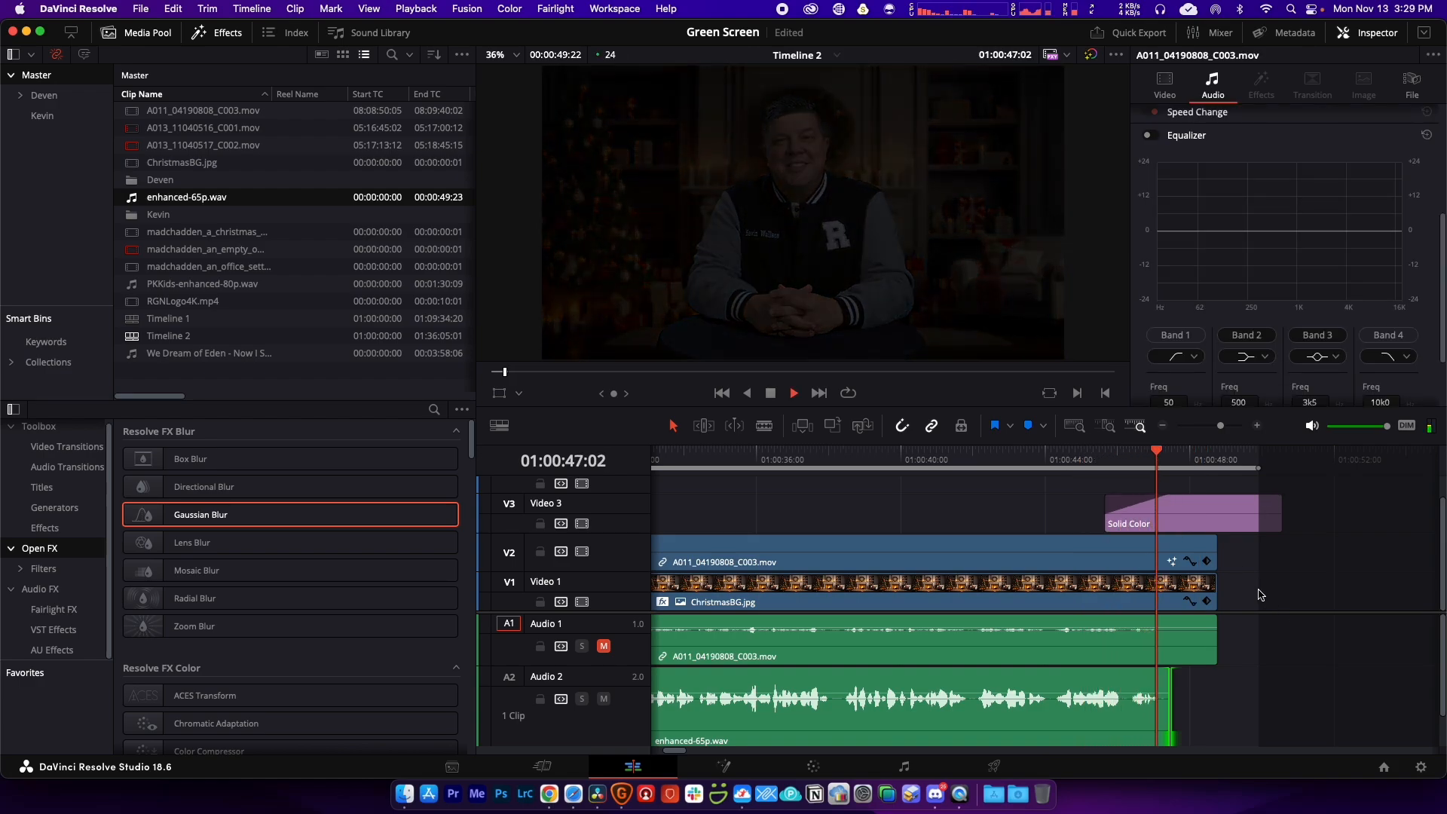
key(space)
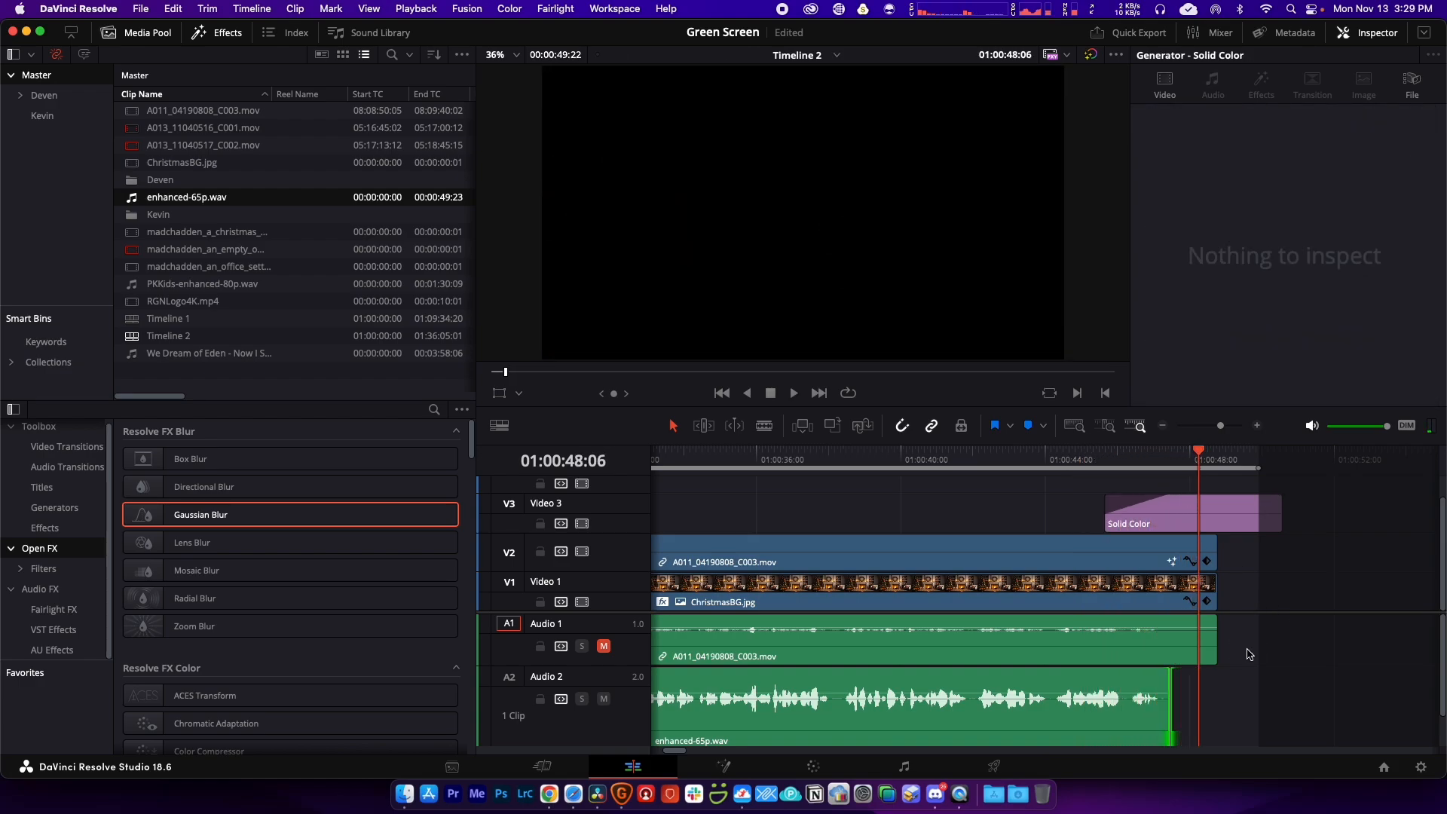
Step: Trim the C003 and ChristmasBG.jpg clip ends to 01:00:48:06 and return to the timeline start
mouse_move(1249, 653)
mouse_down()
mouse_move(1189, 547)
mouse_move(1220, 580)
mouse_up()
drag(1255, 642, 1205, 551)
drag(1200, 461, 1105, 462)
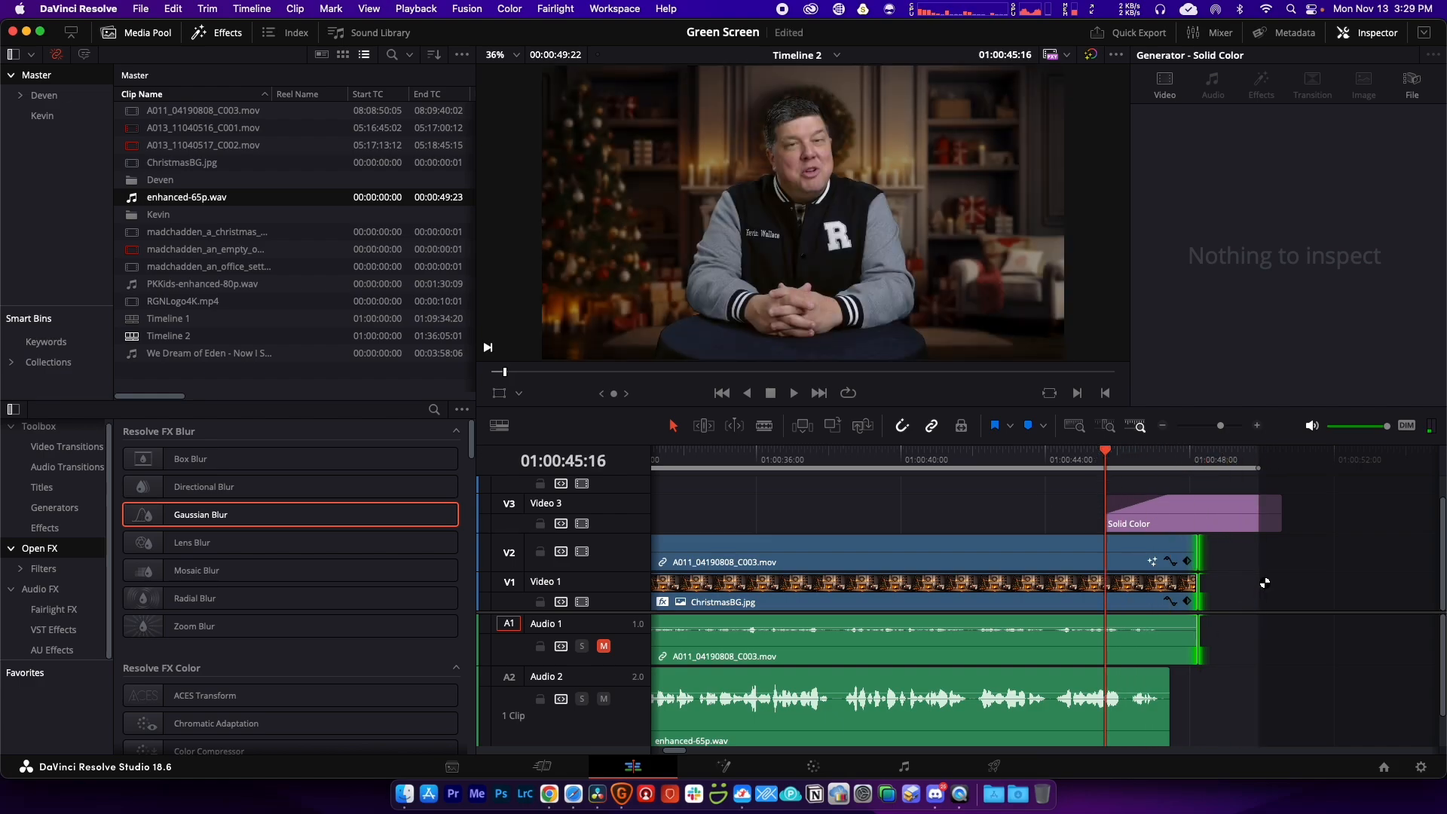
scroll(1257, 576, down, 10)
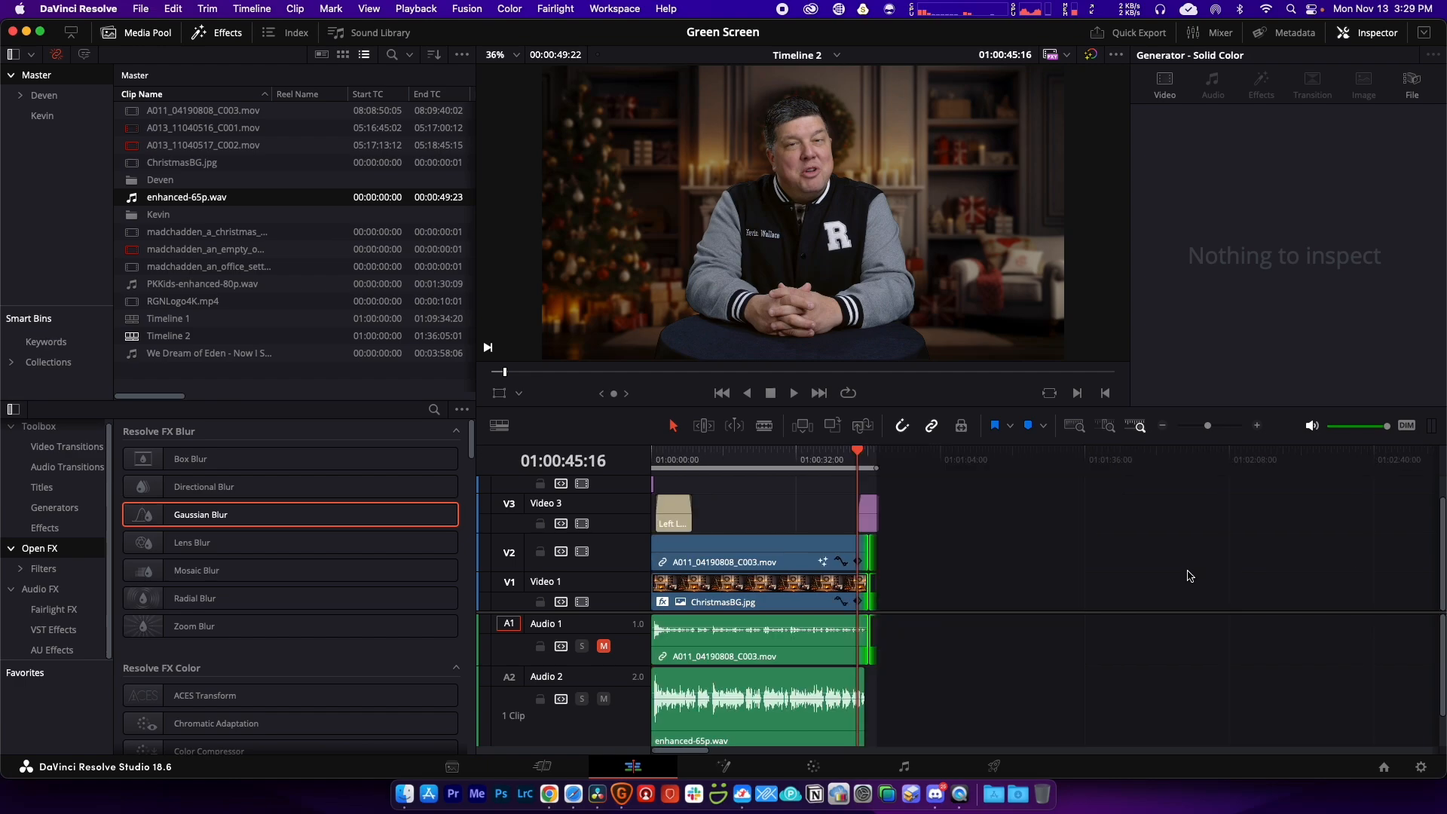
click(674, 456)
drag(673, 456, 601, 461)
key(super+equal)
key(super+equal)
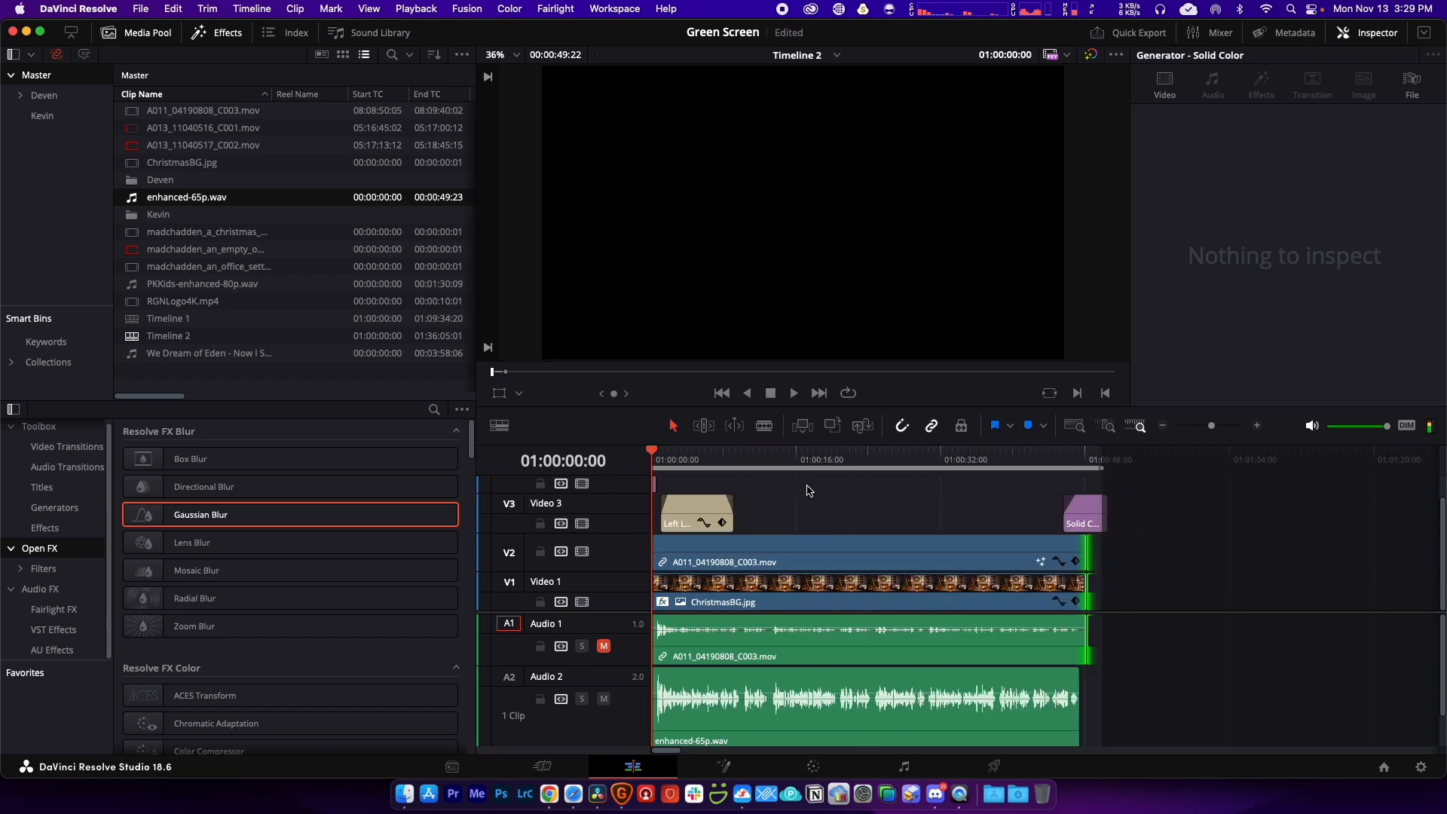
Step: Open Artlist's music library in Safari and filter the Christmas tracks to Instrumental
click(574, 794)
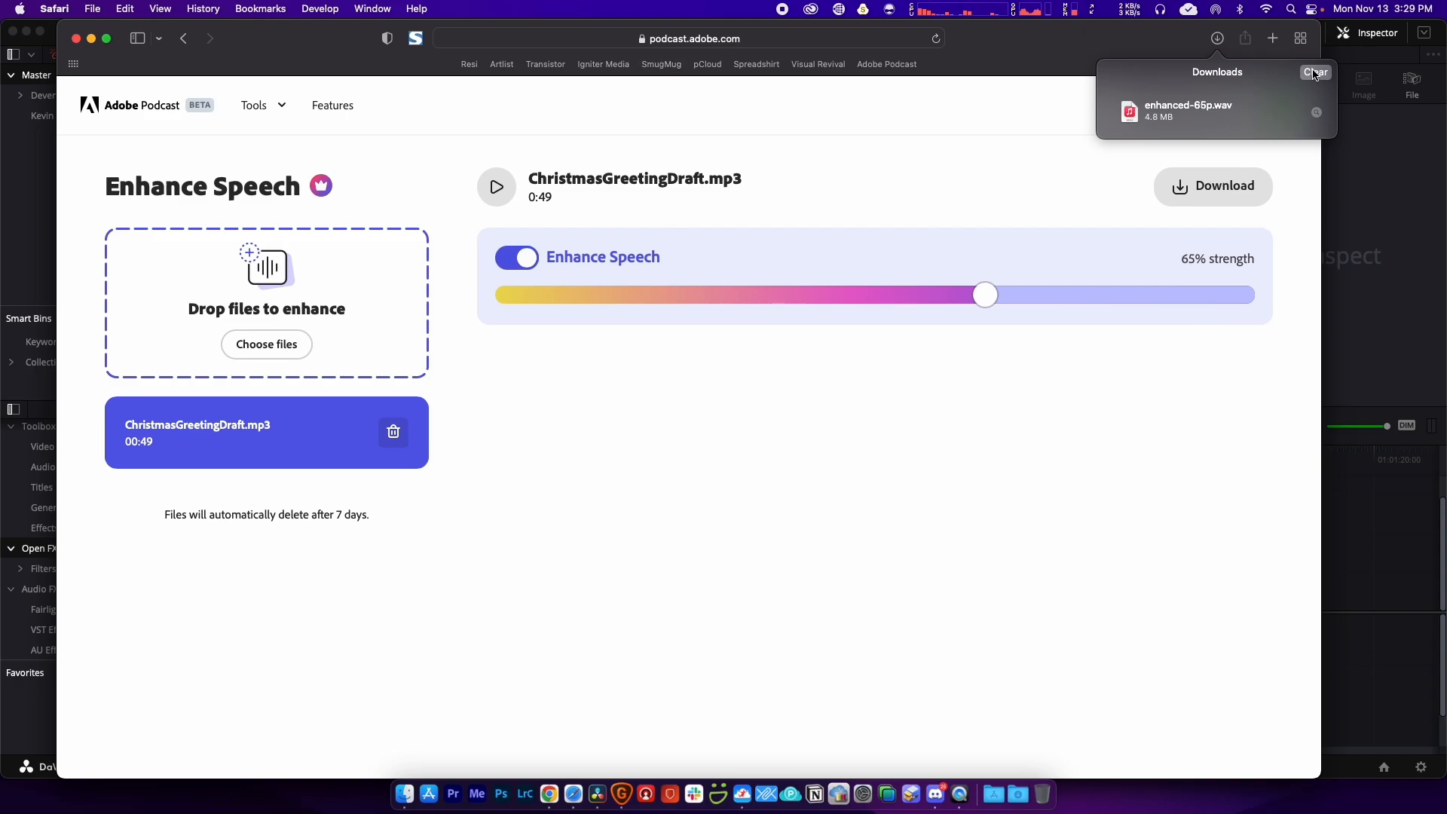
click(1097, 69)
click(501, 64)
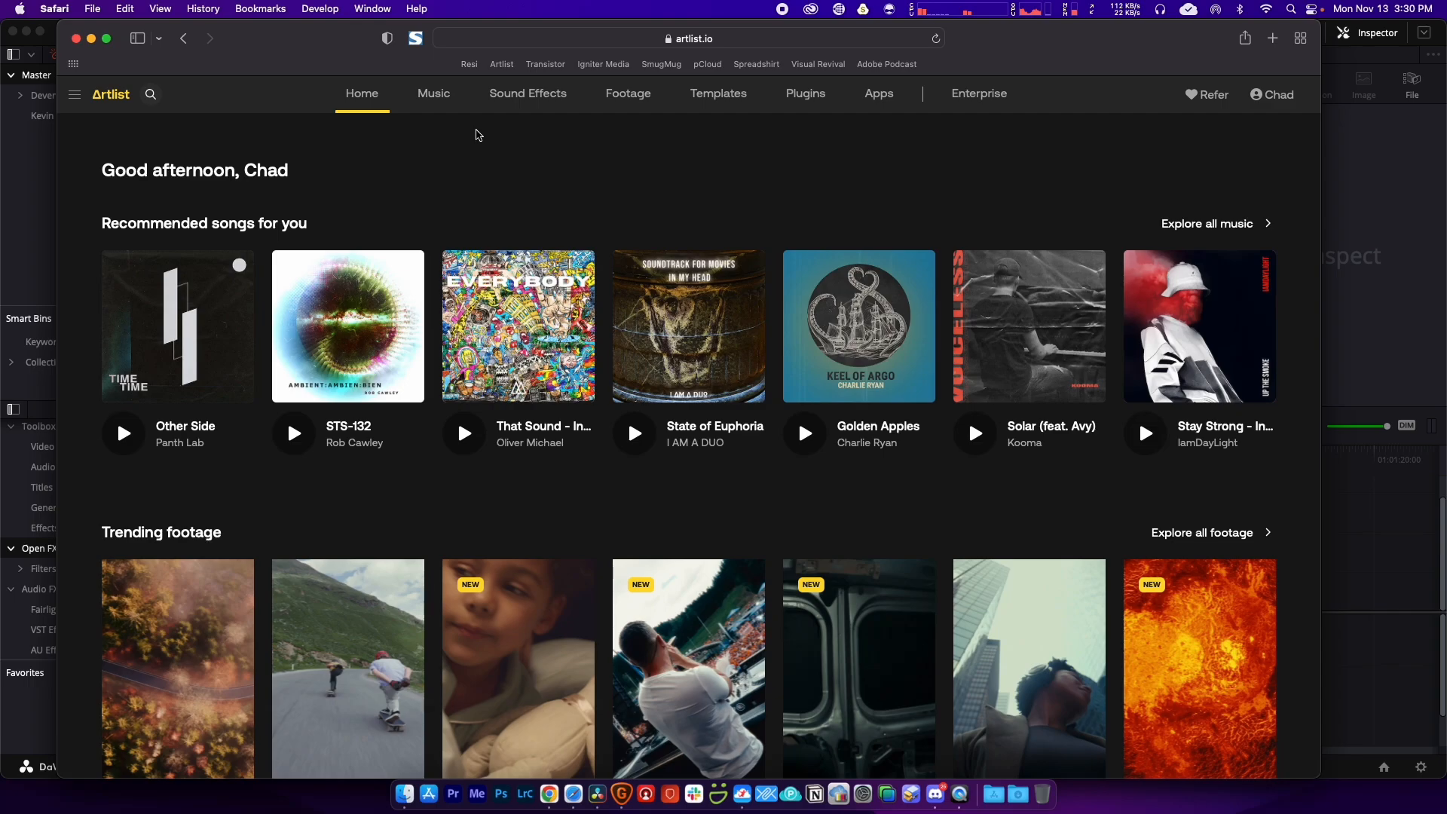
click(437, 96)
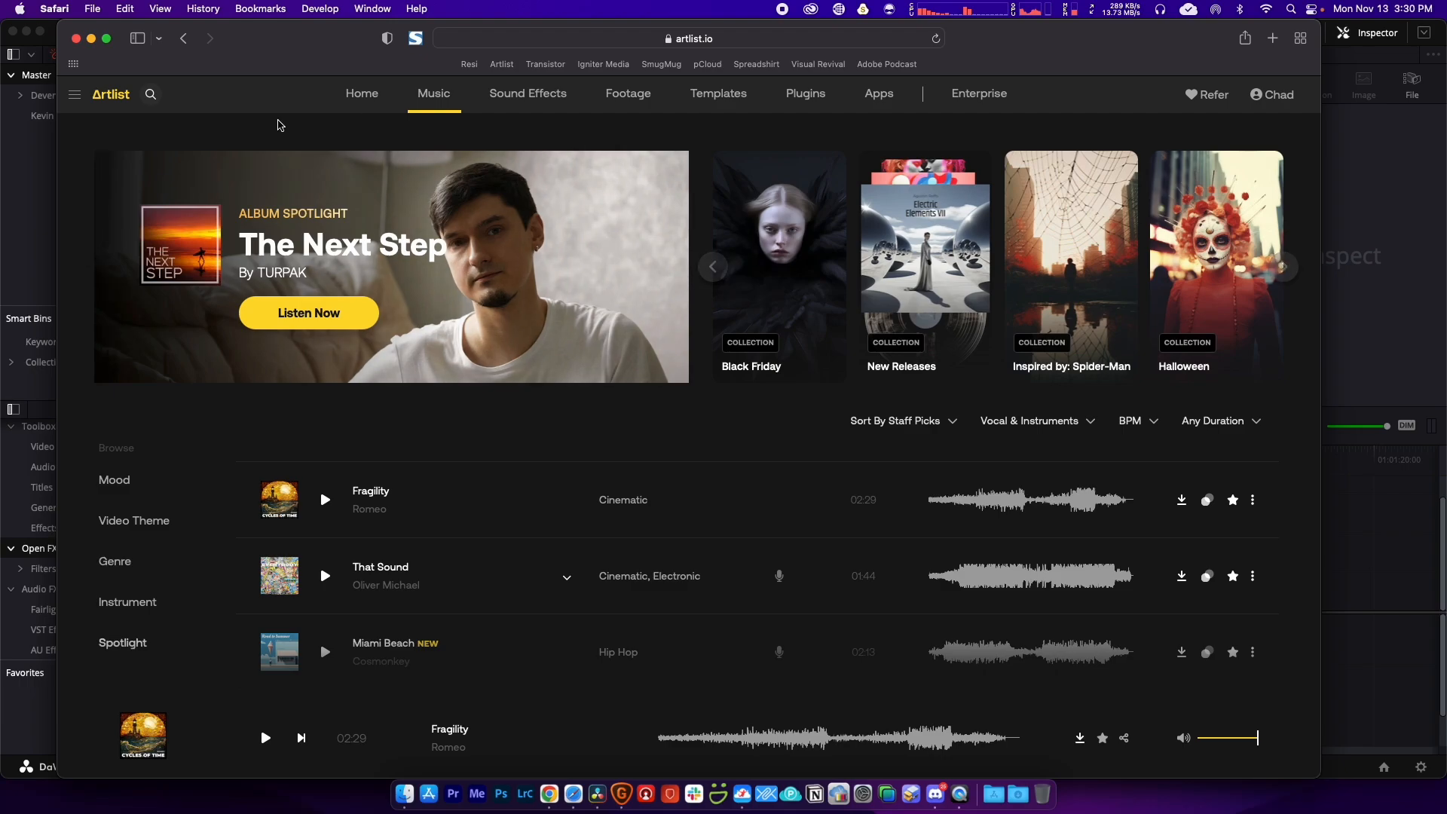
click(1078, 425)
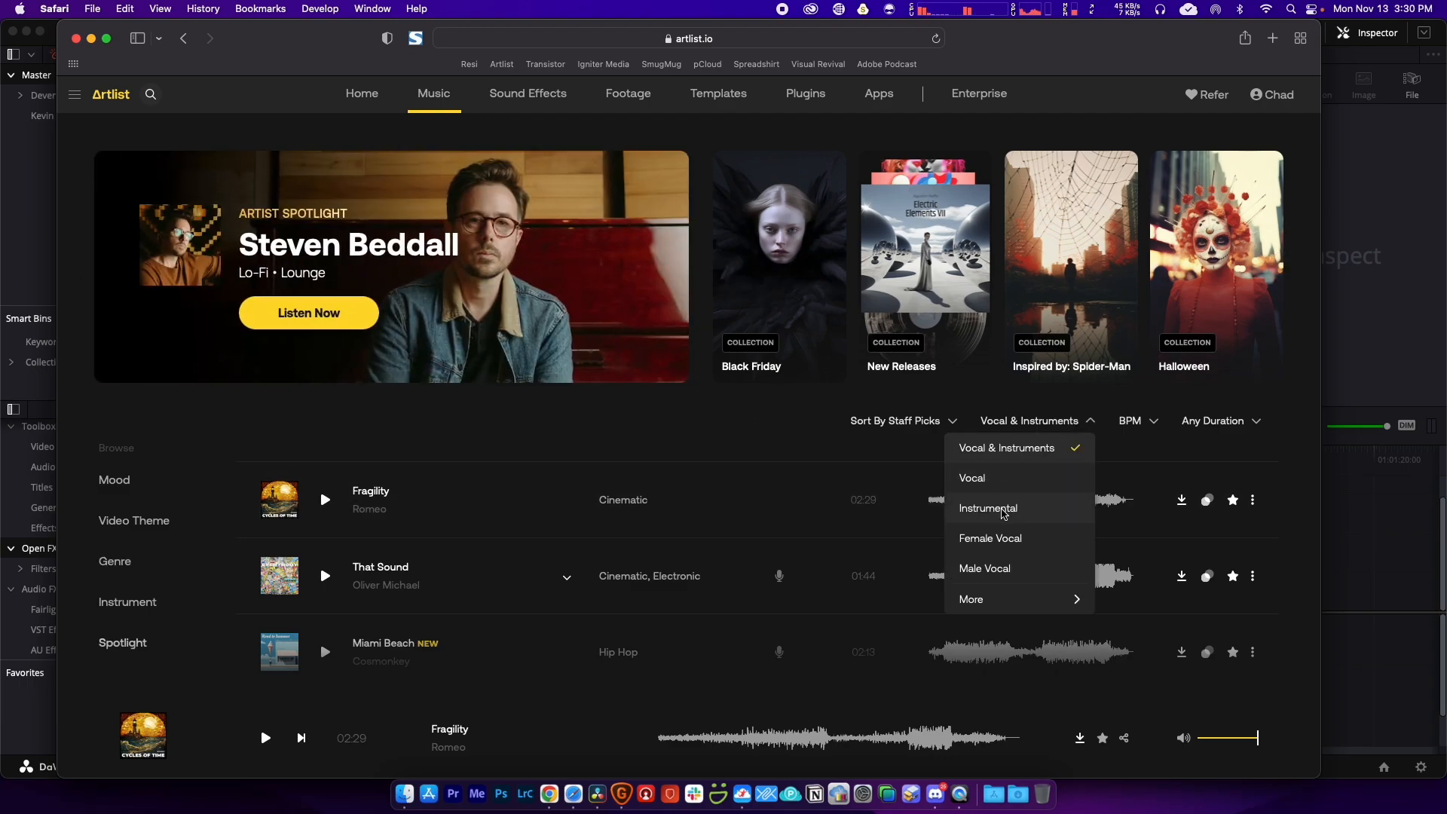
click(996, 510)
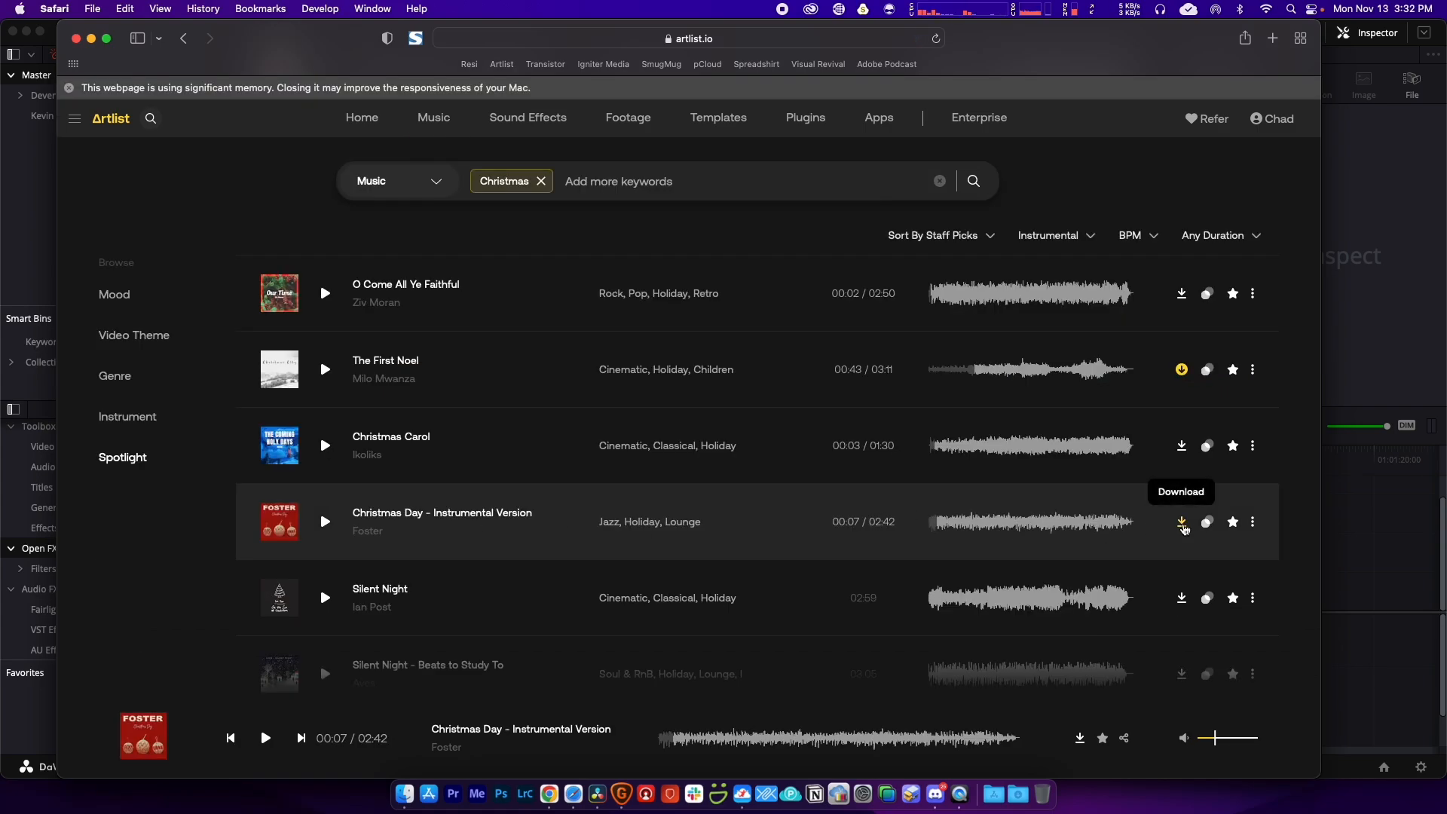
Step: Download Christmas Day - Instrumental Version as an MP3 and save it to the Desktop
click(1183, 527)
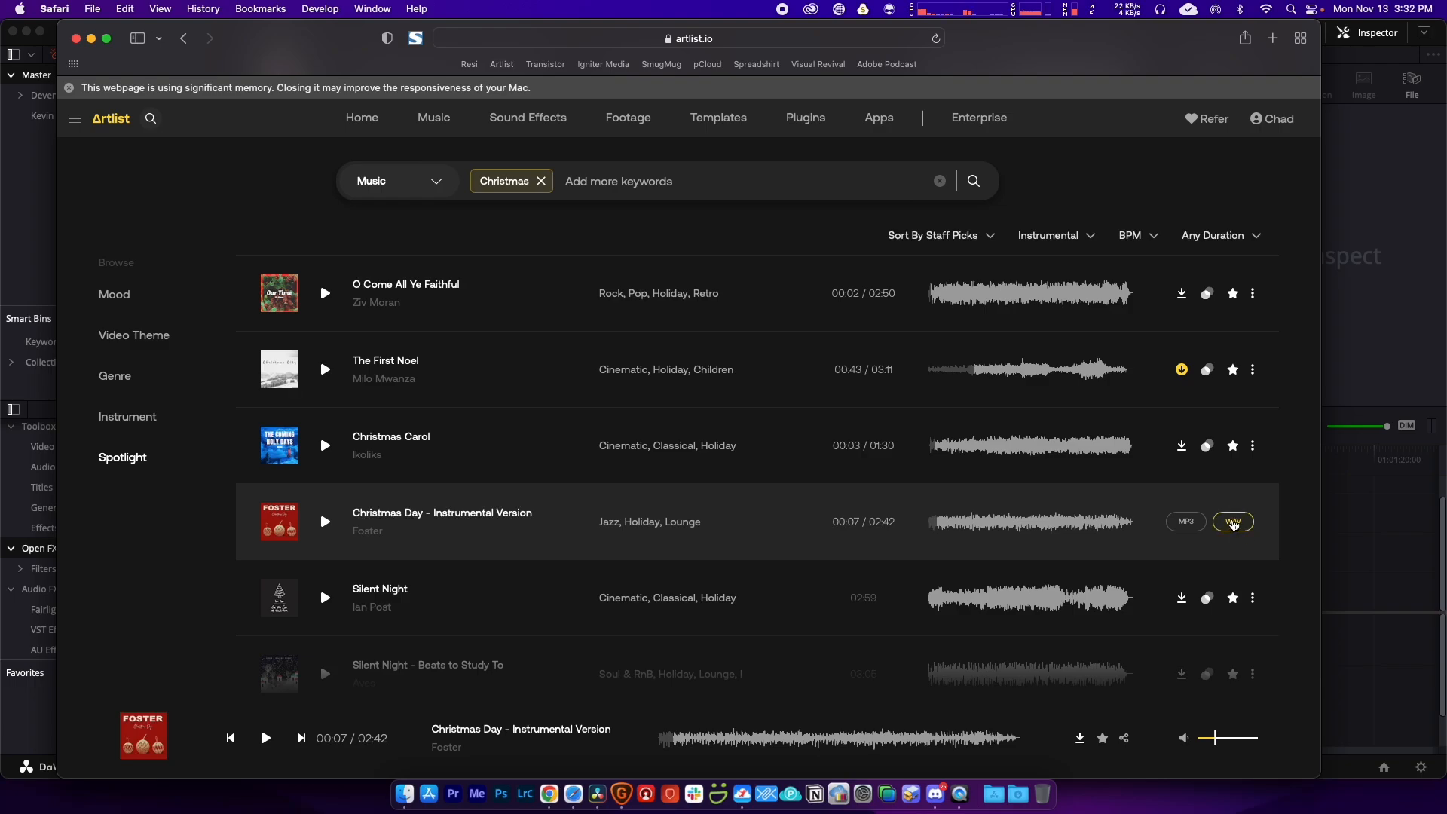
click(1240, 529)
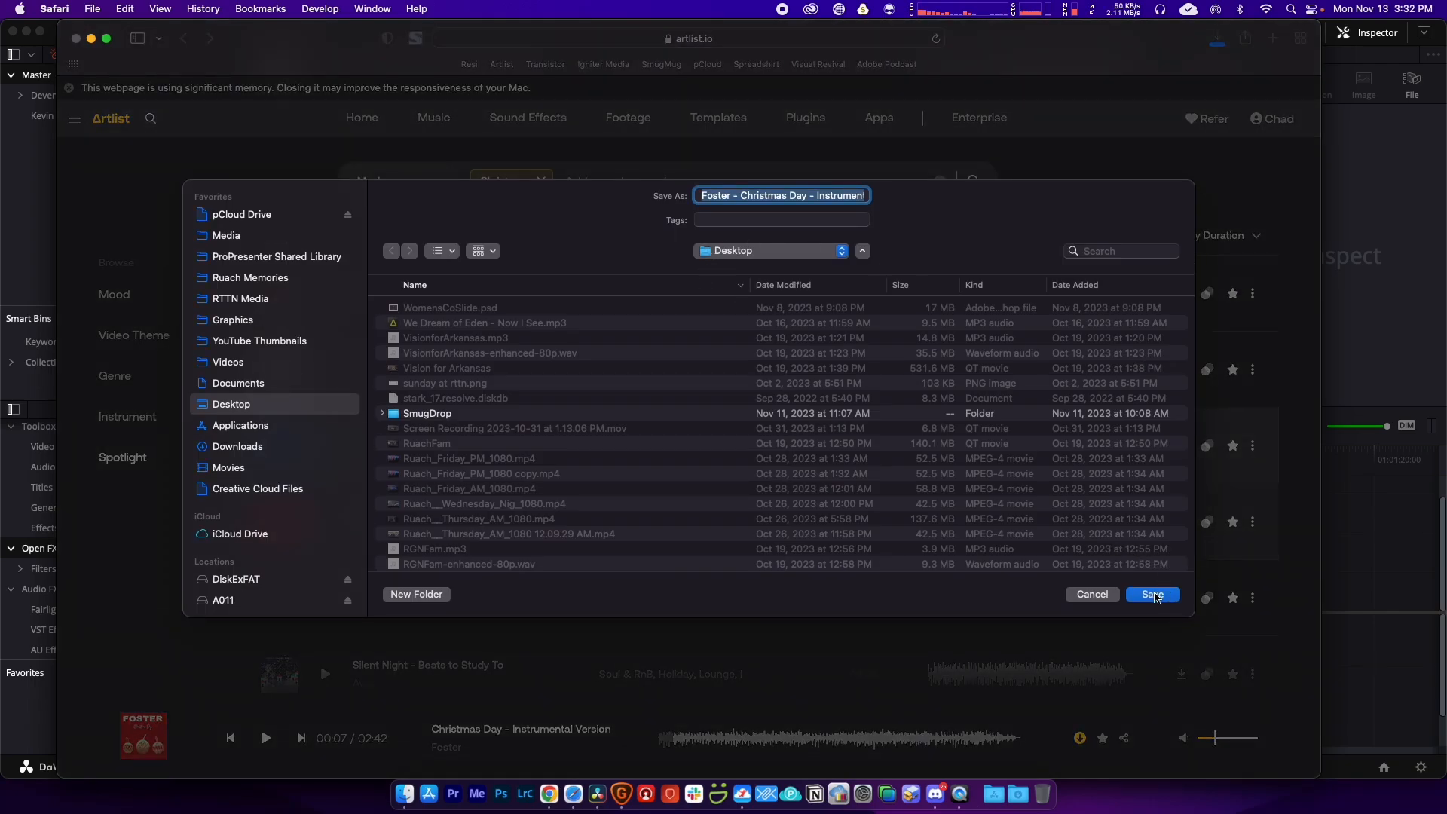
click(1153, 595)
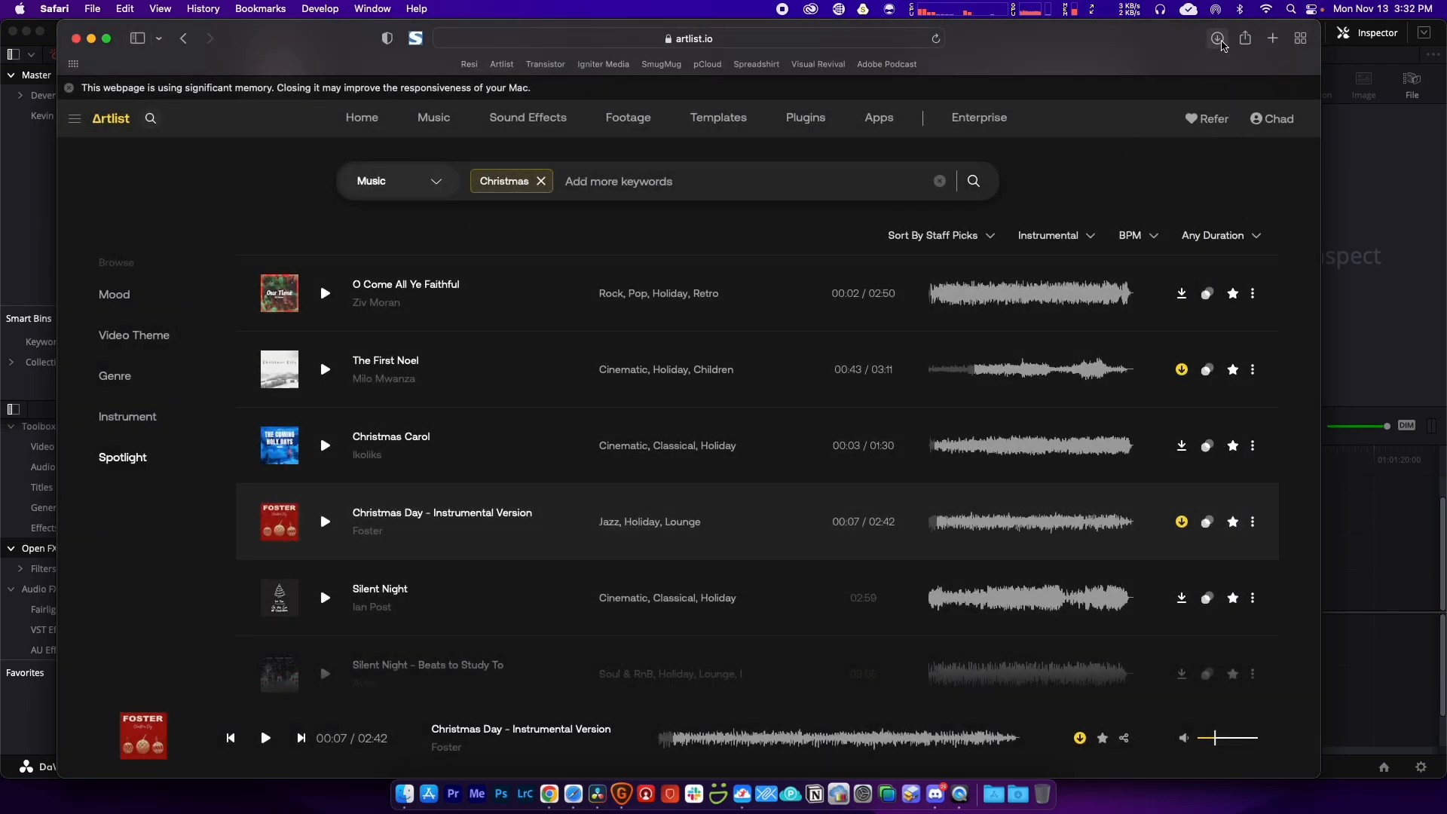
drag(1223, 45, 1321, 45)
Step: Reveal the downloaded Christmas Day MP3 in Finder and drag it into the Media Pool
click(1315, 39)
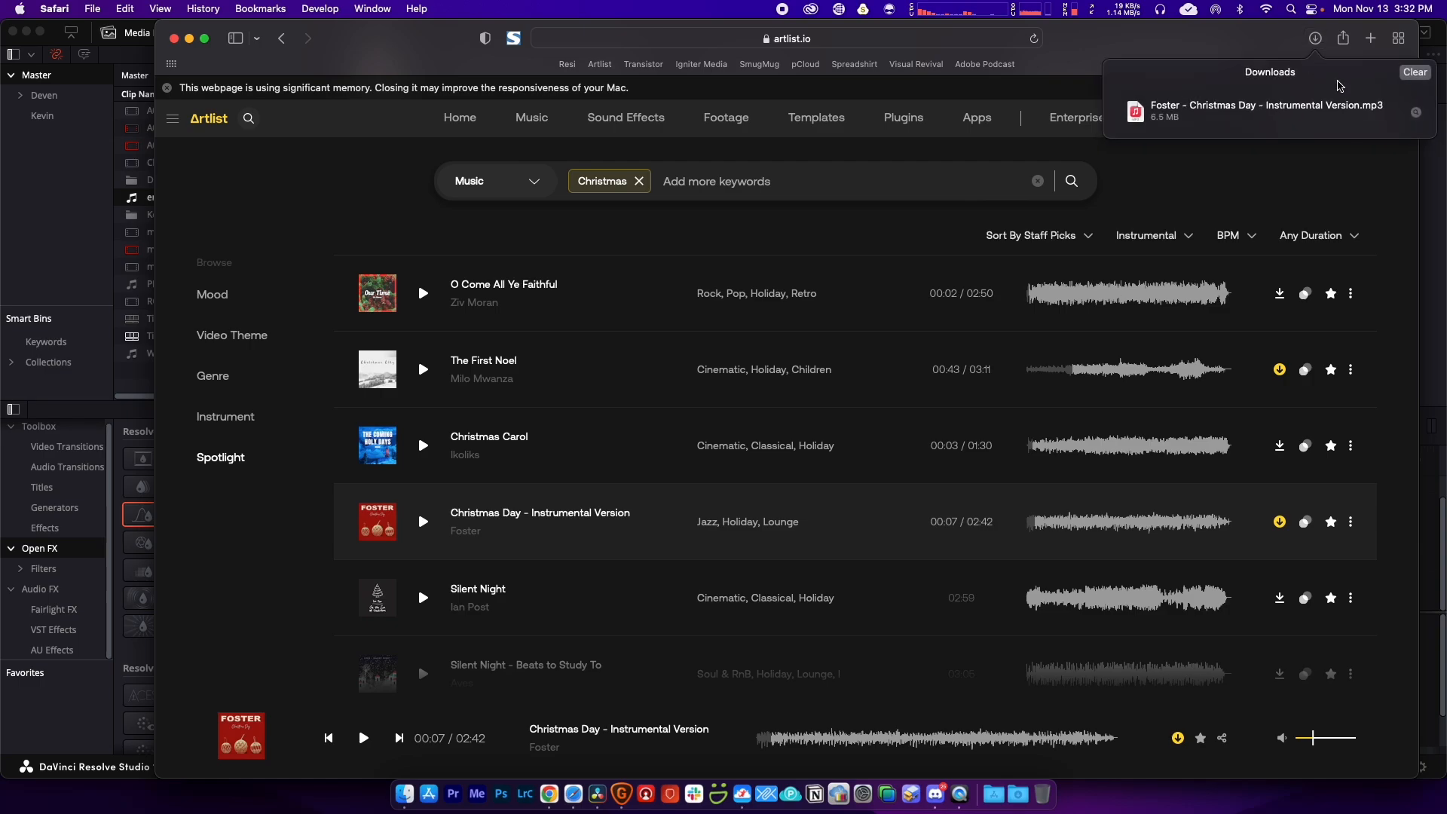
click(1417, 112)
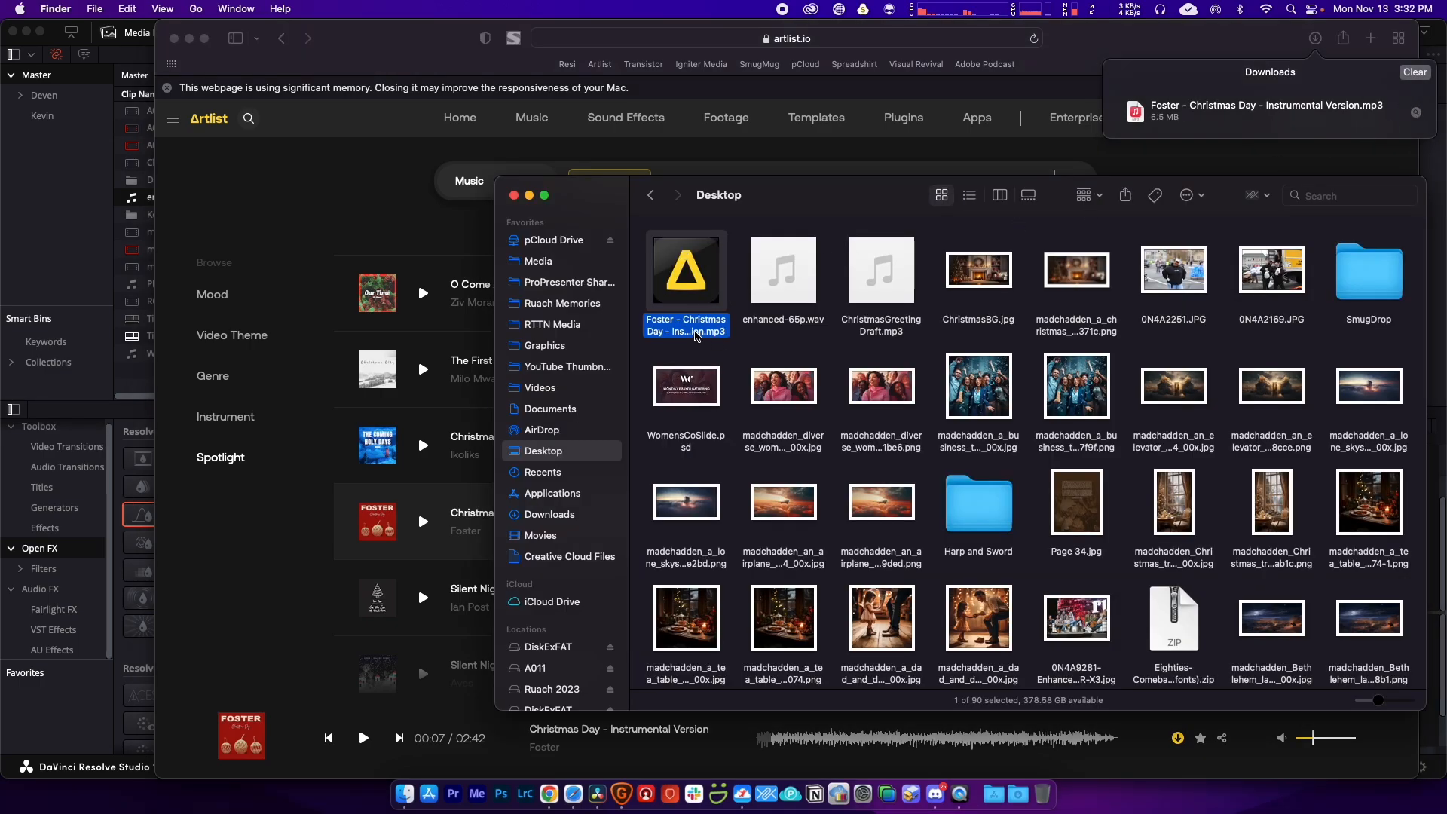
drag(695, 336, 140, 373)
click(145, 392)
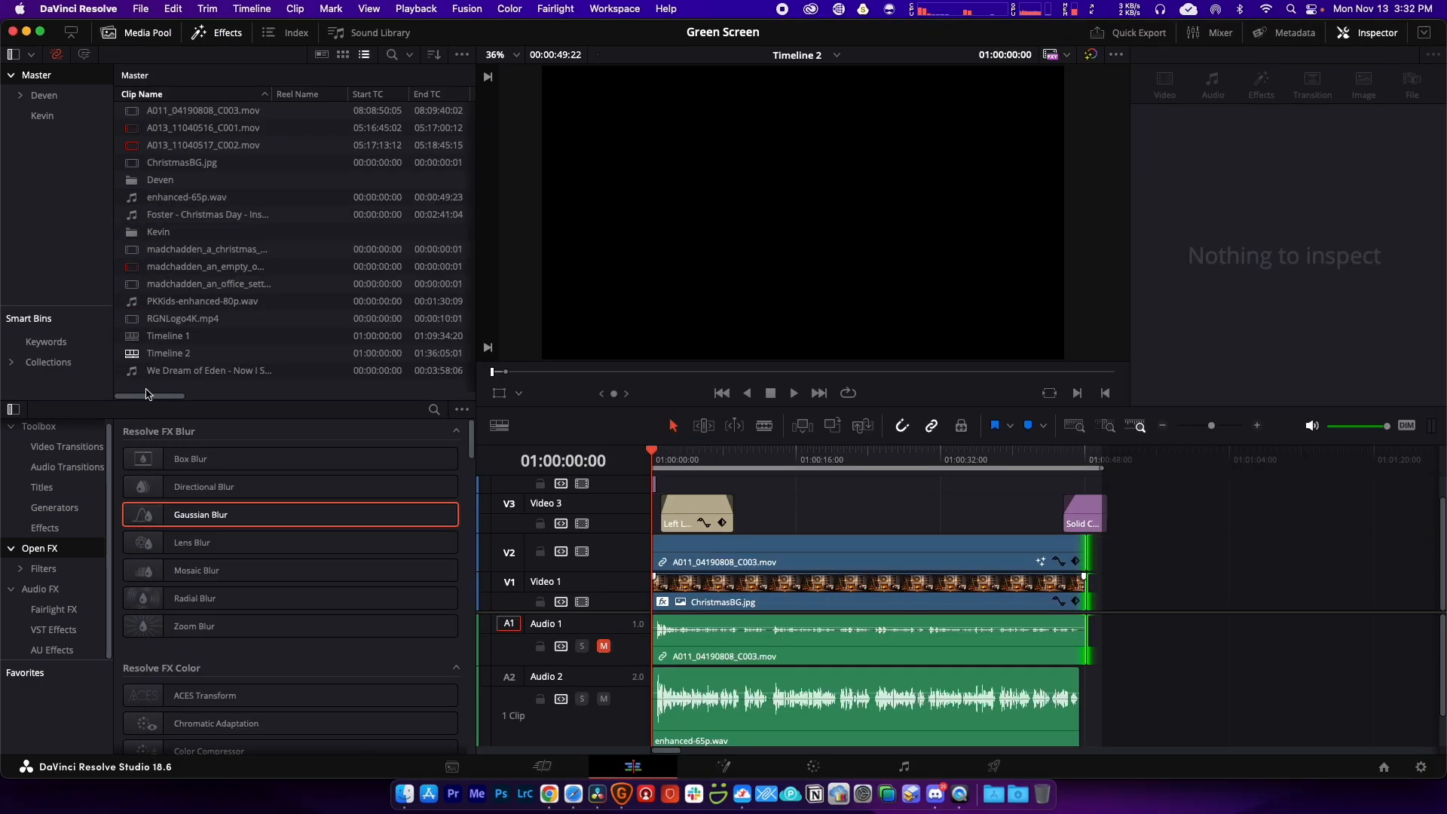
click(162, 217)
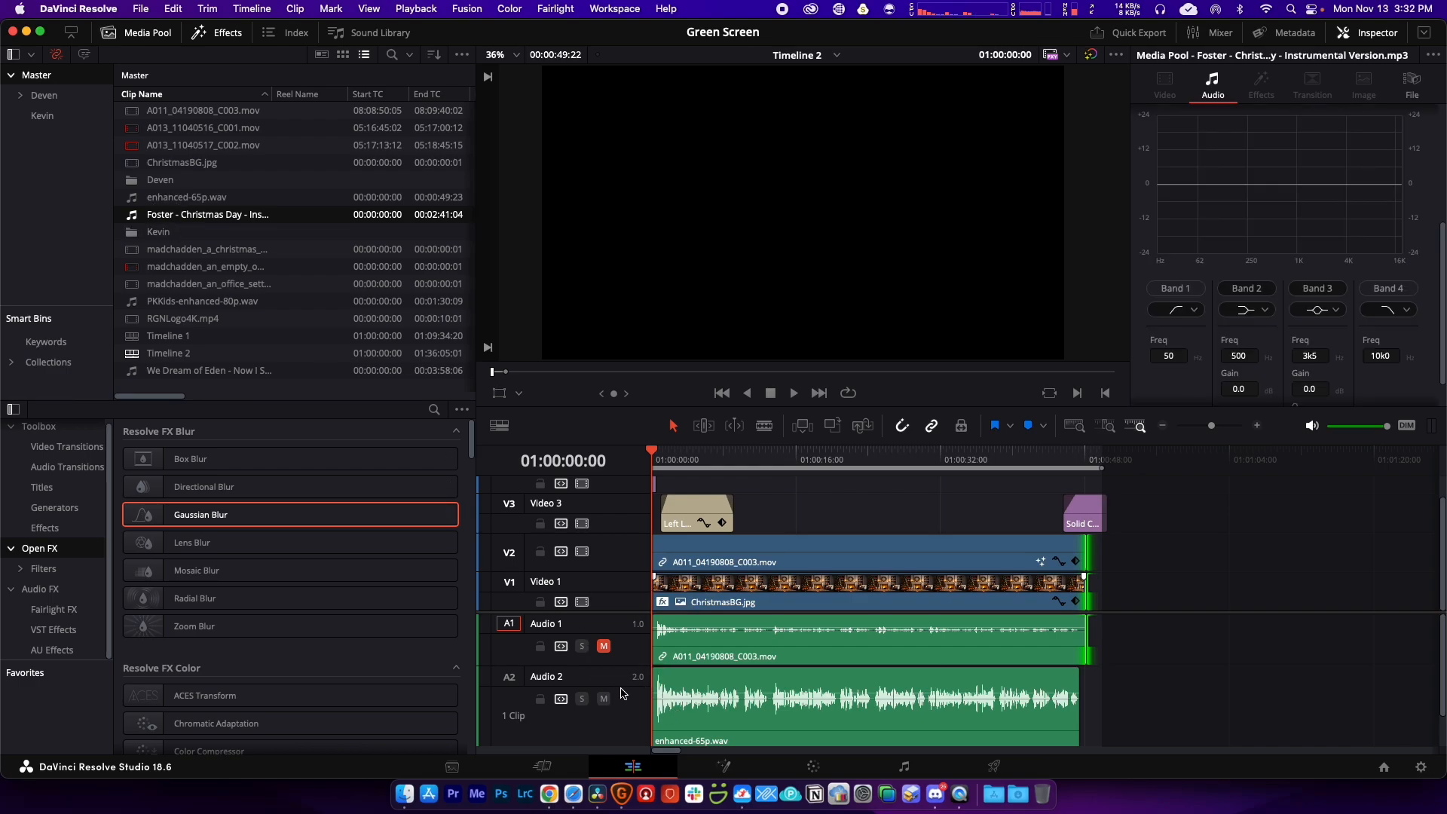
scroll(624, 675, down, 2)
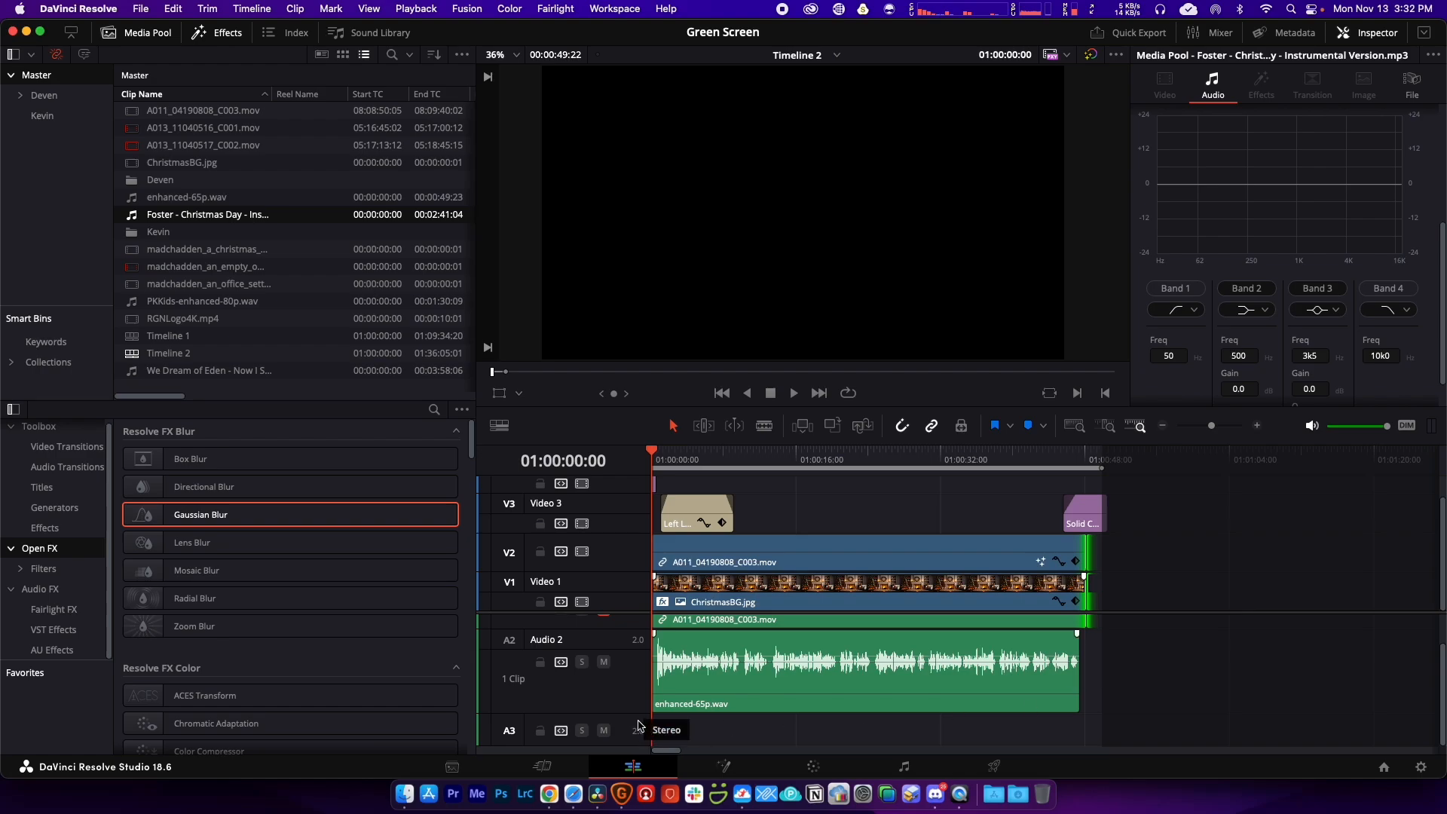
click(634, 683)
scroll(634, 683, up, 2)
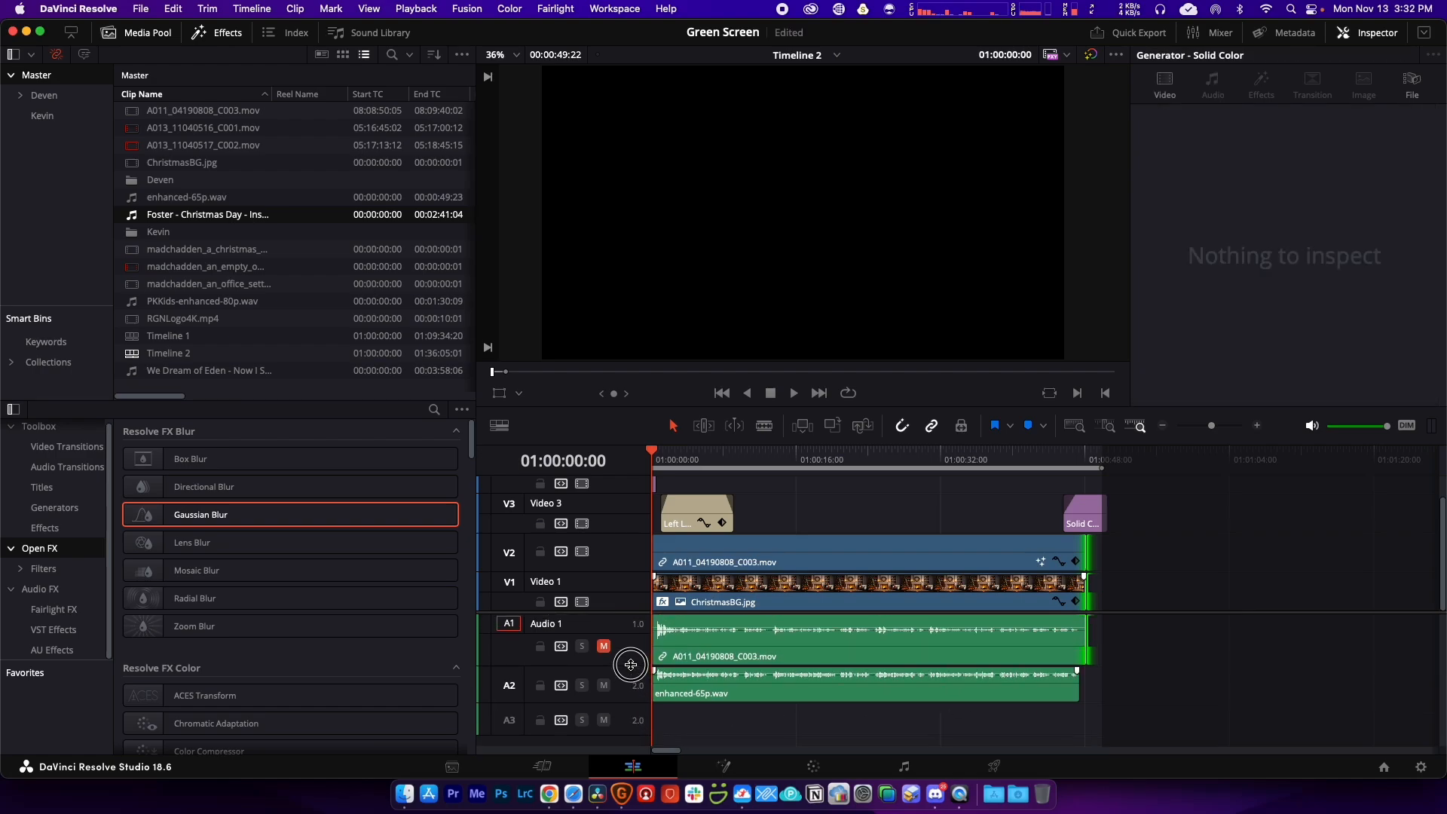
Step: Lock V1 and V2, delete C003's camera audio from Audio 1, and unmute Audio 1
mouse_move(632, 666)
mouse_down()
mouse_move(617, 637)
mouse_move(625, 653)
mouse_up()
click(703, 650)
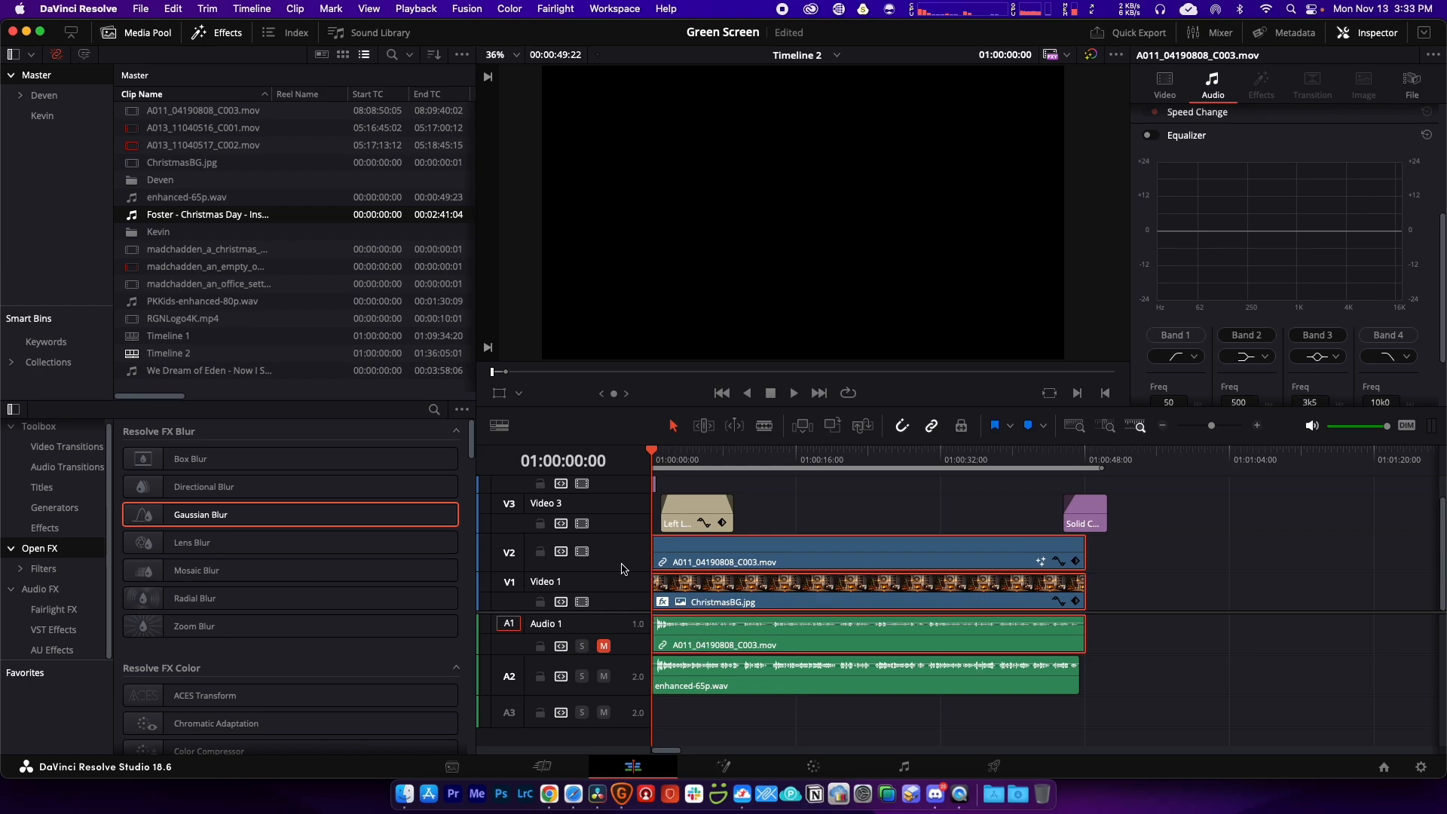
click(539, 601)
click(1123, 635)
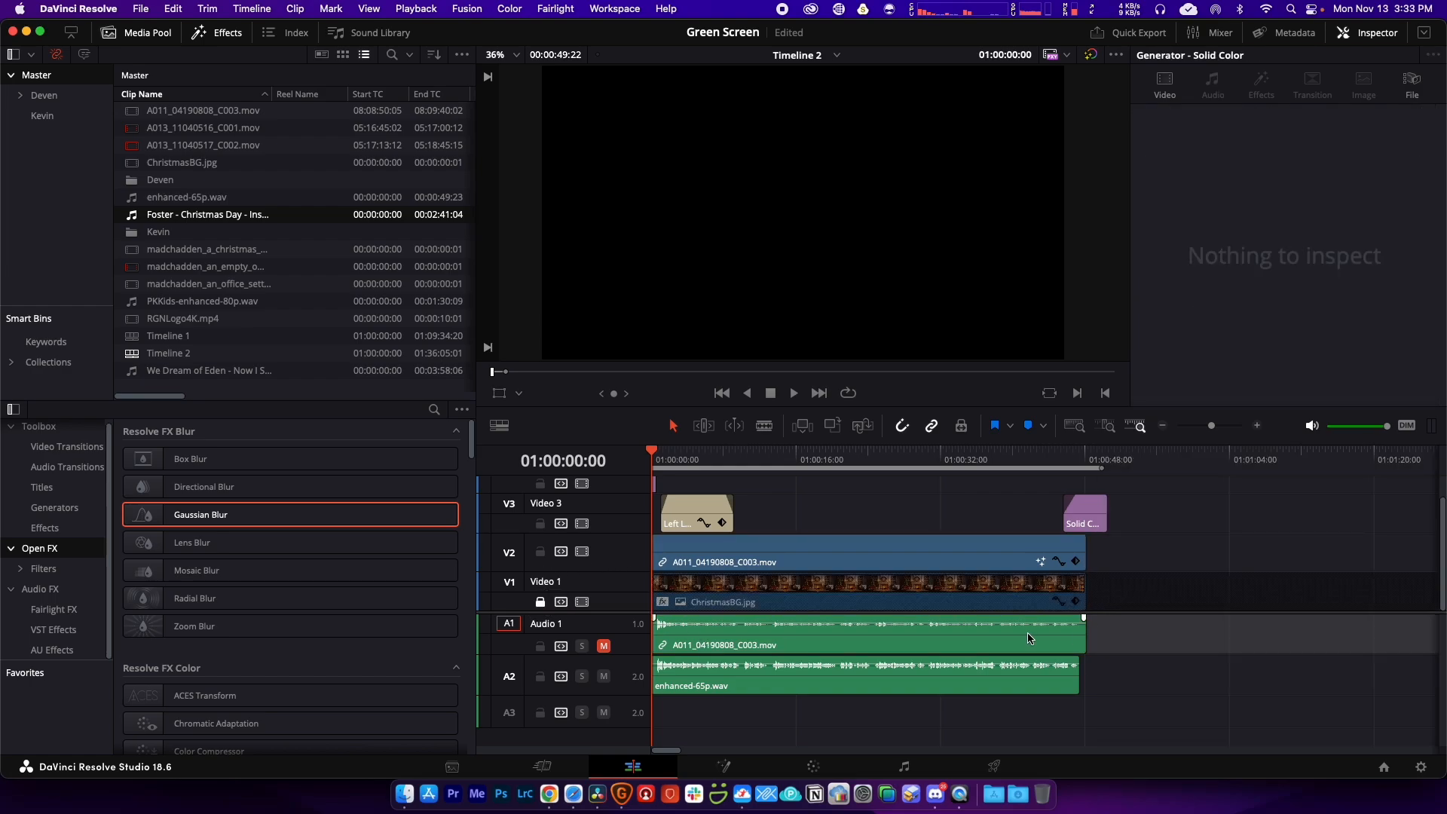
click(1029, 641)
click(542, 553)
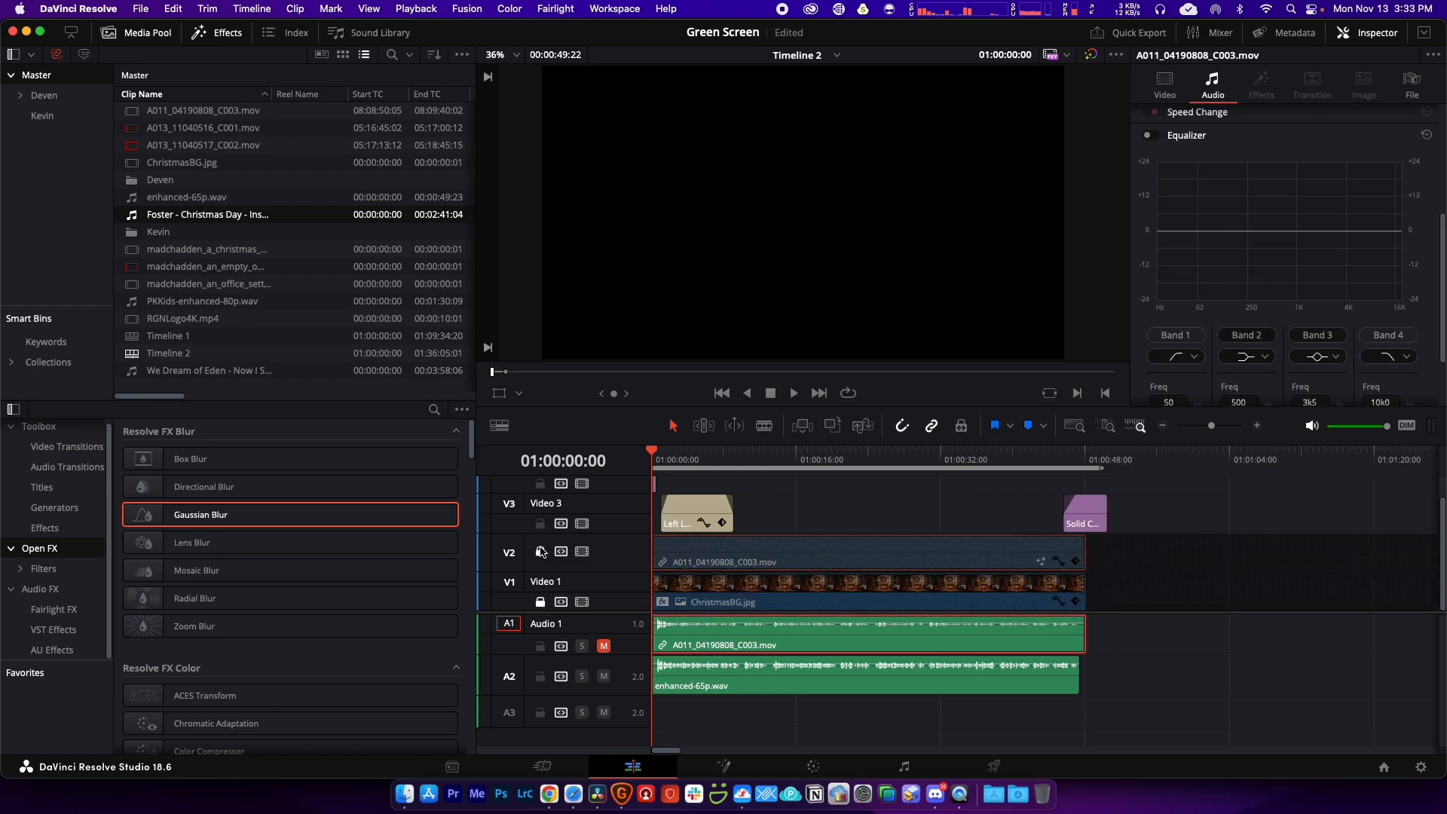
key(Delete)
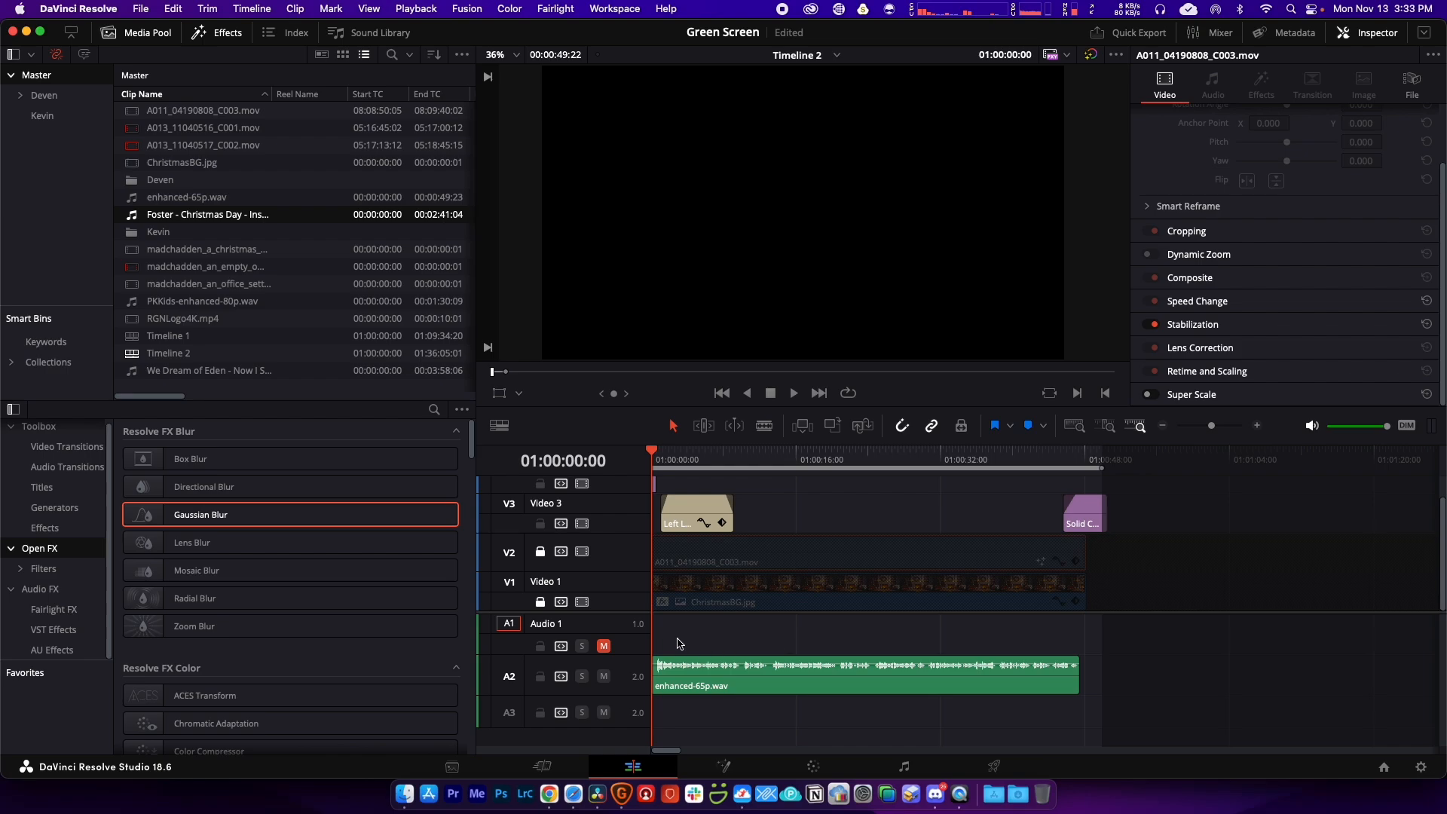
click(603, 646)
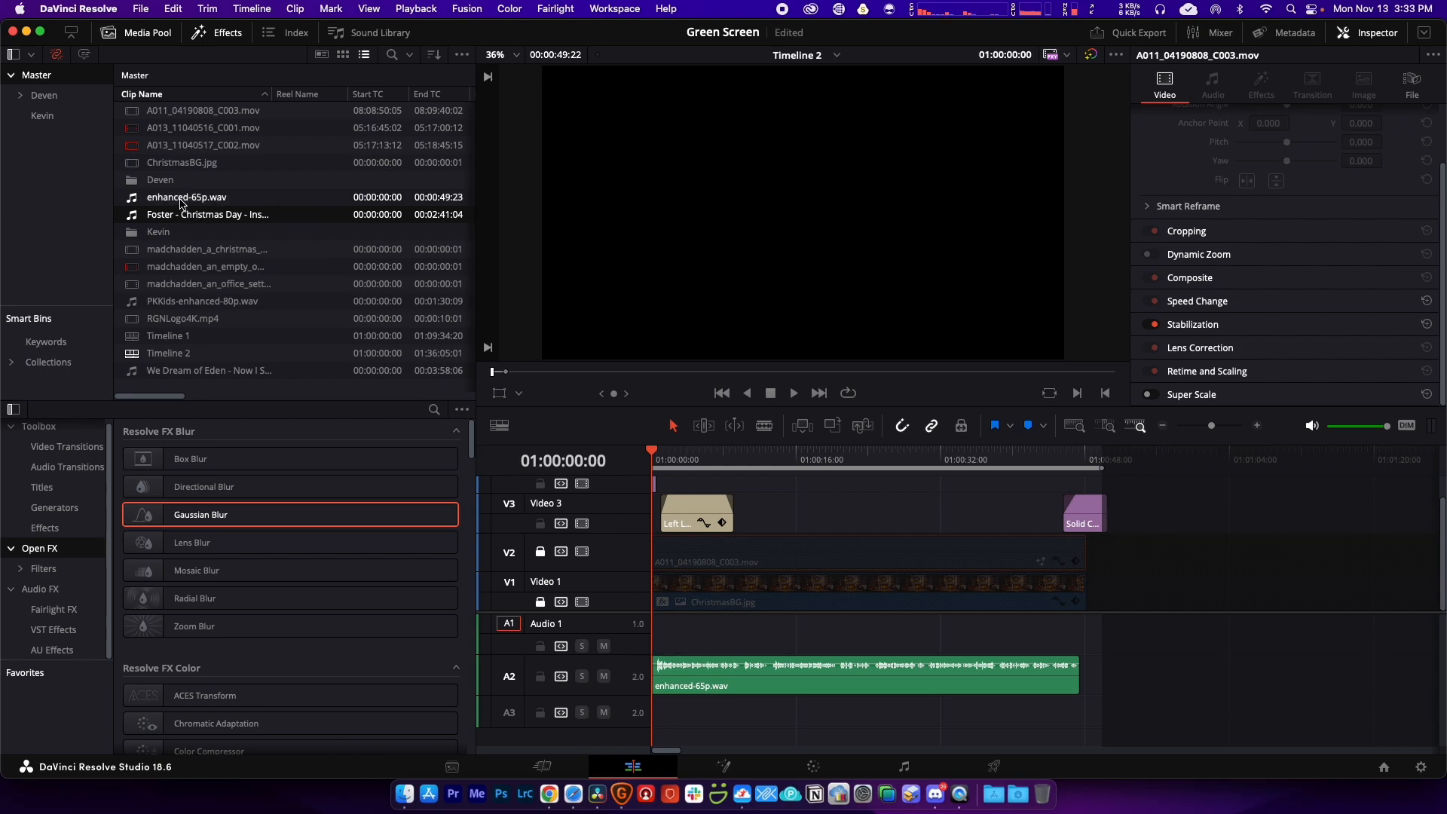
Step: Place the Christmas Day MP3 on track A3 and trim its start
drag(181, 216, 653, 714)
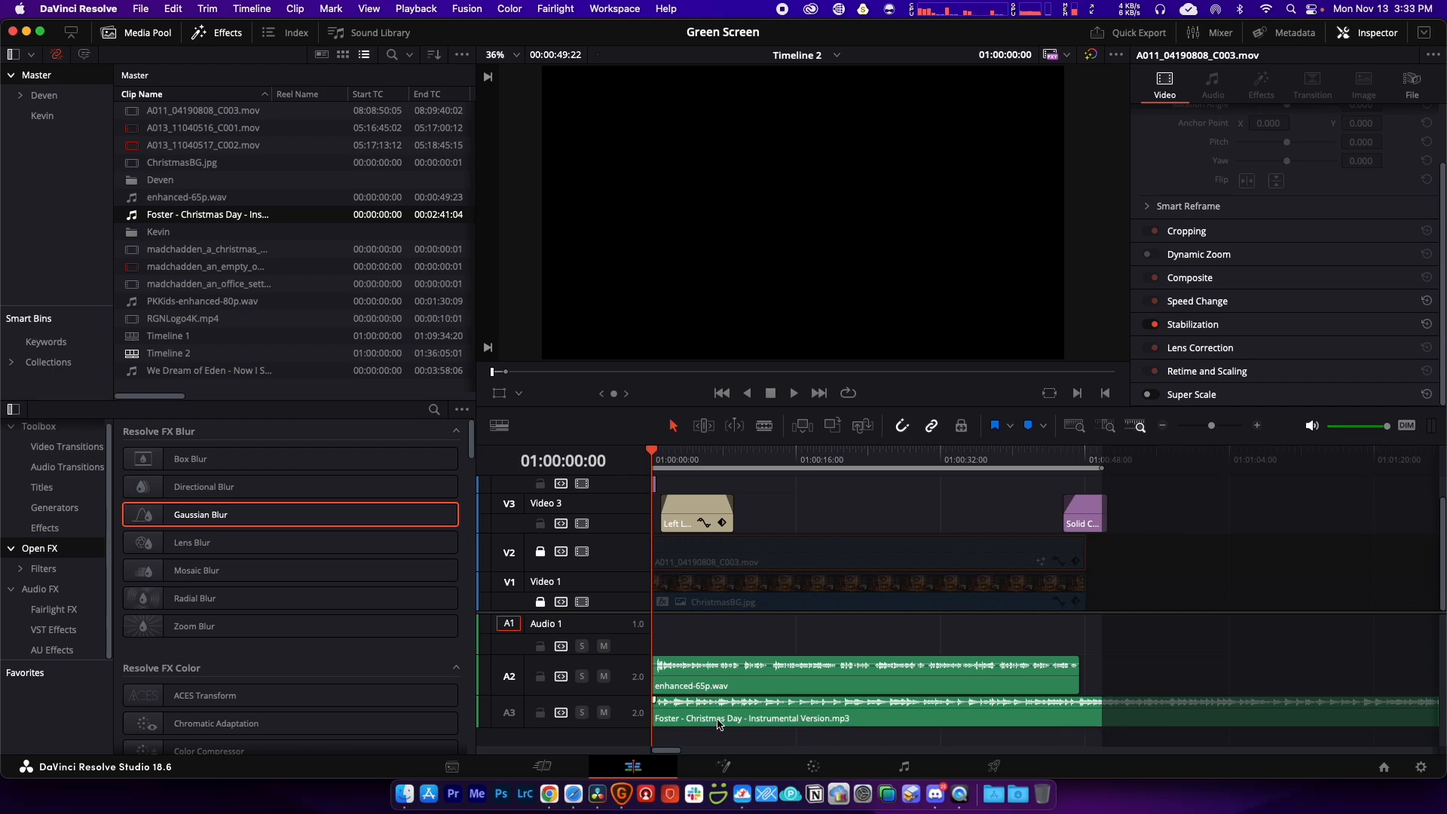
key(super+minus)
key(super+minus)
key(super+equal)
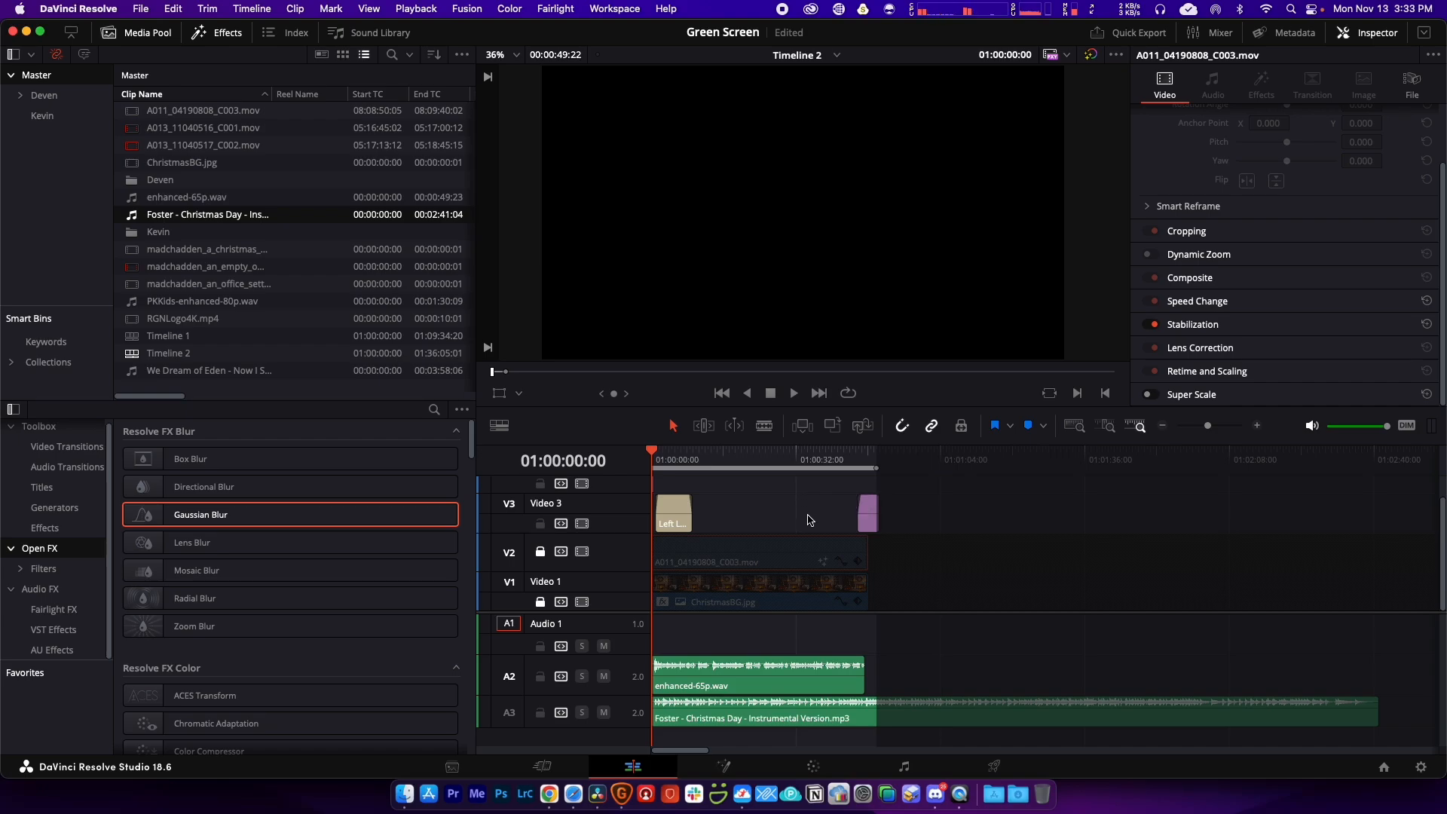
click(685, 726)
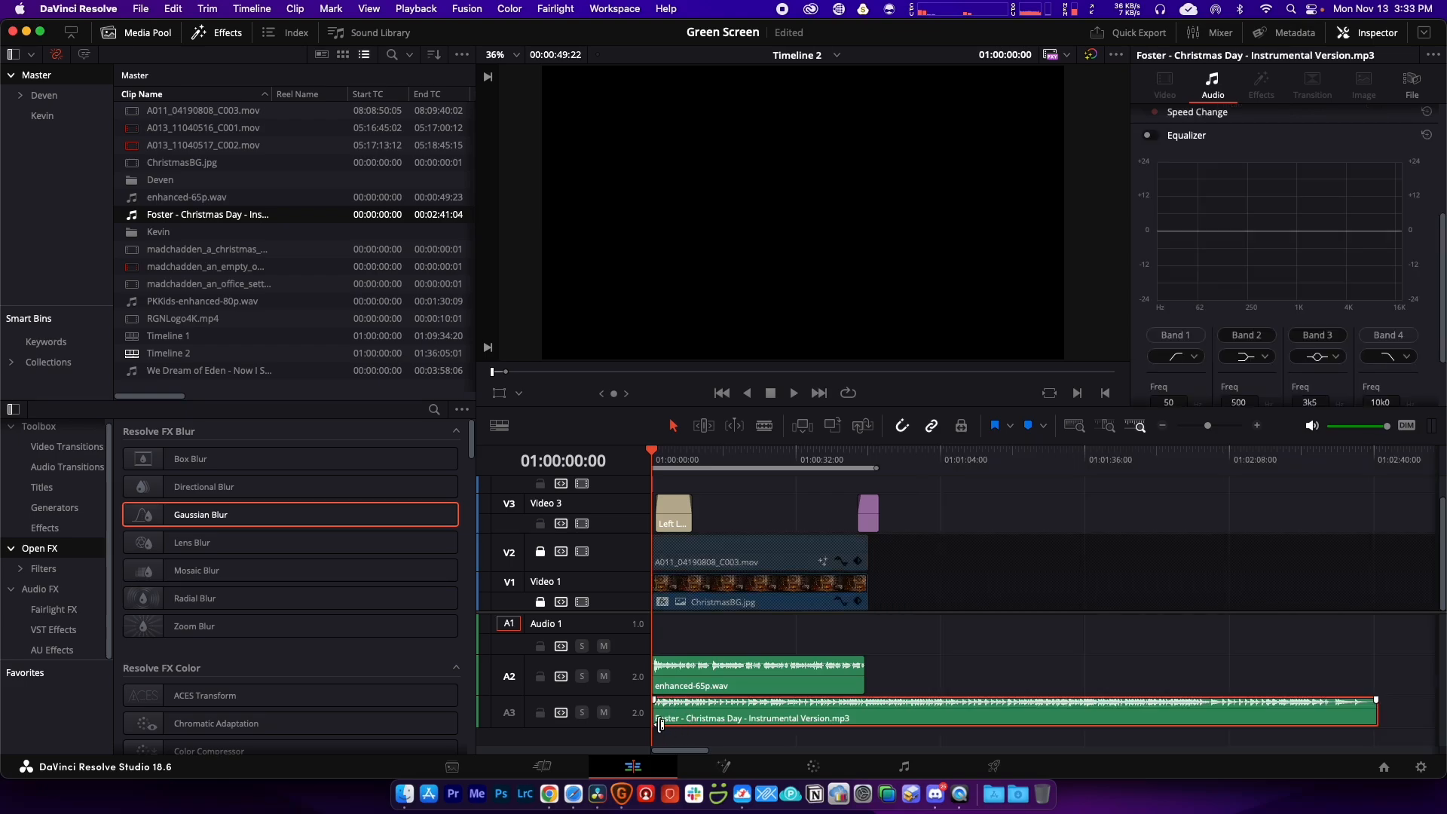
click(658, 724)
drag(658, 723, 760, 720)
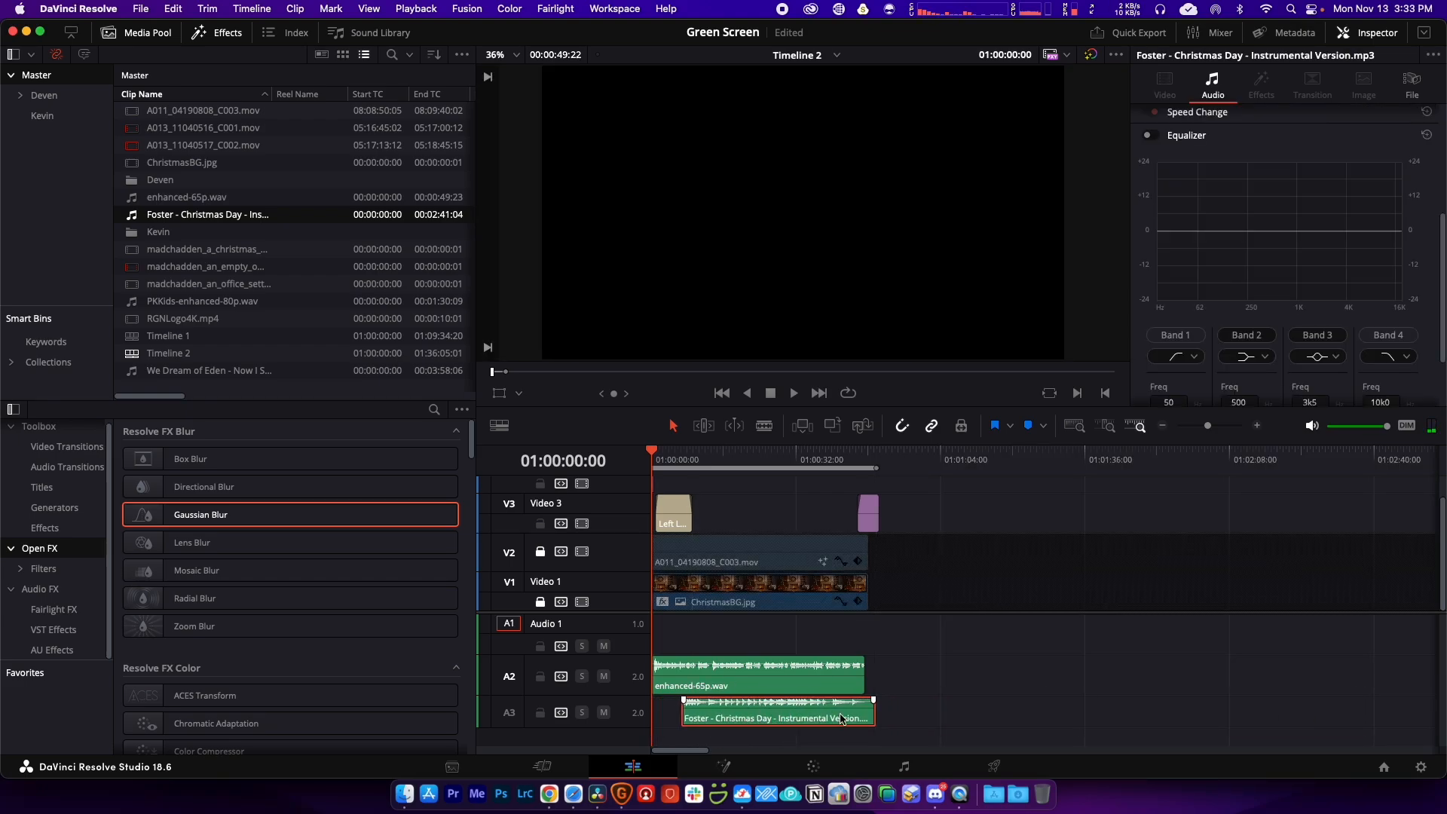
Step: Reposition the music clip near 01:00:45:16 and extend its start back to 01:00:00:00
click(858, 463)
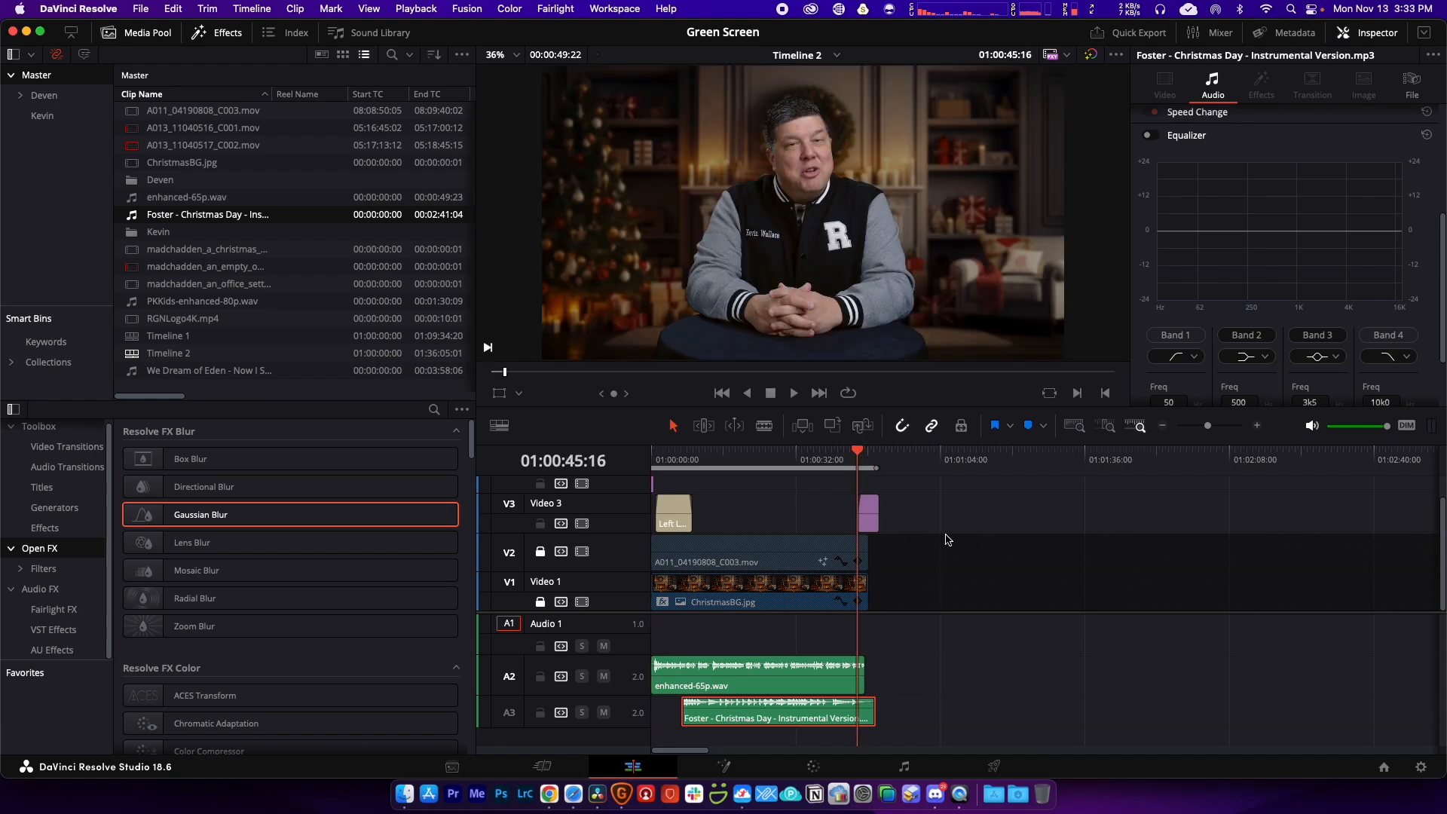
key(super+equal)
key(super+equal)
mouse_move(994, 719)
mouse_down()
mouse_move(1014, 719)
mouse_move(1000, 717)
mouse_up()
key(super+minus)
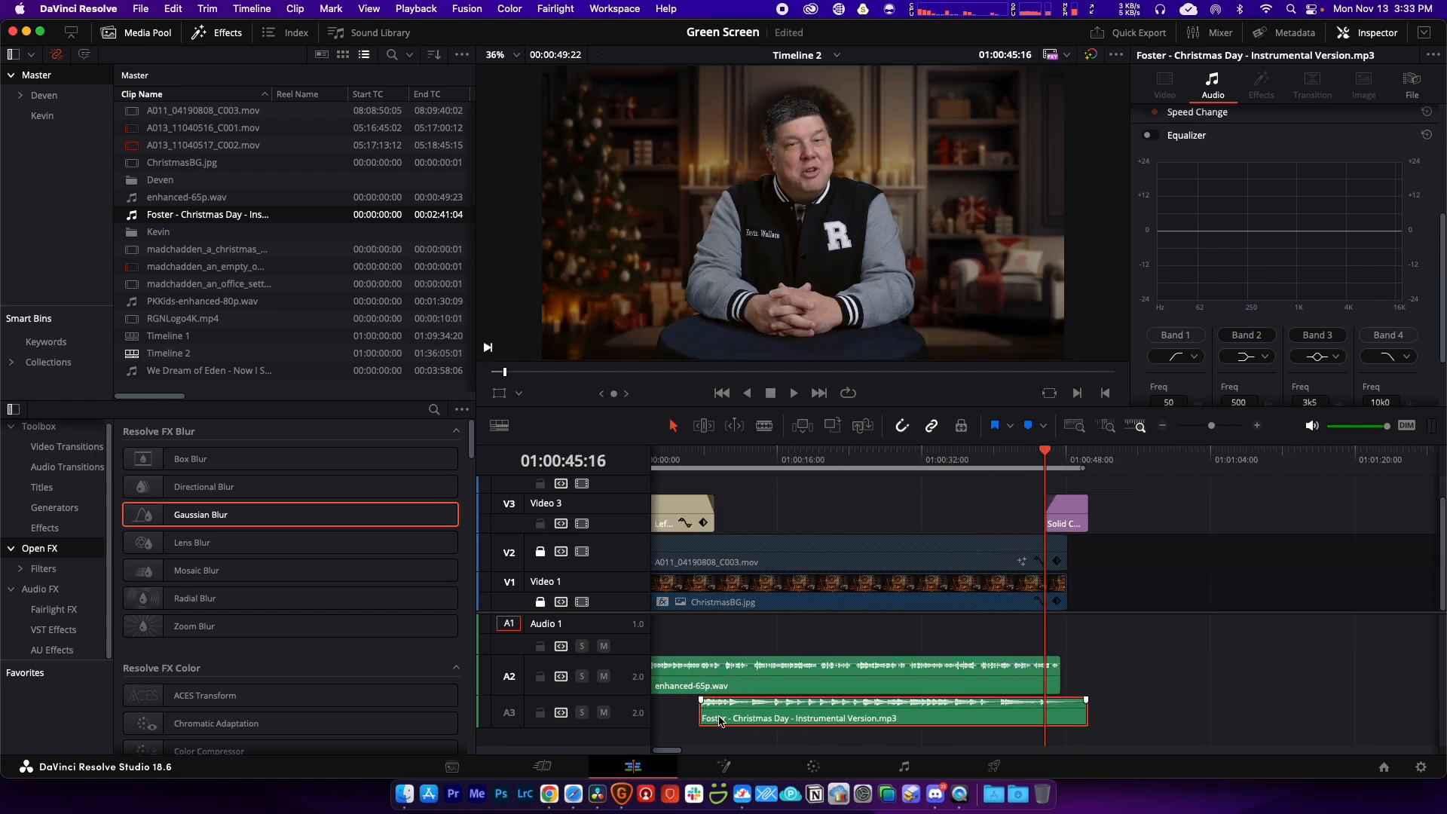
key(super+minus)
drag(684, 719, 632, 725)
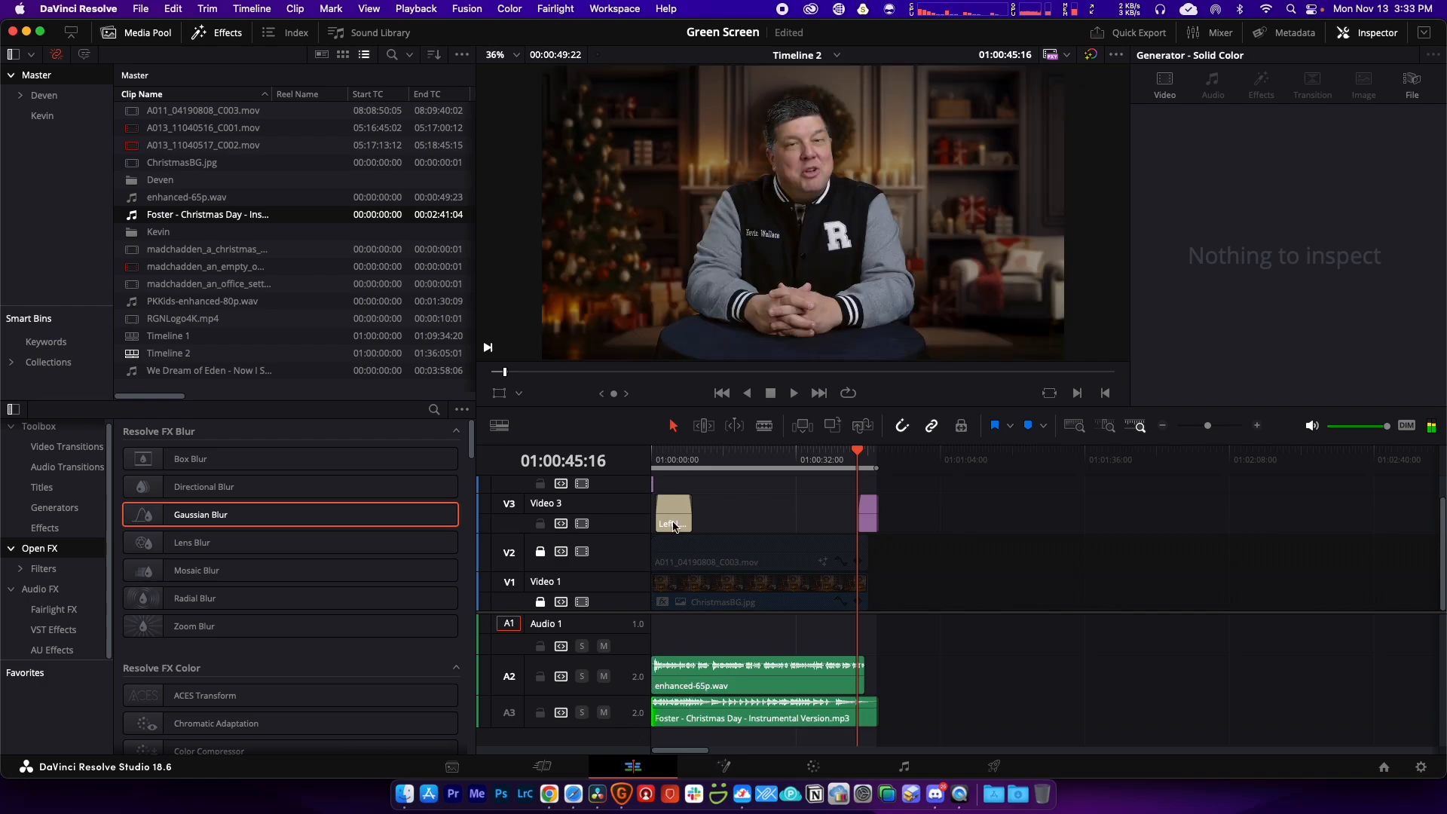
drag(659, 461, 628, 462)
Step: Return to the timeline start and make the A3 music track taller
click(861, 460)
drag(675, 461, 647, 462)
key(super+equal)
key(super+equal)
key(super+equal)
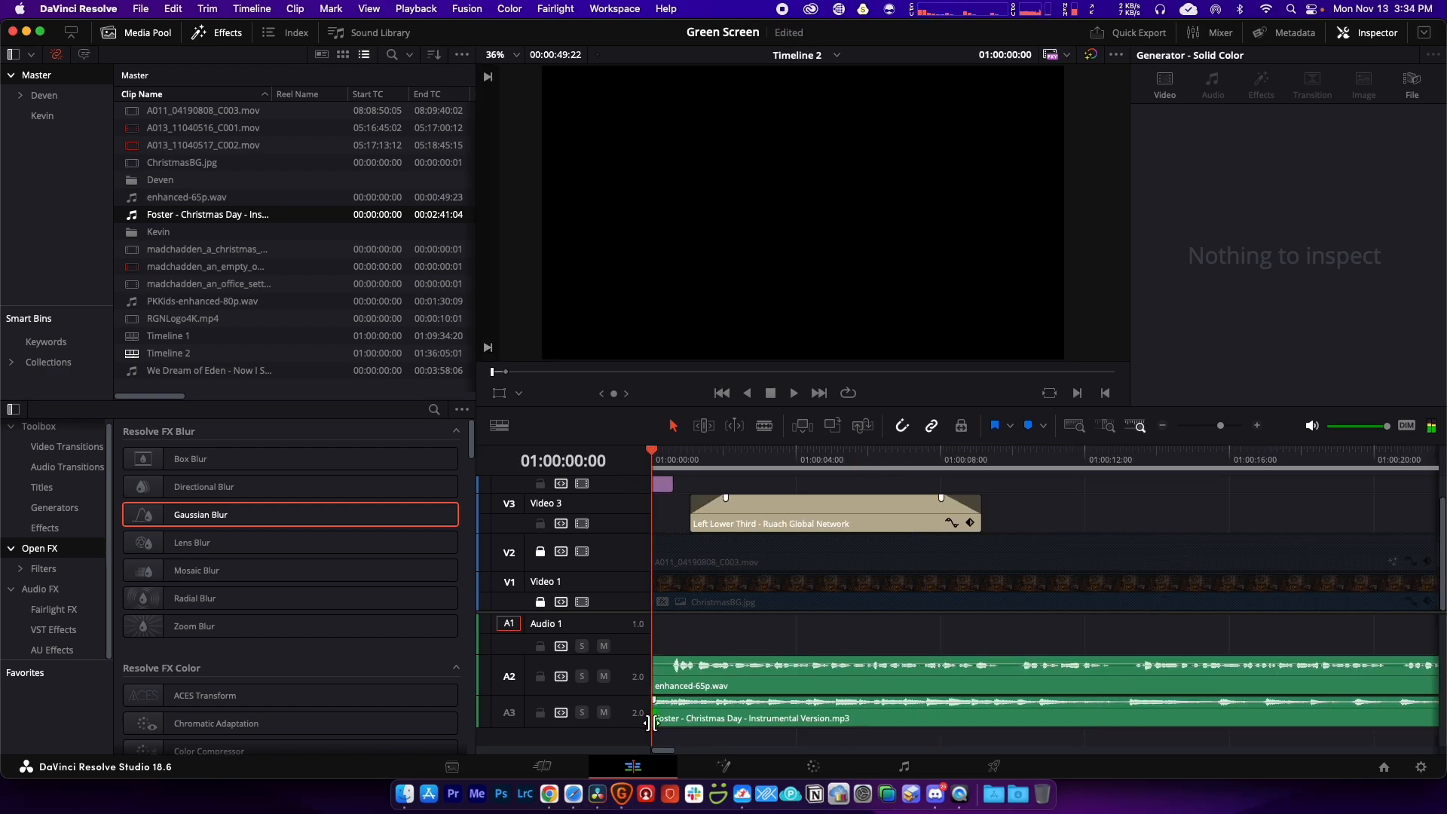
drag(640, 728, 762, 710)
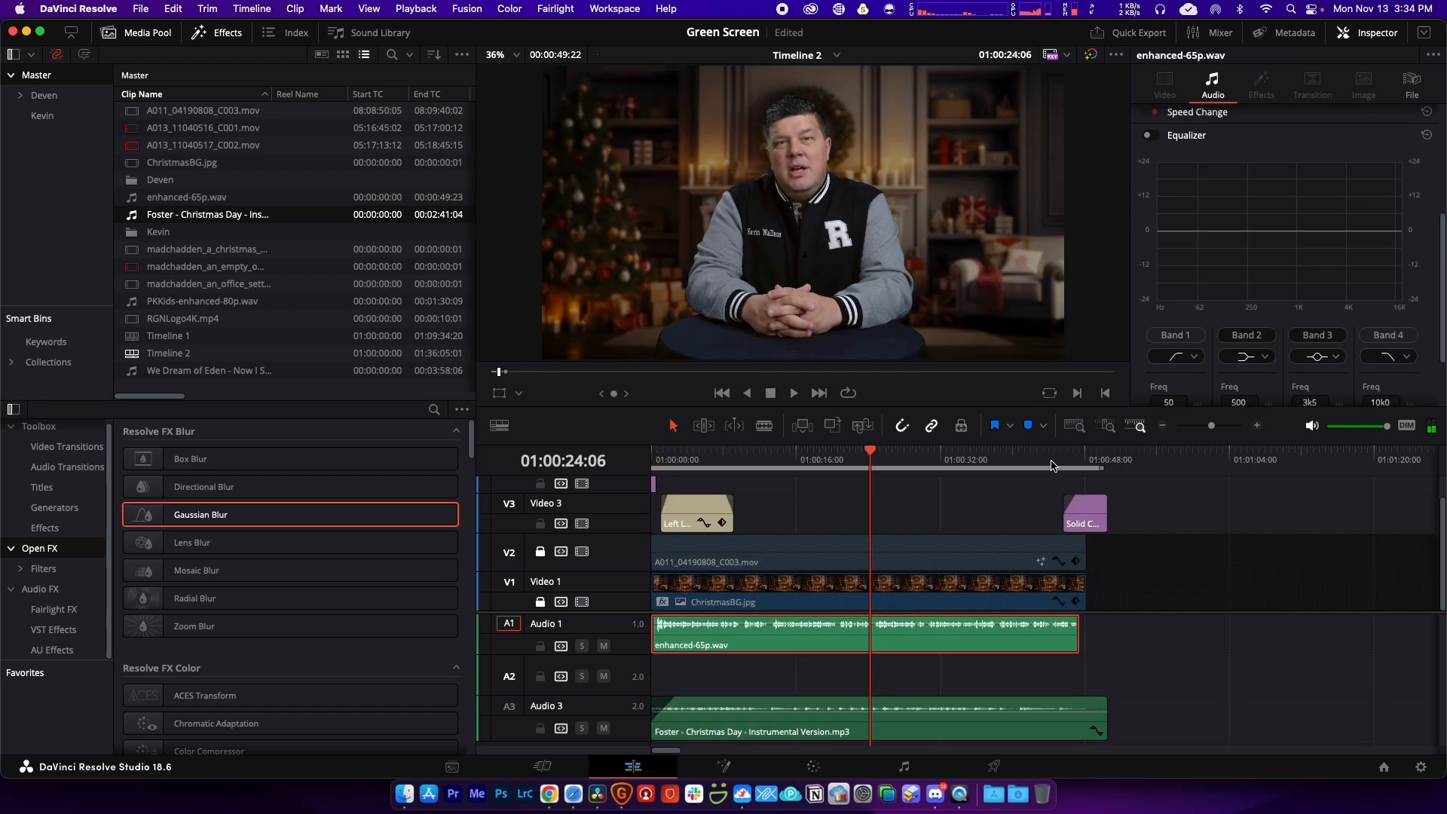
Step: Scrub and play the ending fade around the Solid Color clip, then return to the start
click(1063, 466)
key(super+equal)
key(super+equal)
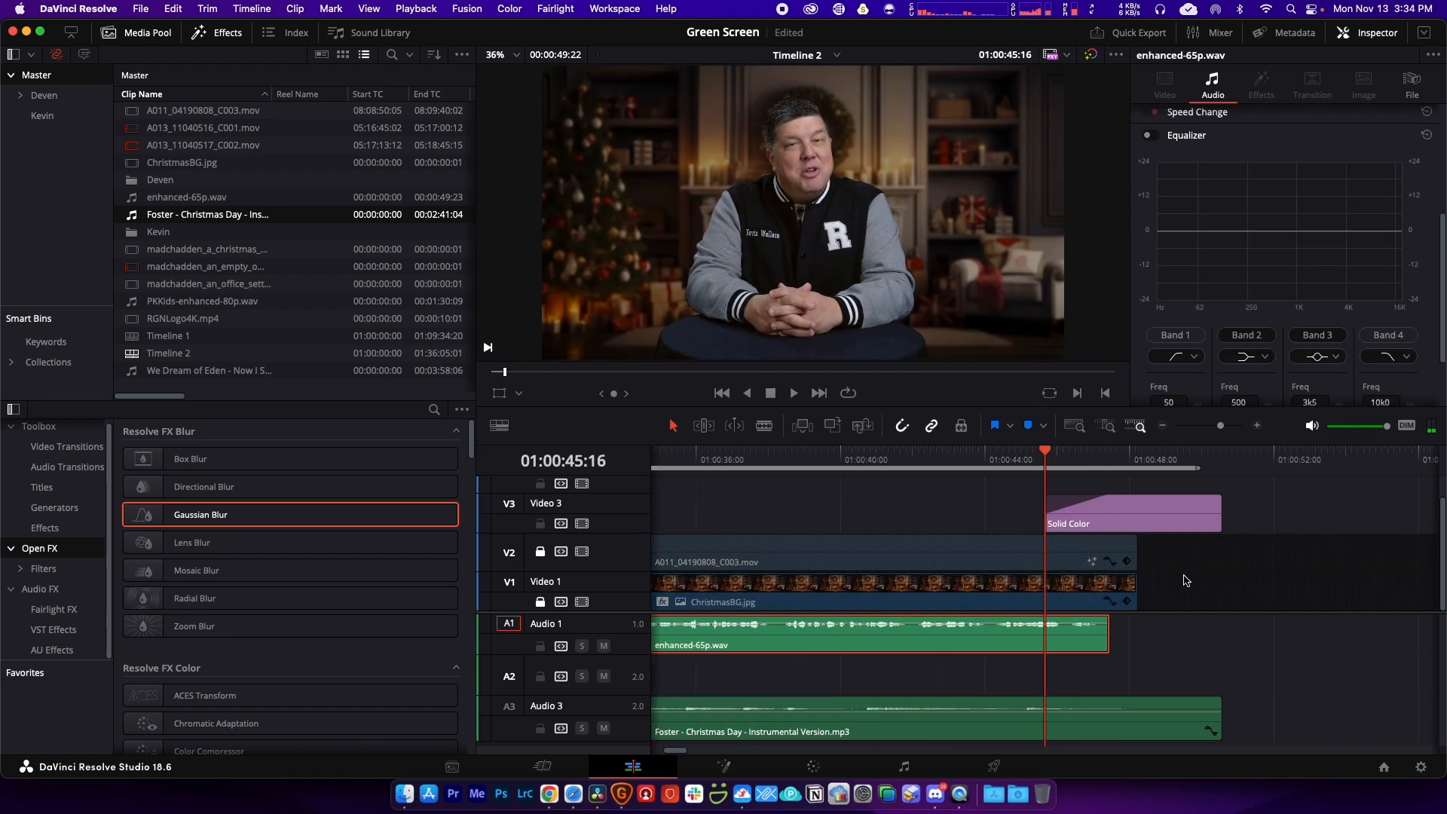
key(End)
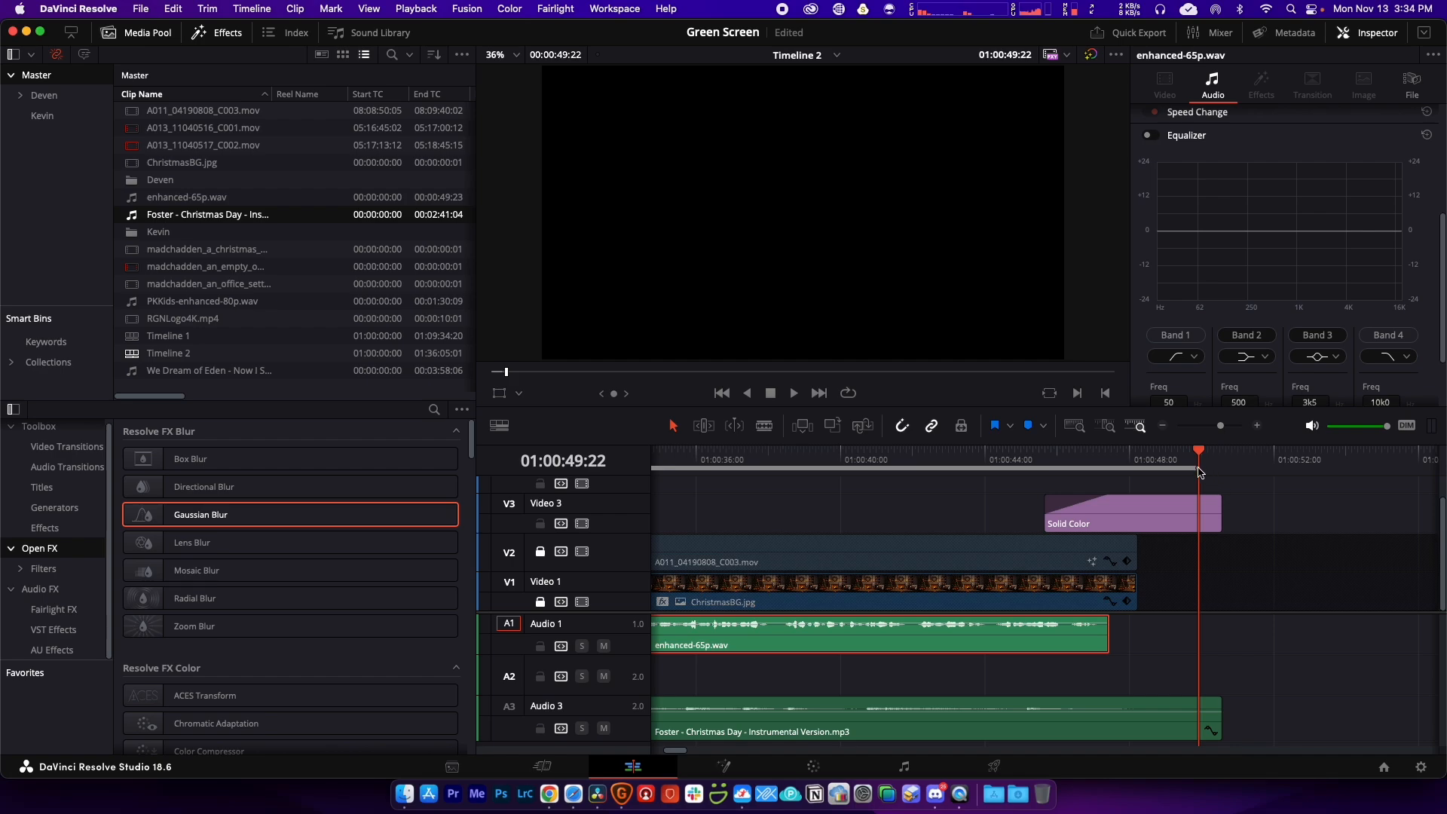
drag(1196, 472, 1128, 469)
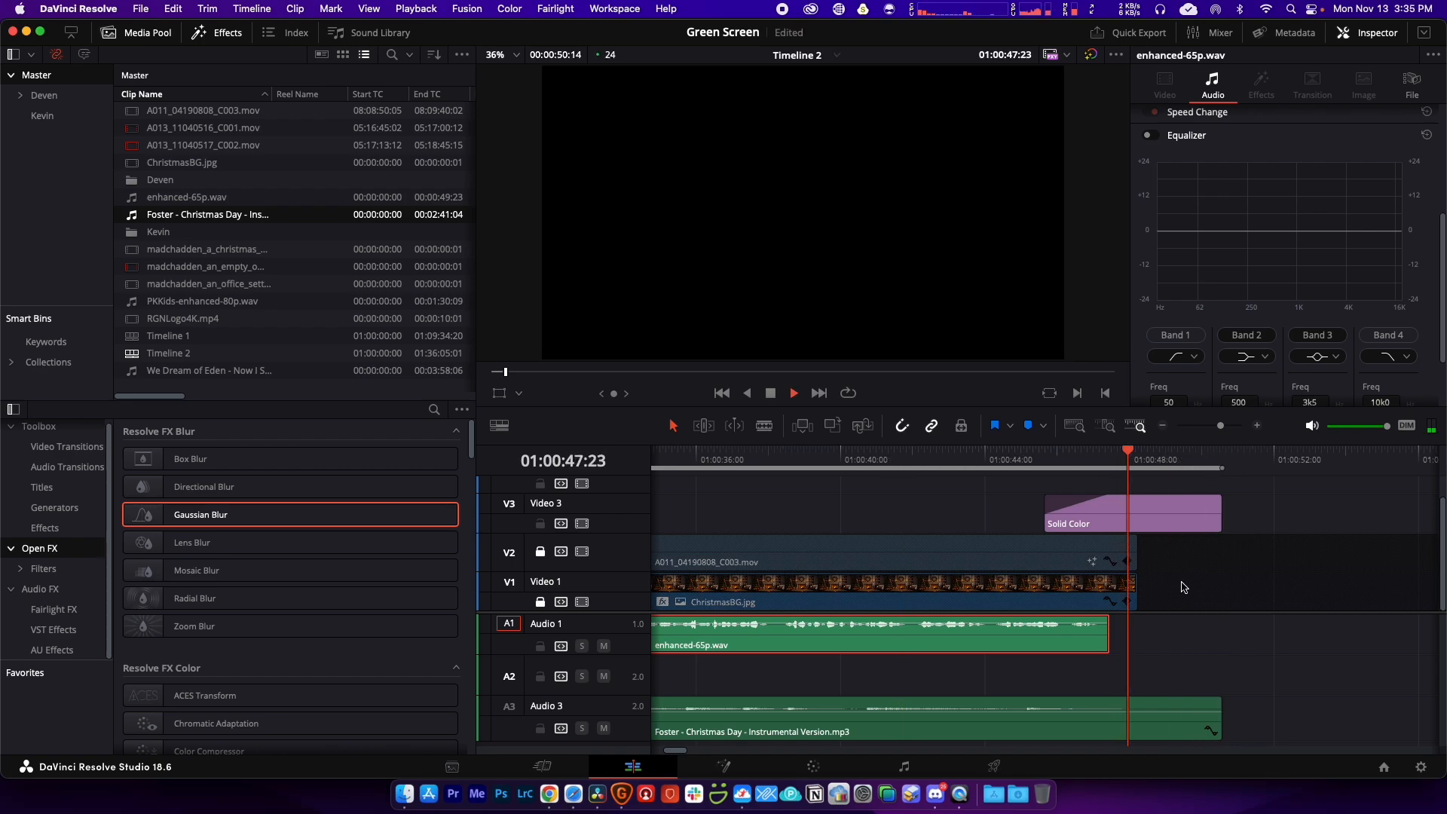
key(space)
key(space)
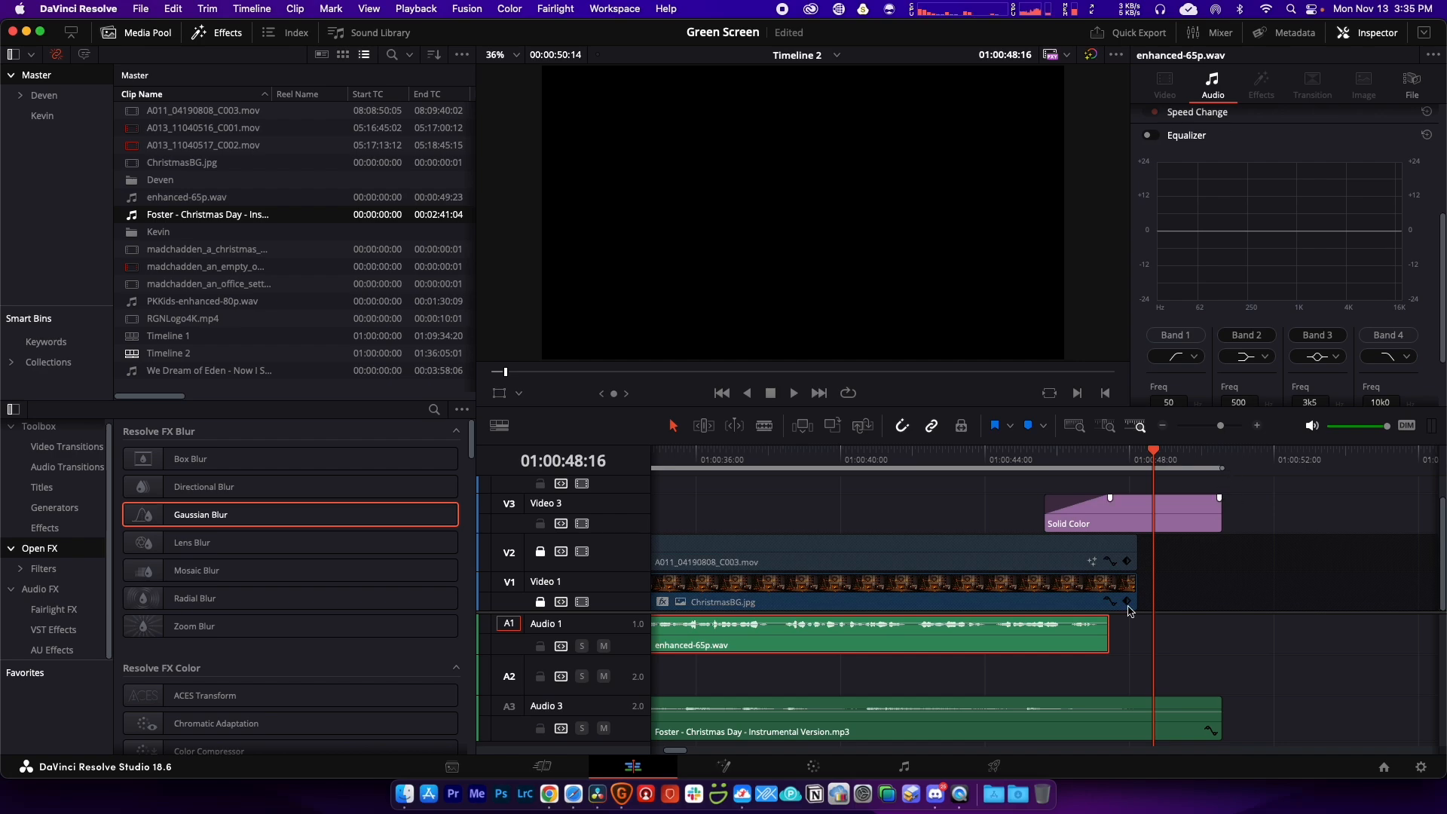
click(986, 673)
key(super+minus)
key(super+minus)
key(super+minus)
key(super+minus)
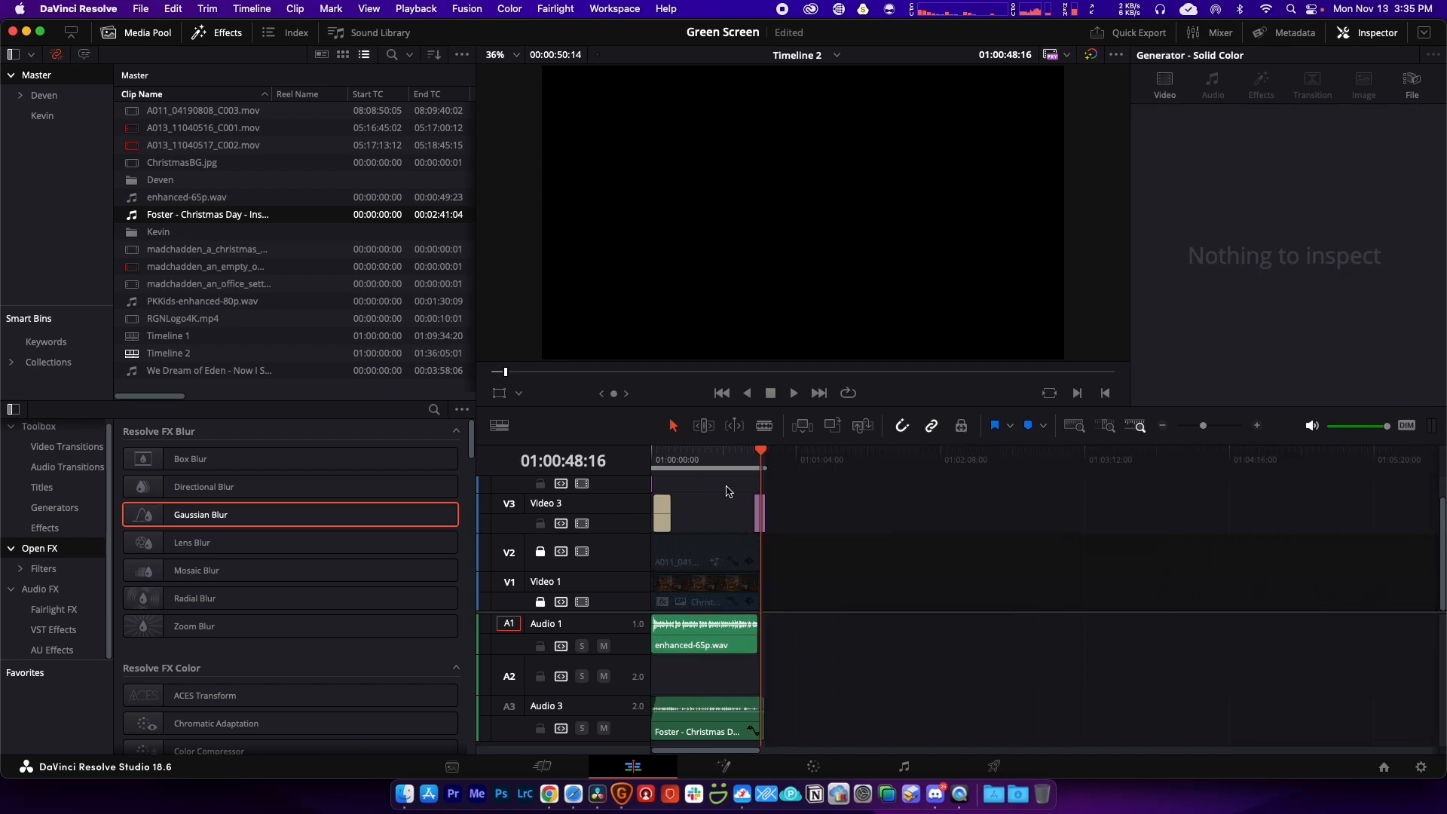
click(673, 456)
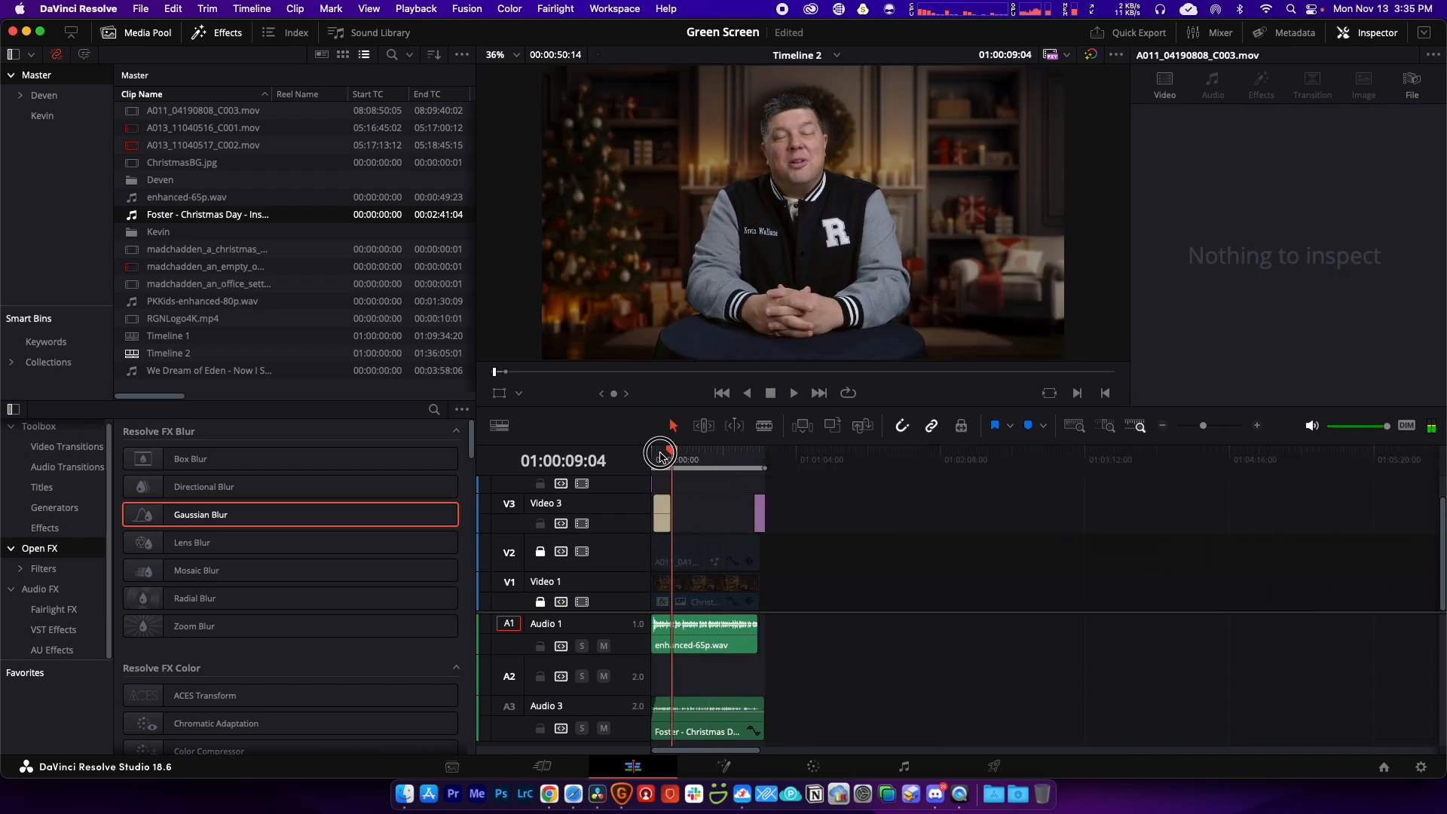
key(Home)
key(super+equal)
key(super+equal)
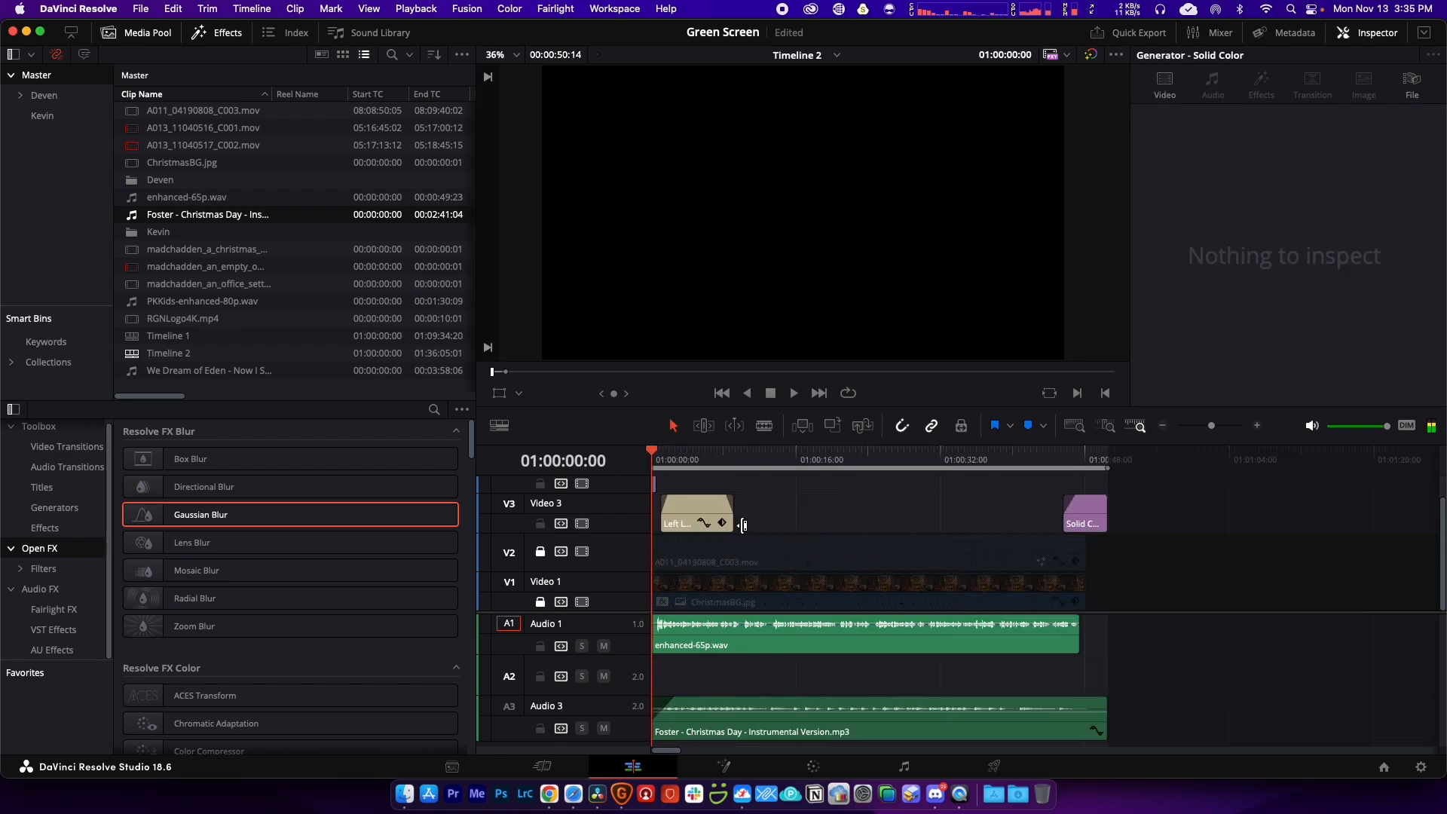
Step: On the Deliver page, load the H.264 Master preset and name the file RGN_ChristmasGreeting
click(994, 767)
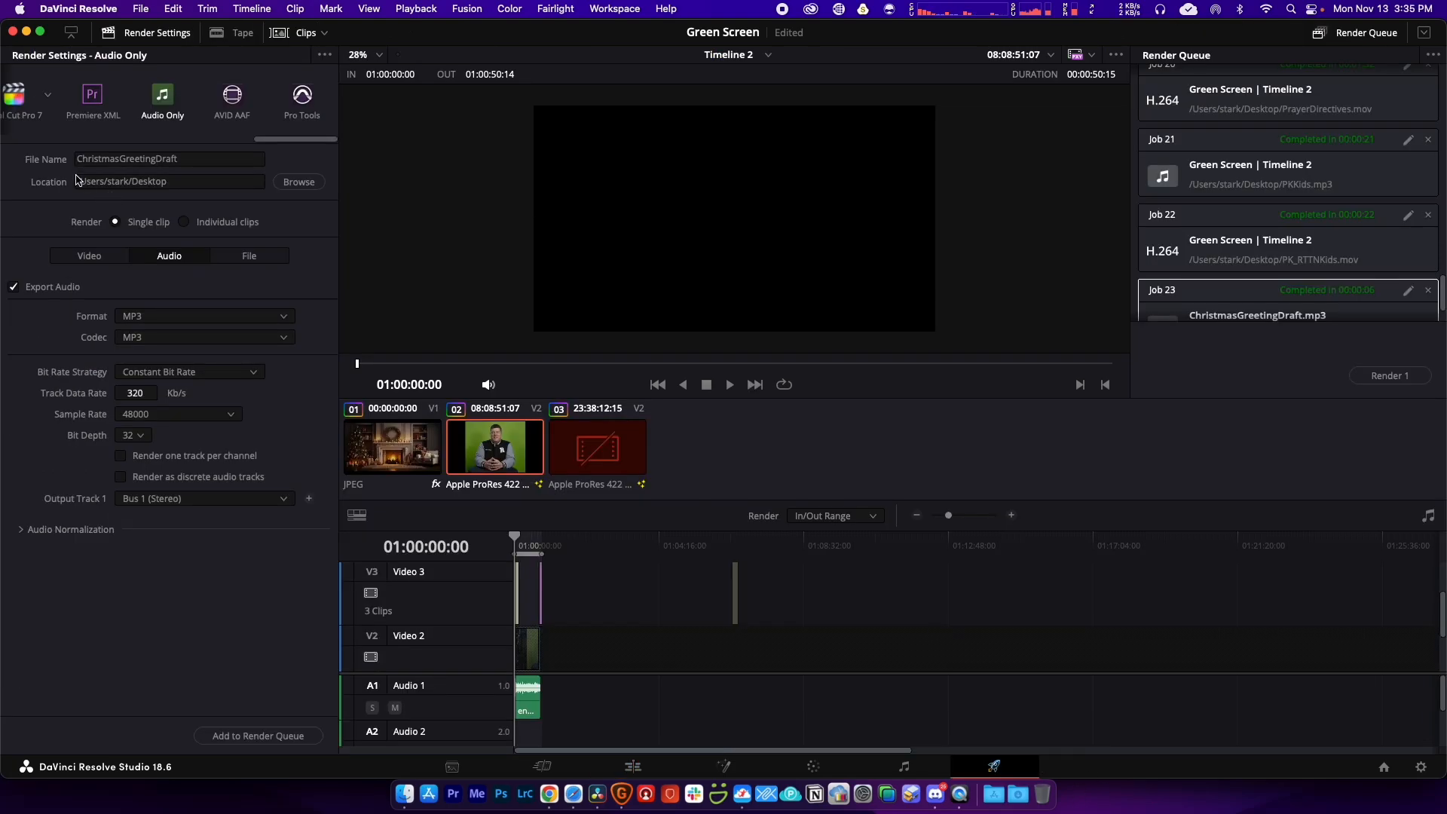
drag(274, 140, 8, 140)
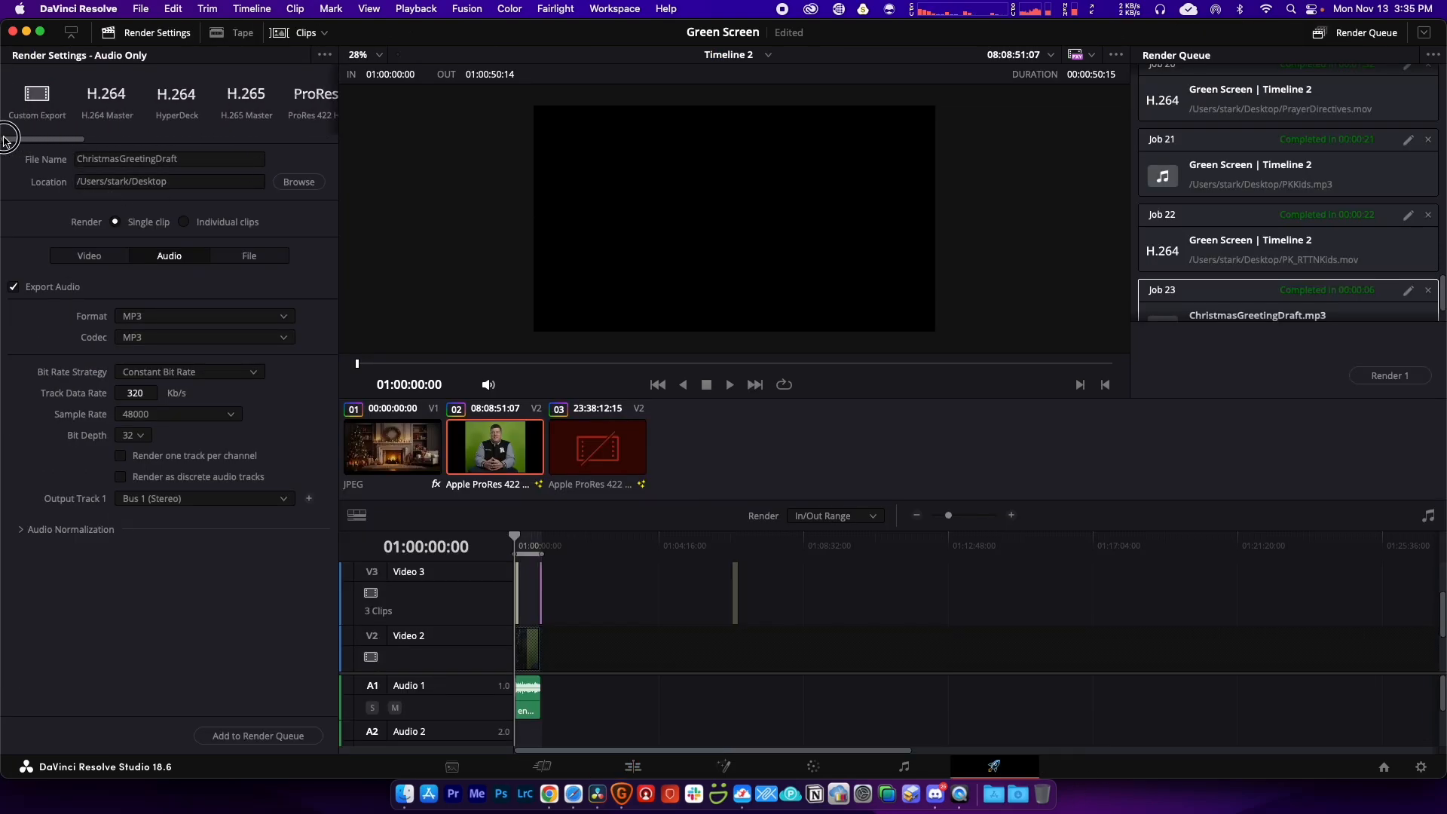
click(120, 101)
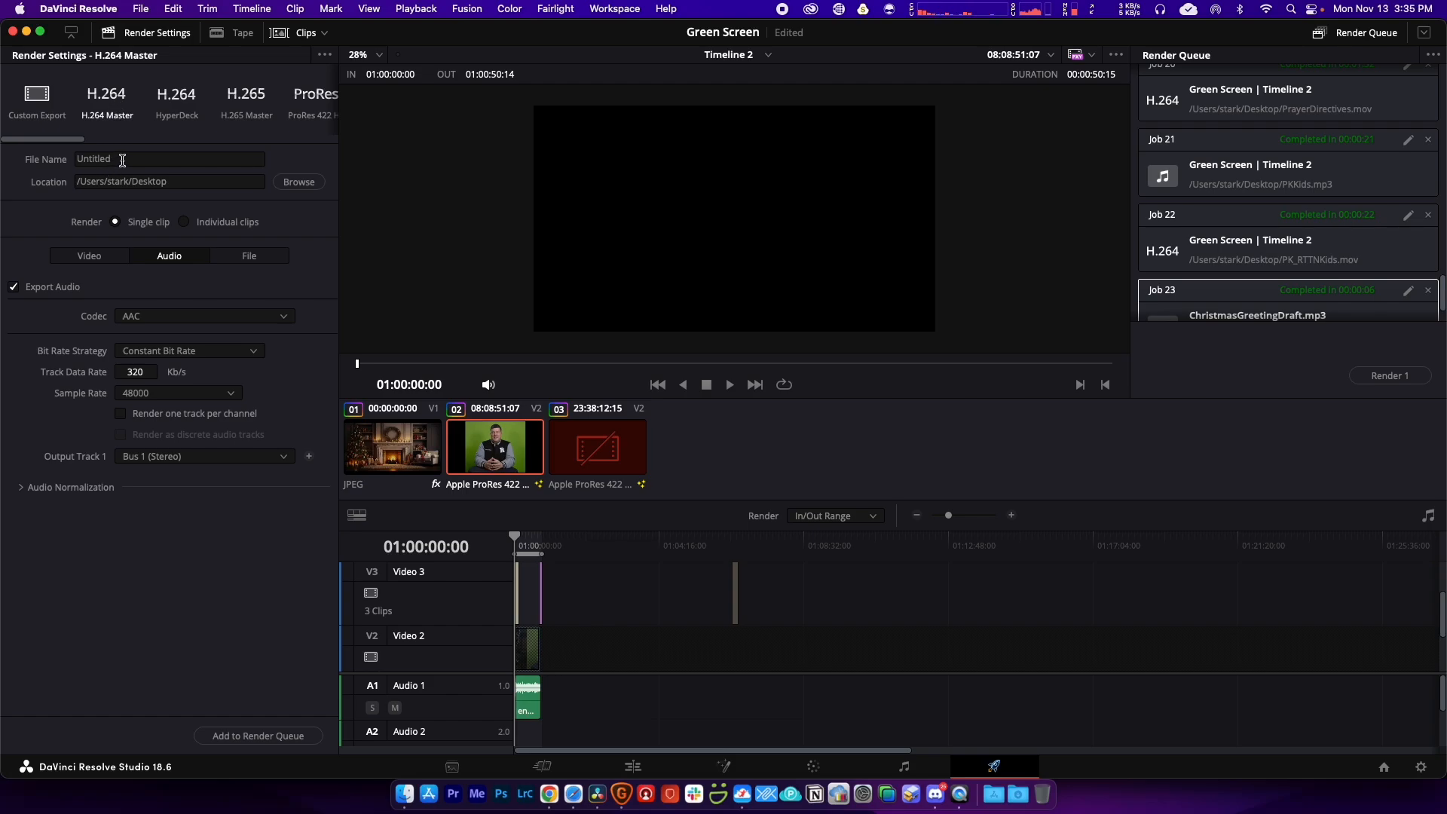
drag(123, 160, 60, 160)
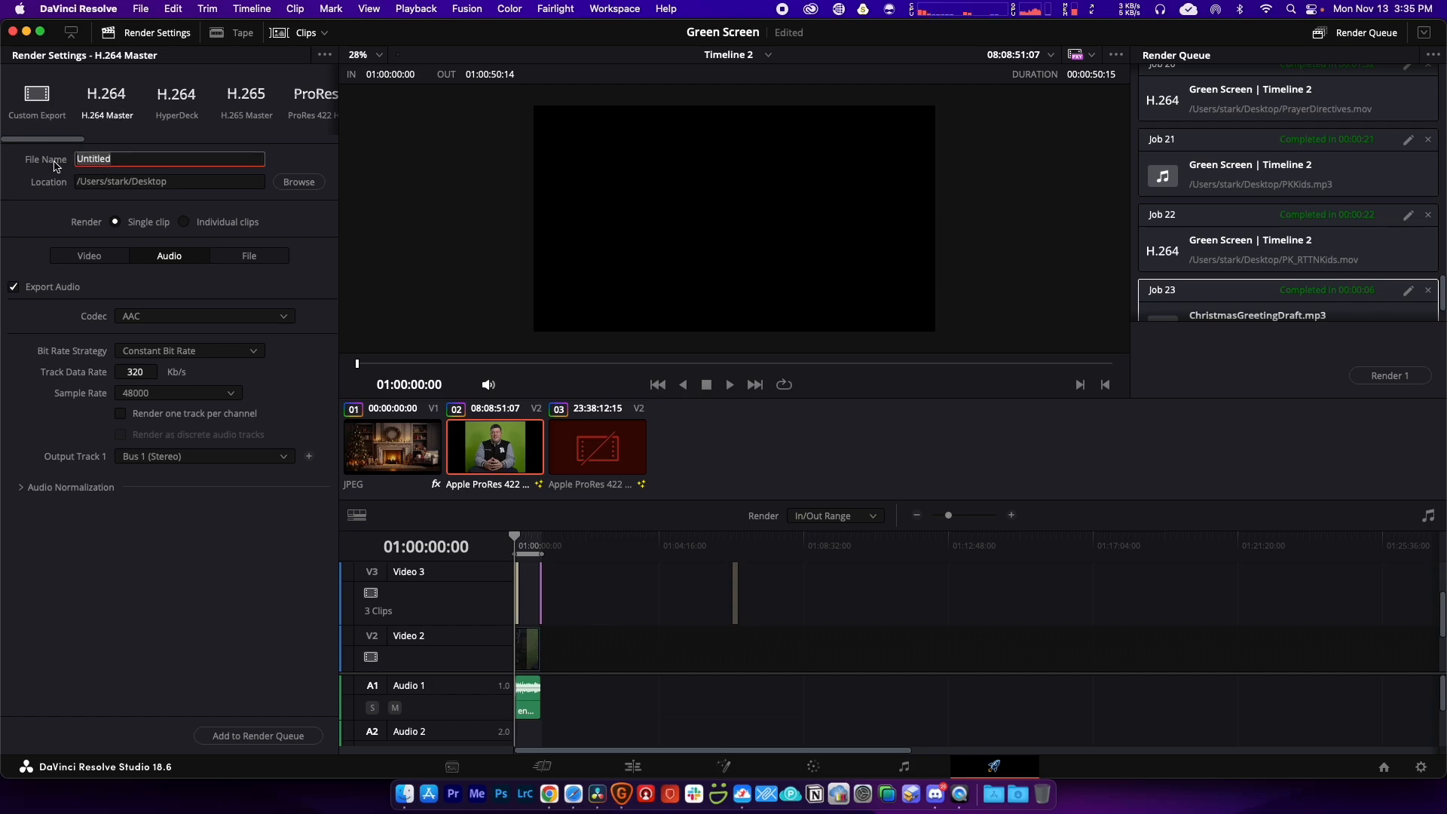
text(RGN_ChristmasGreeting)
key(Return)
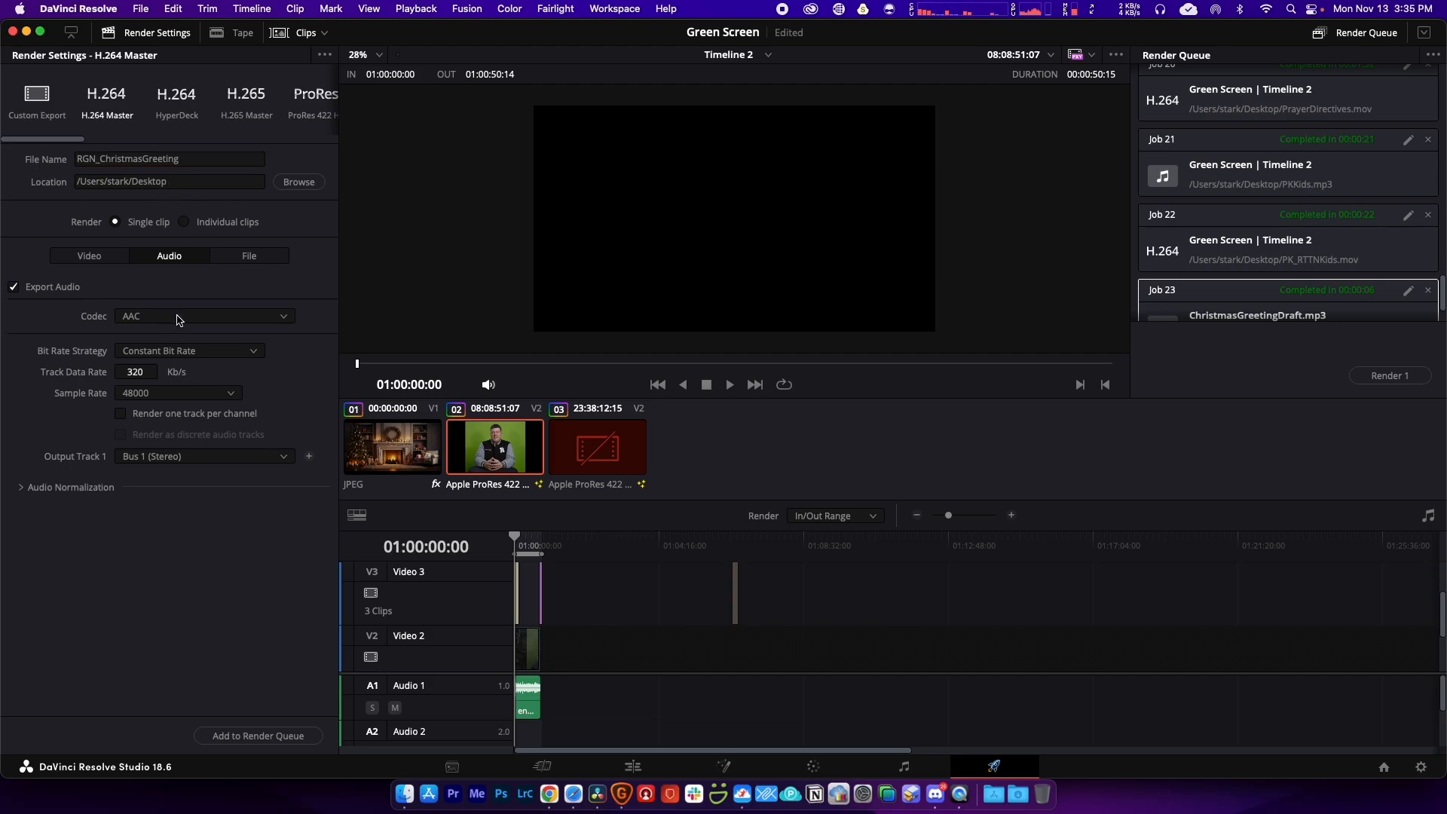
Step: Check the video settings, add the job to the Render Queue, and render it
click(90, 256)
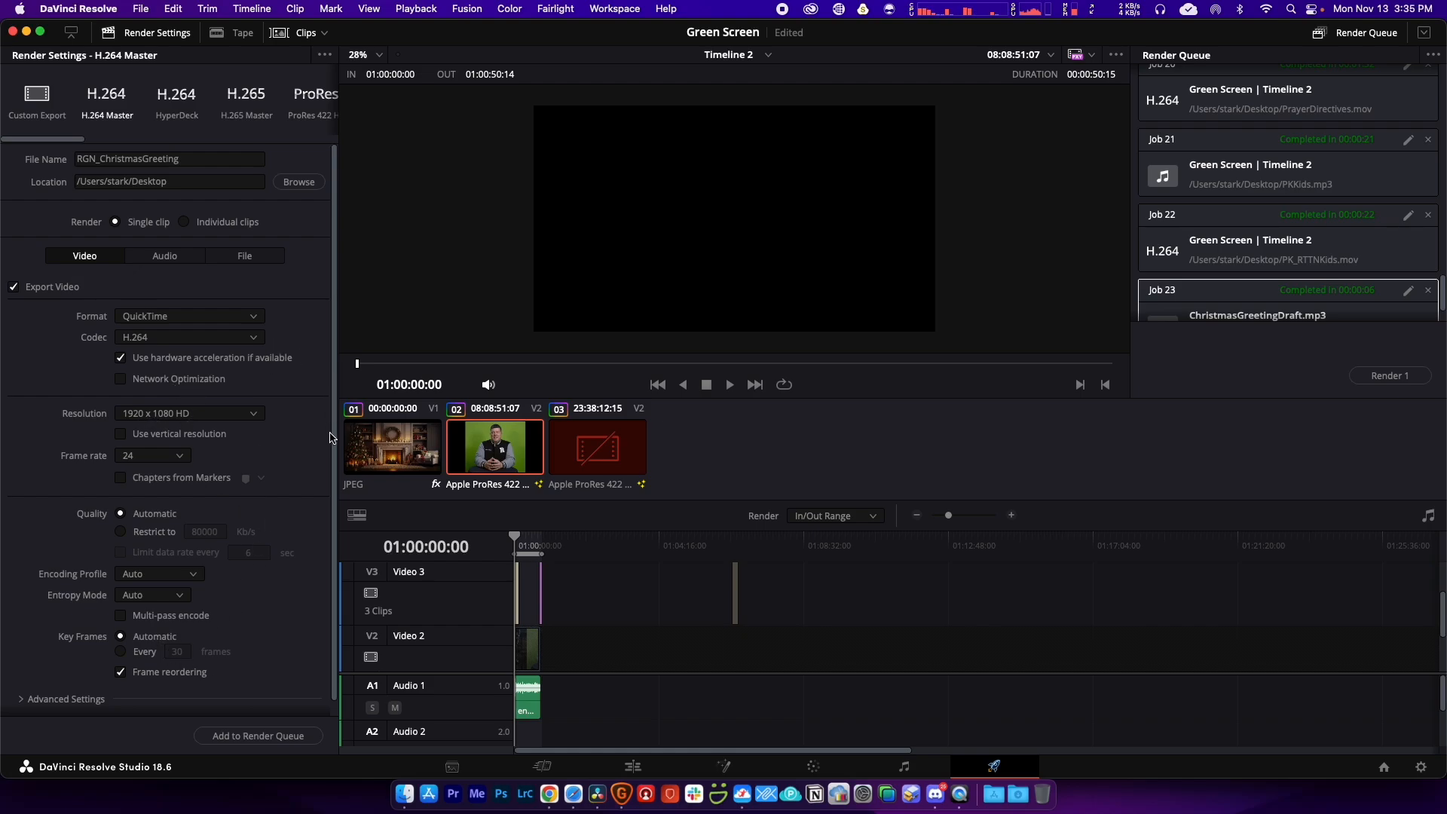
scroll(336, 505, down, 1)
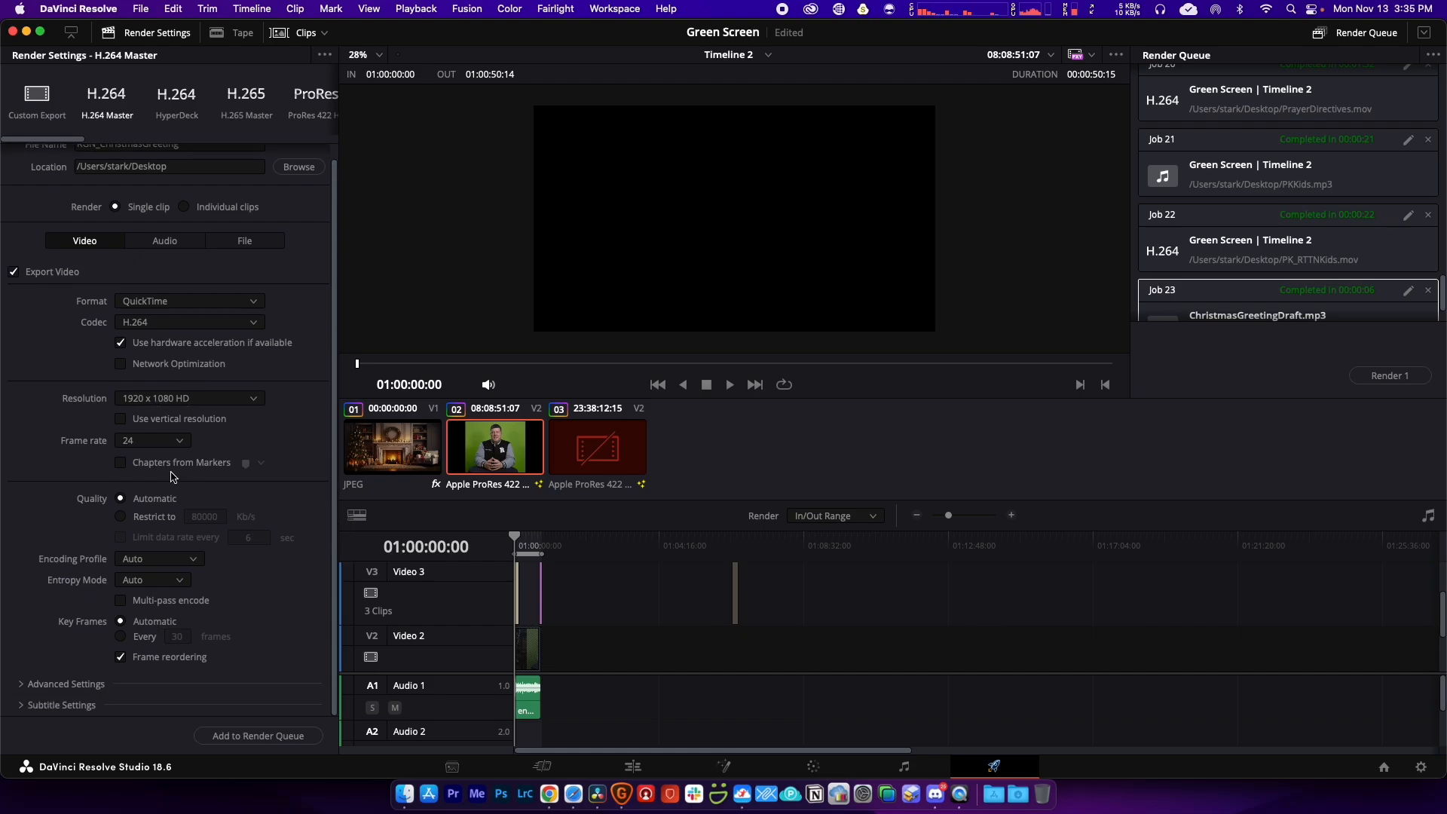
click(273, 737)
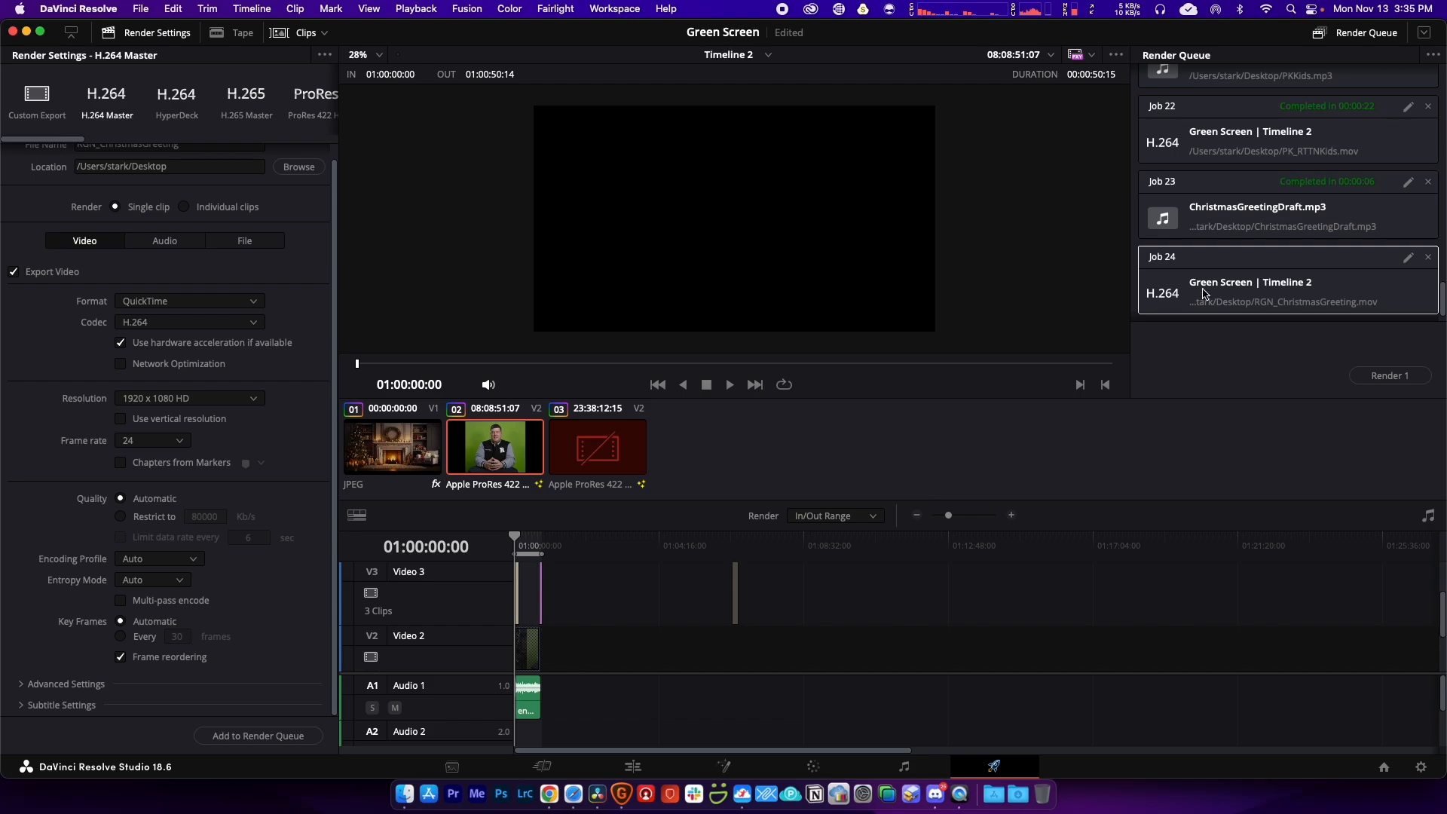
click(1390, 376)
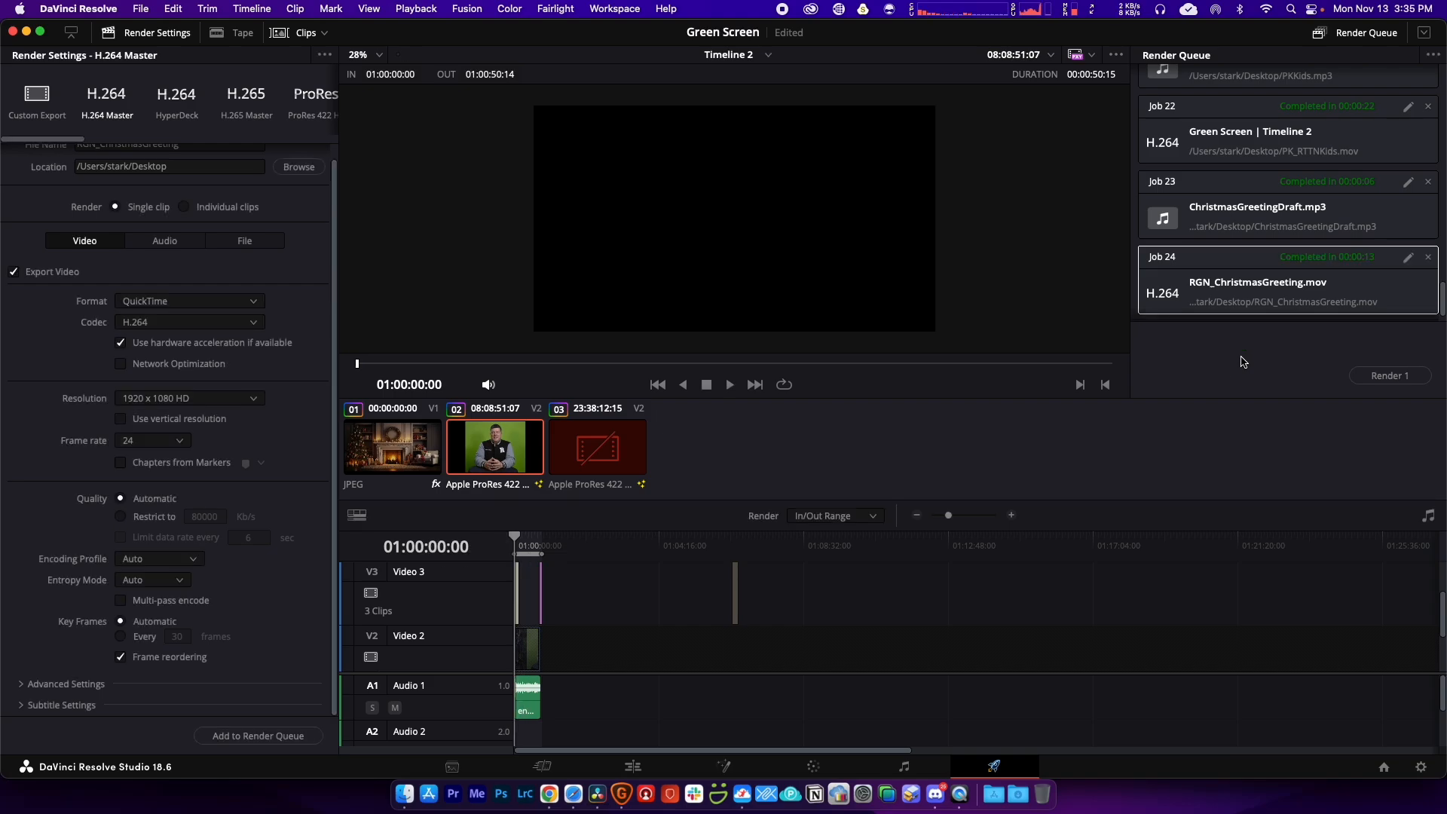
Step: Open RGN_ChristmasGreeting.mov from the Desktop in QuickTime Player and resize its window
click(405, 793)
double_click(690, 325)
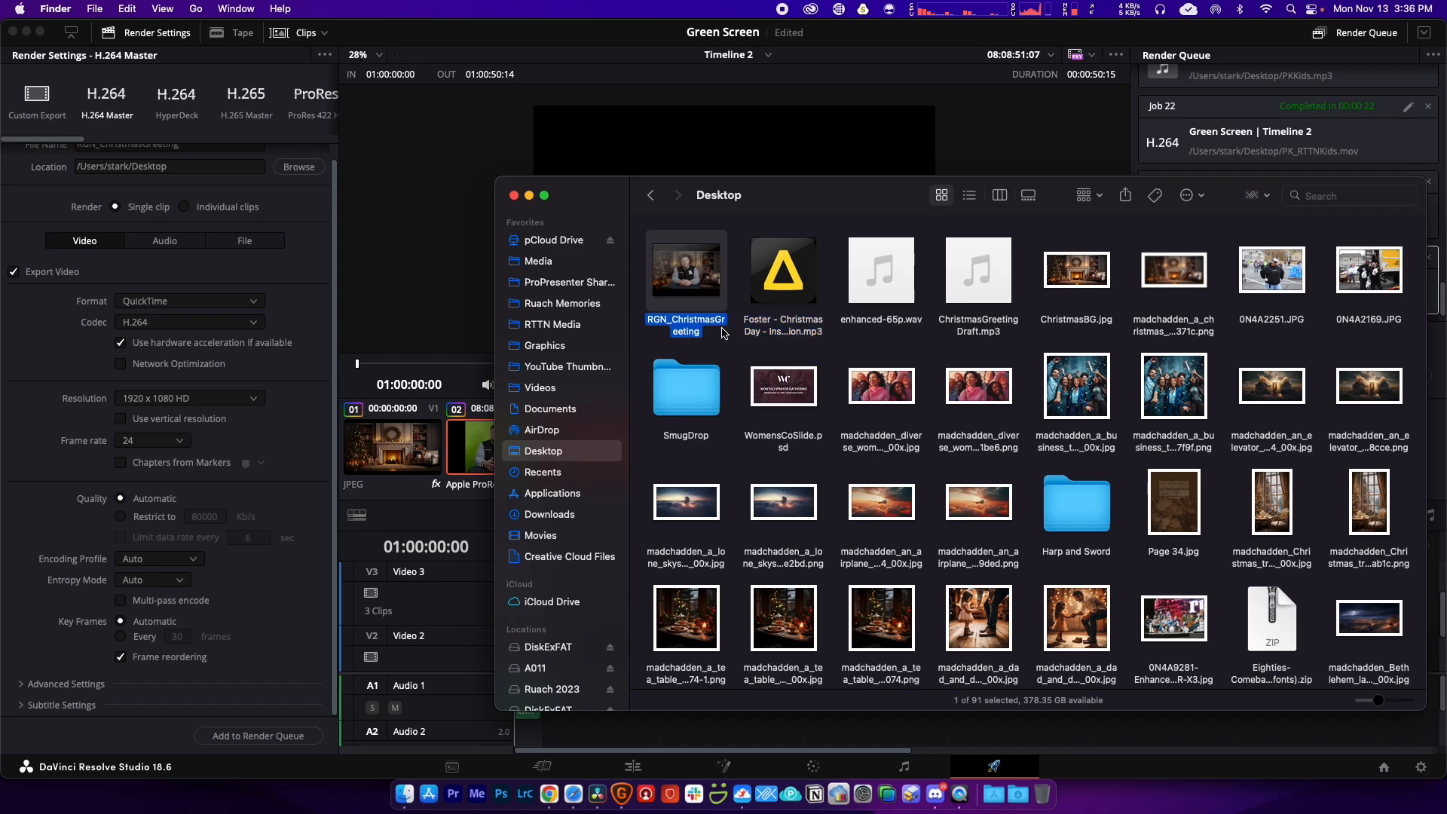
drag(1387, 777, 868, 485)
drag(575, 29, 801, 145)
Step: Play the rendered movie's ending through the fade to black, then return to DaVinci Resolve
key(space)
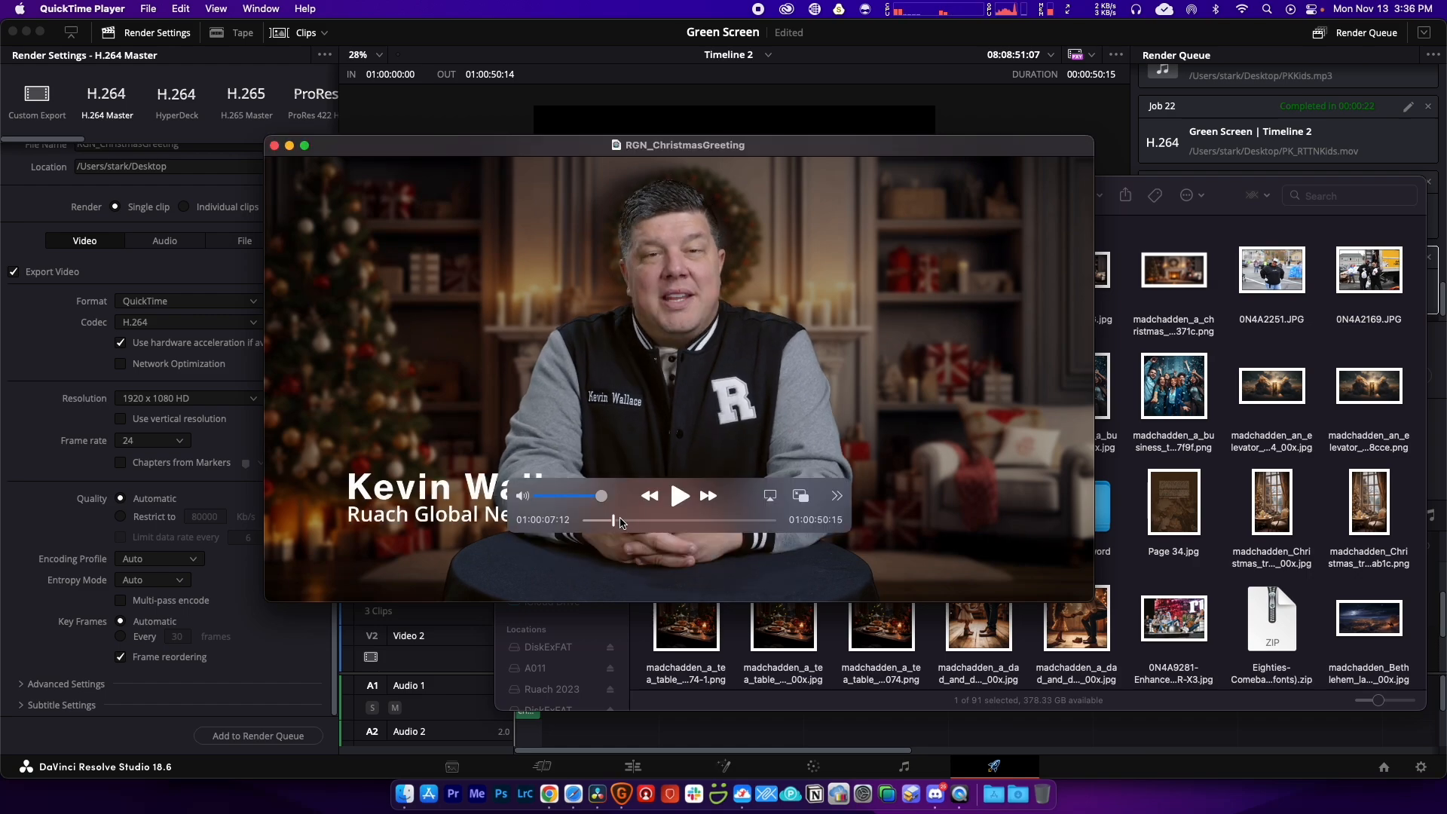
drag(620, 523, 753, 522)
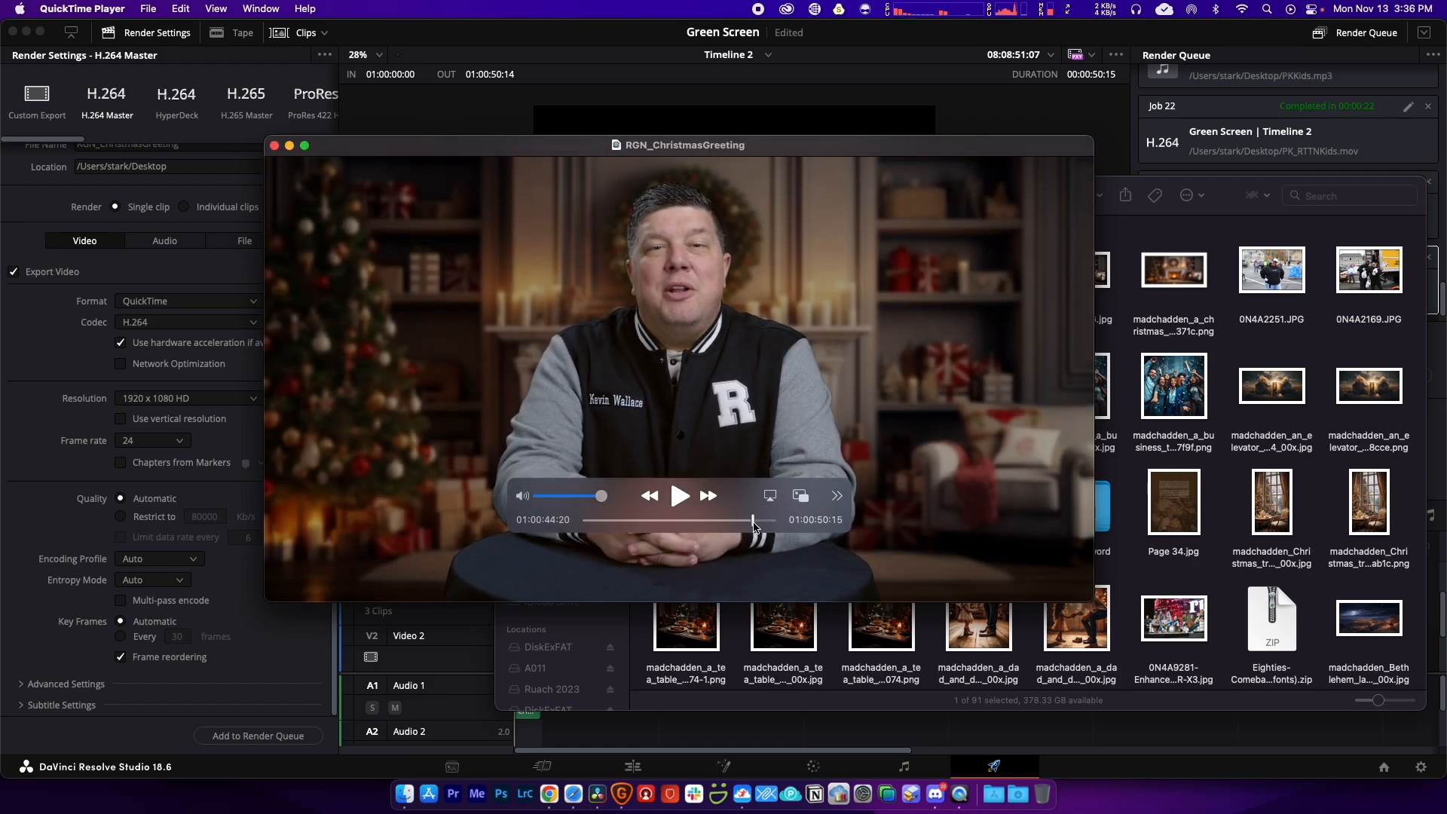
key(space)
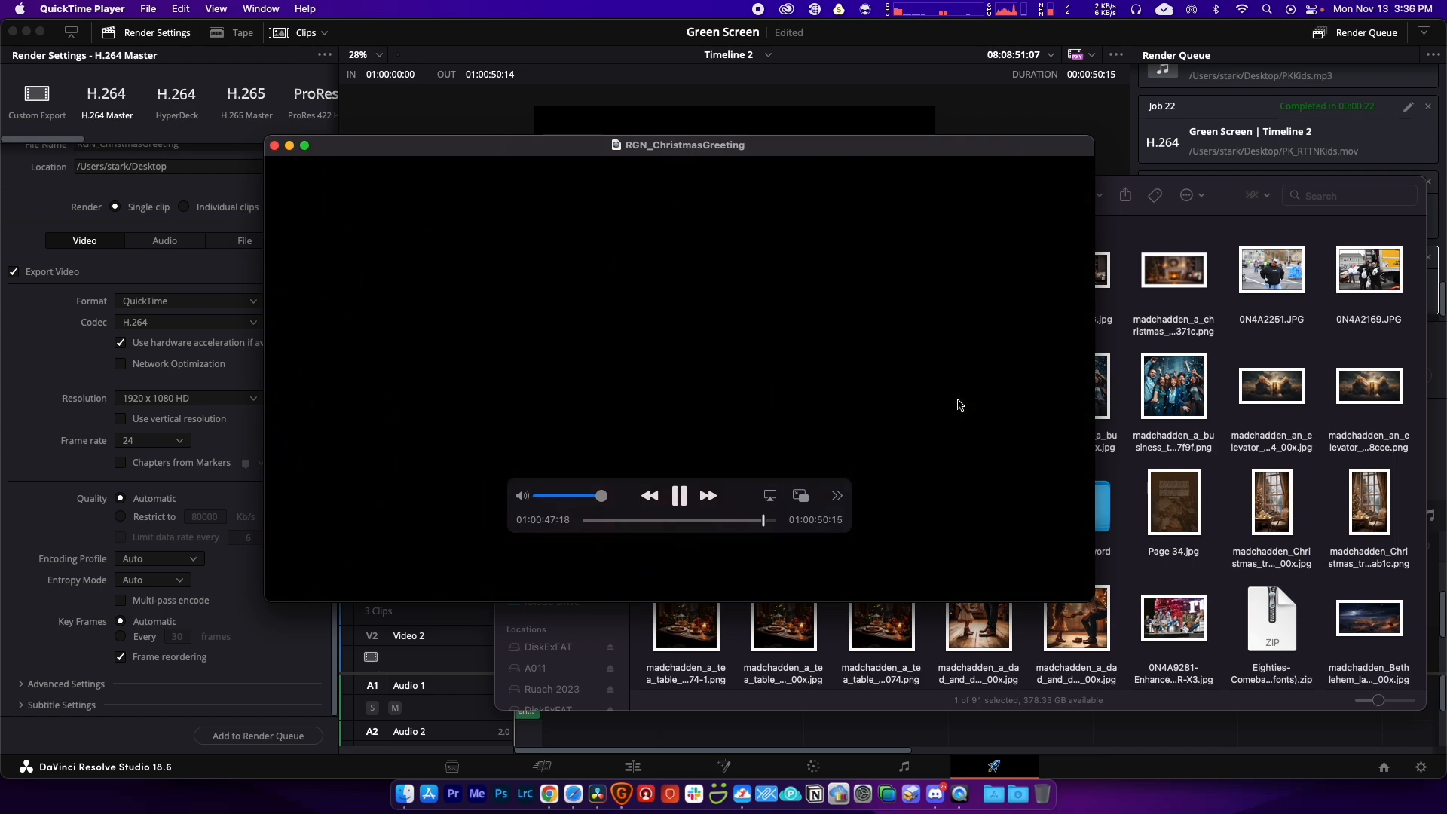
key(space)
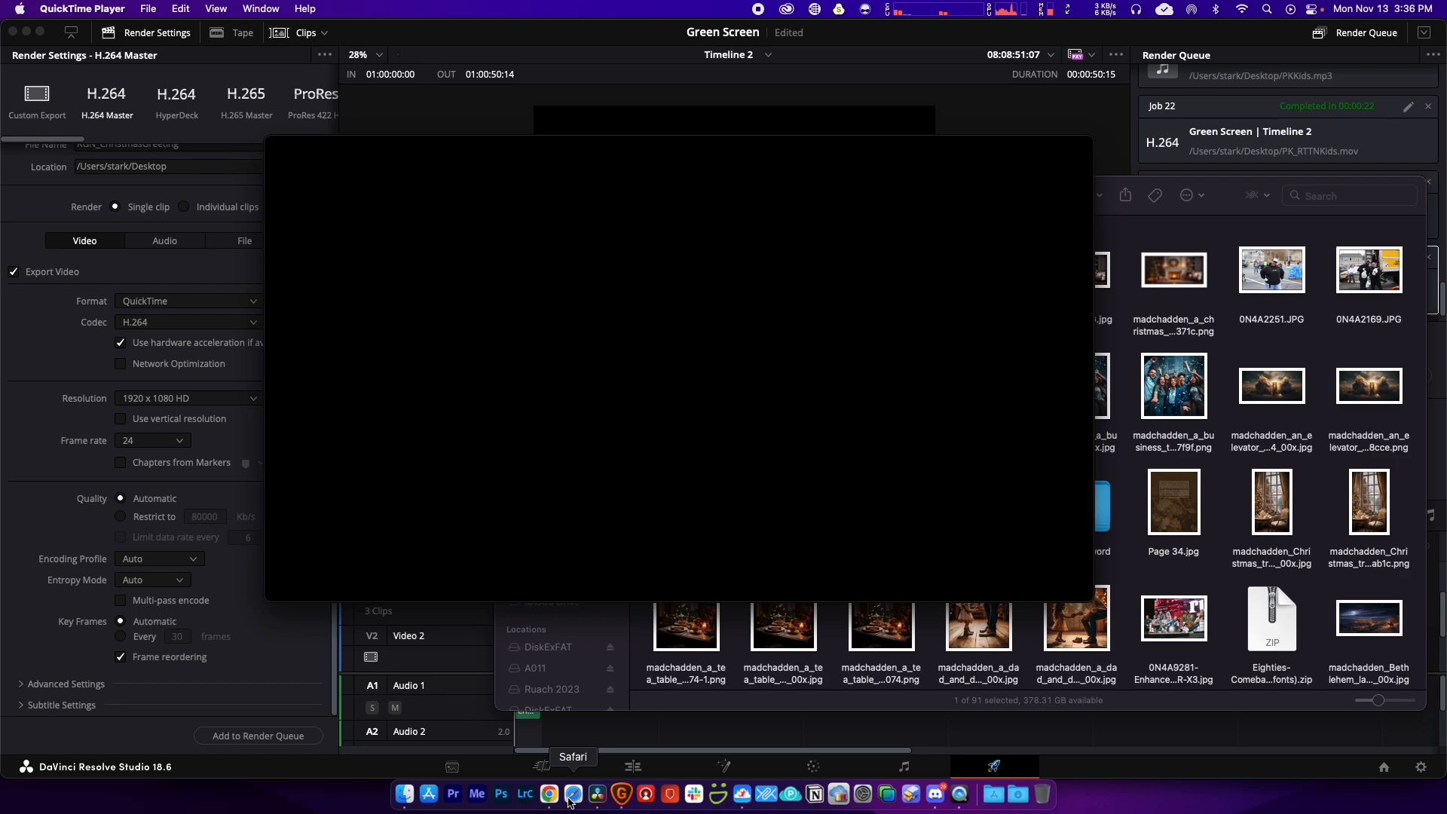
click(696, 726)
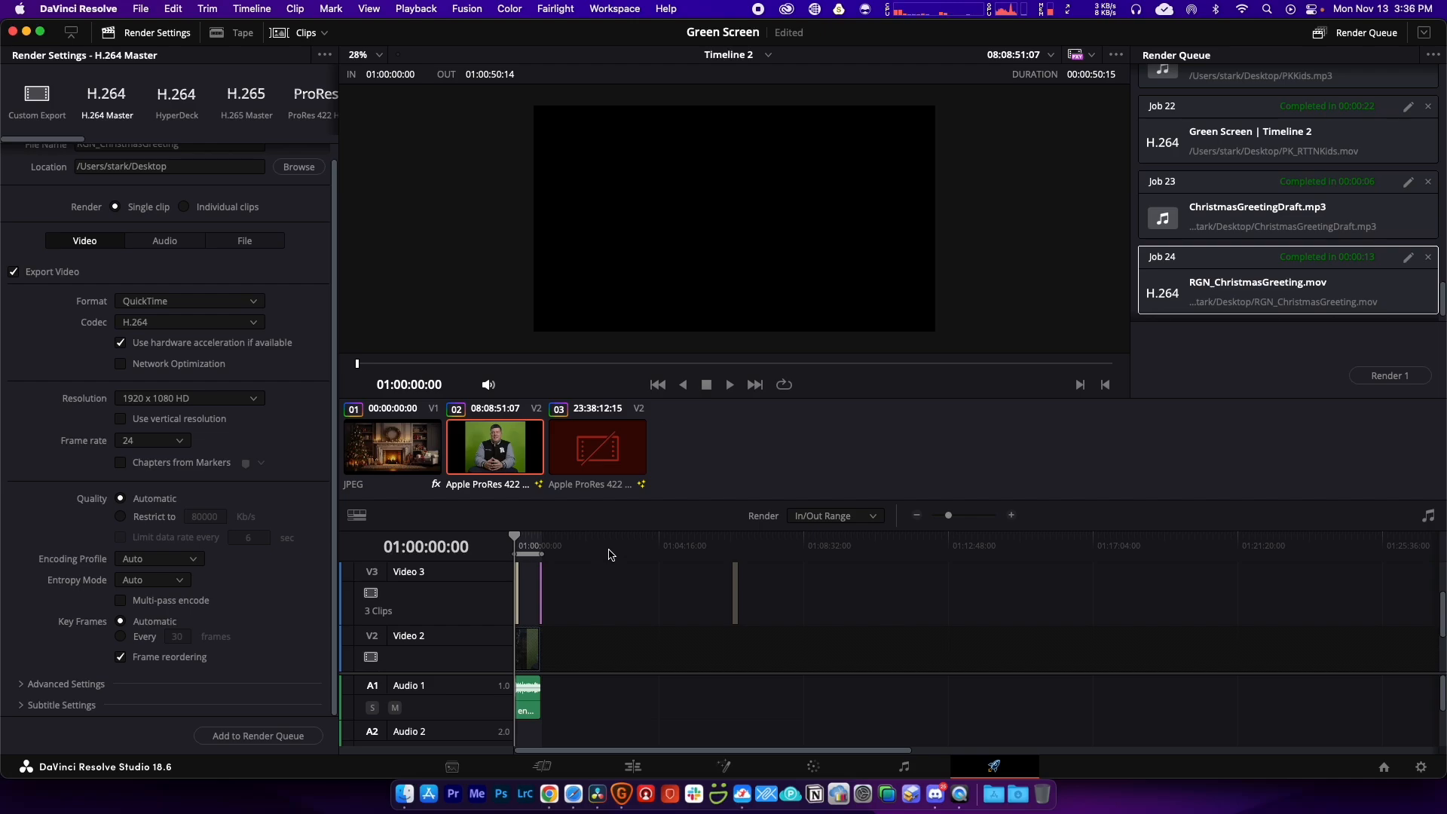
Step: Zoom the Deliver page timeline in two notches so the rendered clips spread out and are readable
scroll(622, 561, up, 4)
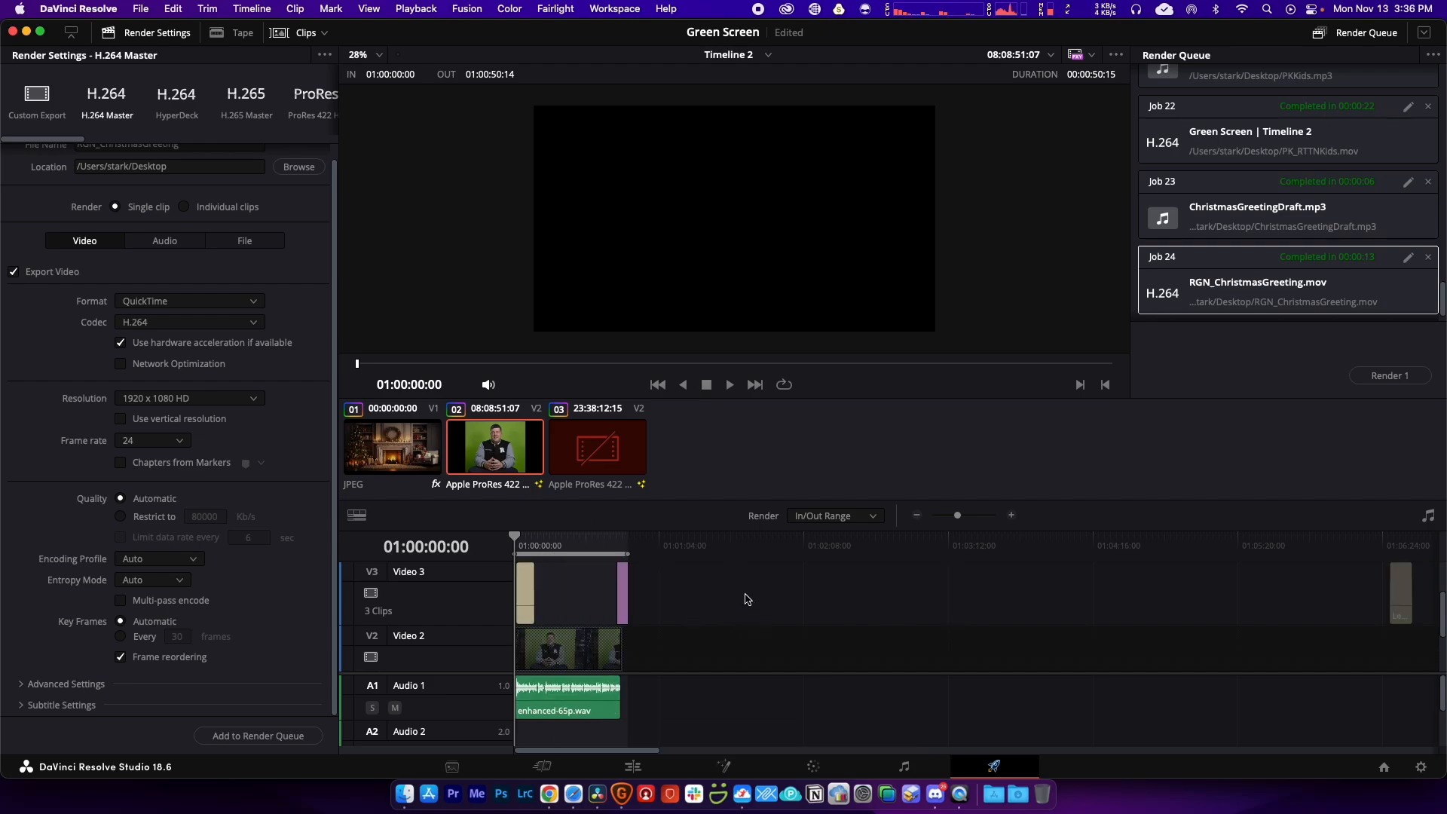
scroll(746, 599, up, 2)
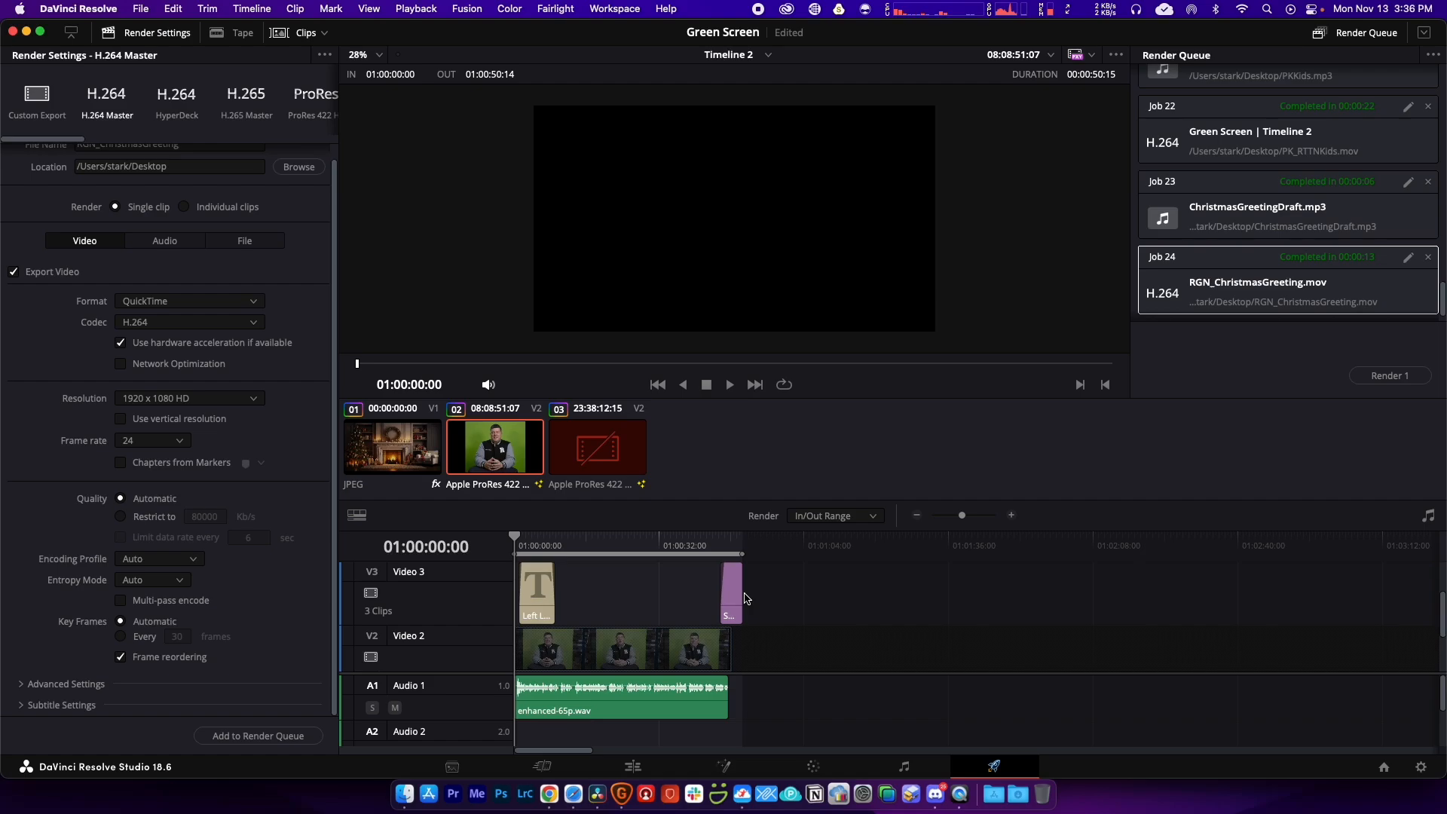